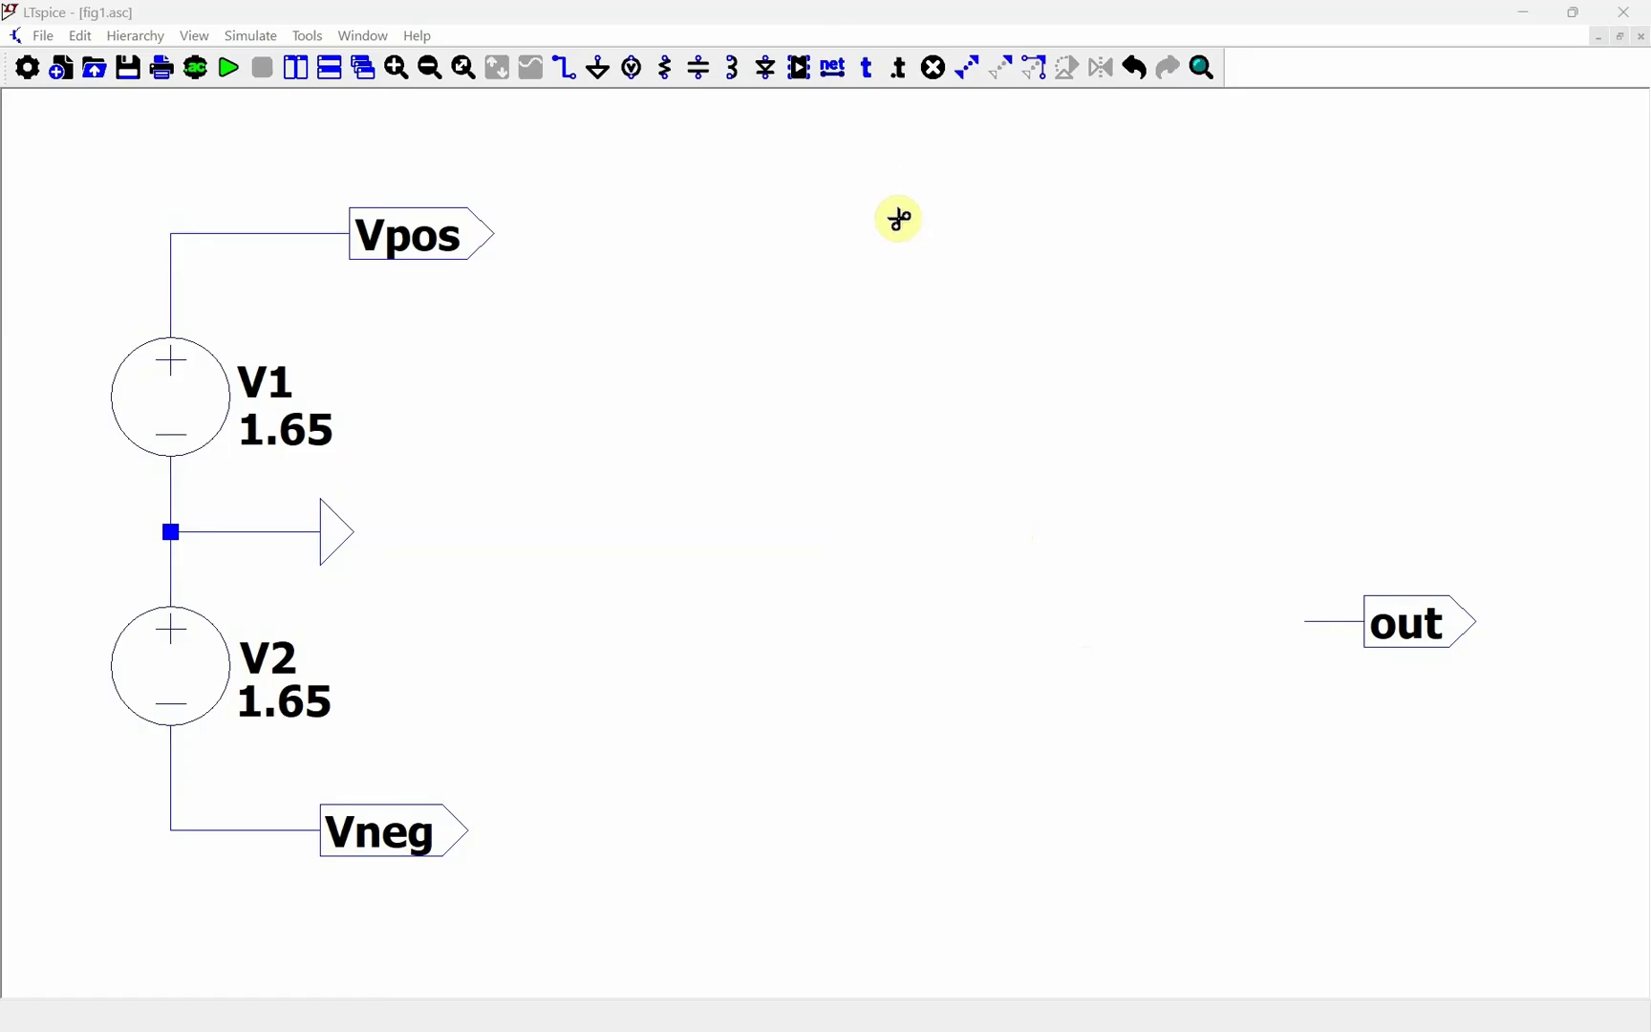
Step: Place a UniversalOpAmp2 component with its output connected to the wire of the out port
click(801, 69)
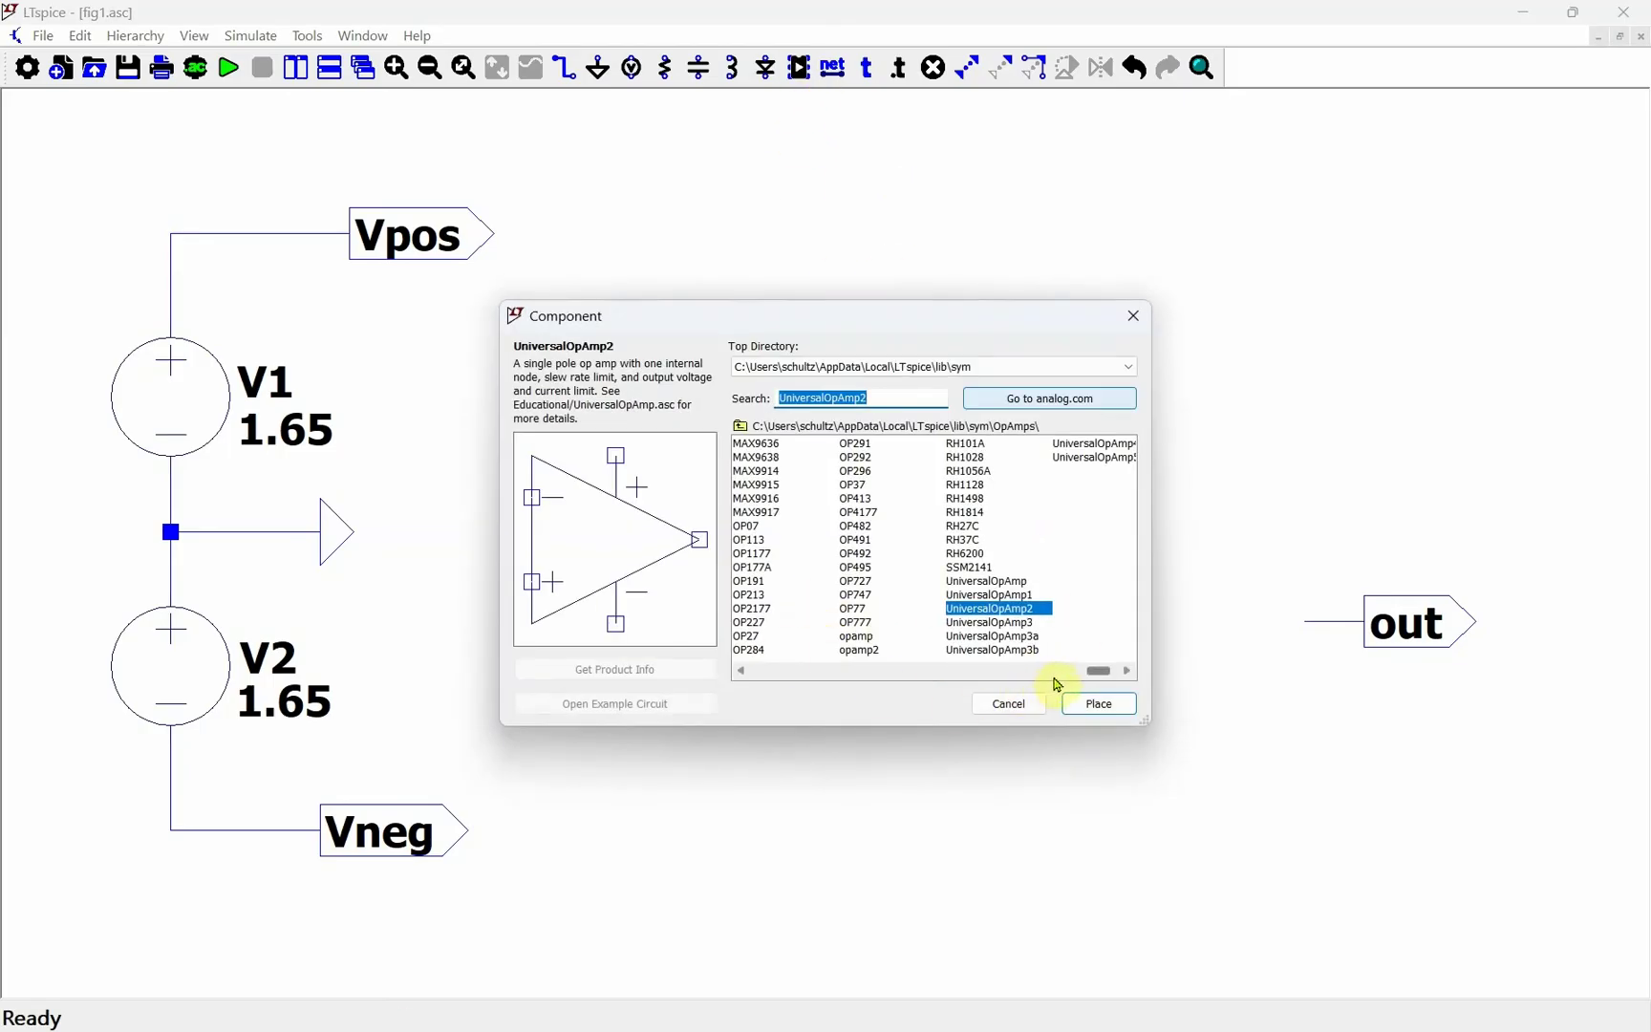
mouse_move(1109, 677)
mouse_down()
mouse_move(748, 670)
mouse_move(1111, 671)
mouse_up()
click(996, 596)
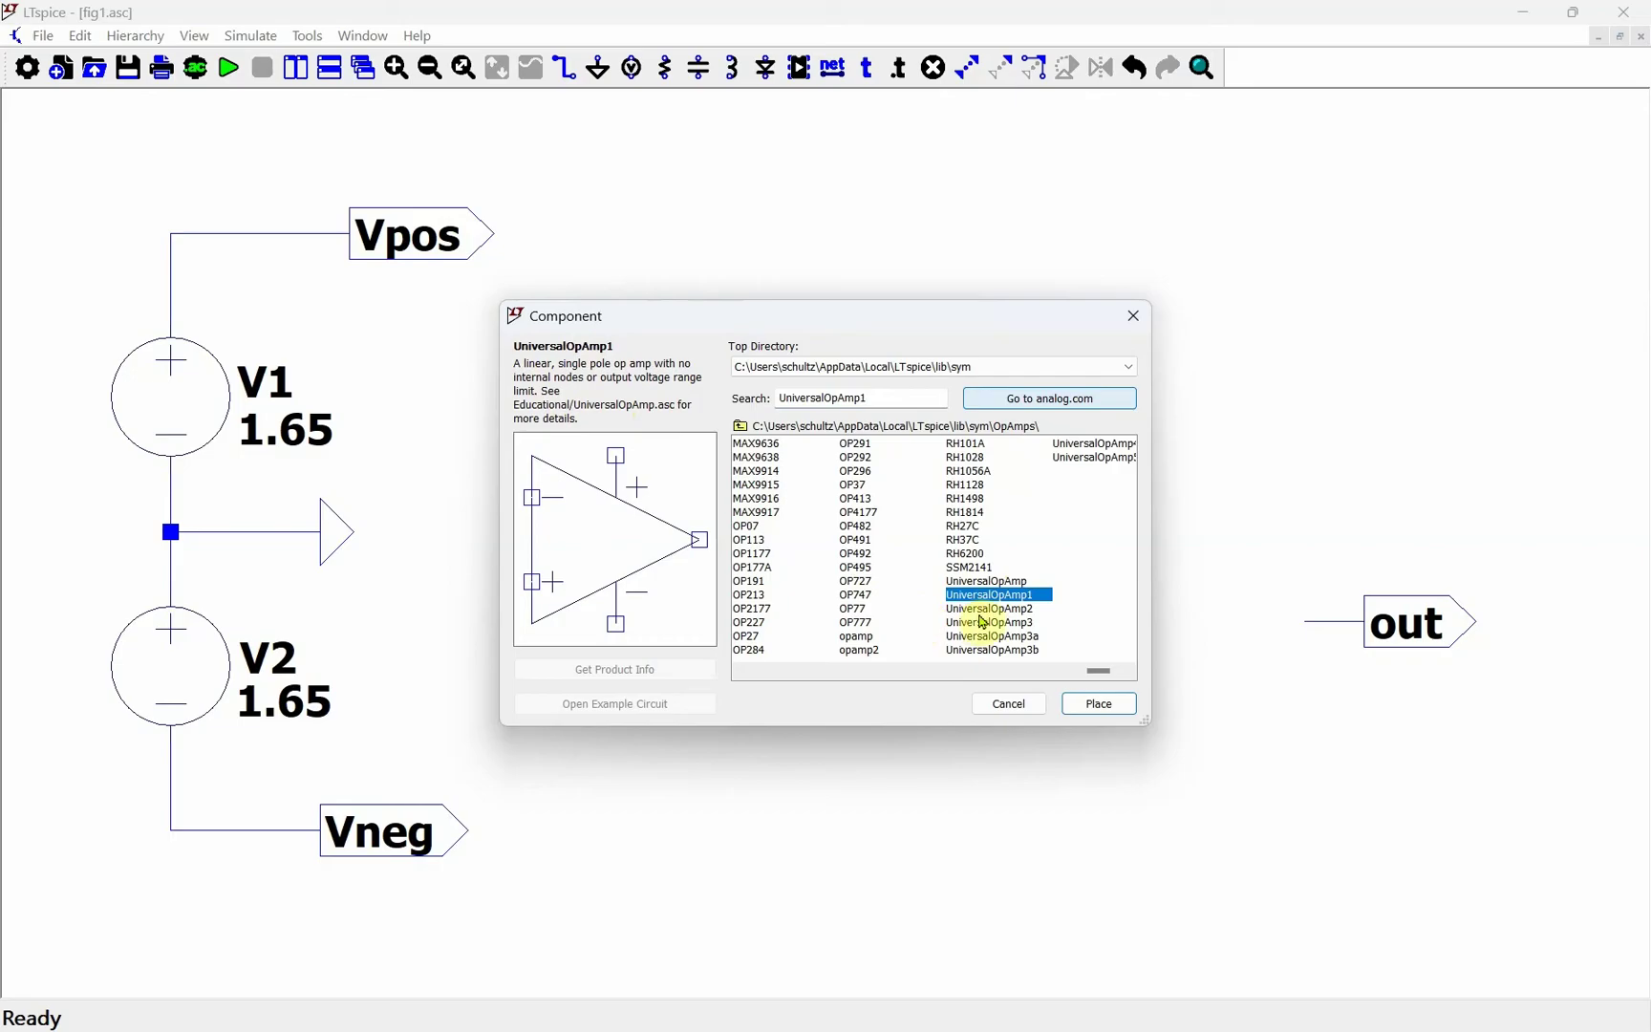
click(1015, 609)
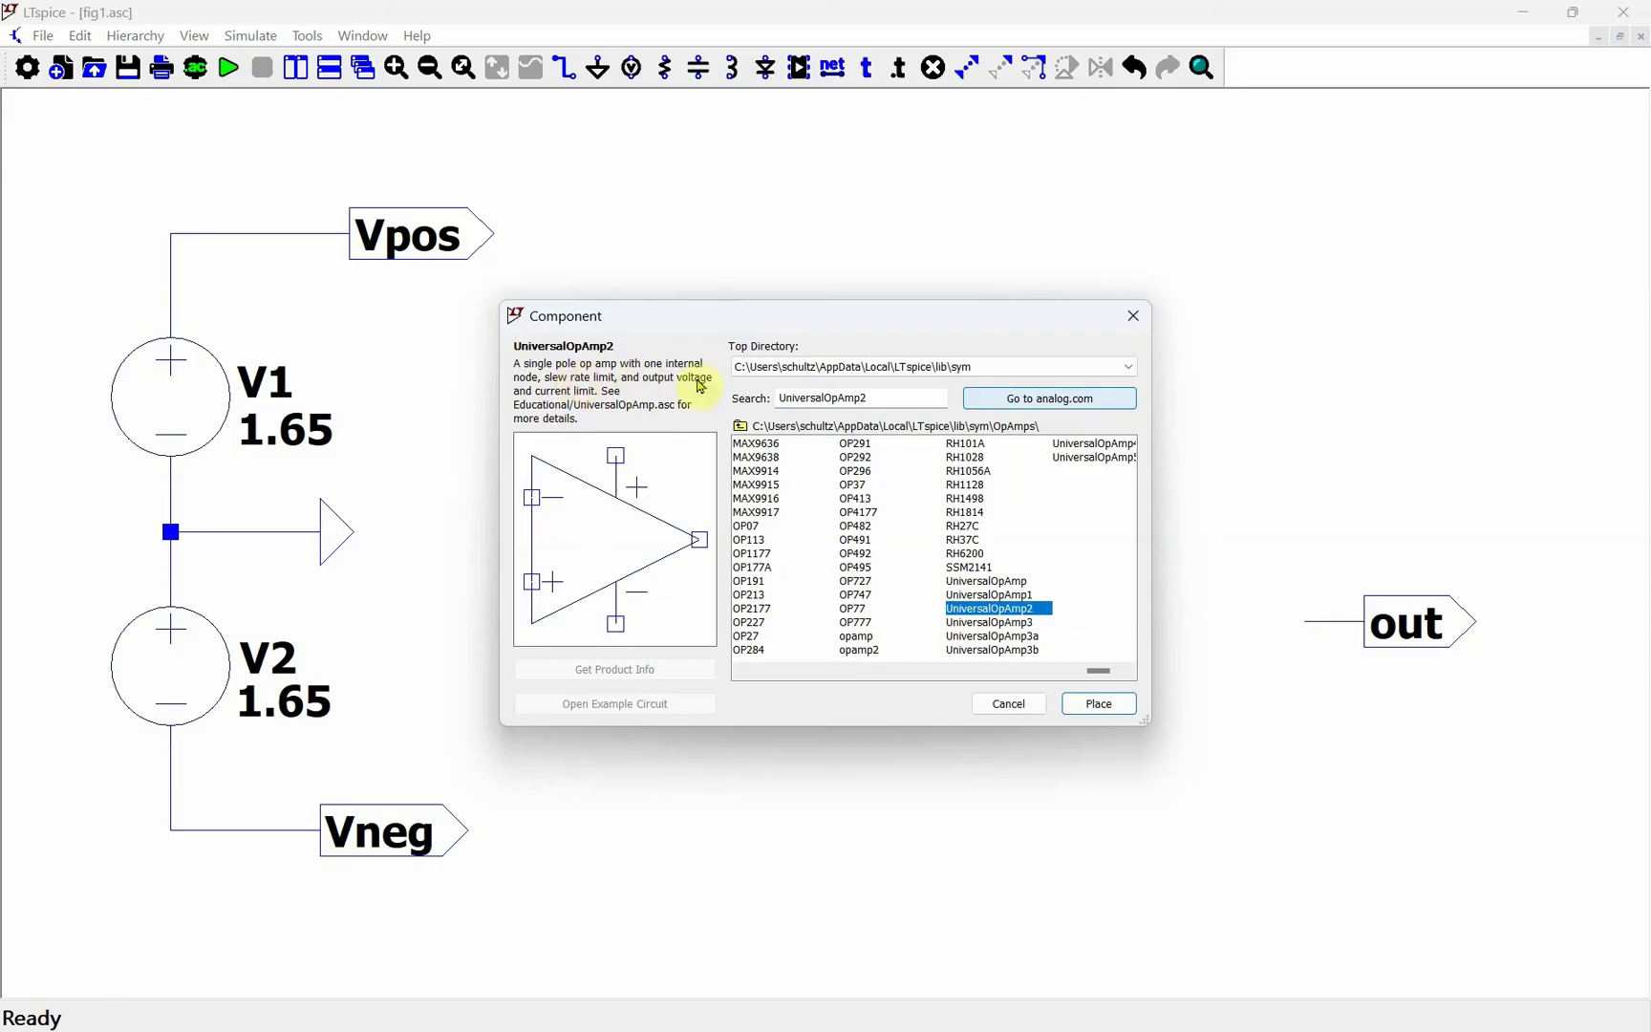
click(1101, 703)
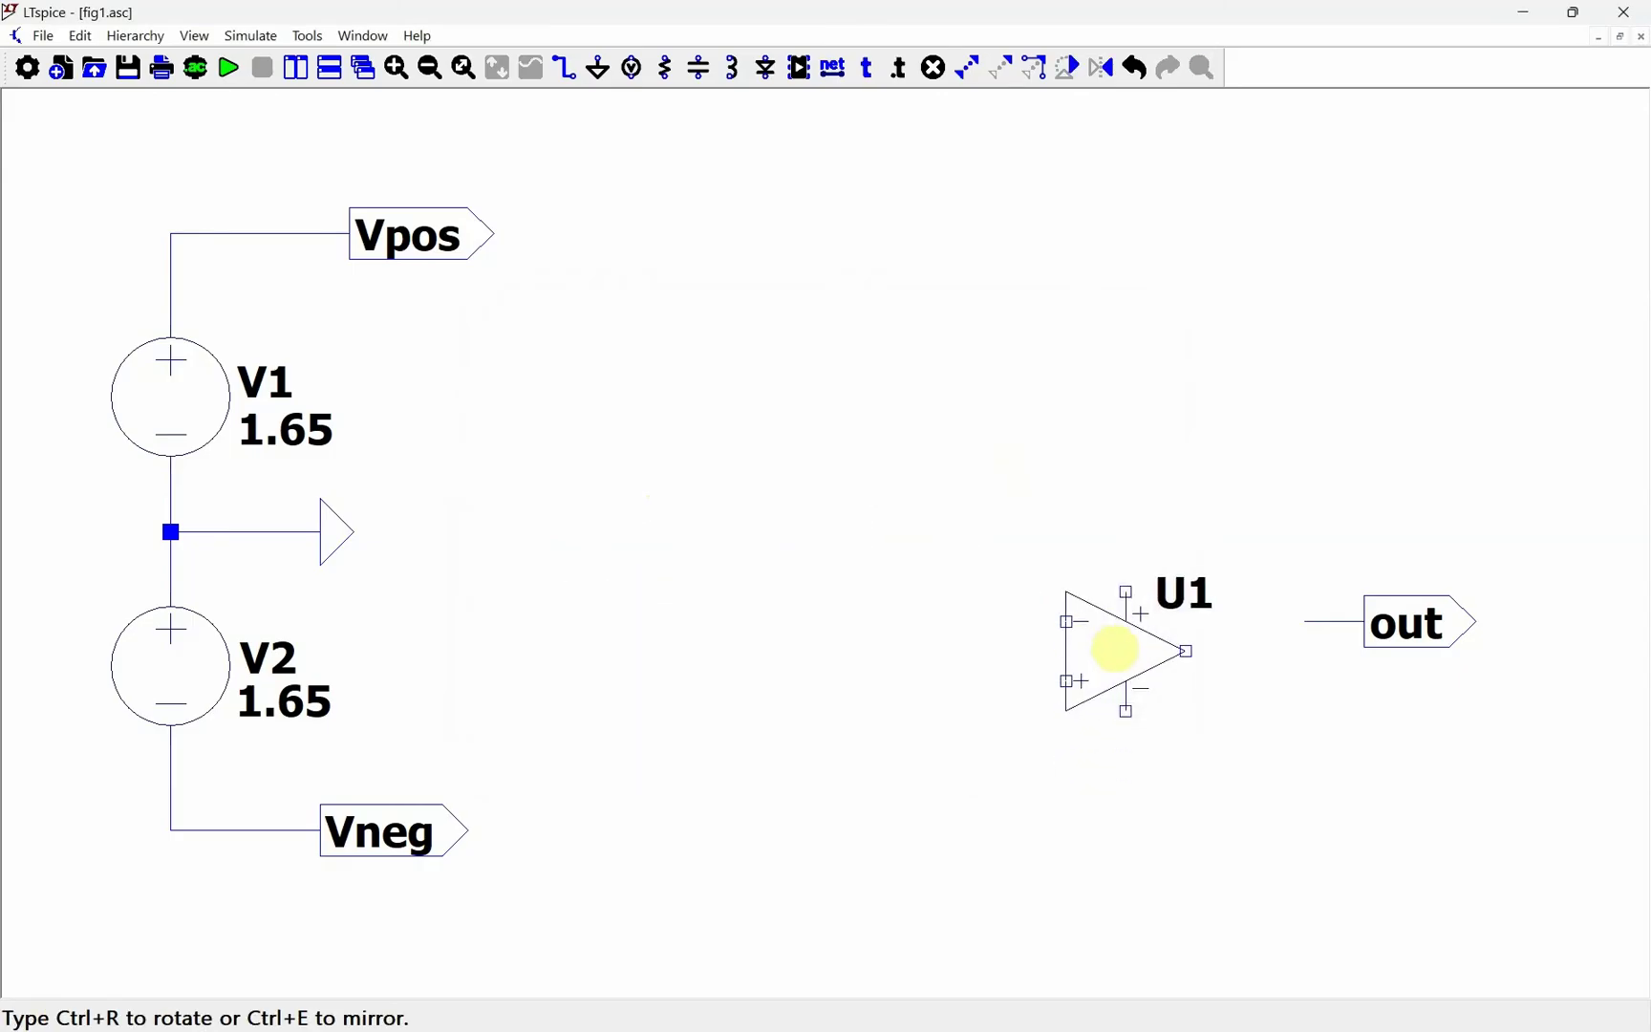
click(1207, 625)
key(Escape)
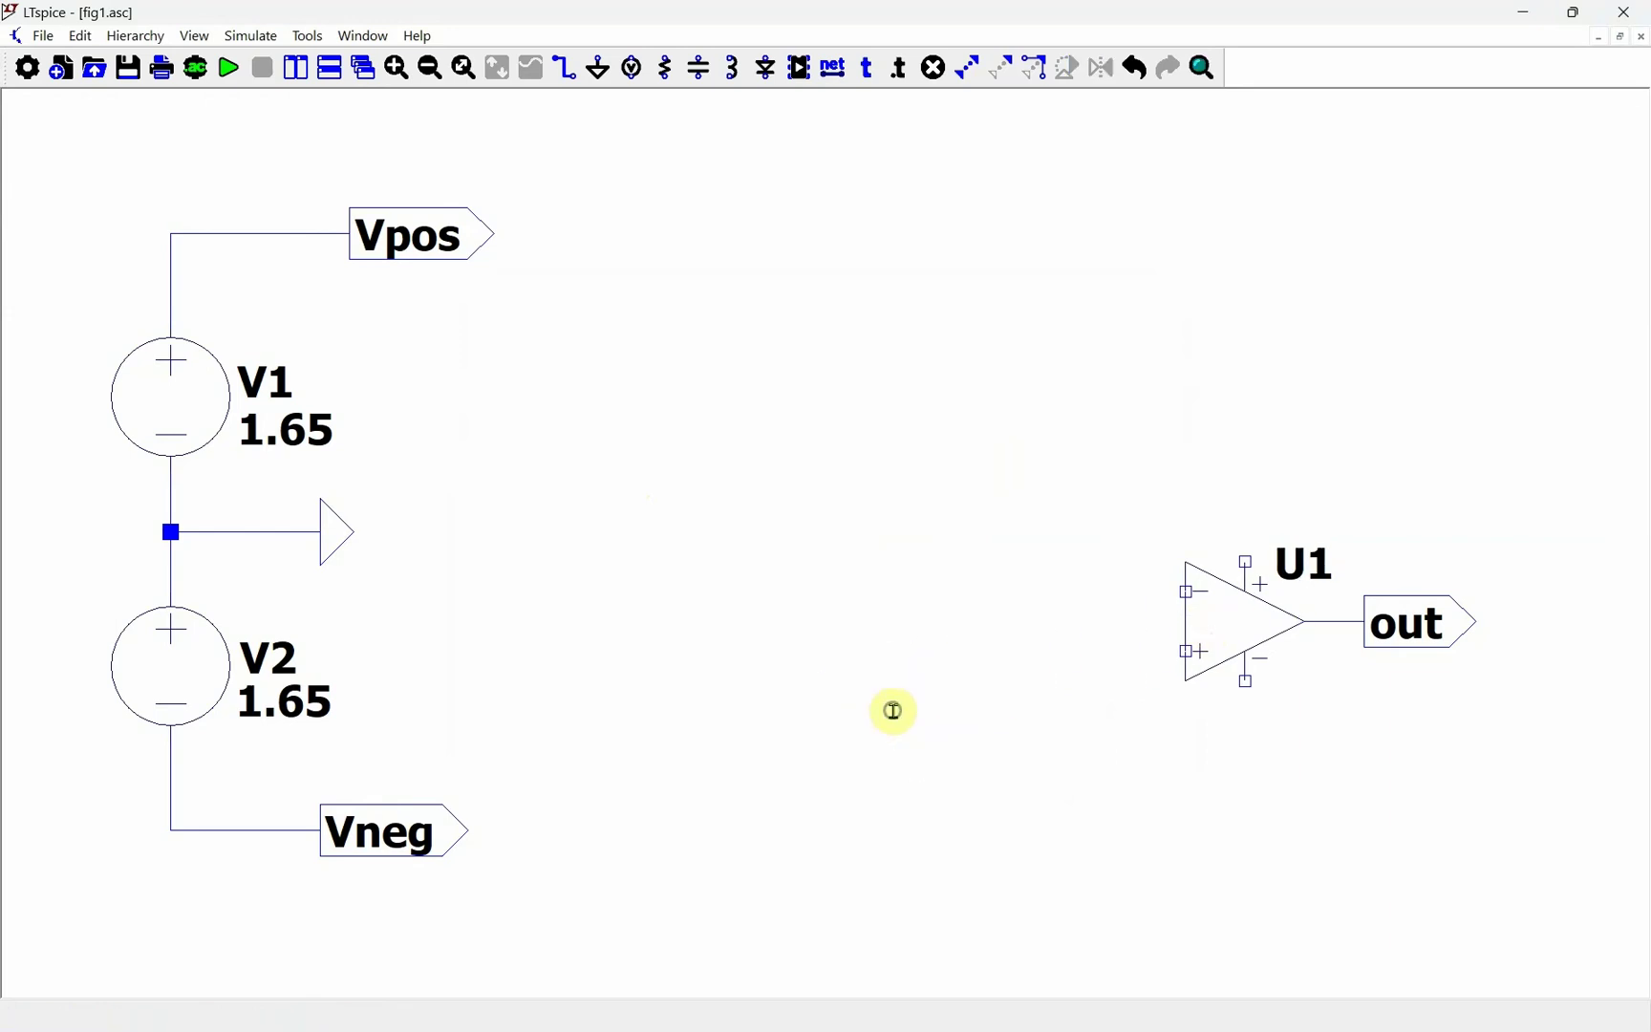
Step: Open the parameters of op amp U1 and find the minimum DC open-loop gain in the MCP6001 datasheet PDF
right_click(1238, 628)
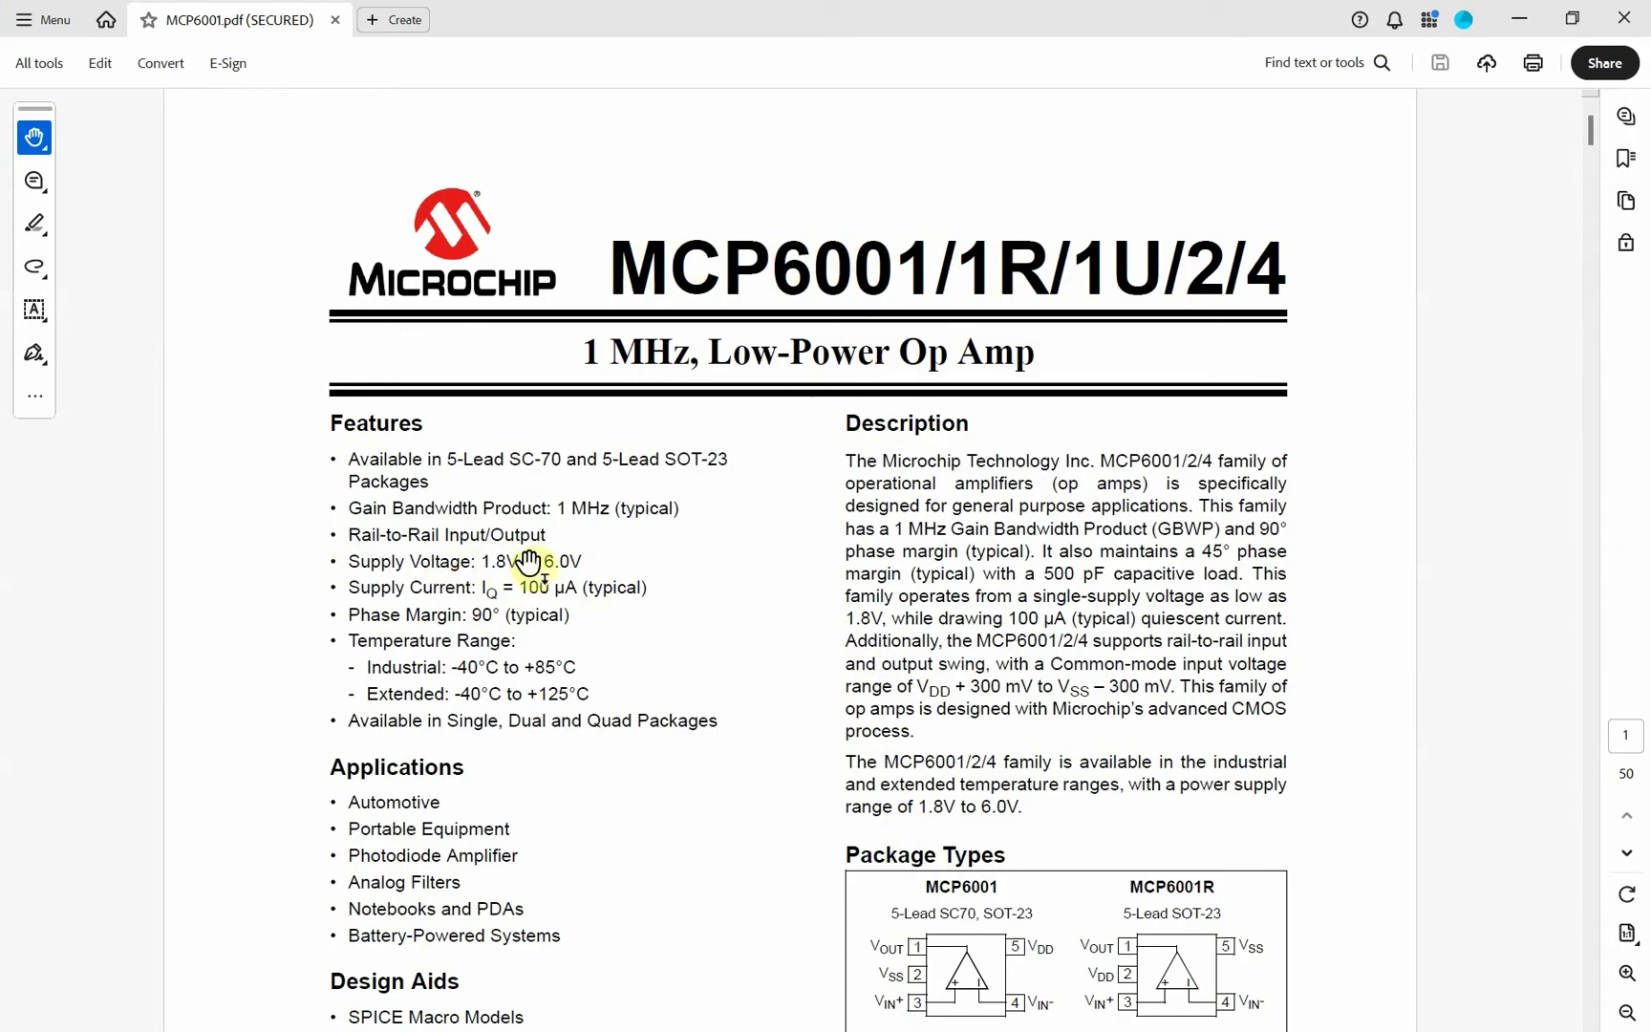
scroll(661, 657, down, 5)
scroll(661, 658, down, 11)
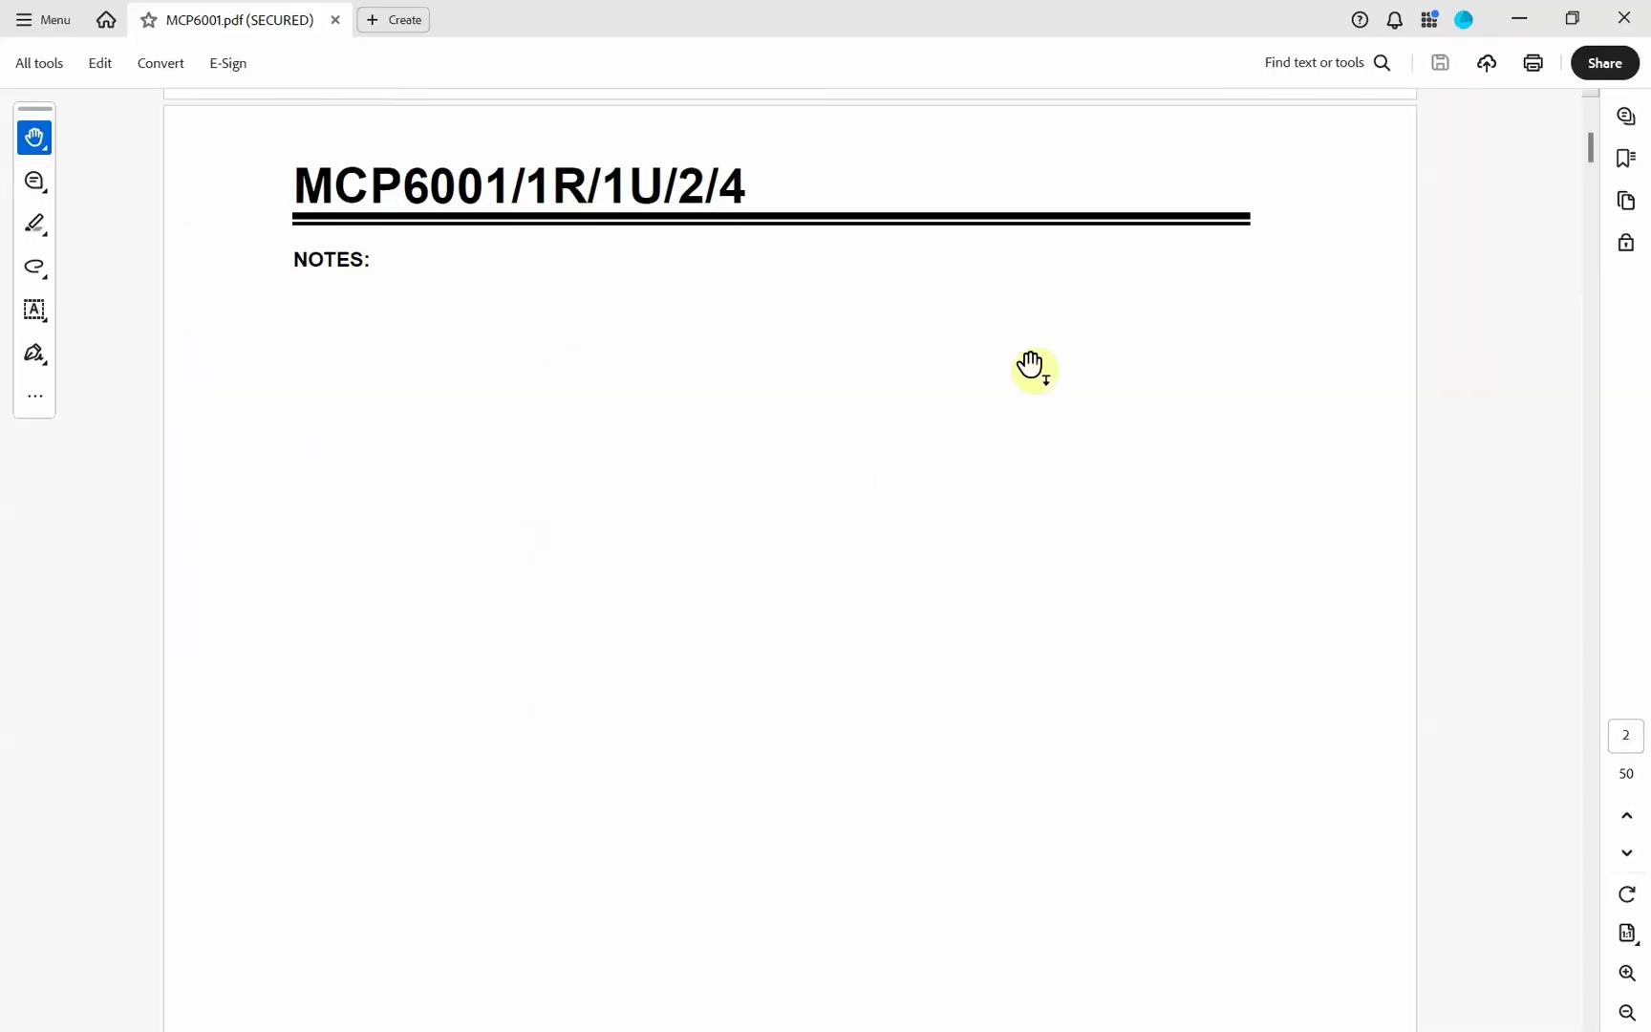
scroll(899, 514, down, 10)
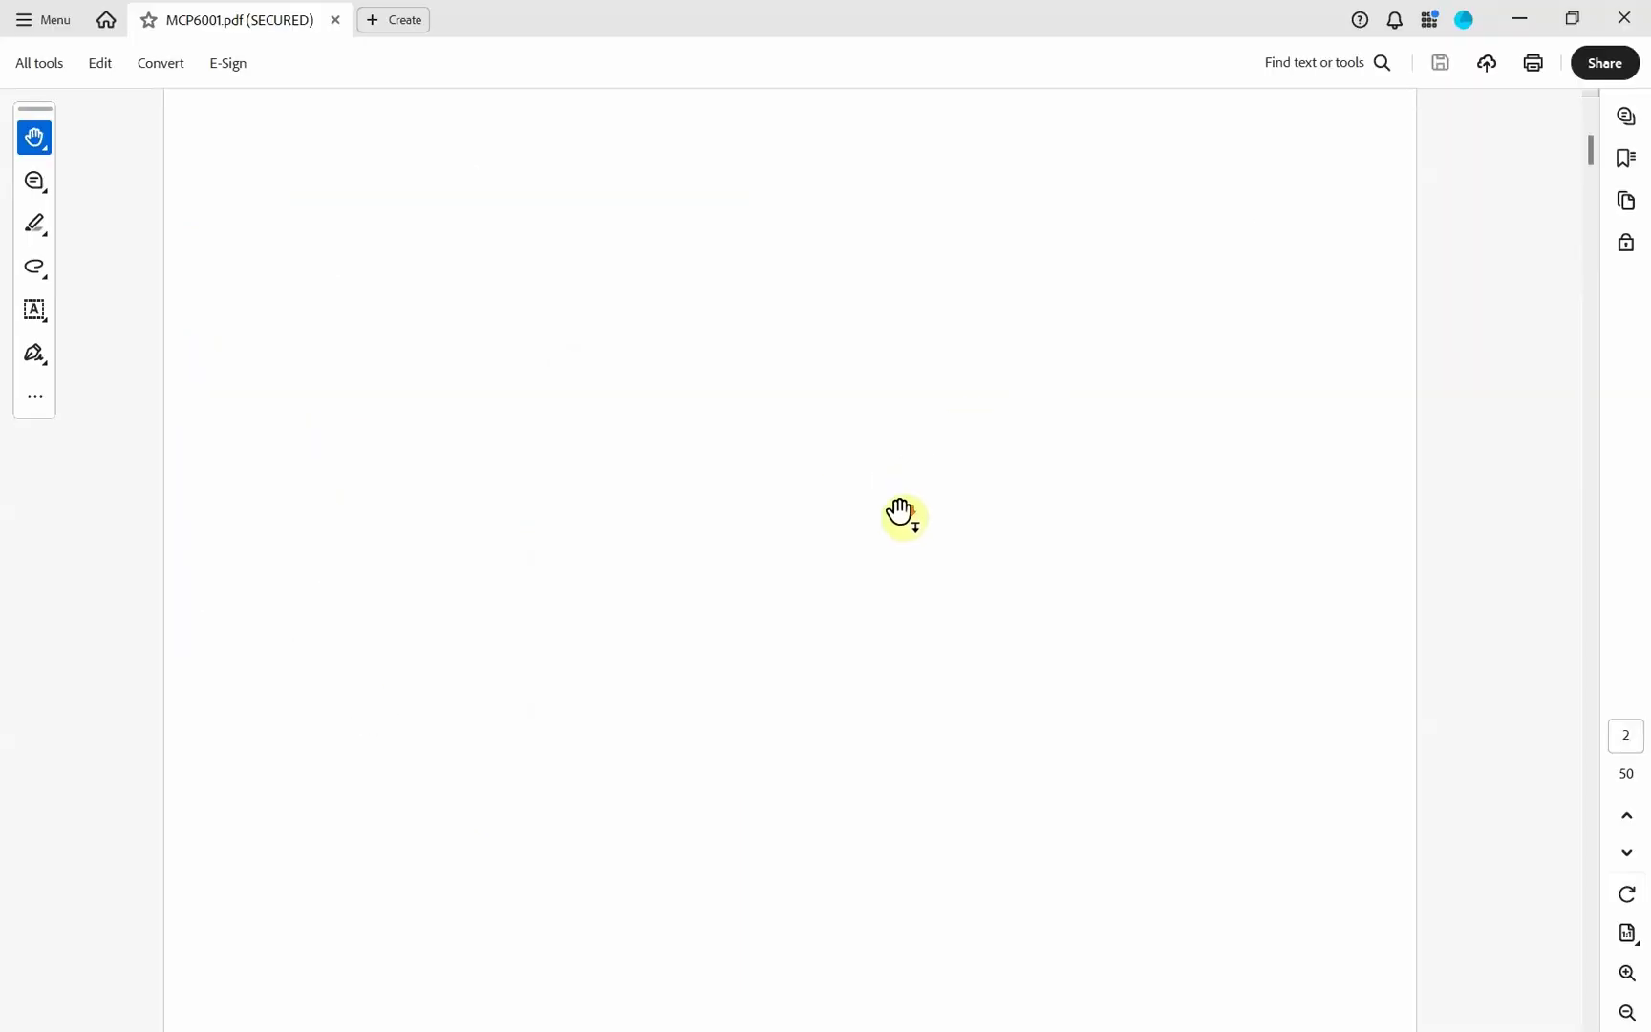
scroll(899, 513, down, 12)
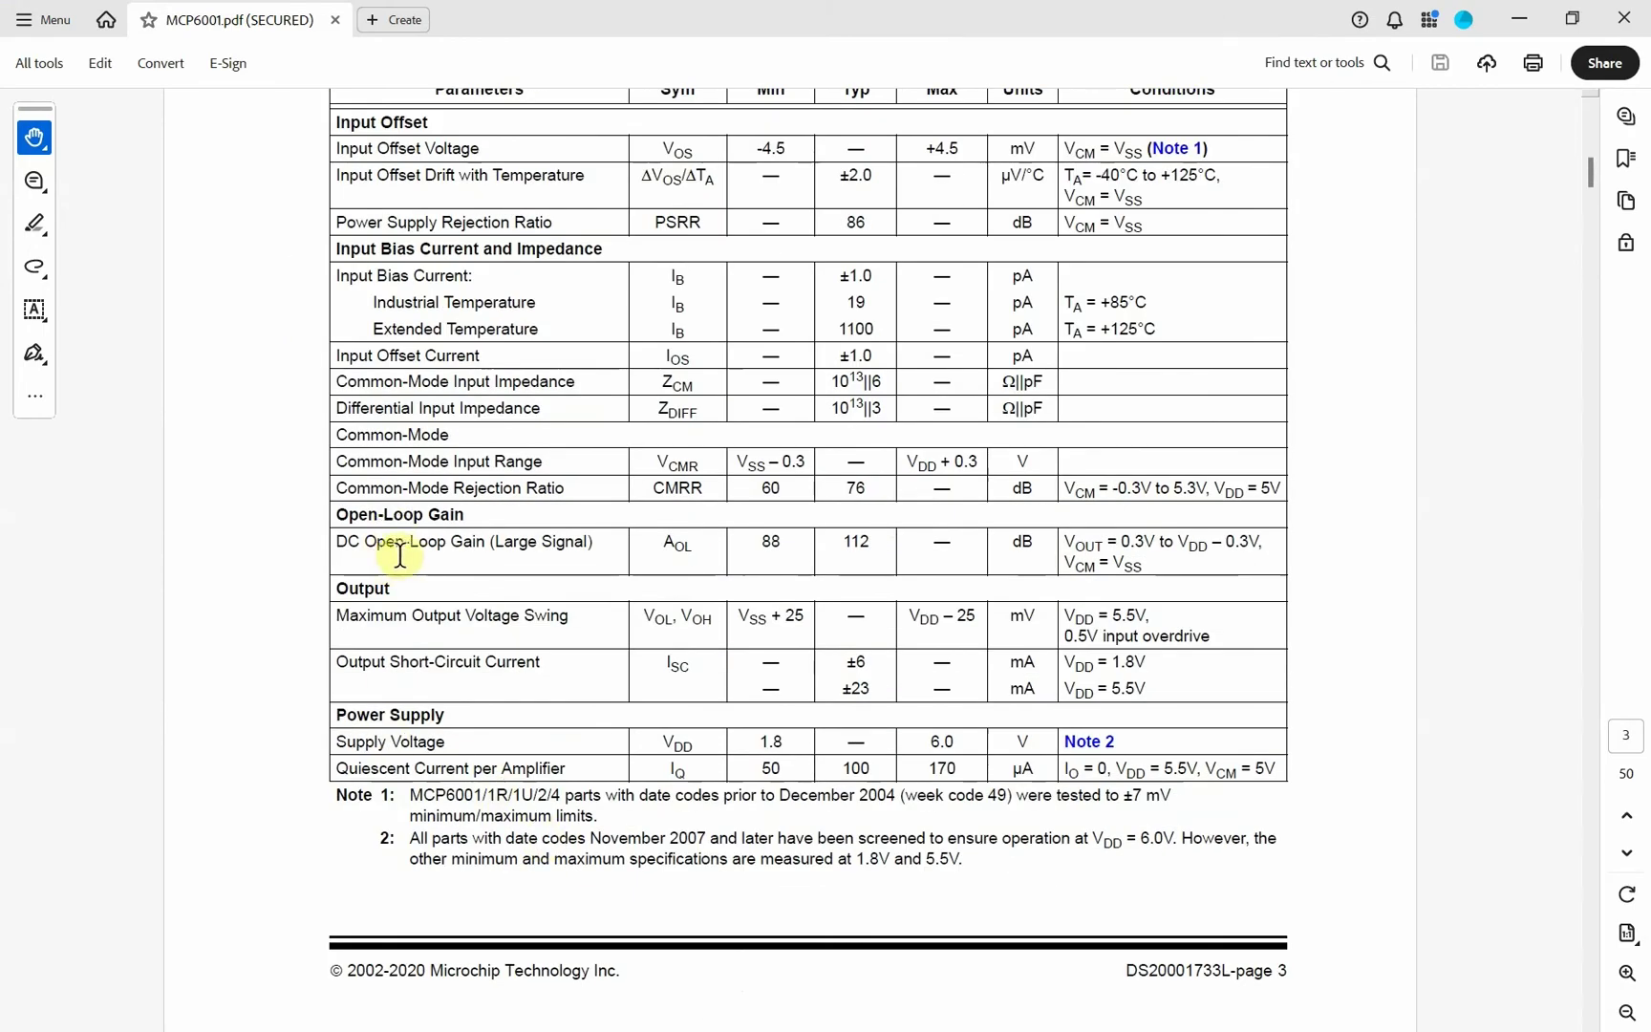
drag(661, 538, 798, 542)
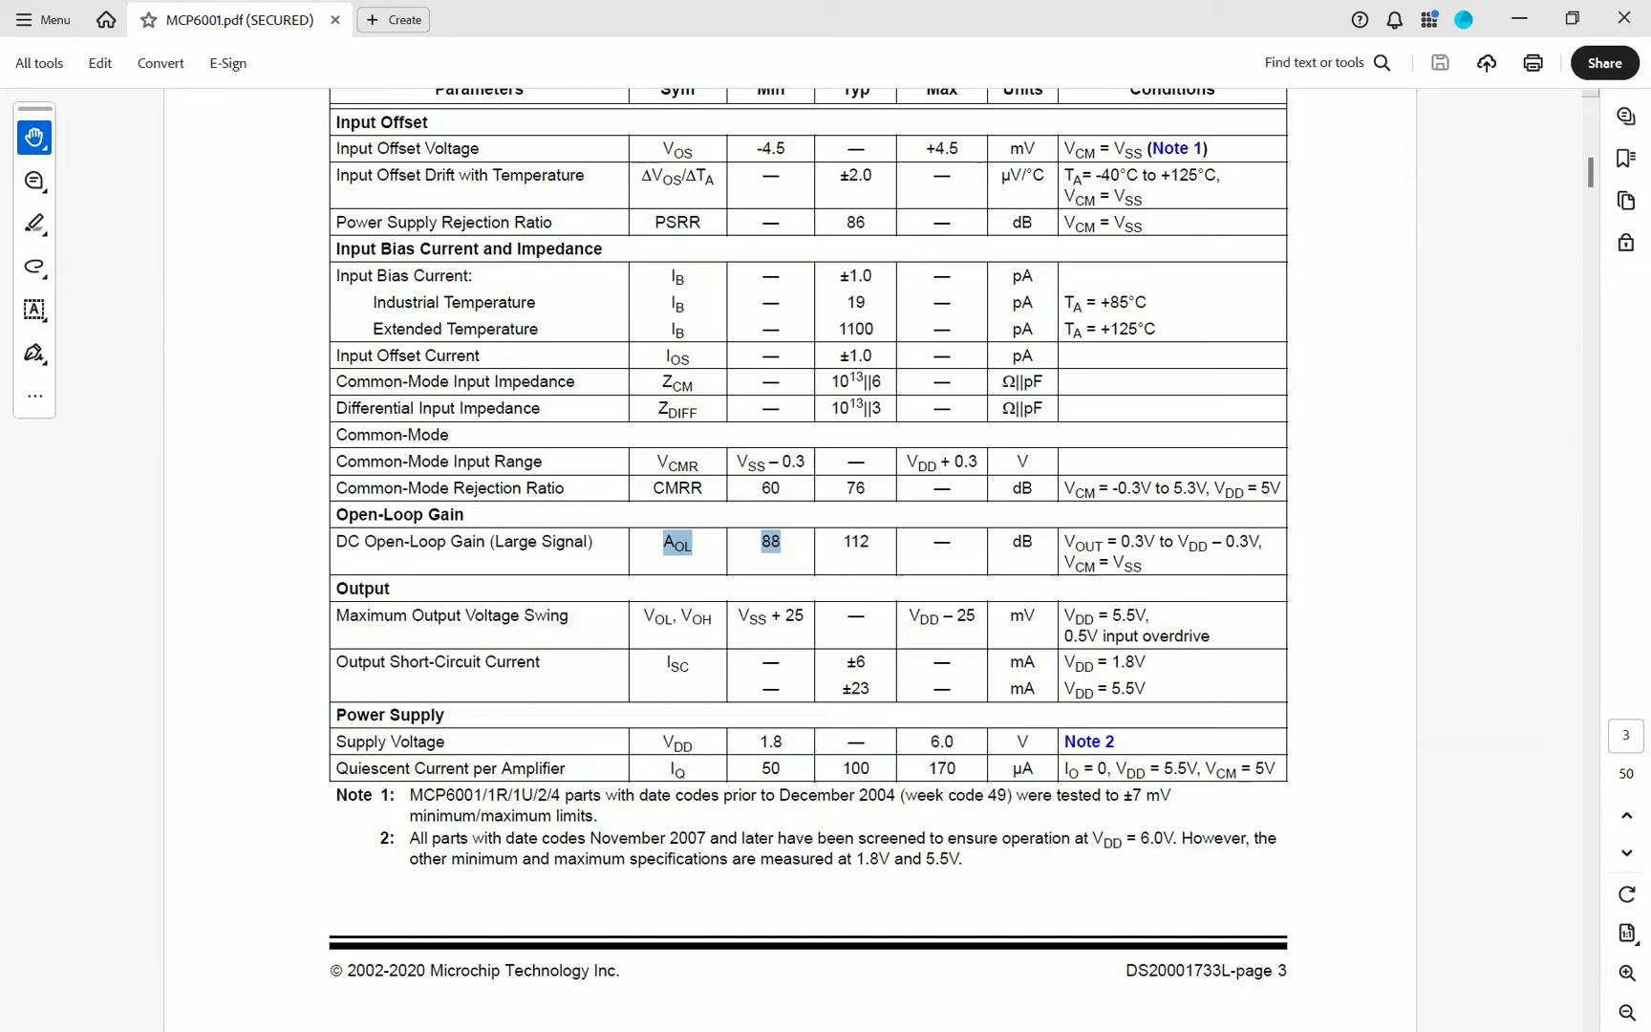
Step: Compute 10^(88/20) in WolframAlpha, and set U1's Avol parameter to 25k in LTspice
key(alt+Tab)
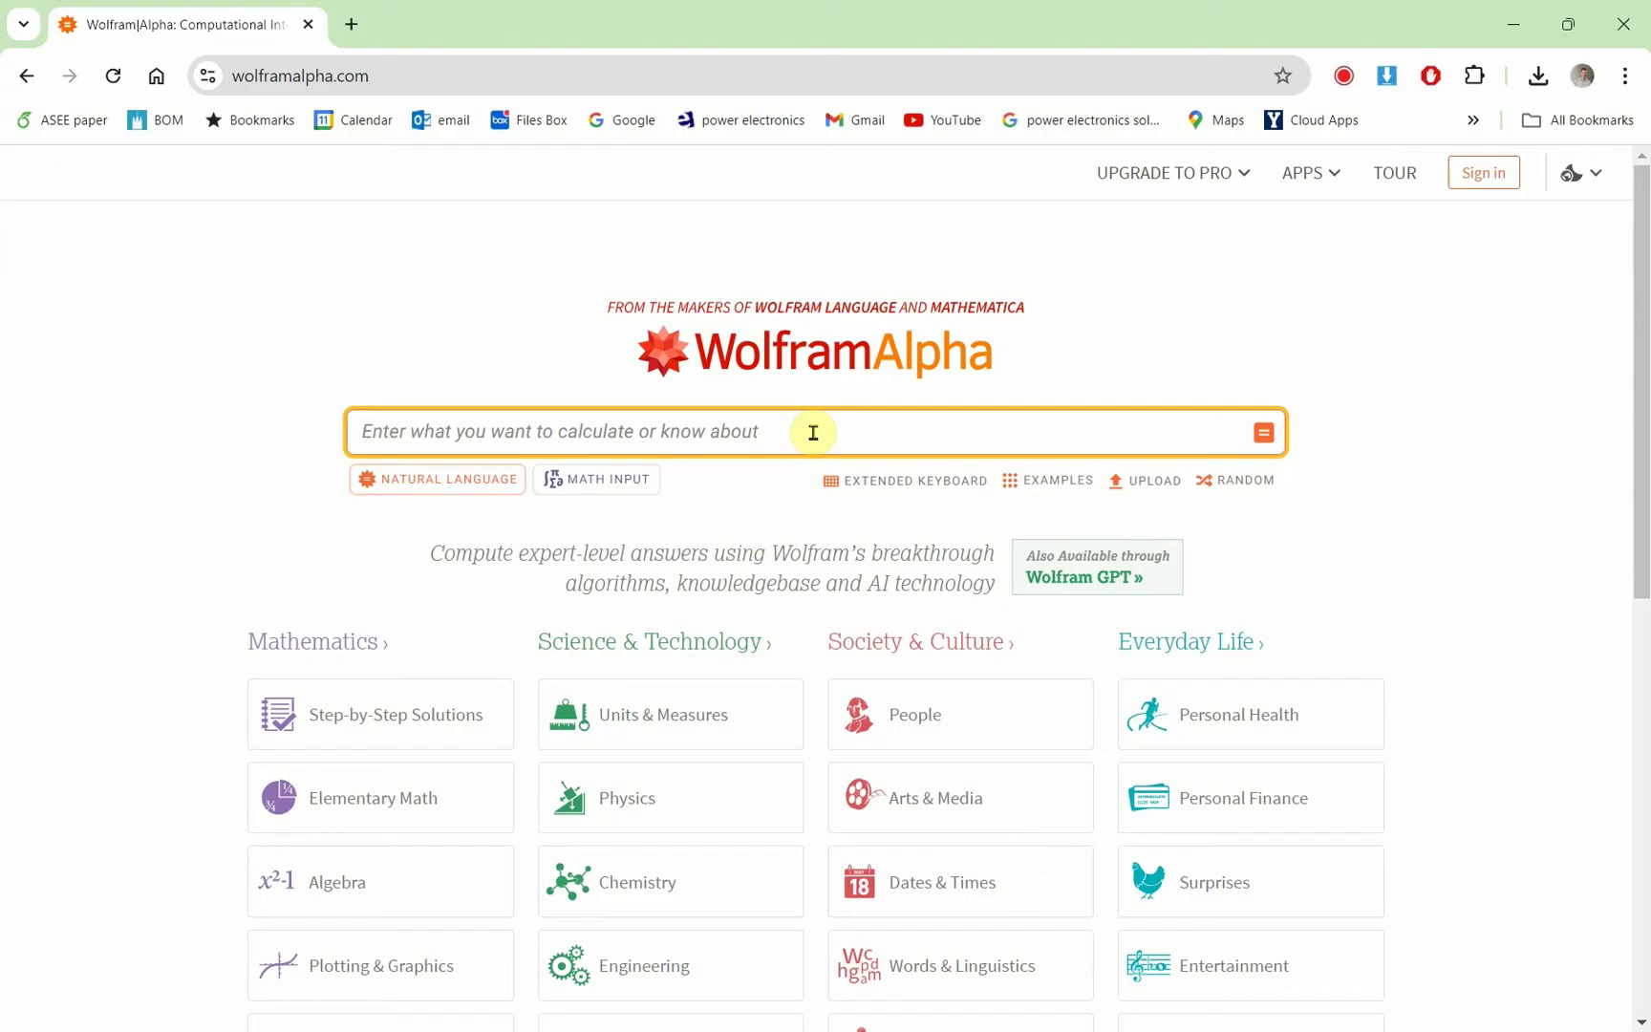
text(10)
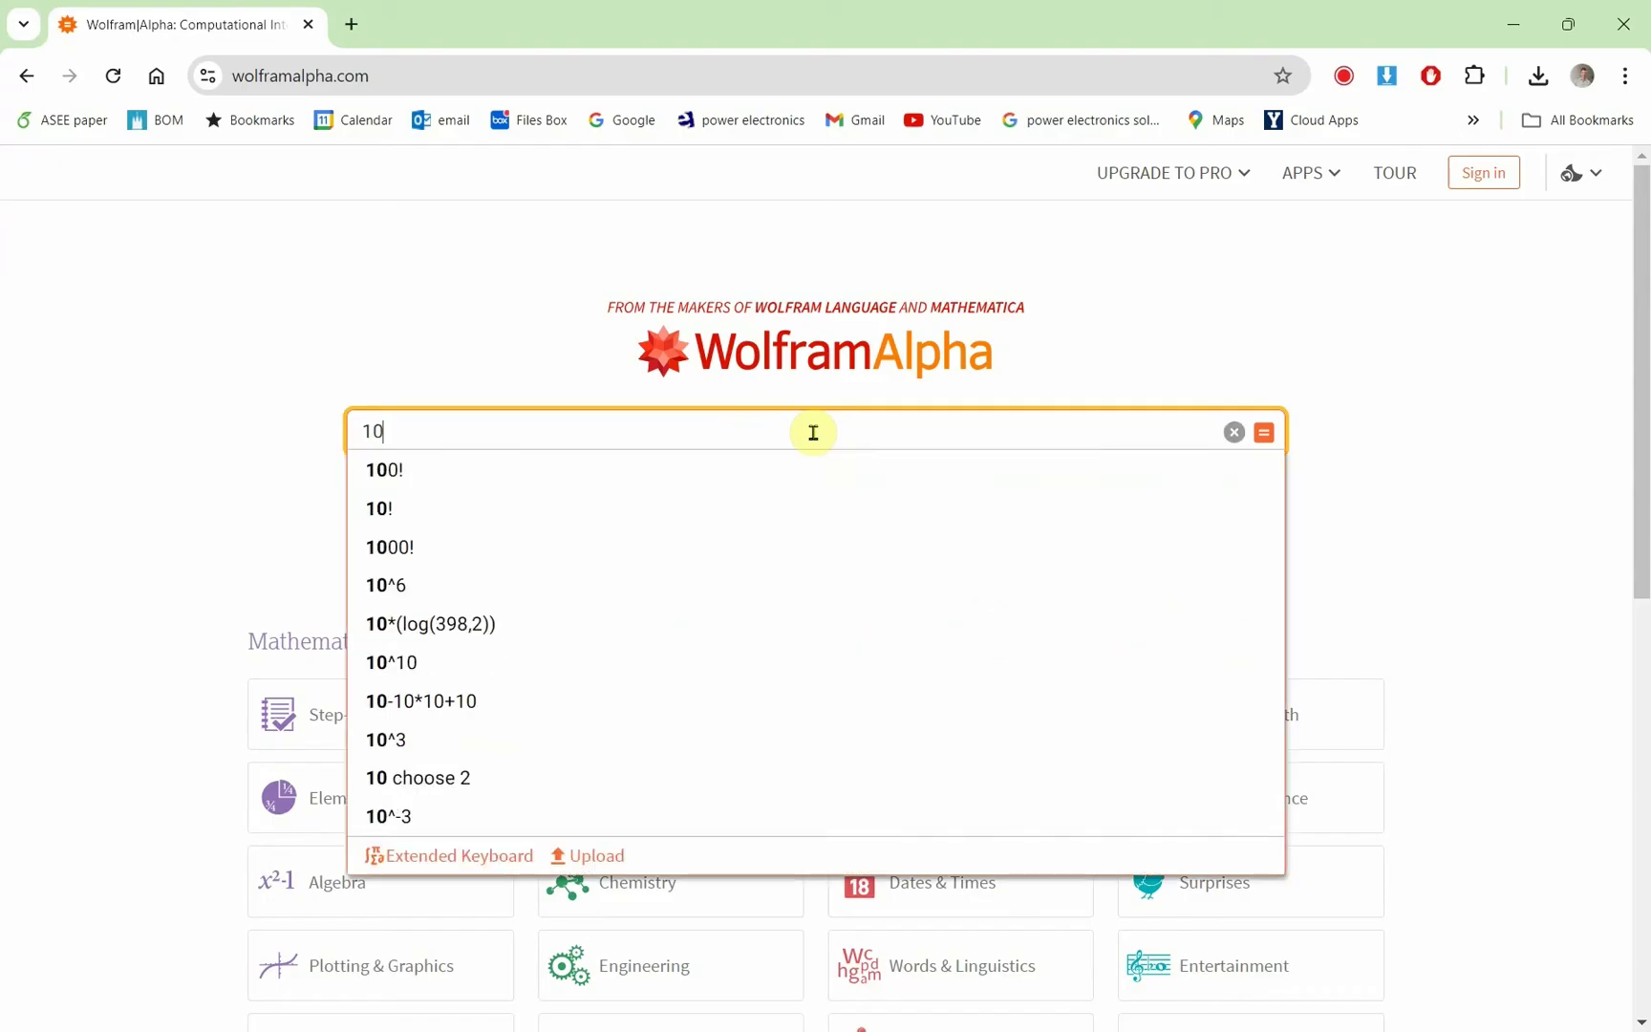
text(^(88/20)
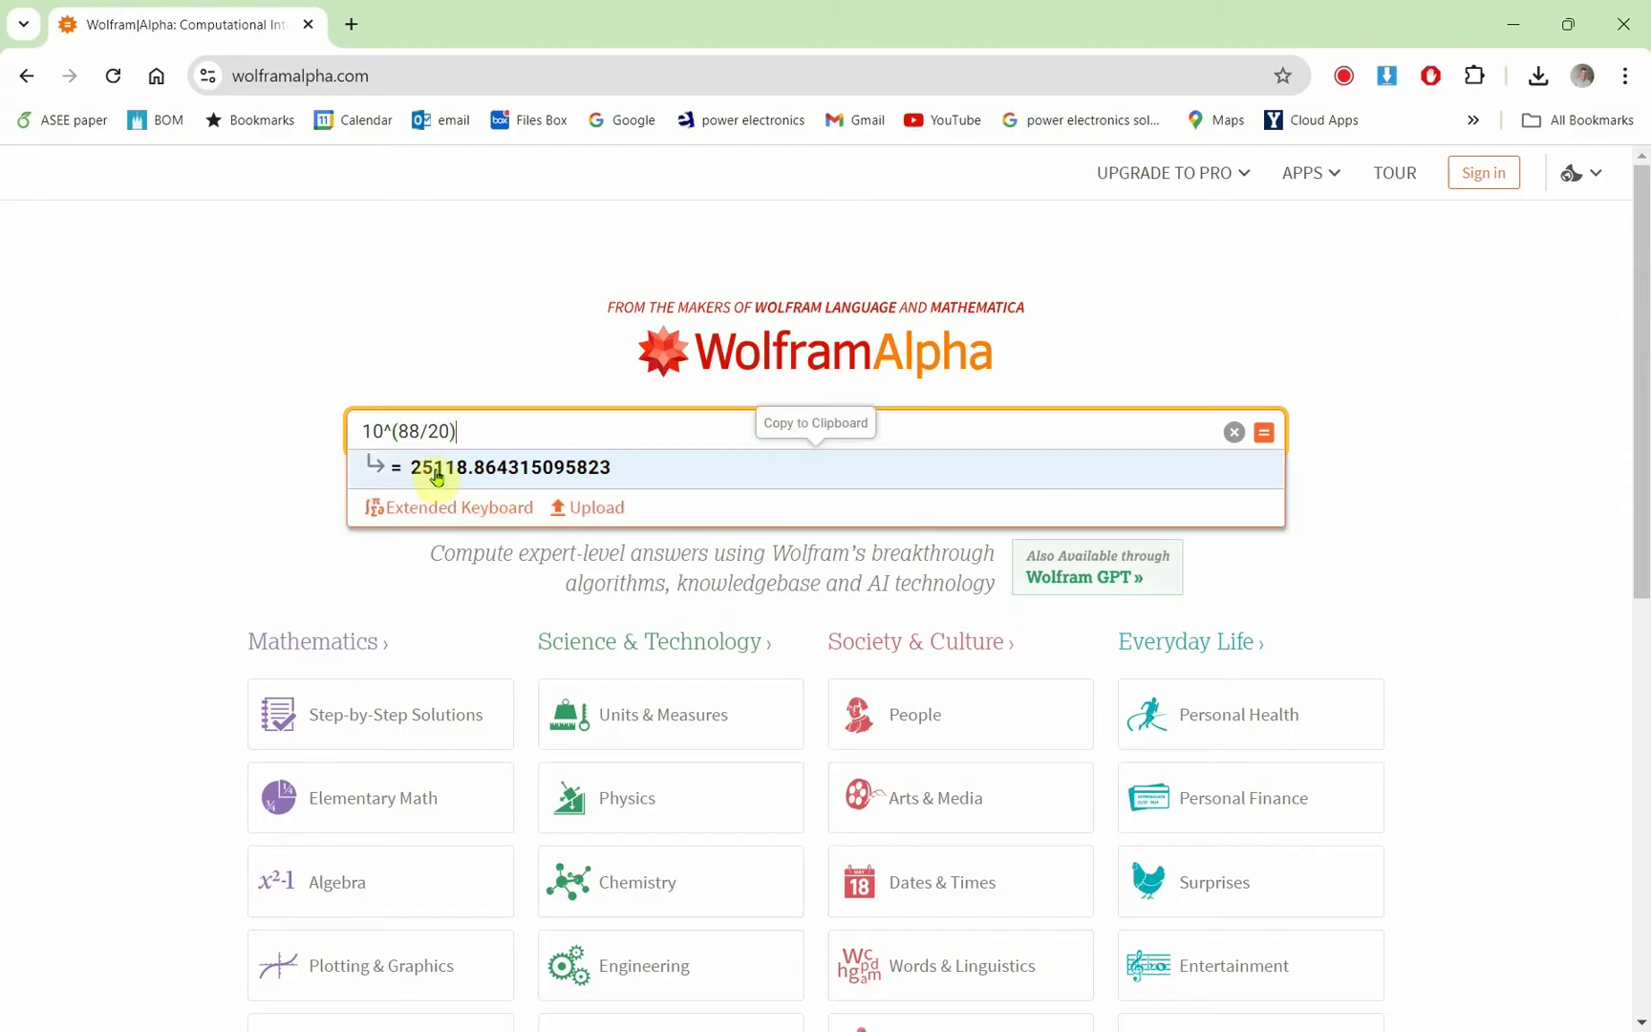
click(1514, 24)
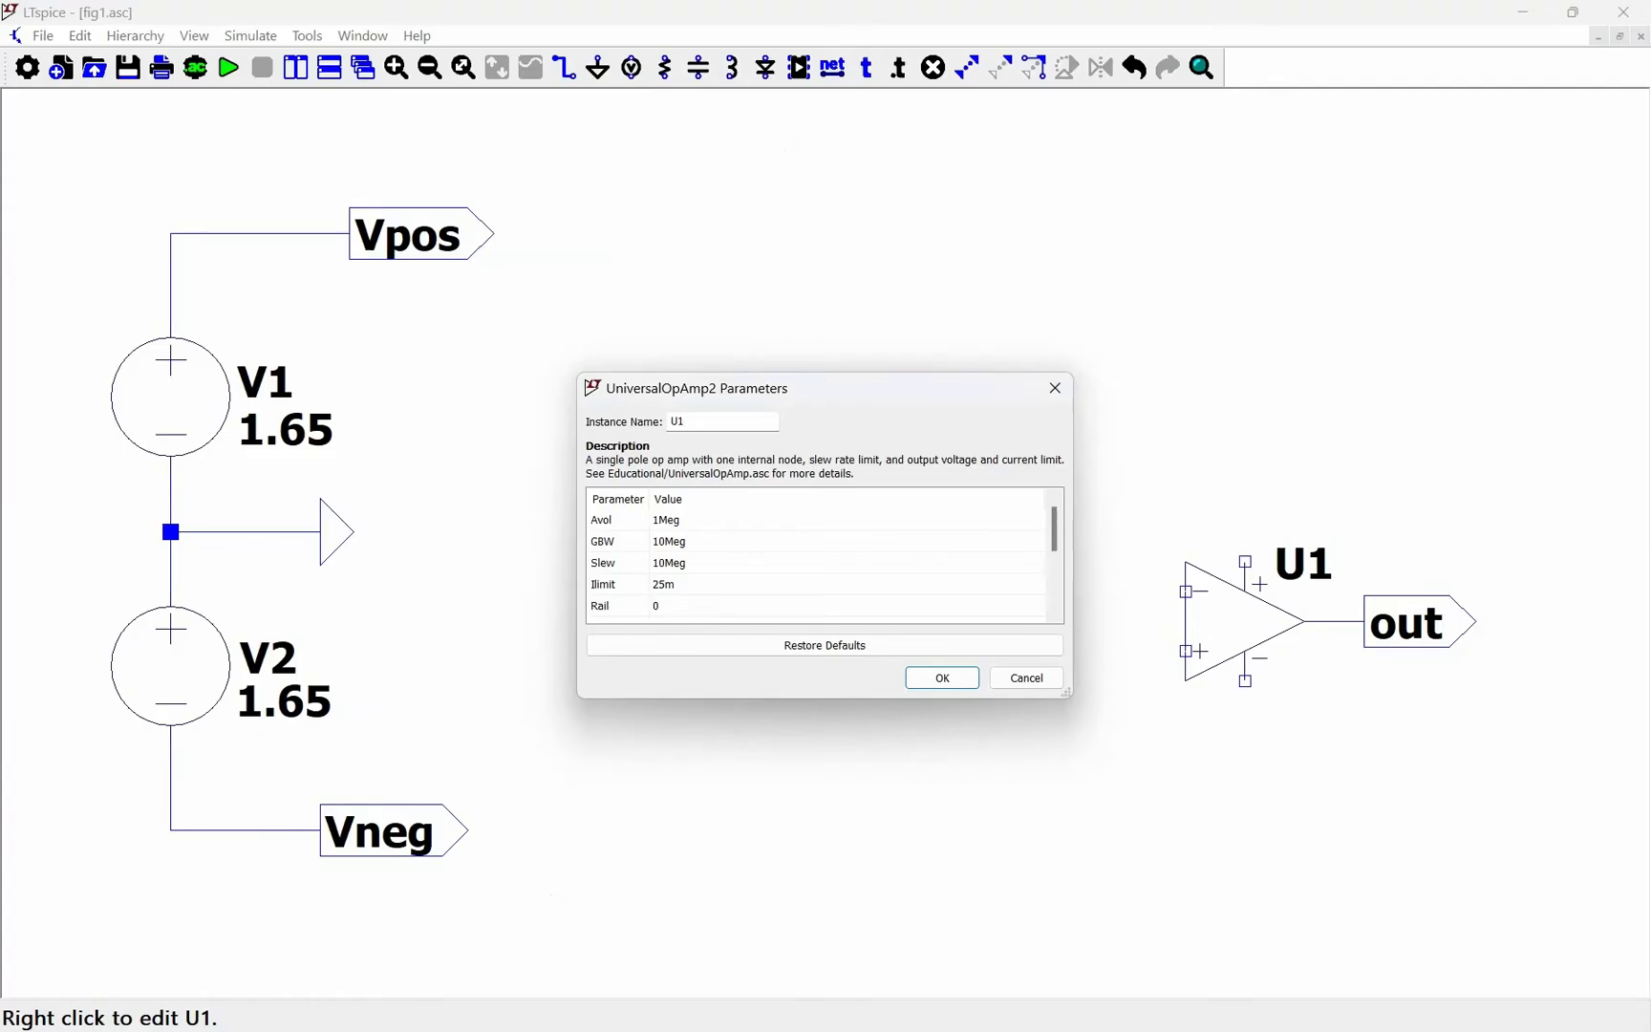
click(680, 524)
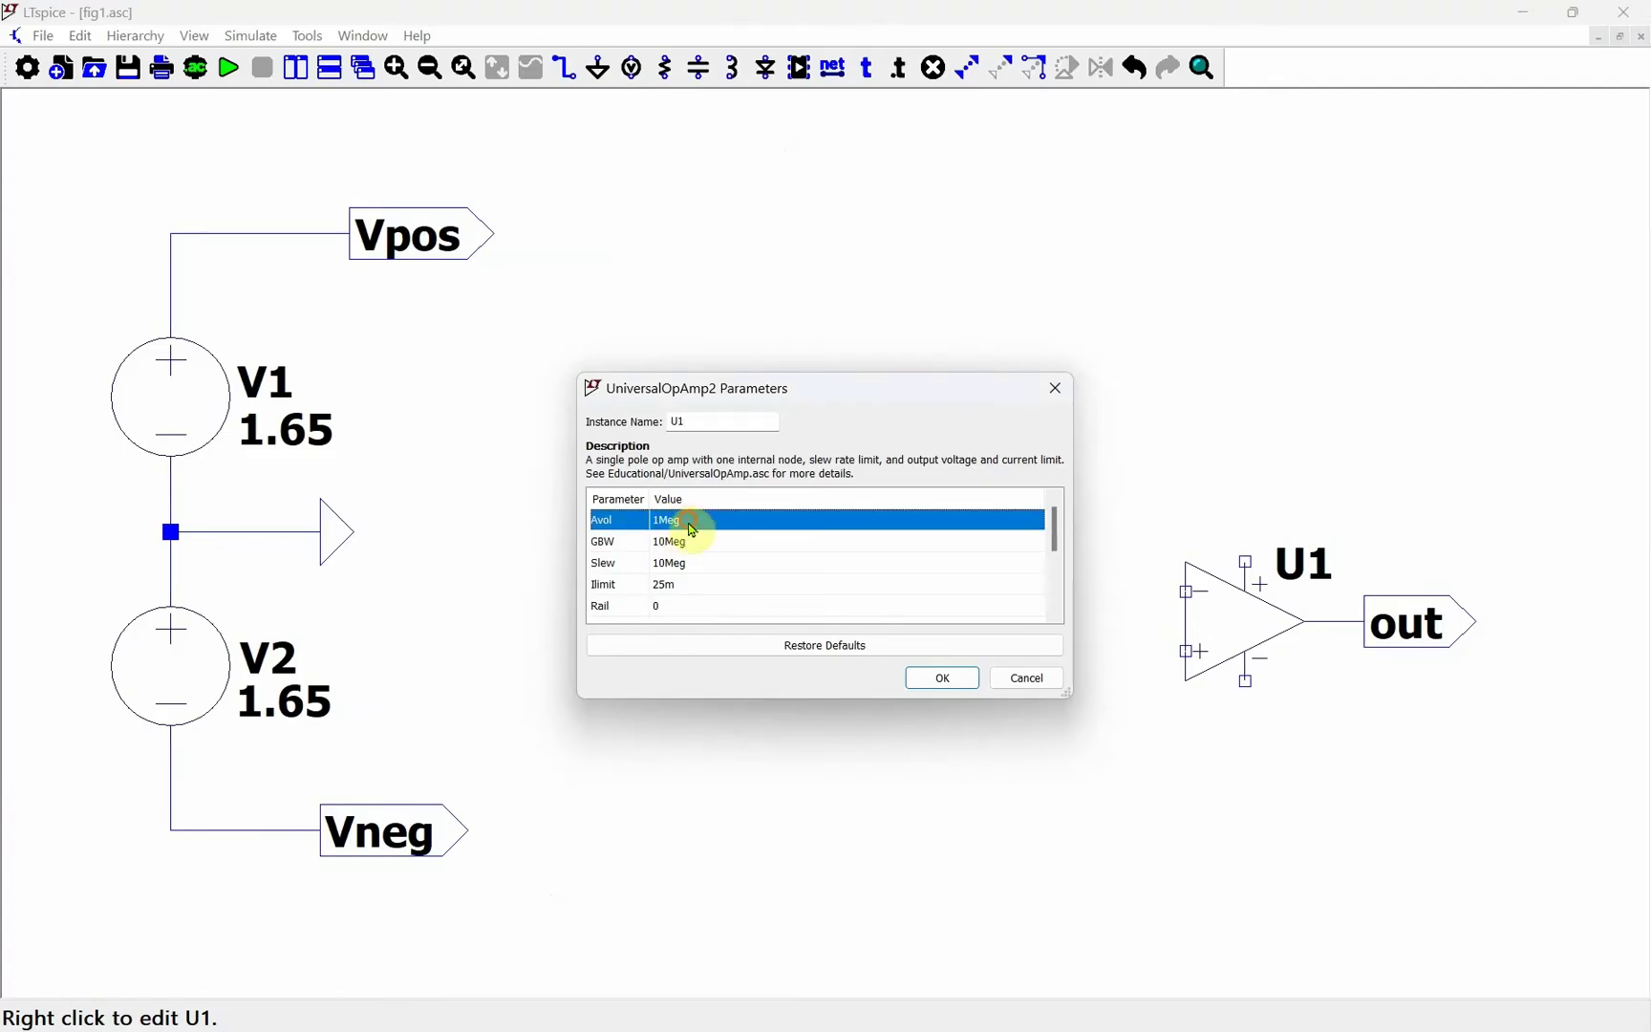
click(690, 526)
text(25k)
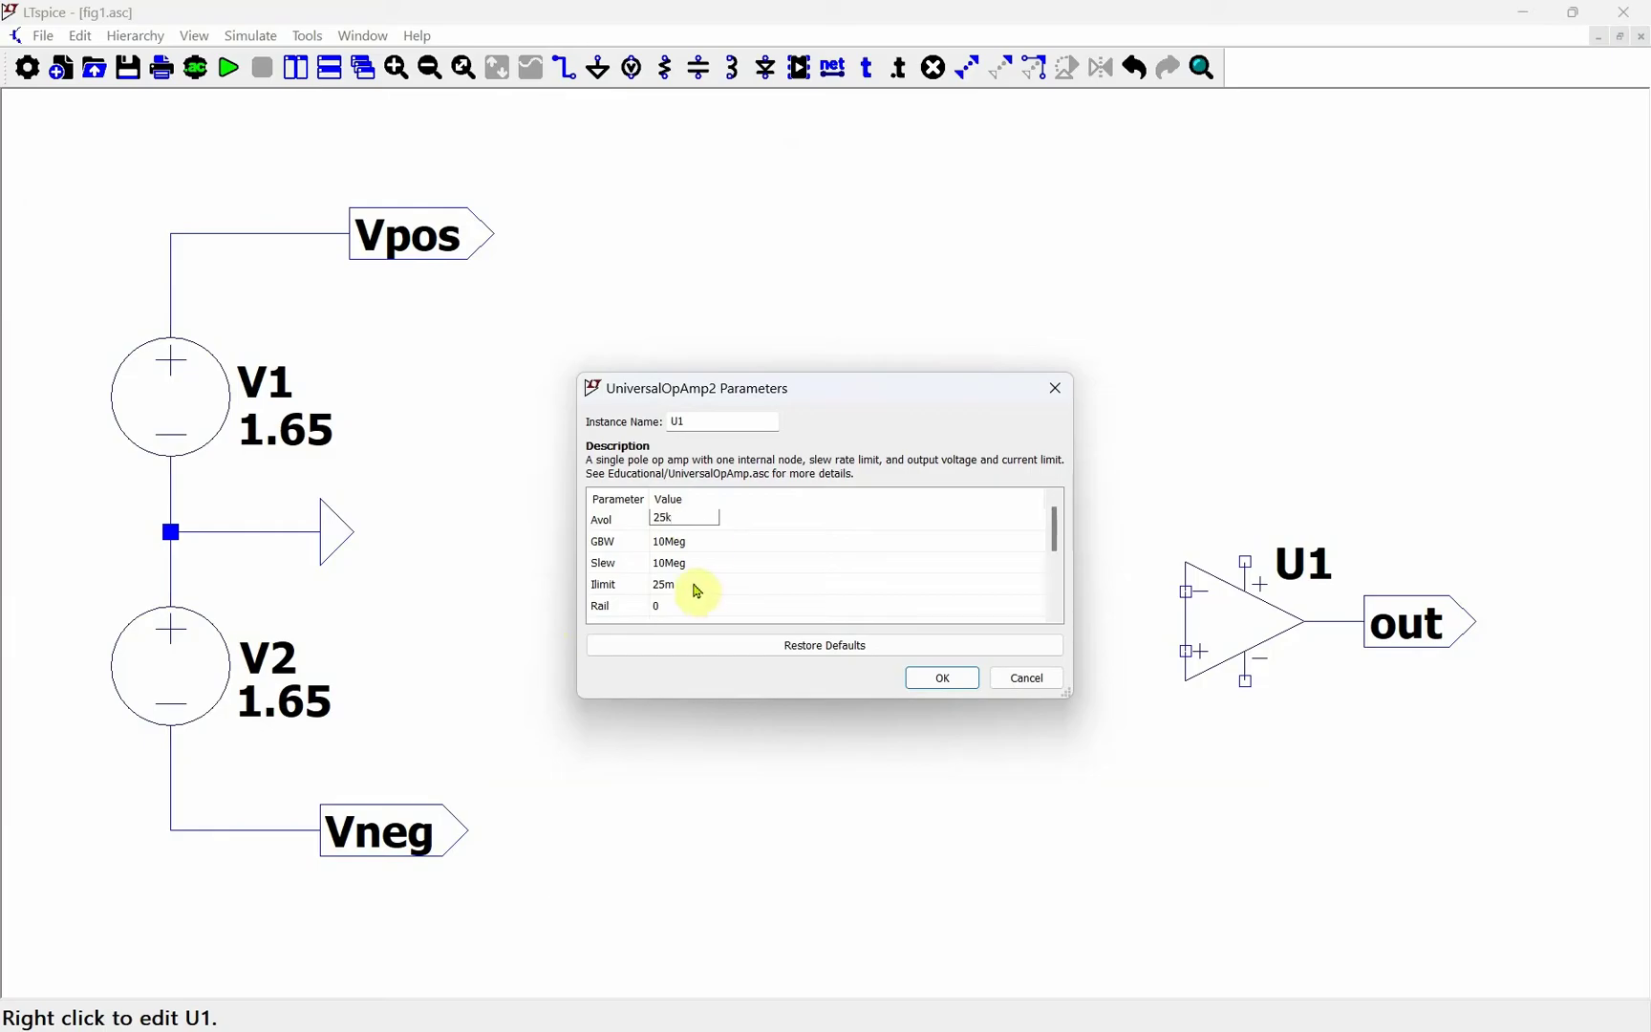
Step: Consult the MCP6001 datasheet's AC specifications and set U1's GBW to 1Meg and Slew to 0.6Meg
click(689, 542)
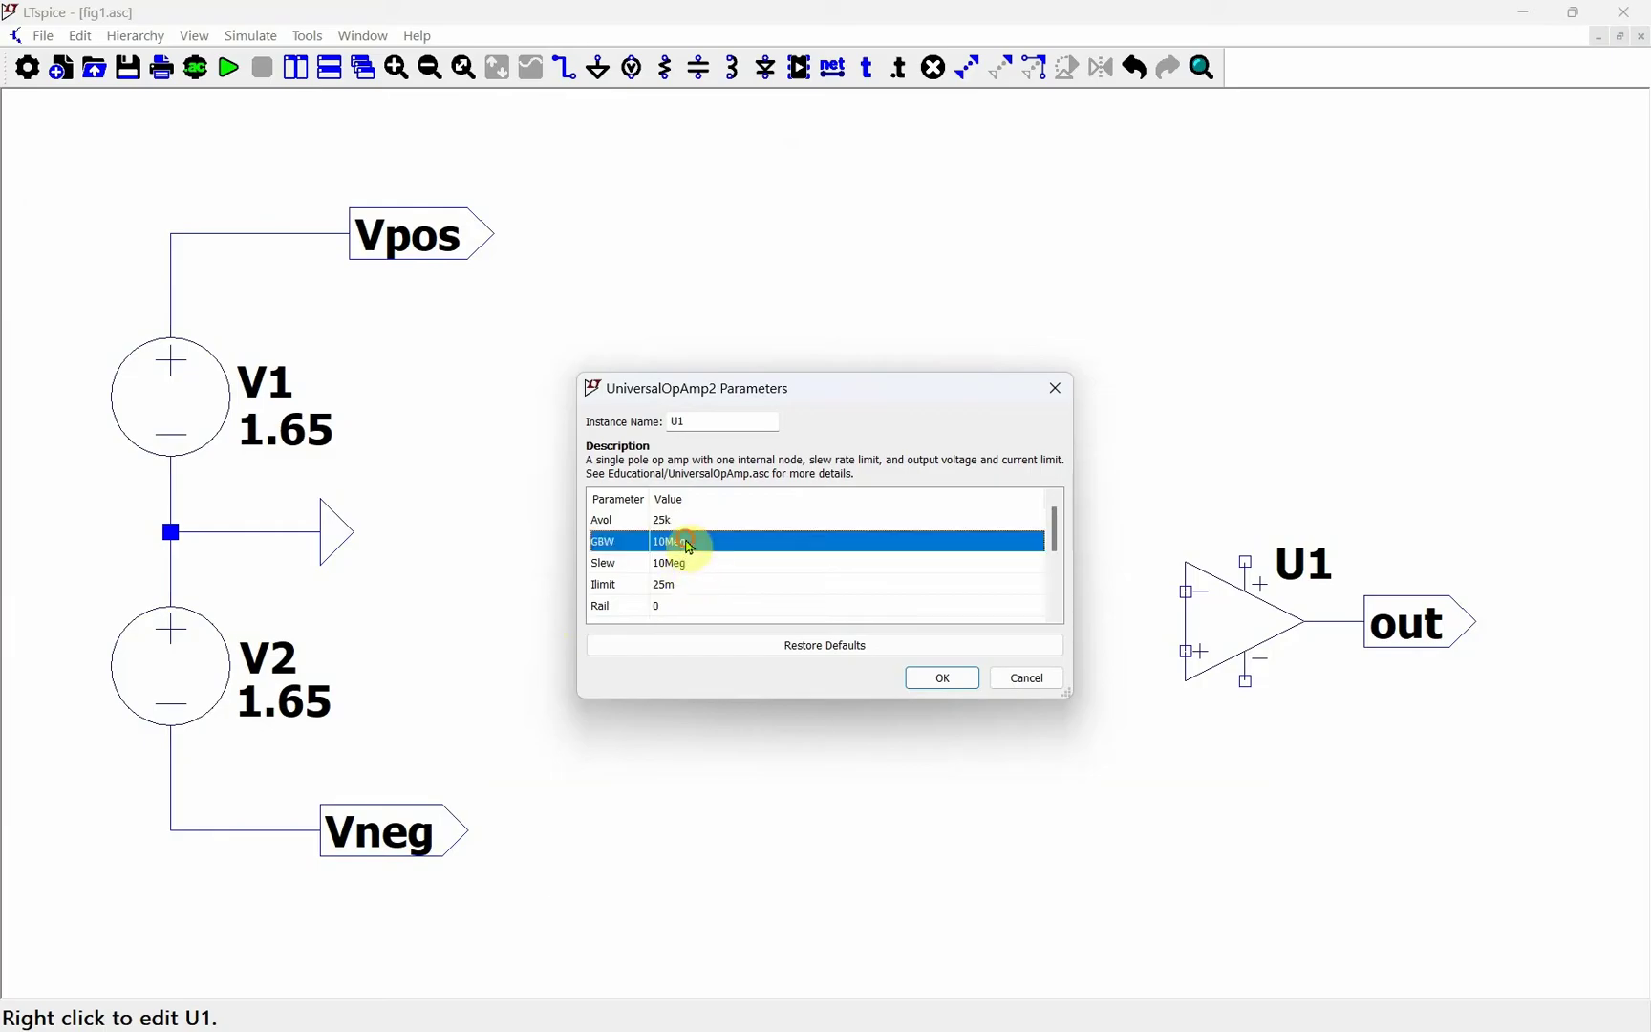
key(alt+Tab)
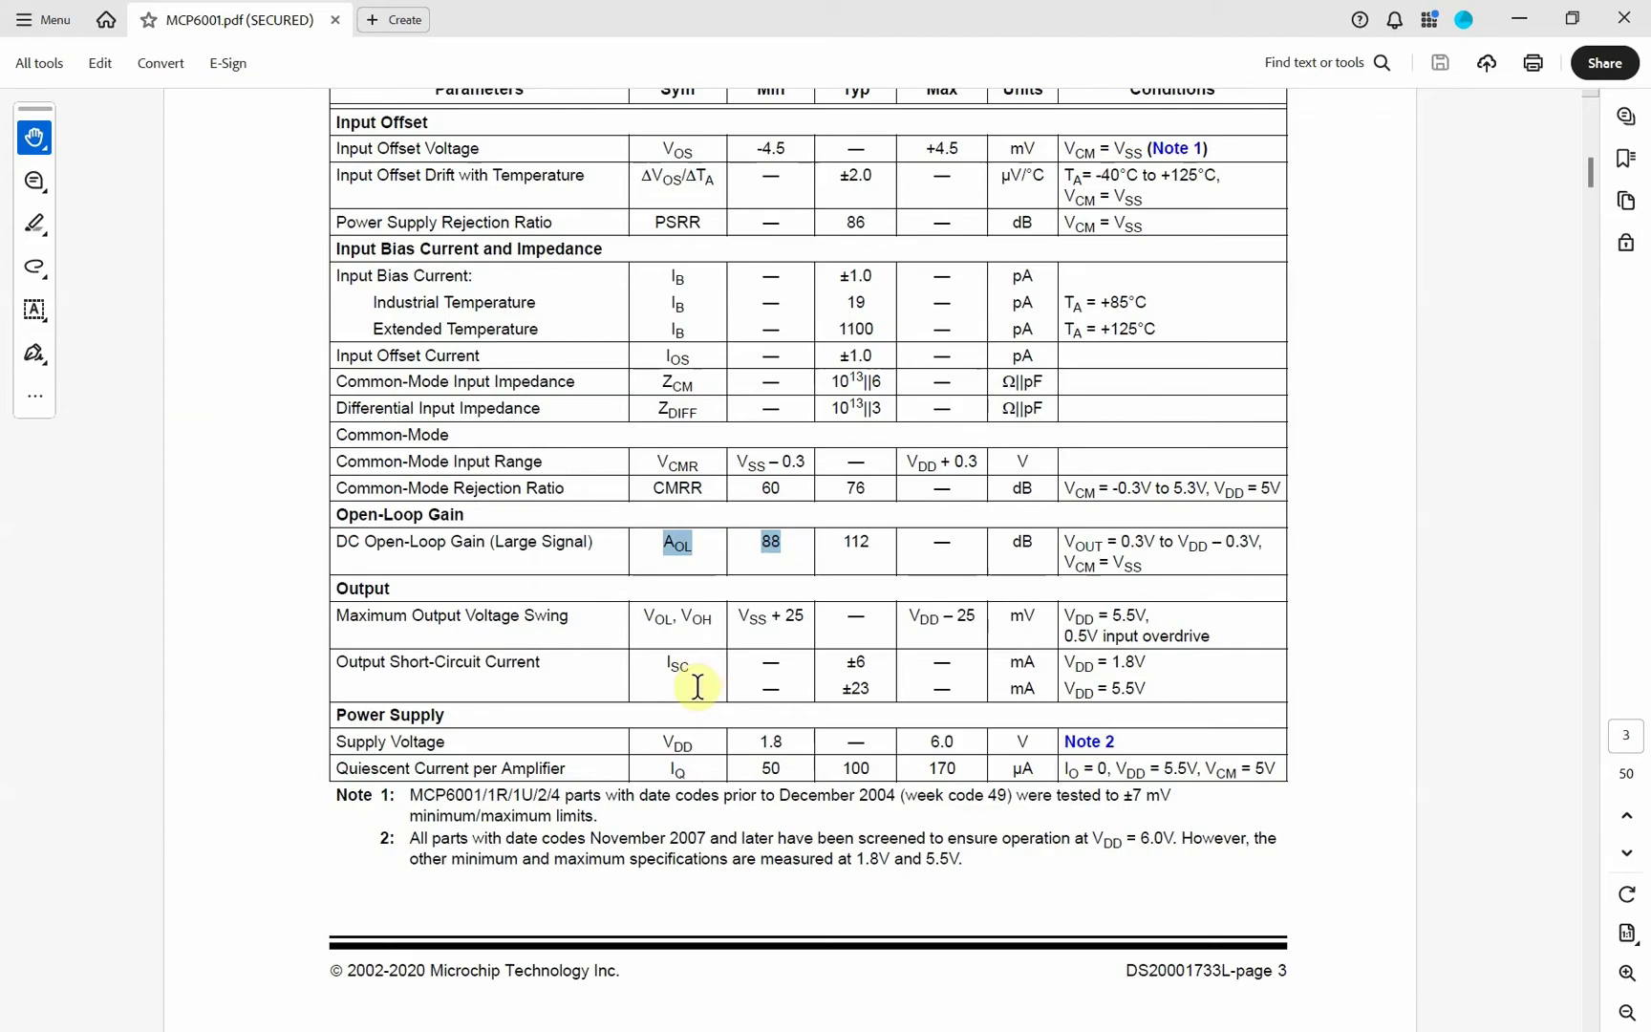
scroll(698, 686, up, 1)
scroll(698, 686, down, 10)
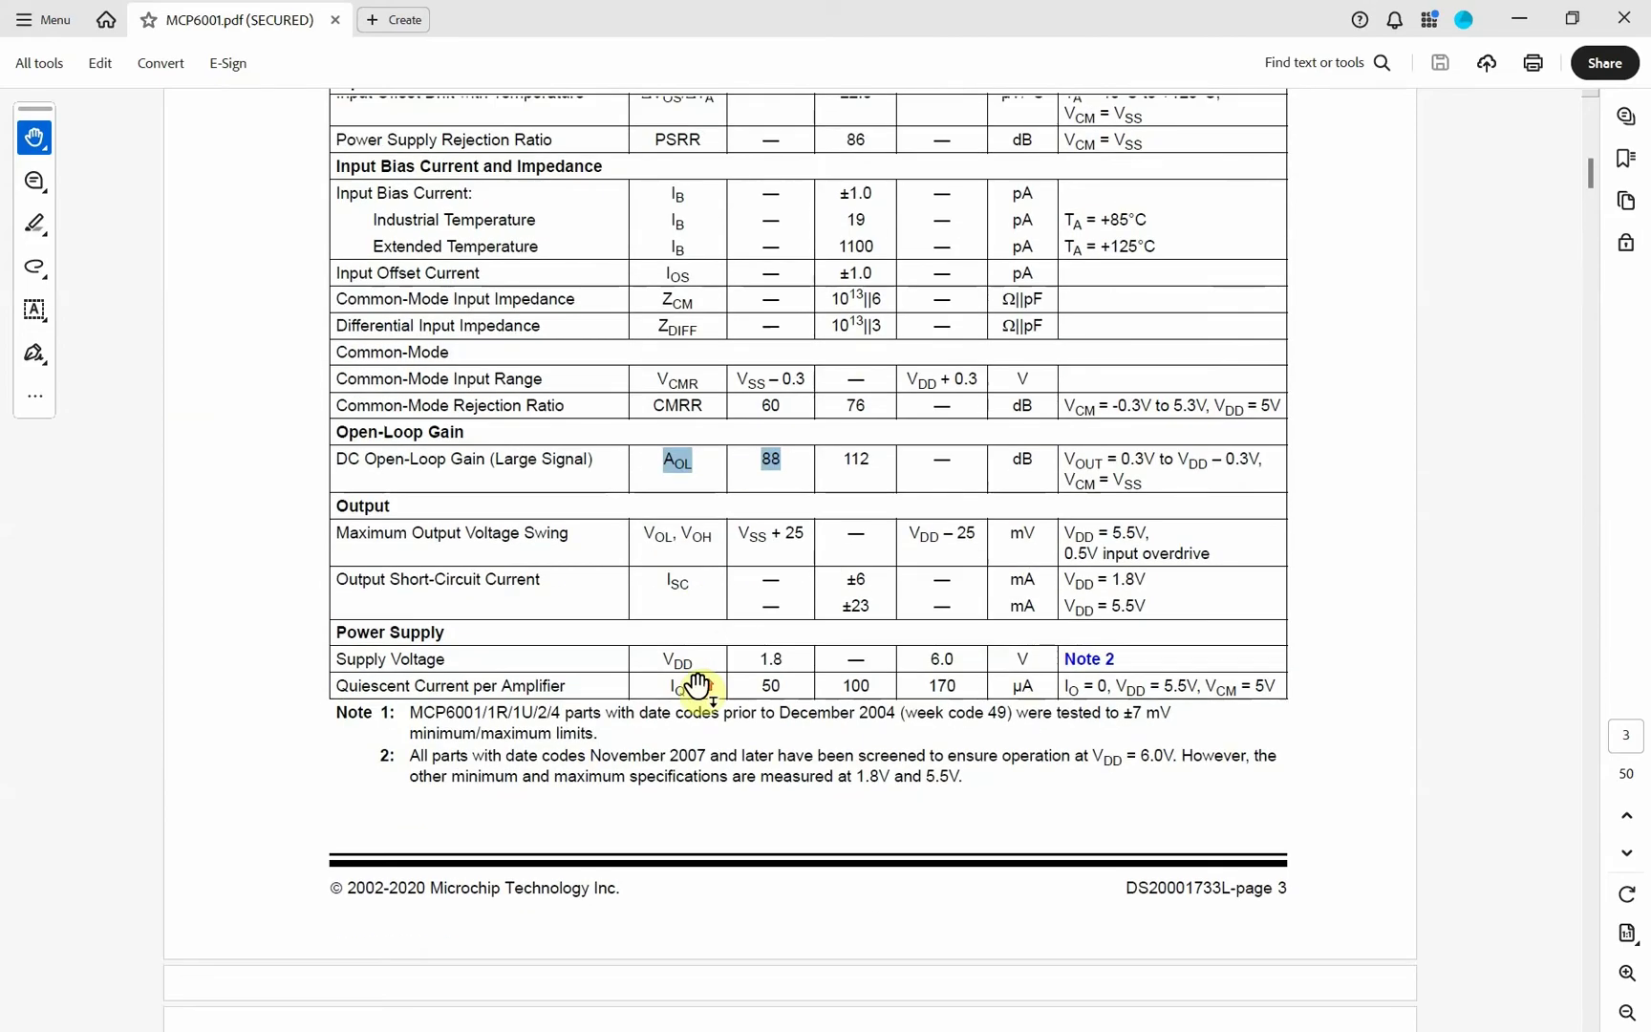
scroll(692, 684, down, 2)
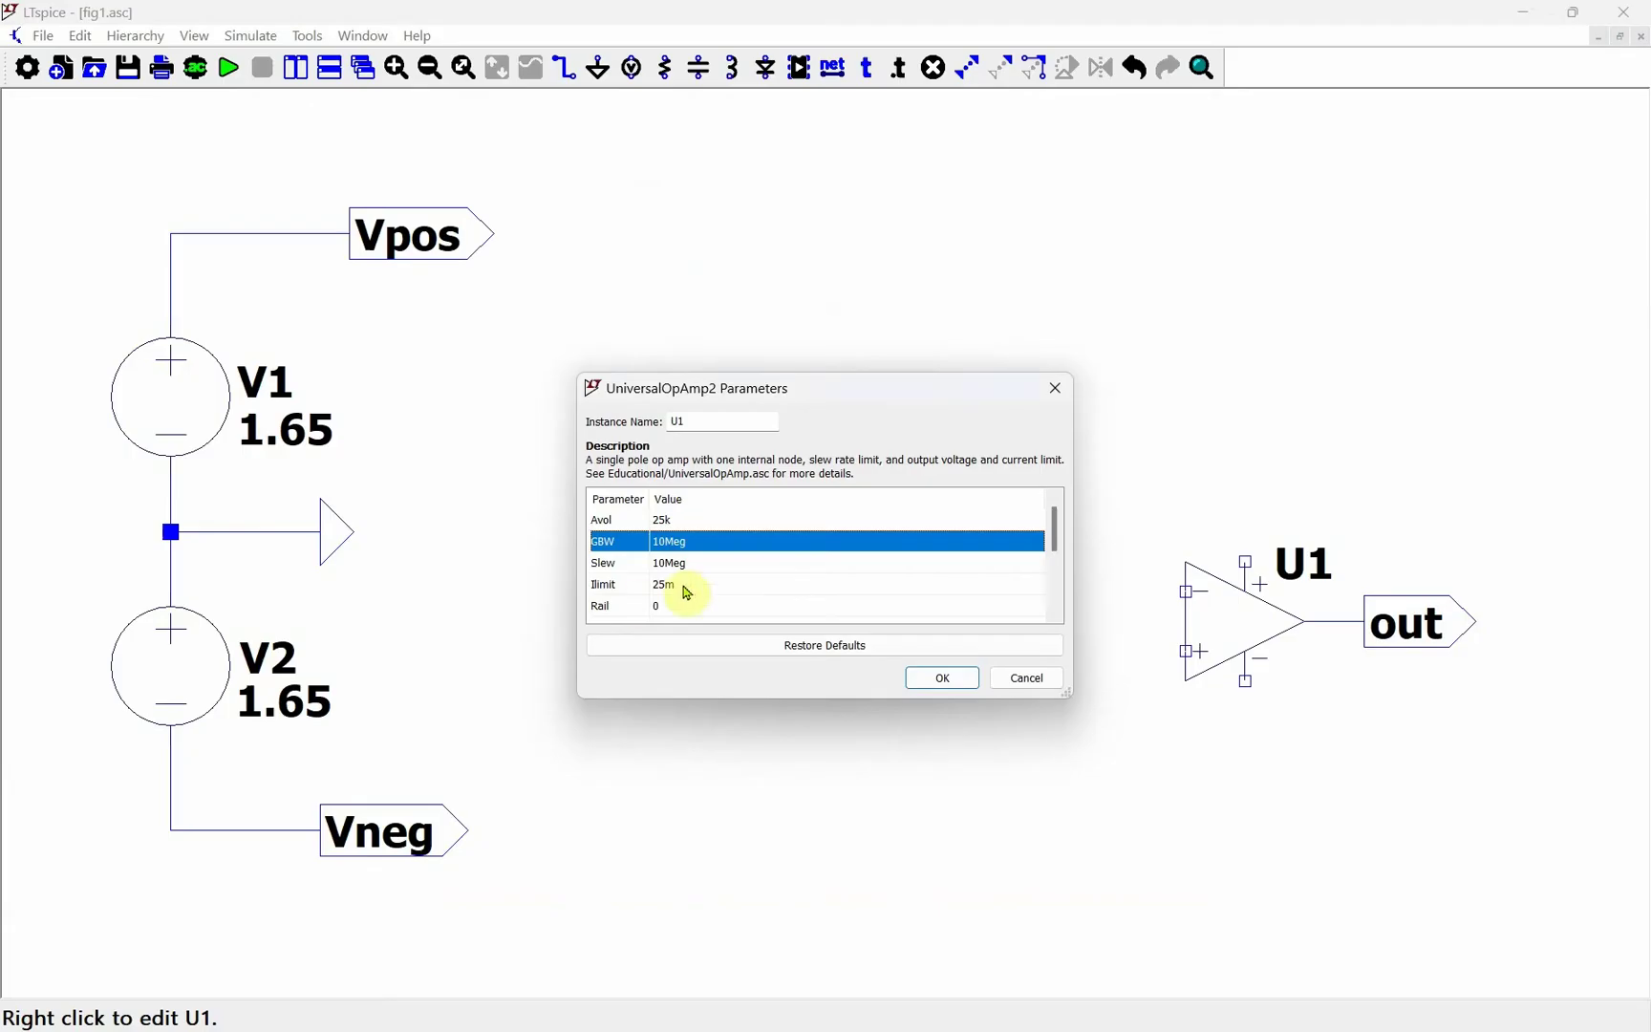
click(669, 545)
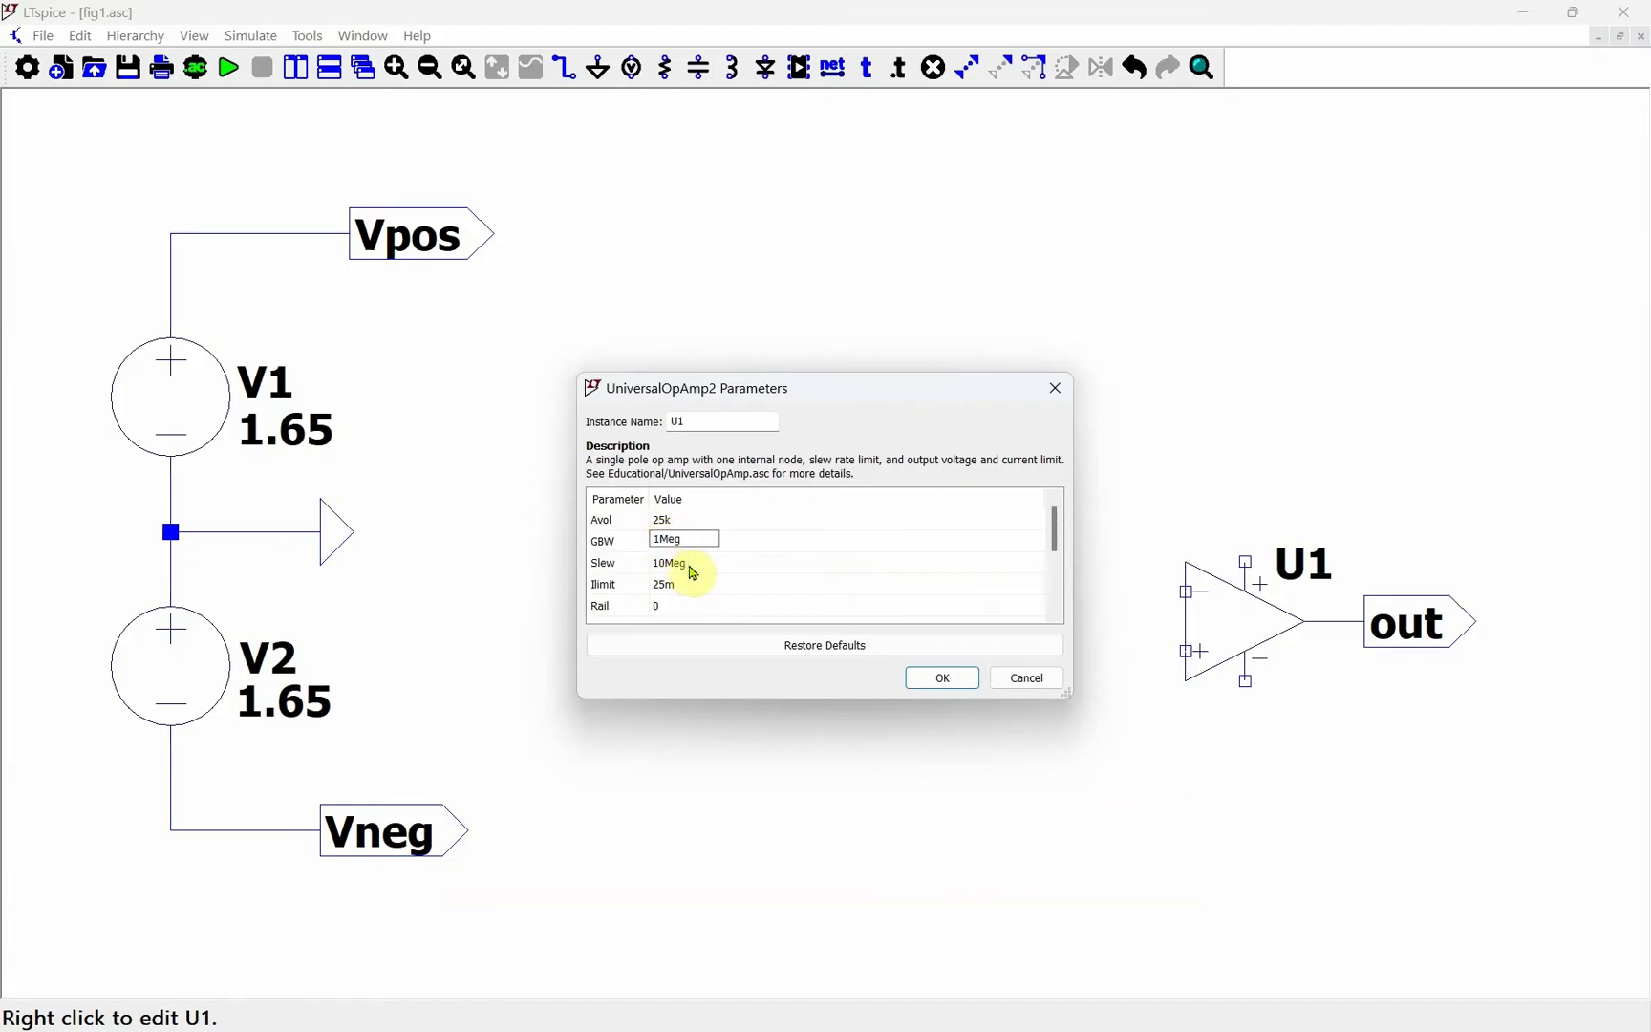
click(689, 574)
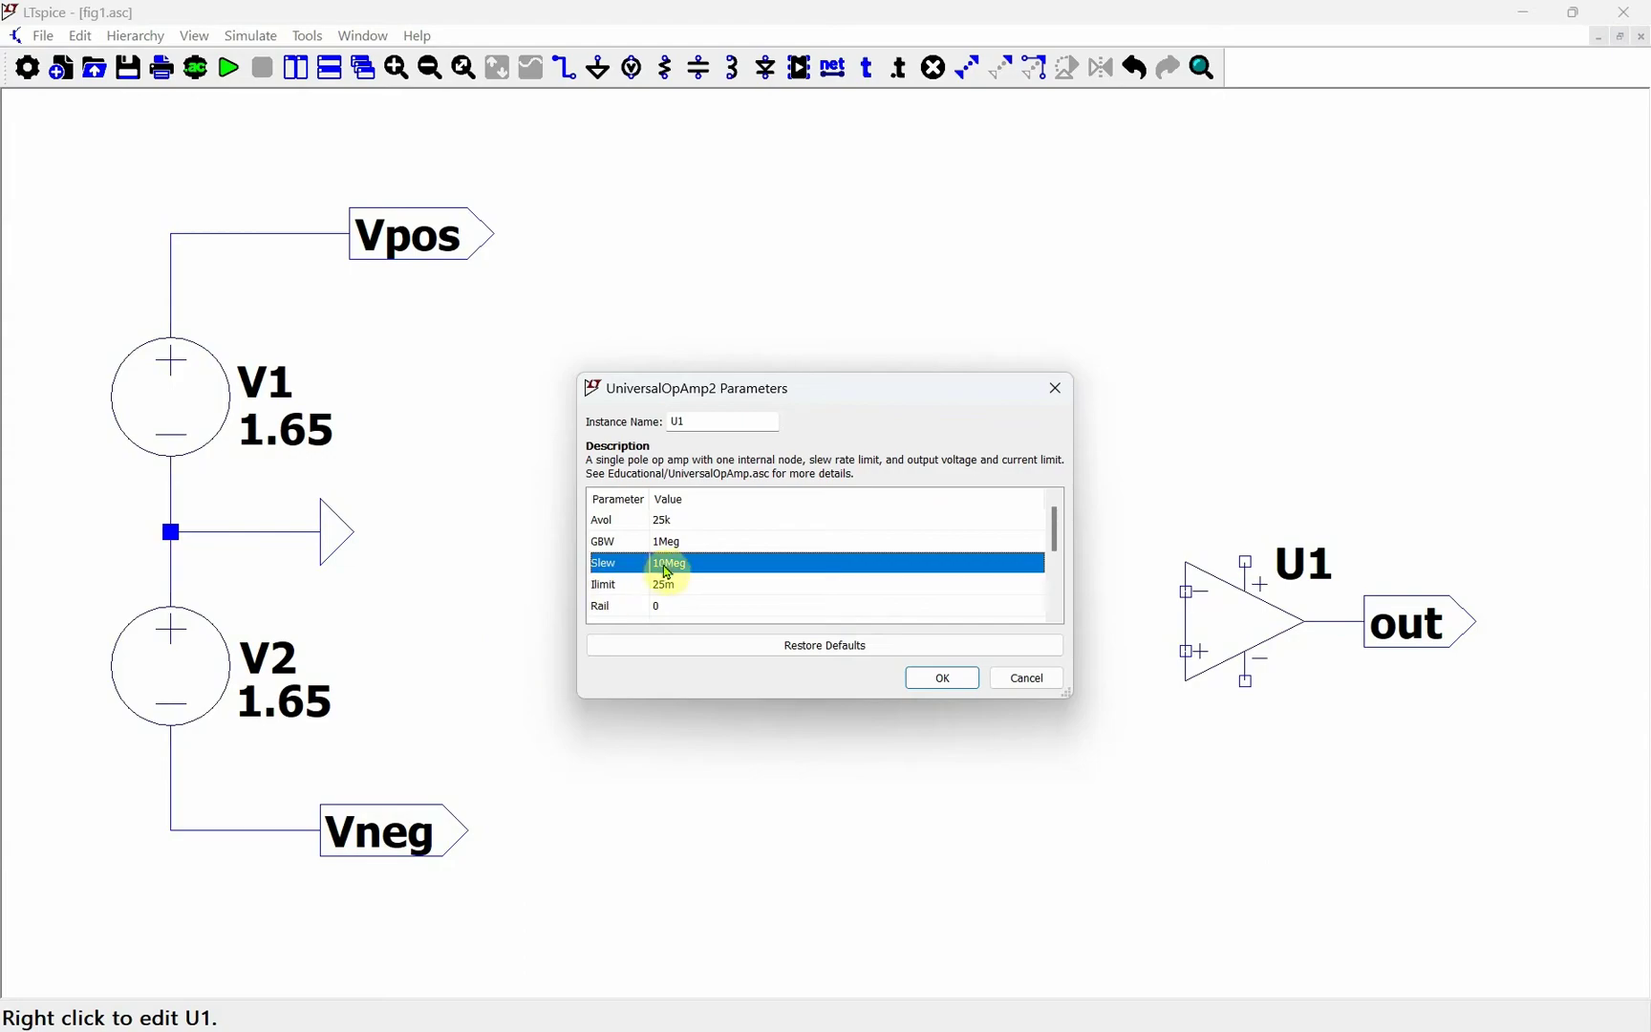
click(667, 564)
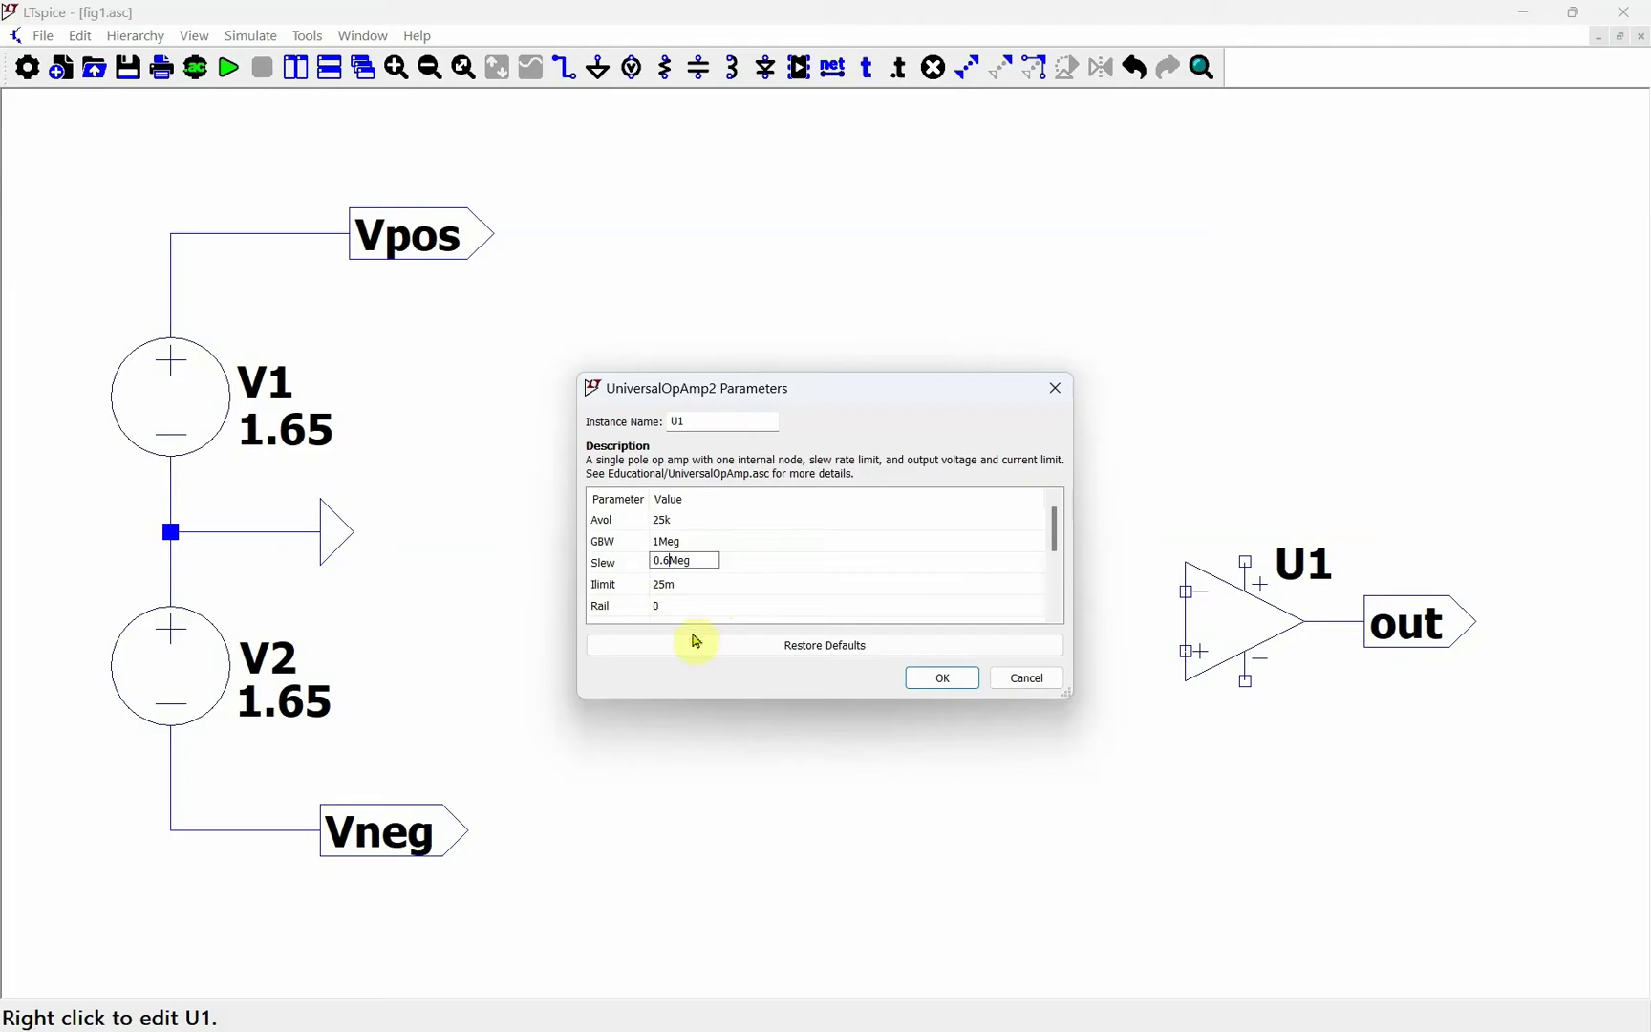
Step: Check the output short-circuit current in the datasheet and set U1's Ilimit to 6m
click(673, 588)
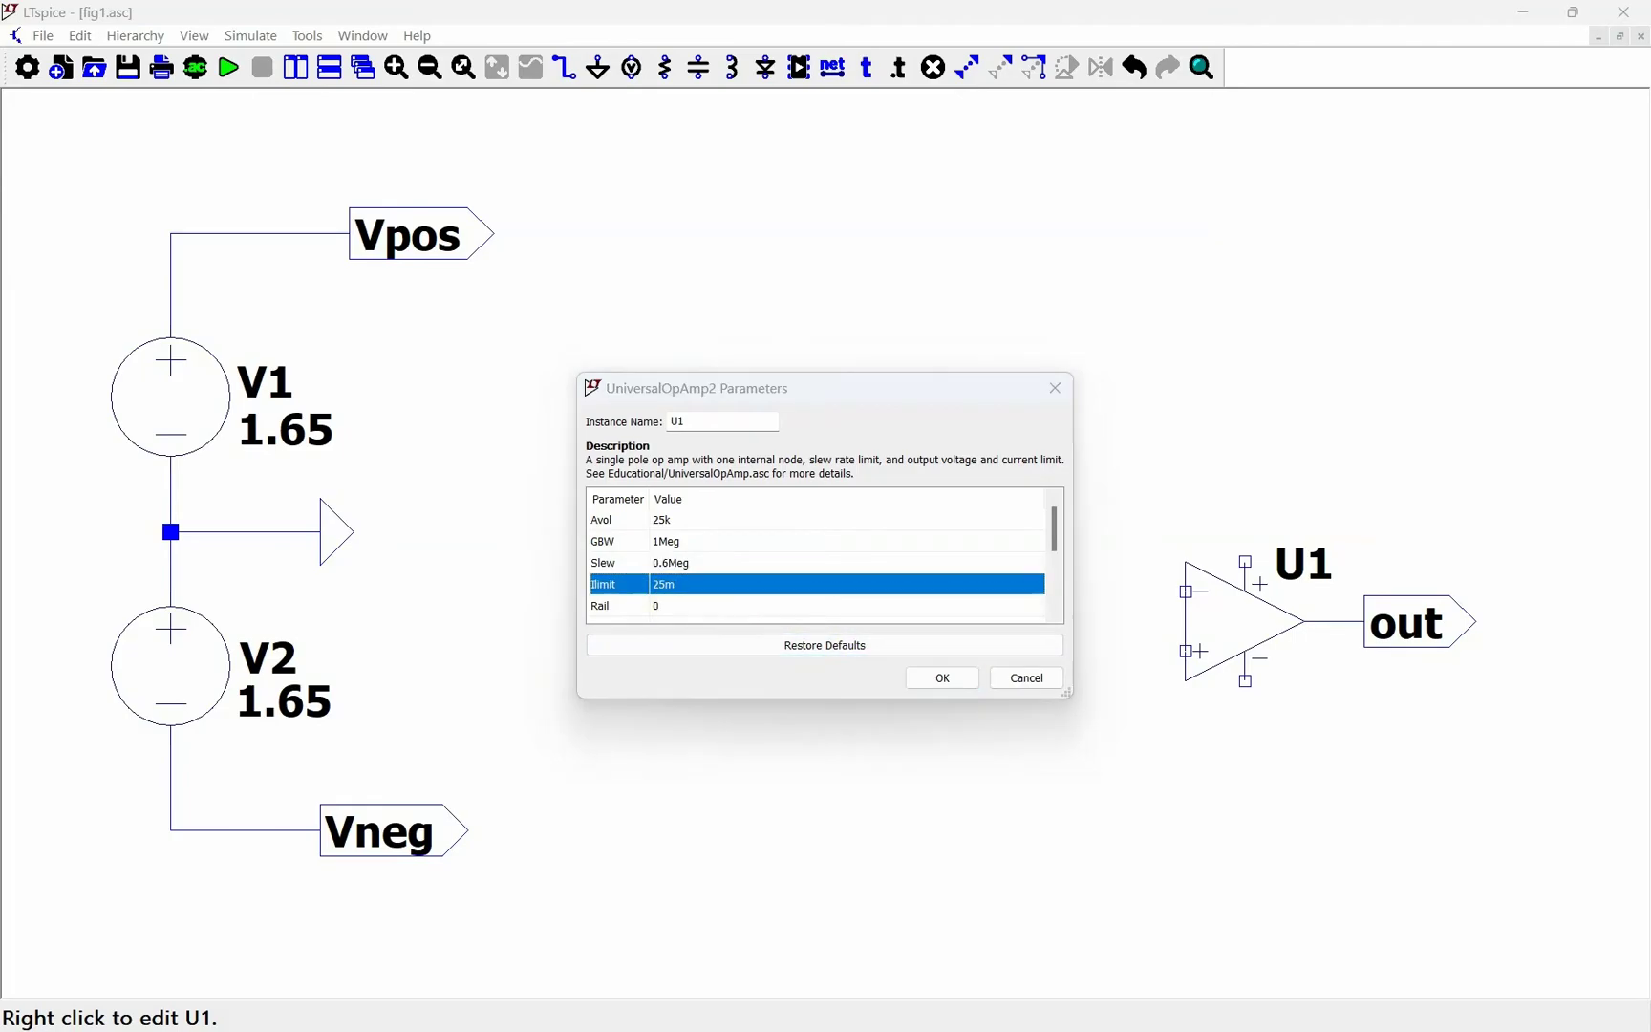
key(alt+Tab)
scroll(552, 841, down, 3)
scroll(552, 841, up, 3)
scroll(552, 840, up, 7)
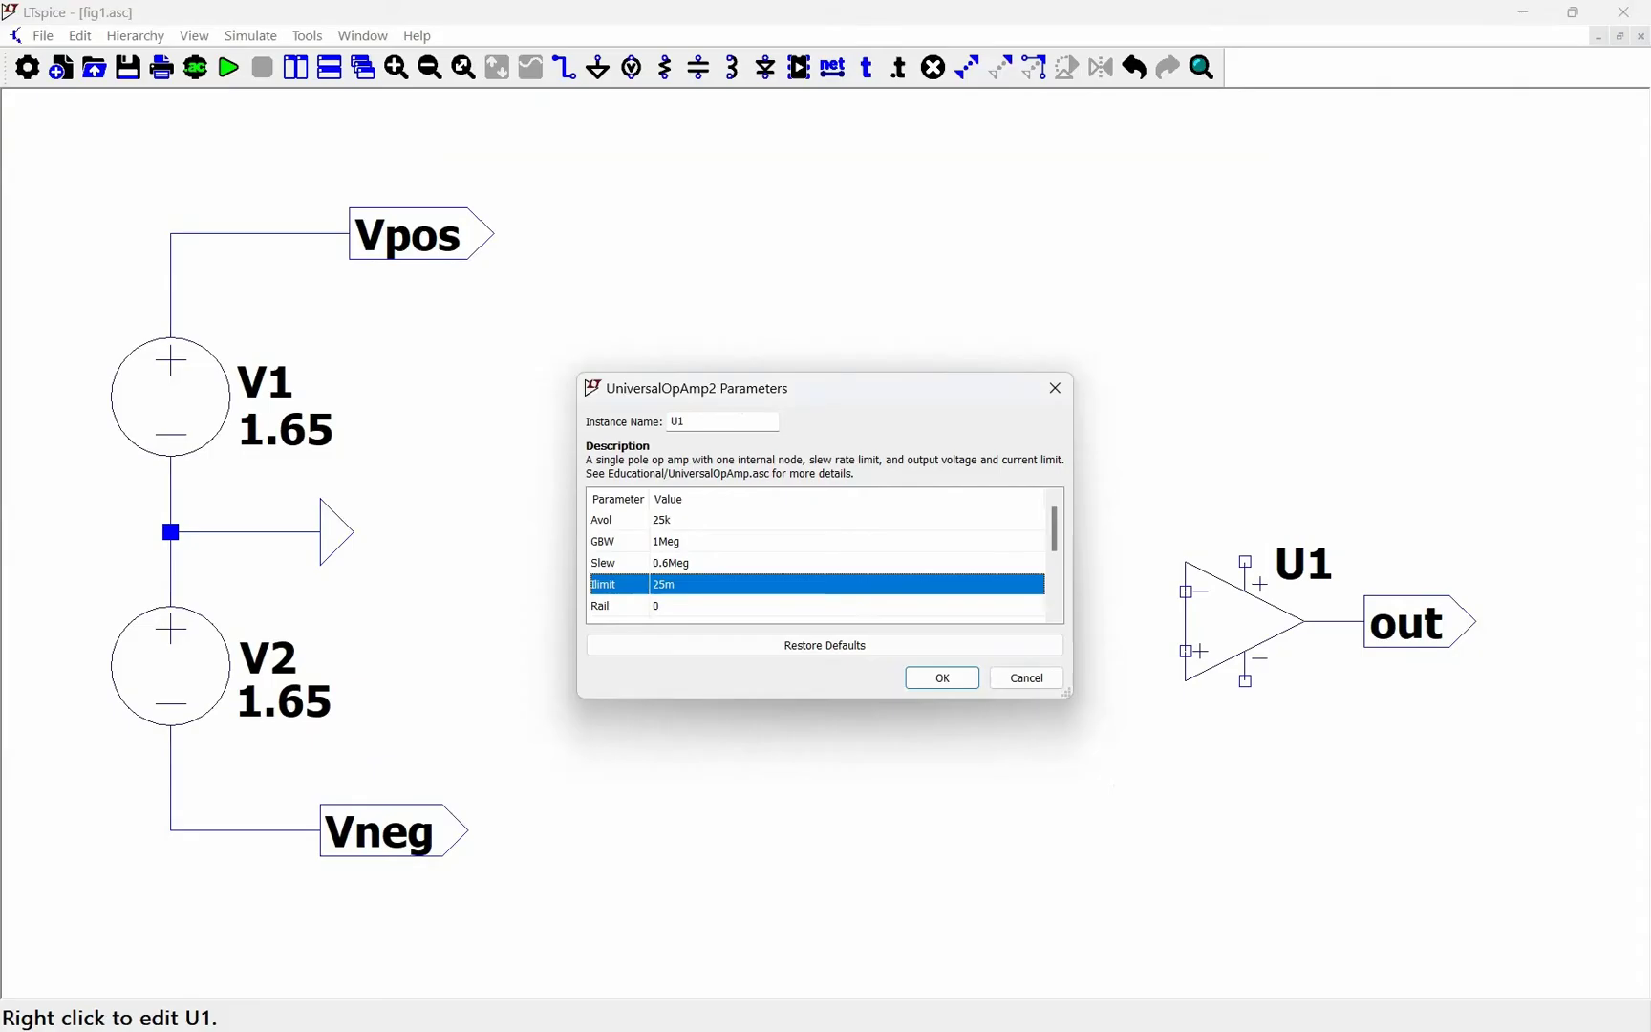
click(669, 585)
click(663, 585)
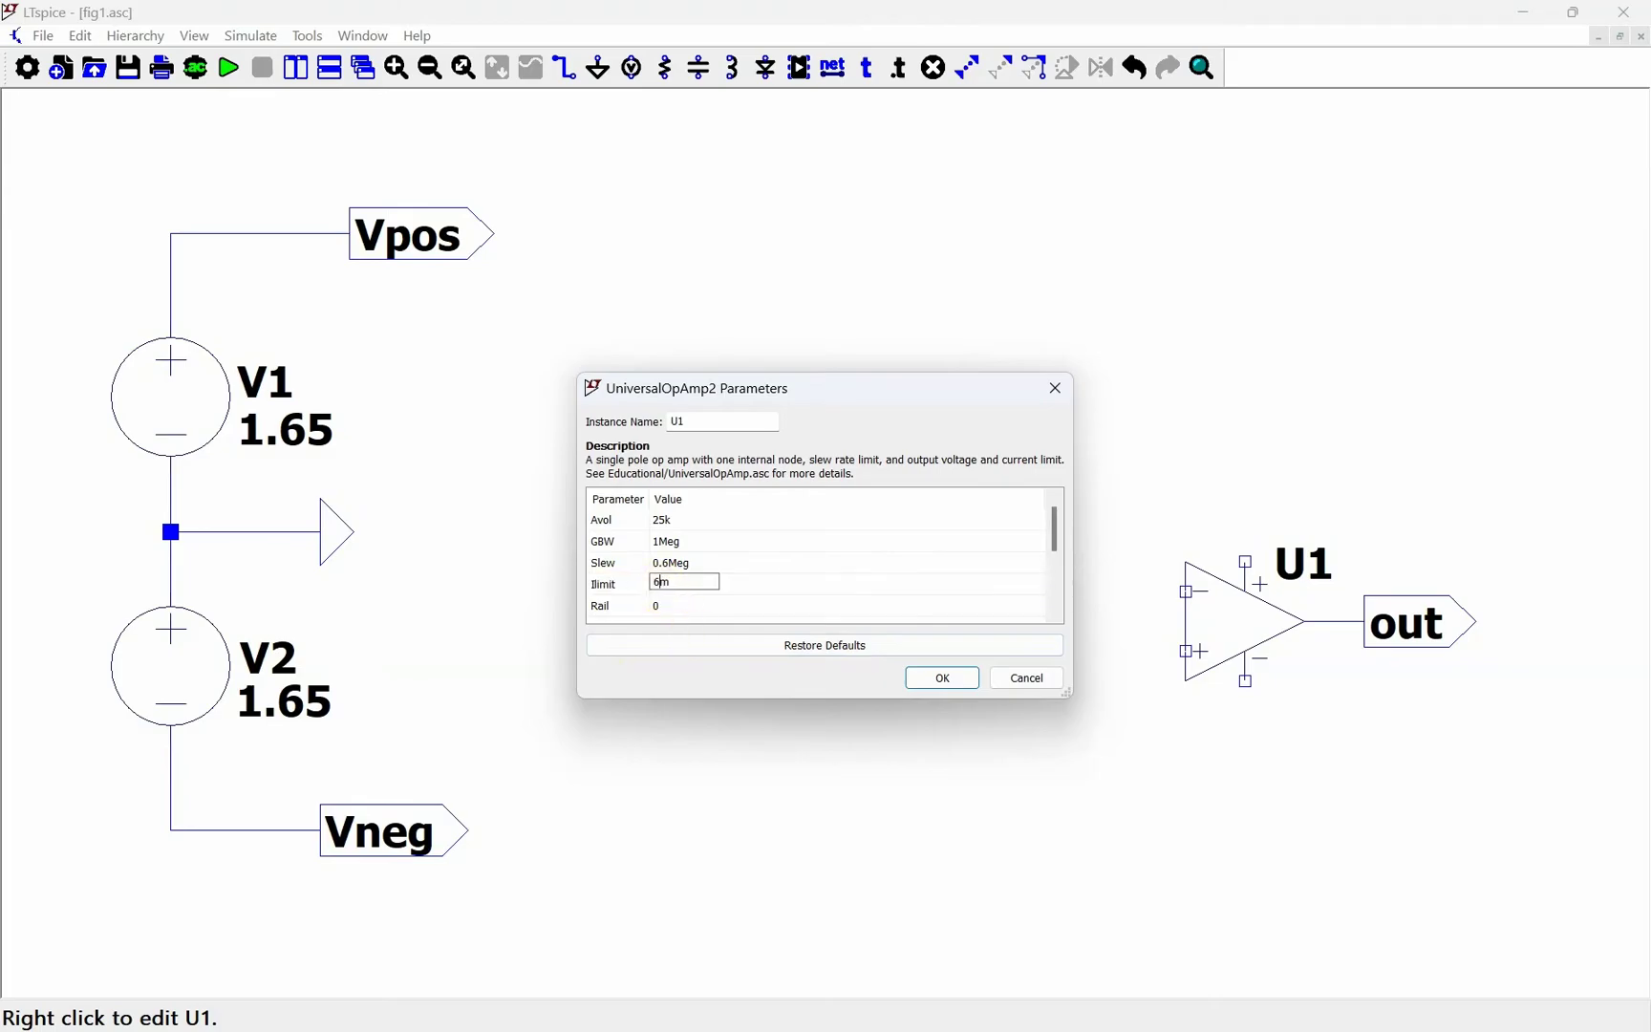
Step: Check the maximum output voltage swing in the datasheet and set U1's Rail parameter to 25m
click(683, 610)
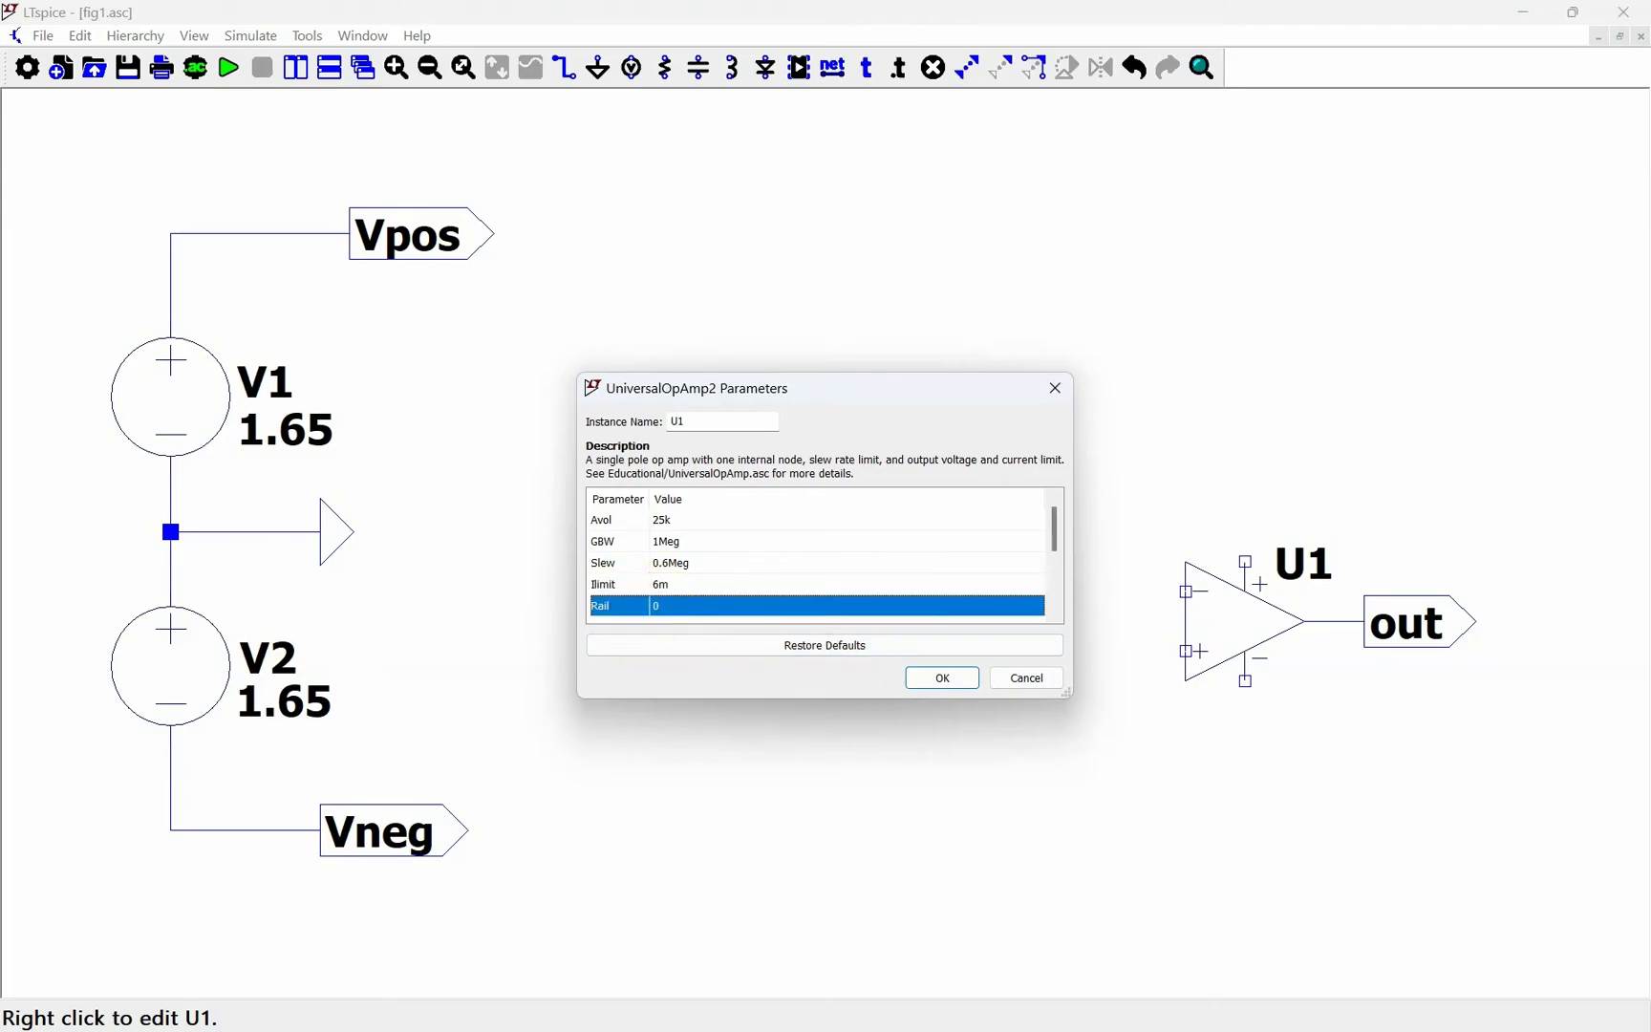
key(alt+Tab)
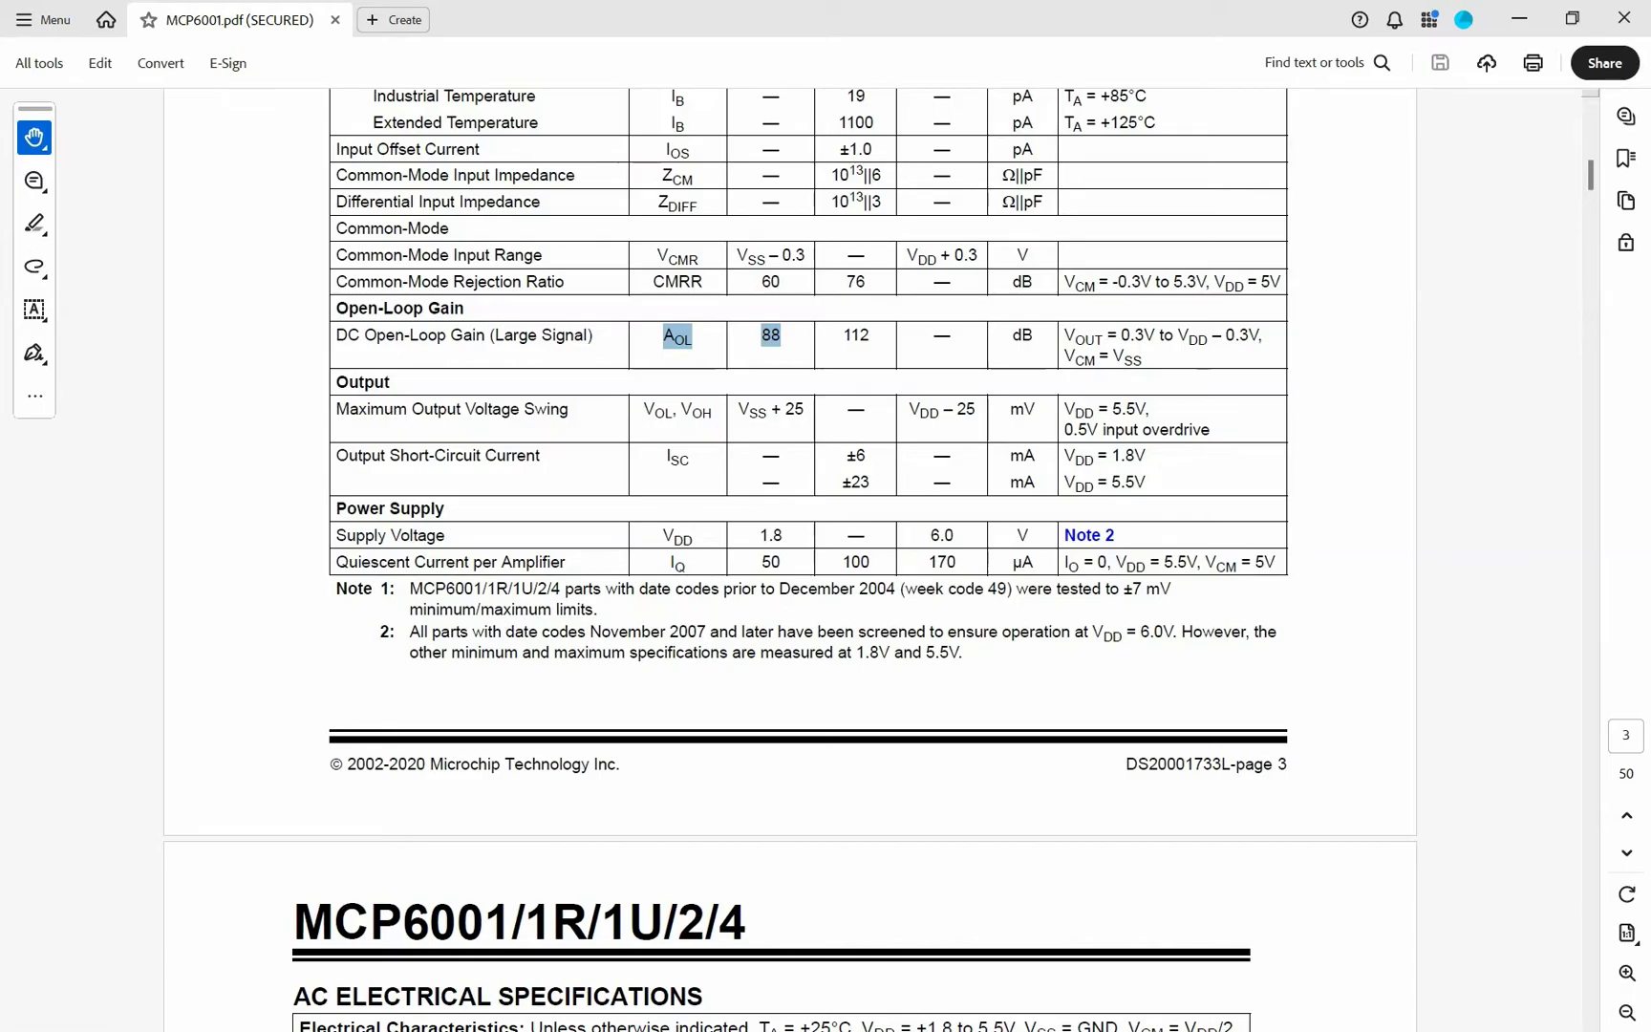
key(alt+Tab)
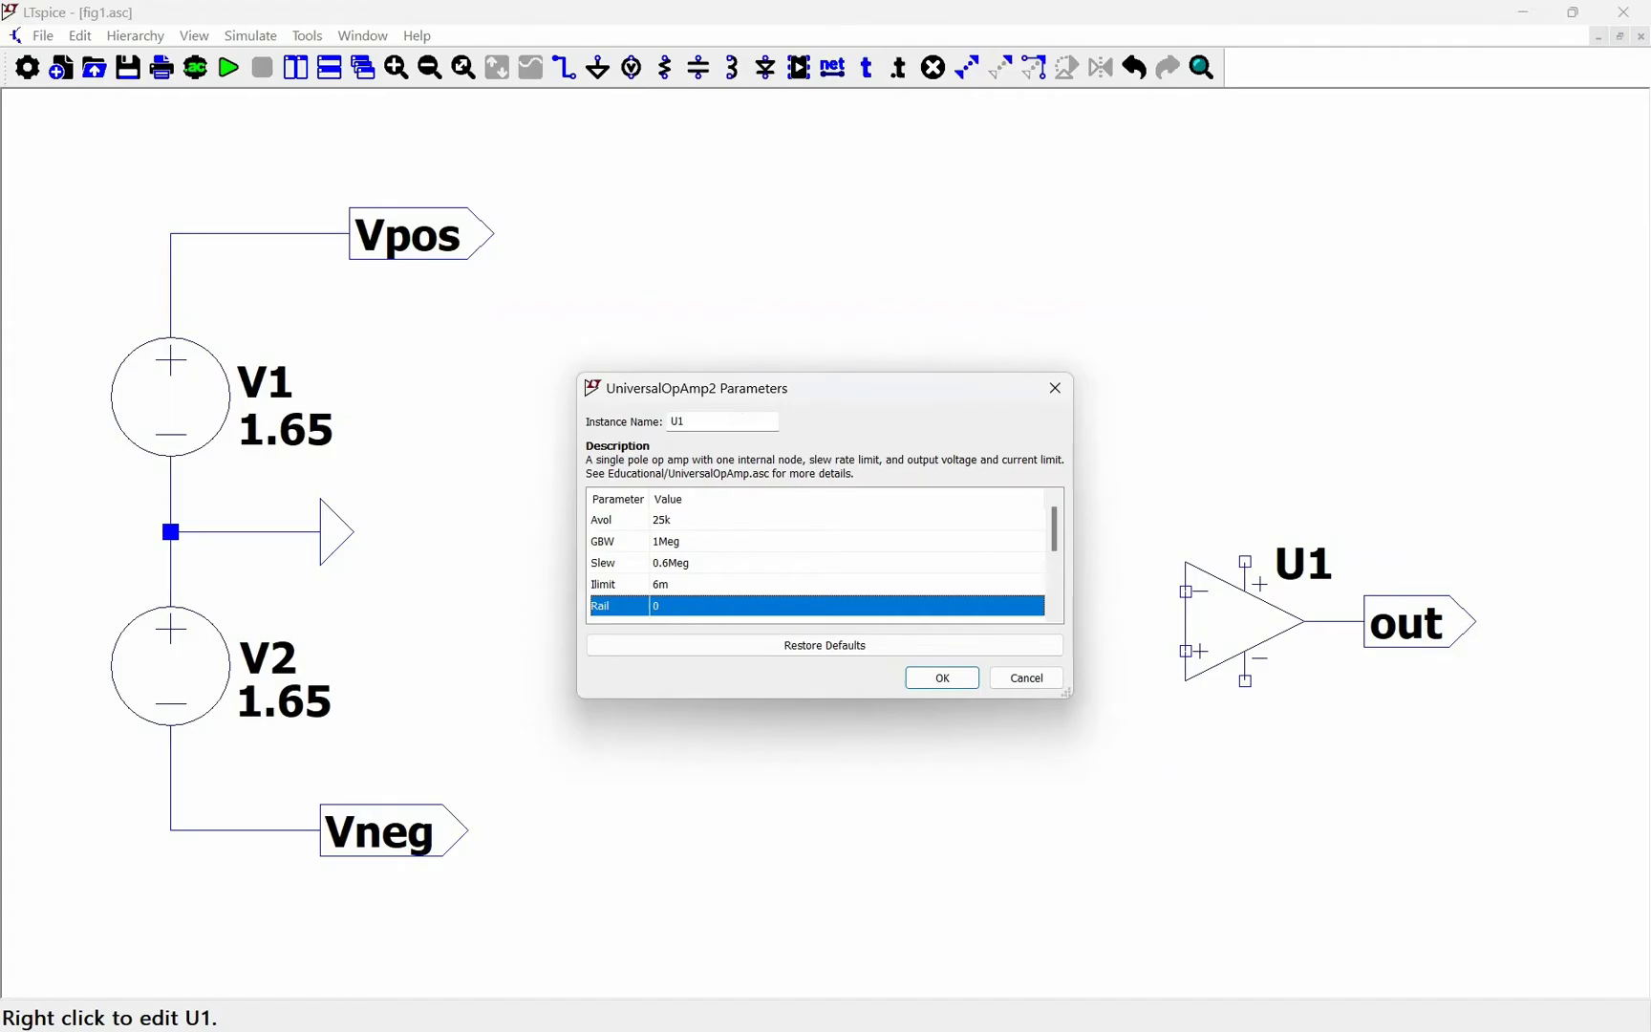
click(663, 605)
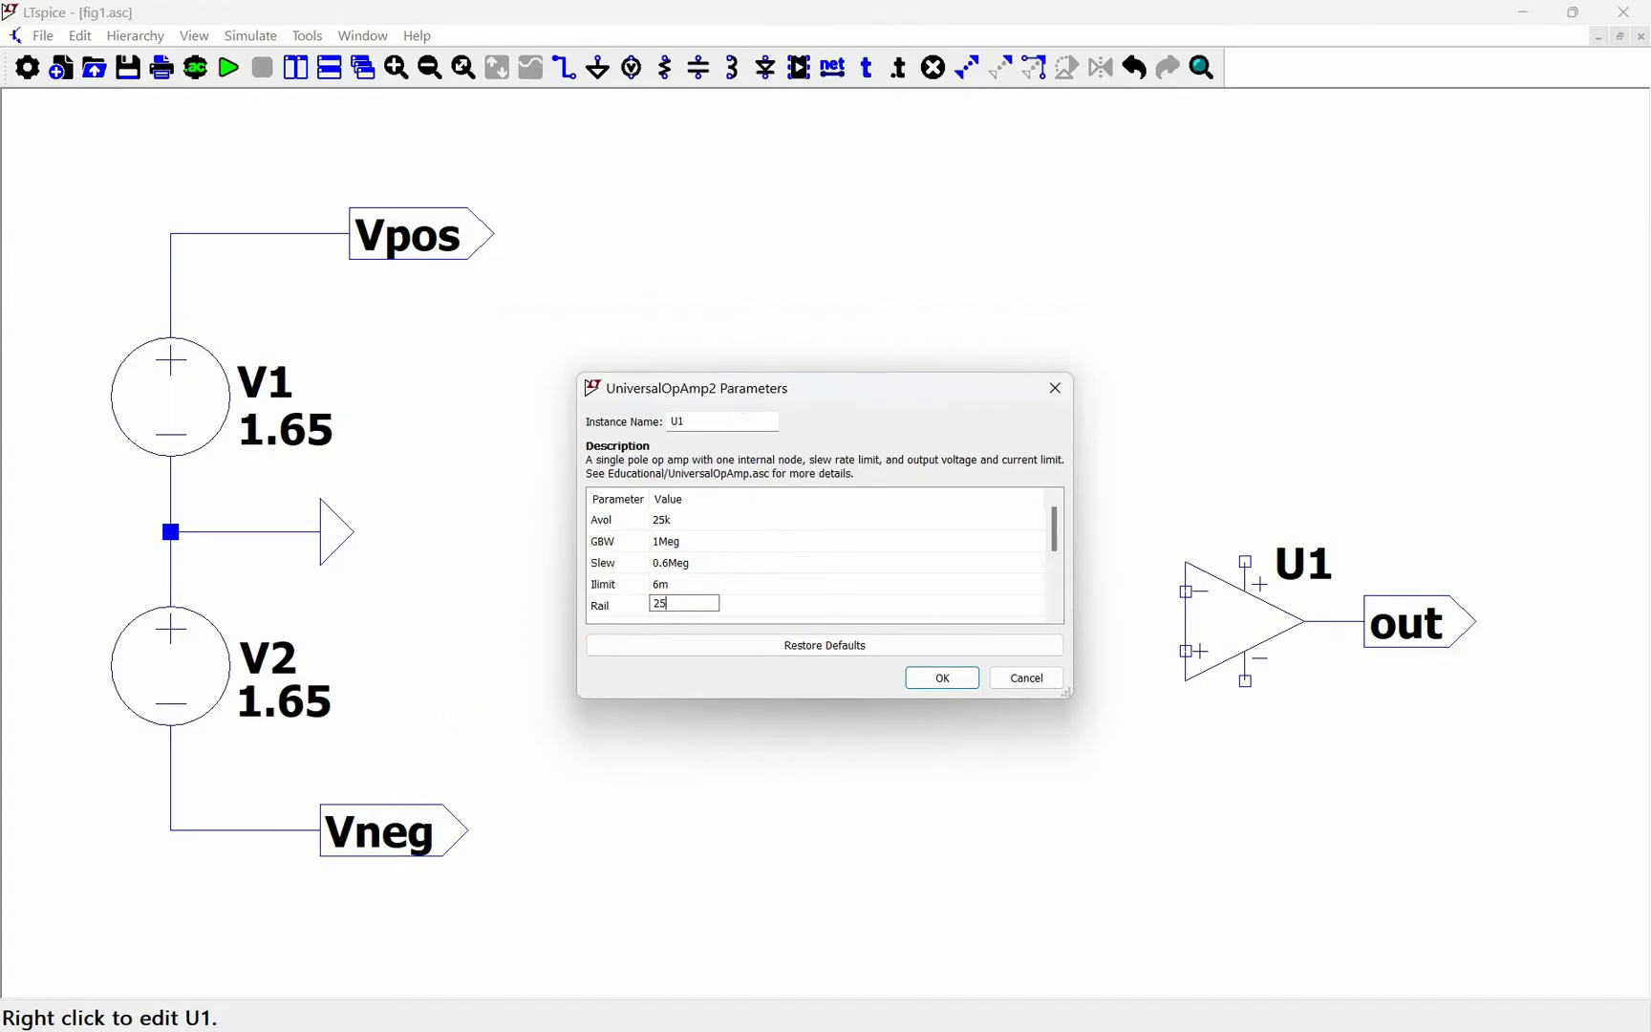
key(Return)
Step: Check the input offset voltage in the MCP6001 datasheet and set U1's Vos parameter to -4.5m
scroll(666, 578, down, 1)
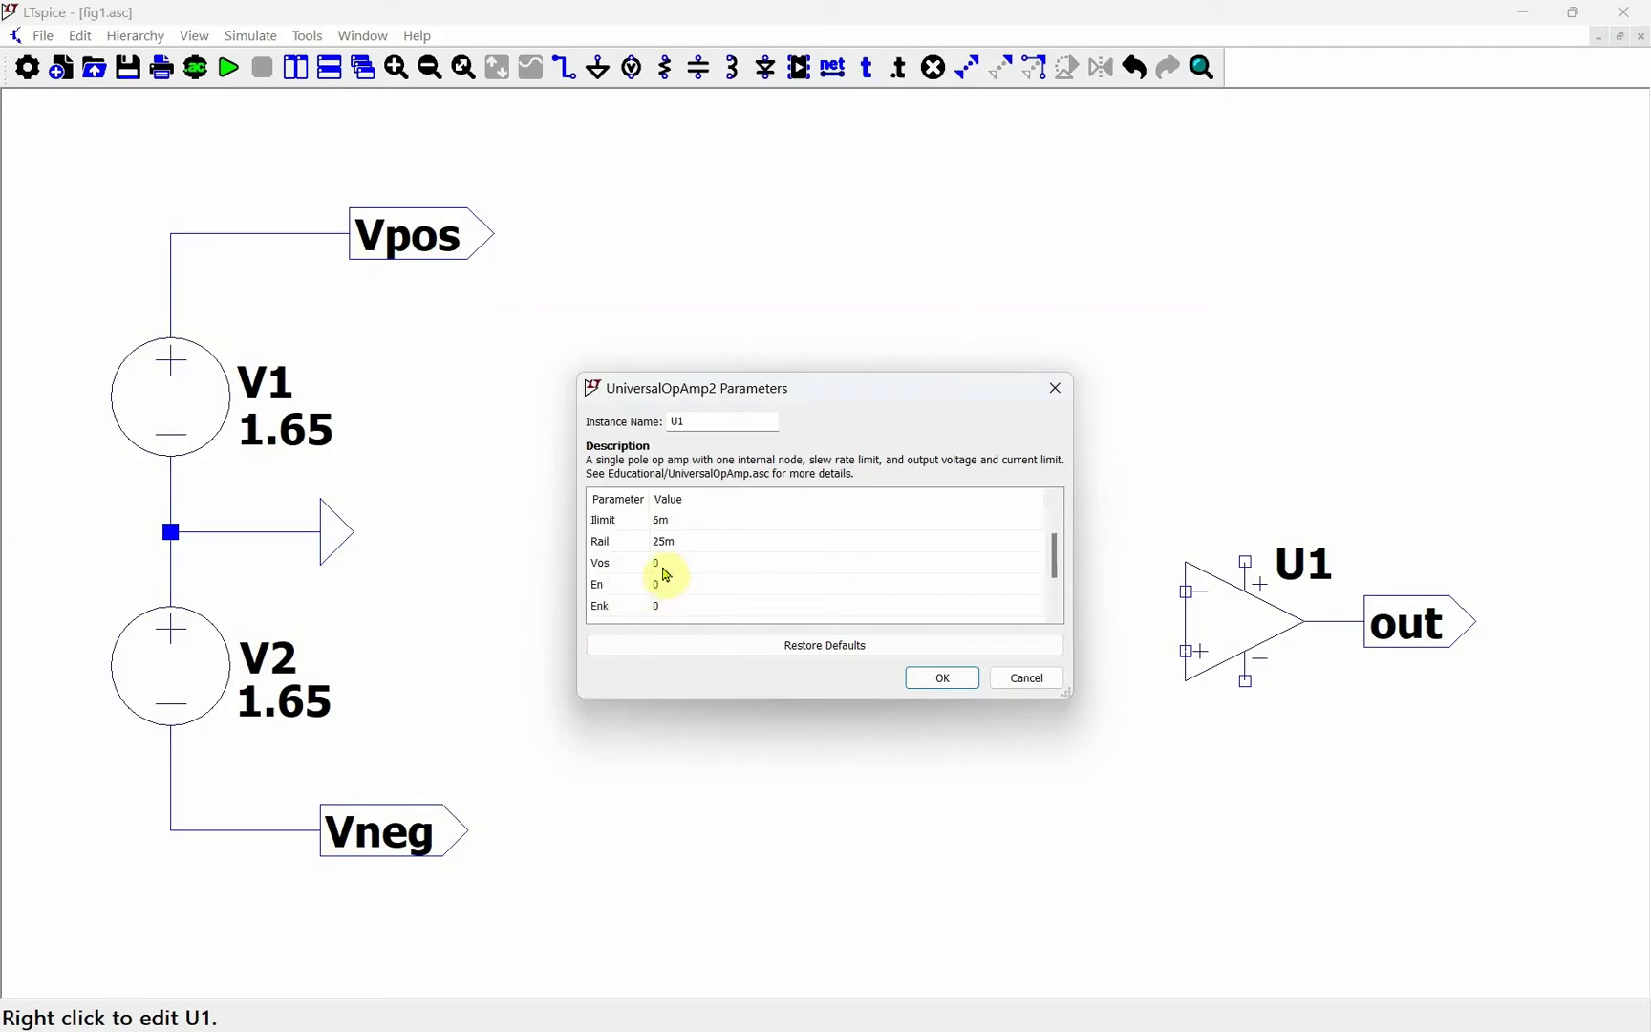
click(665, 570)
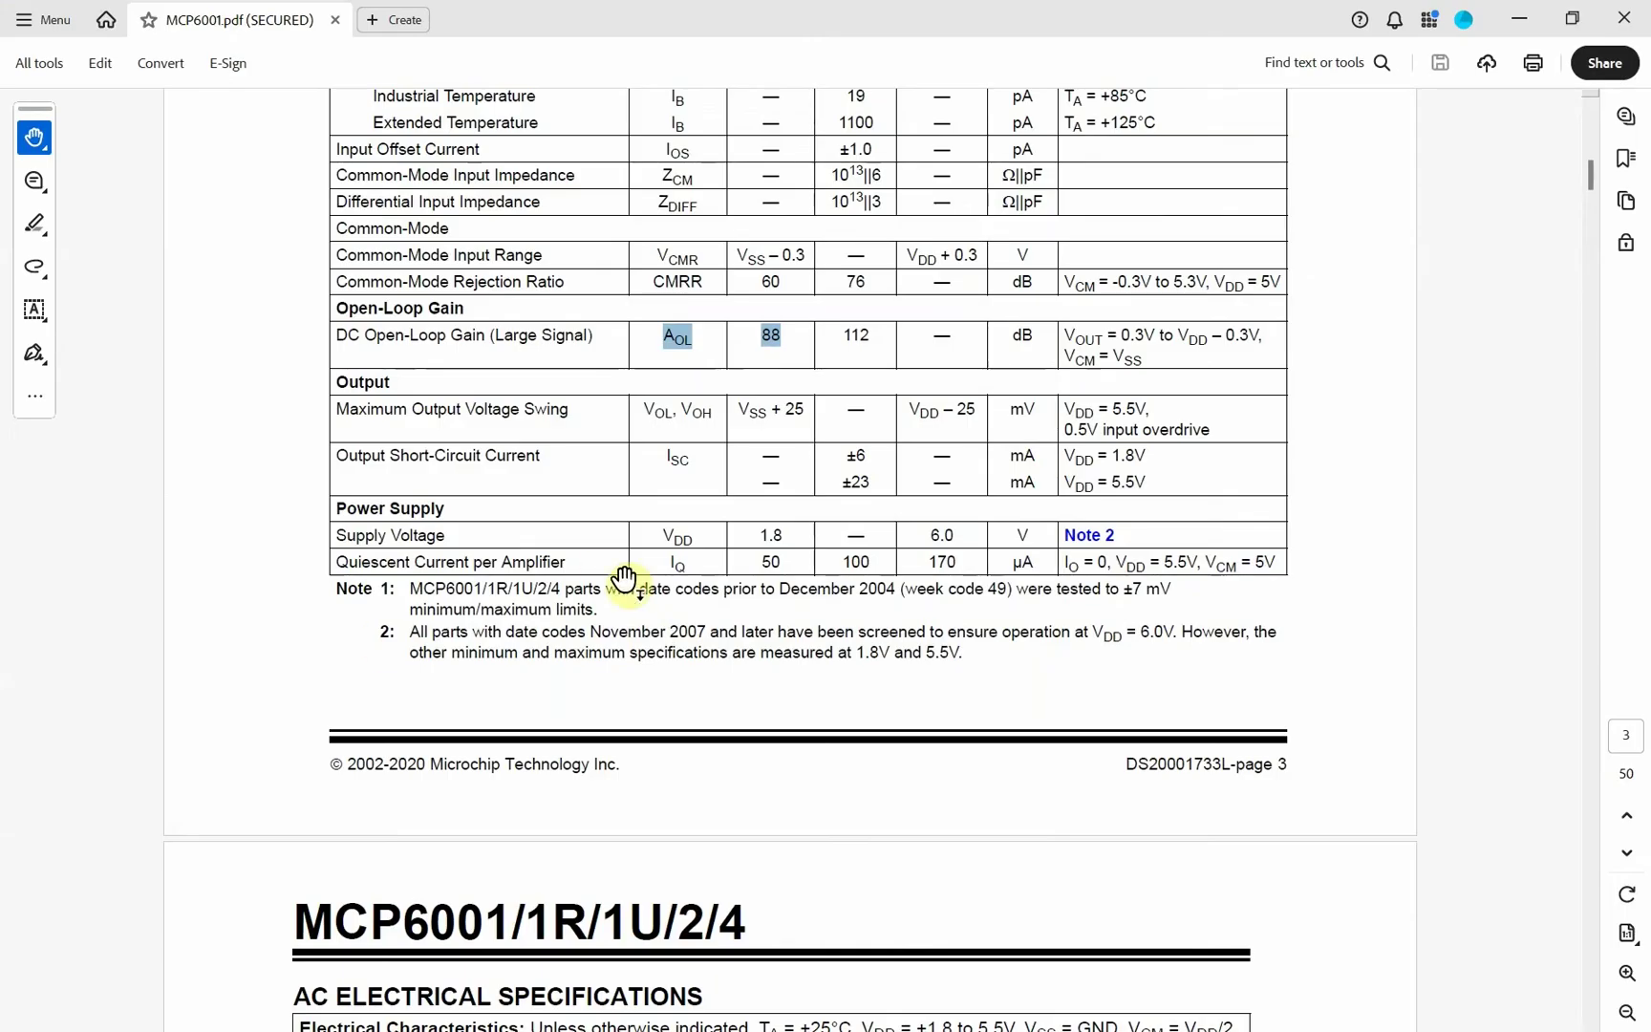
scroll(640, 611, up, 3)
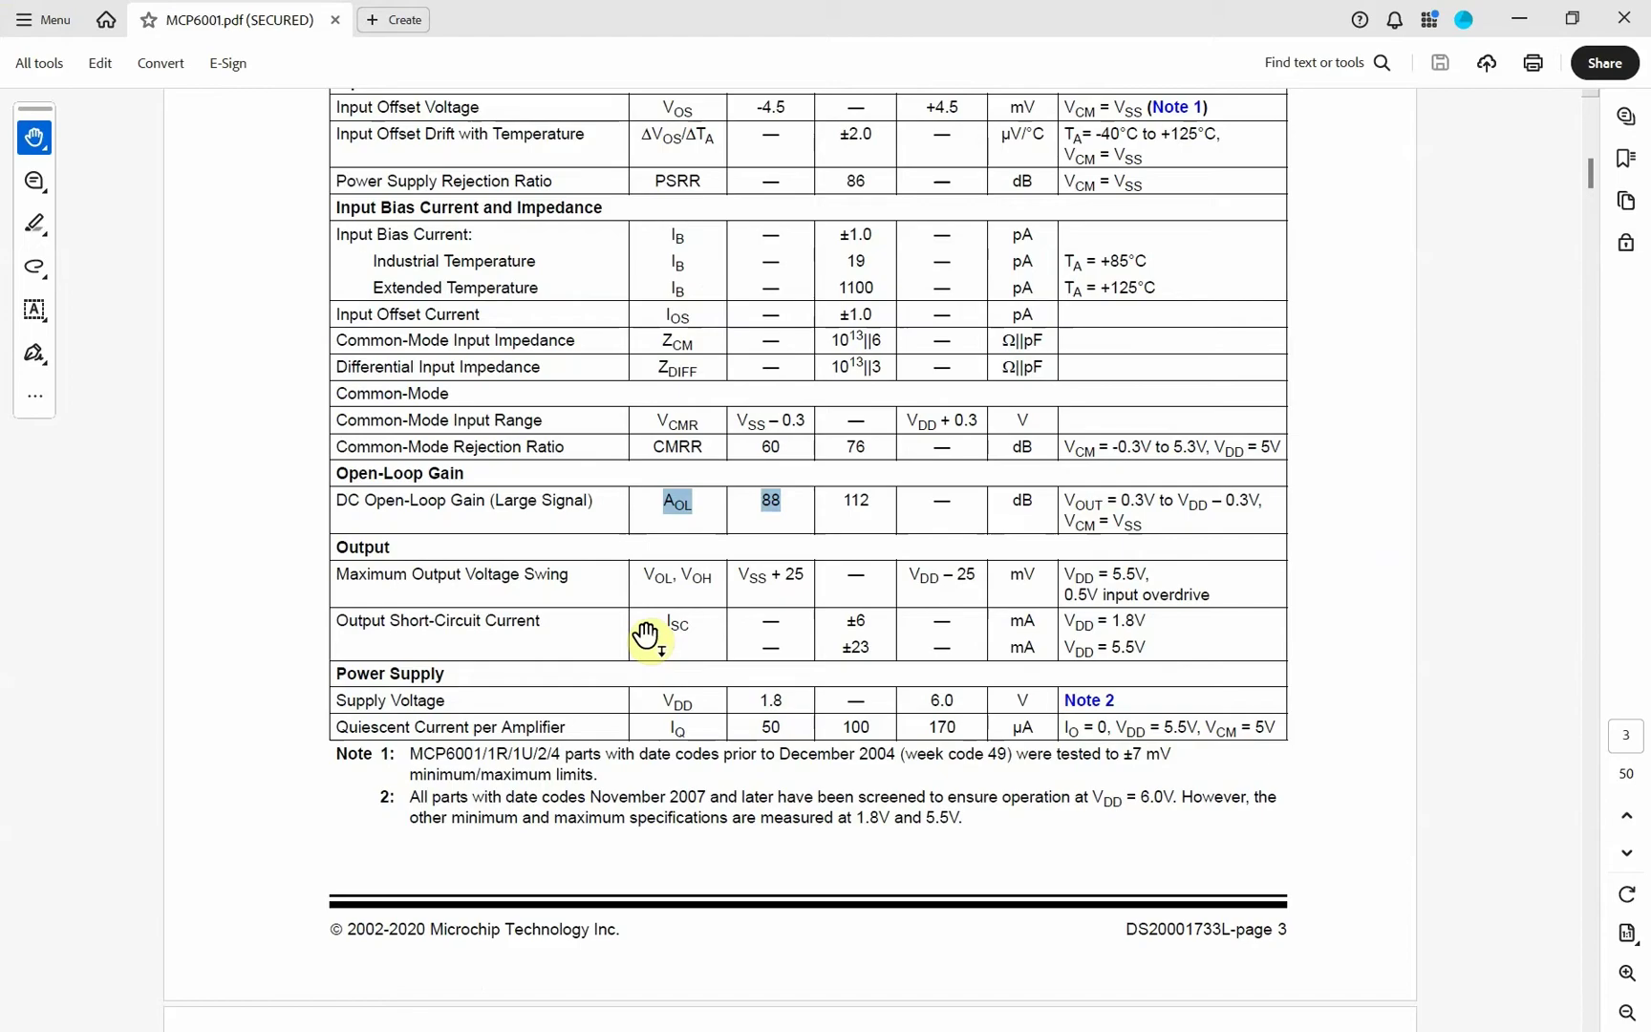
scroll(646, 635, up, 3)
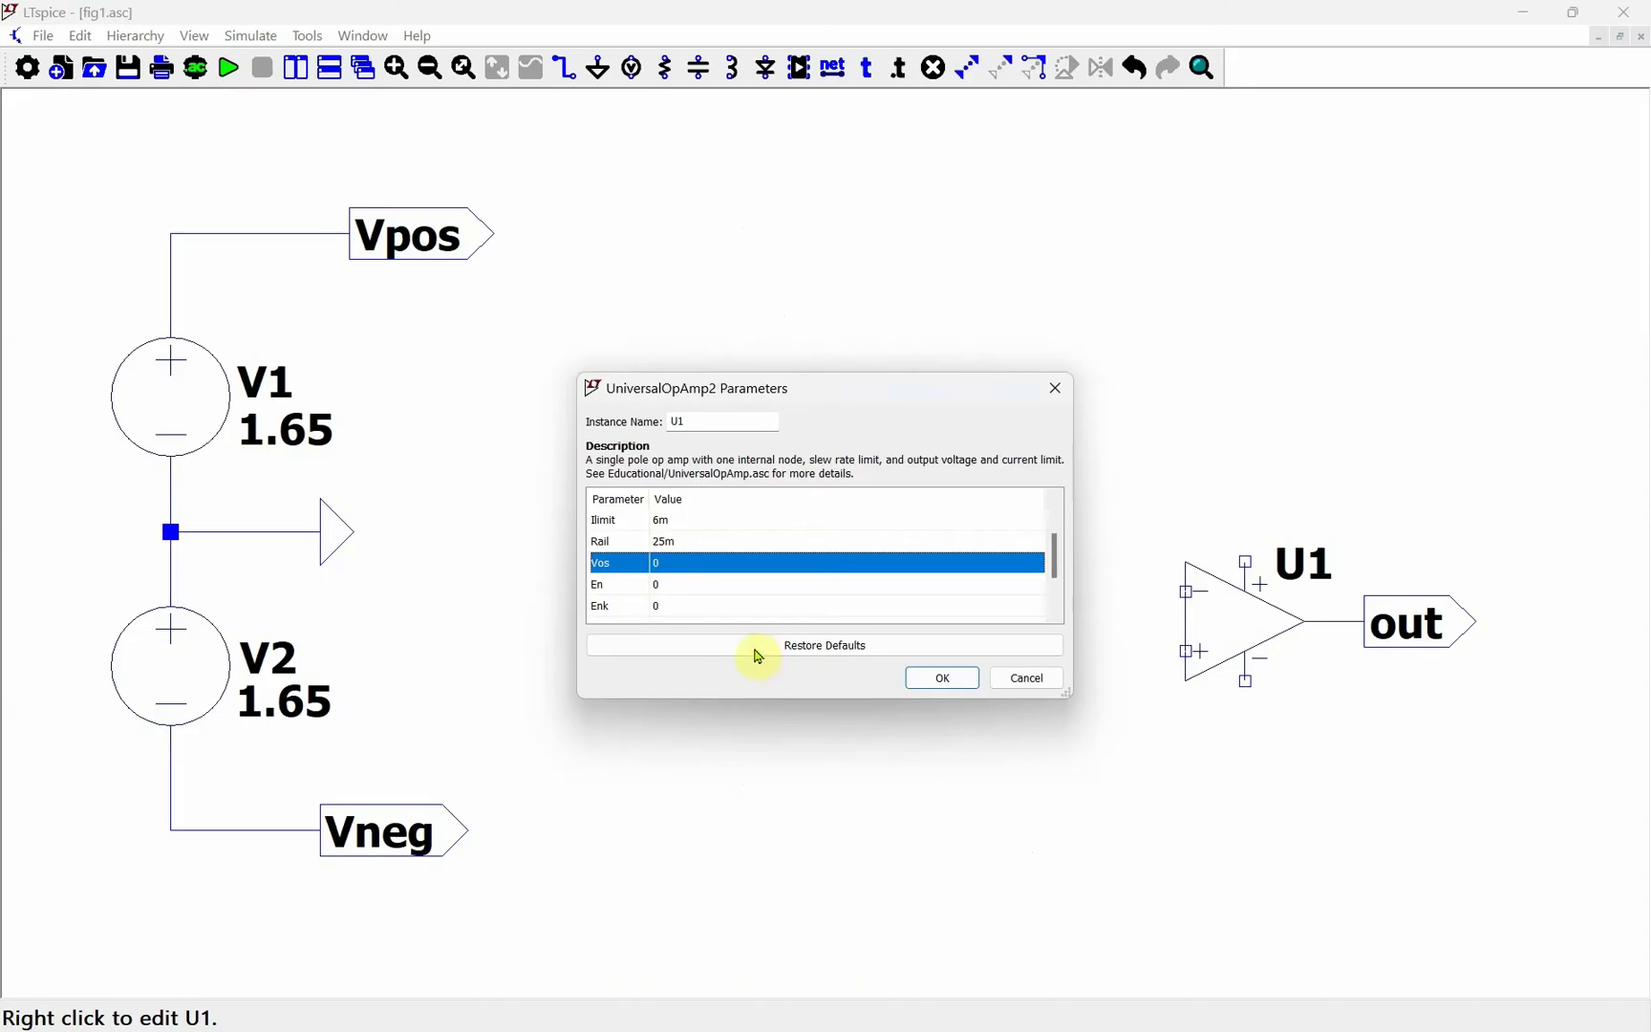
click(670, 566)
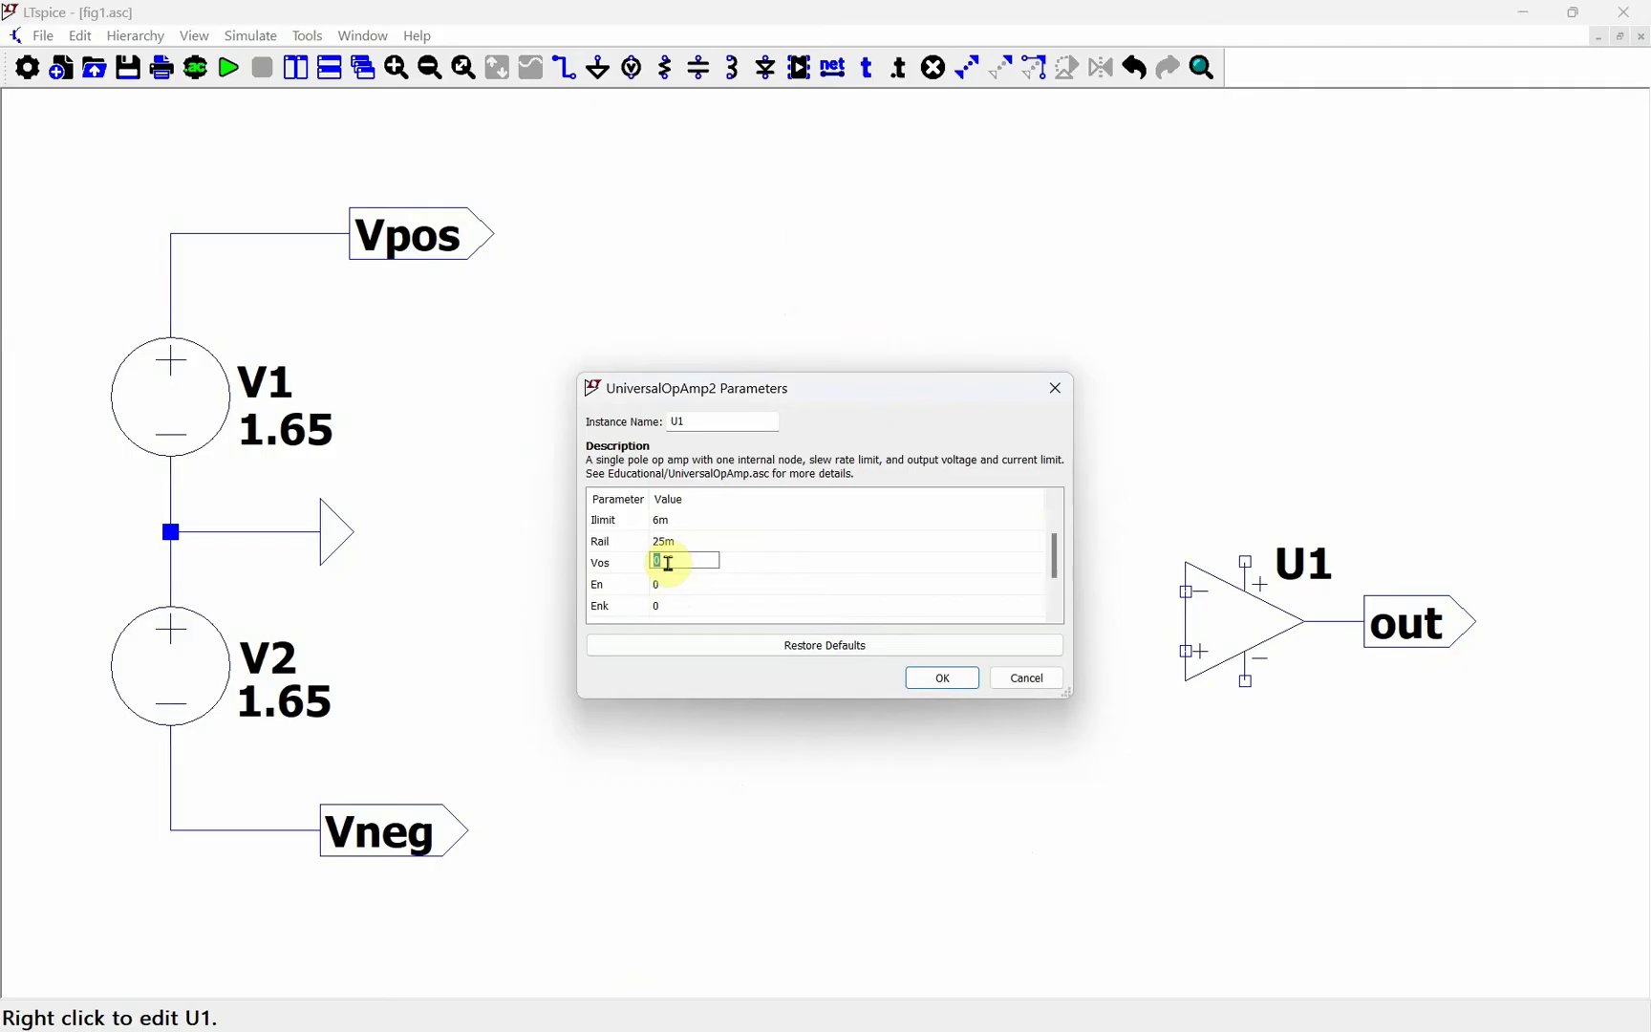
text(-4.5m)
click(955, 682)
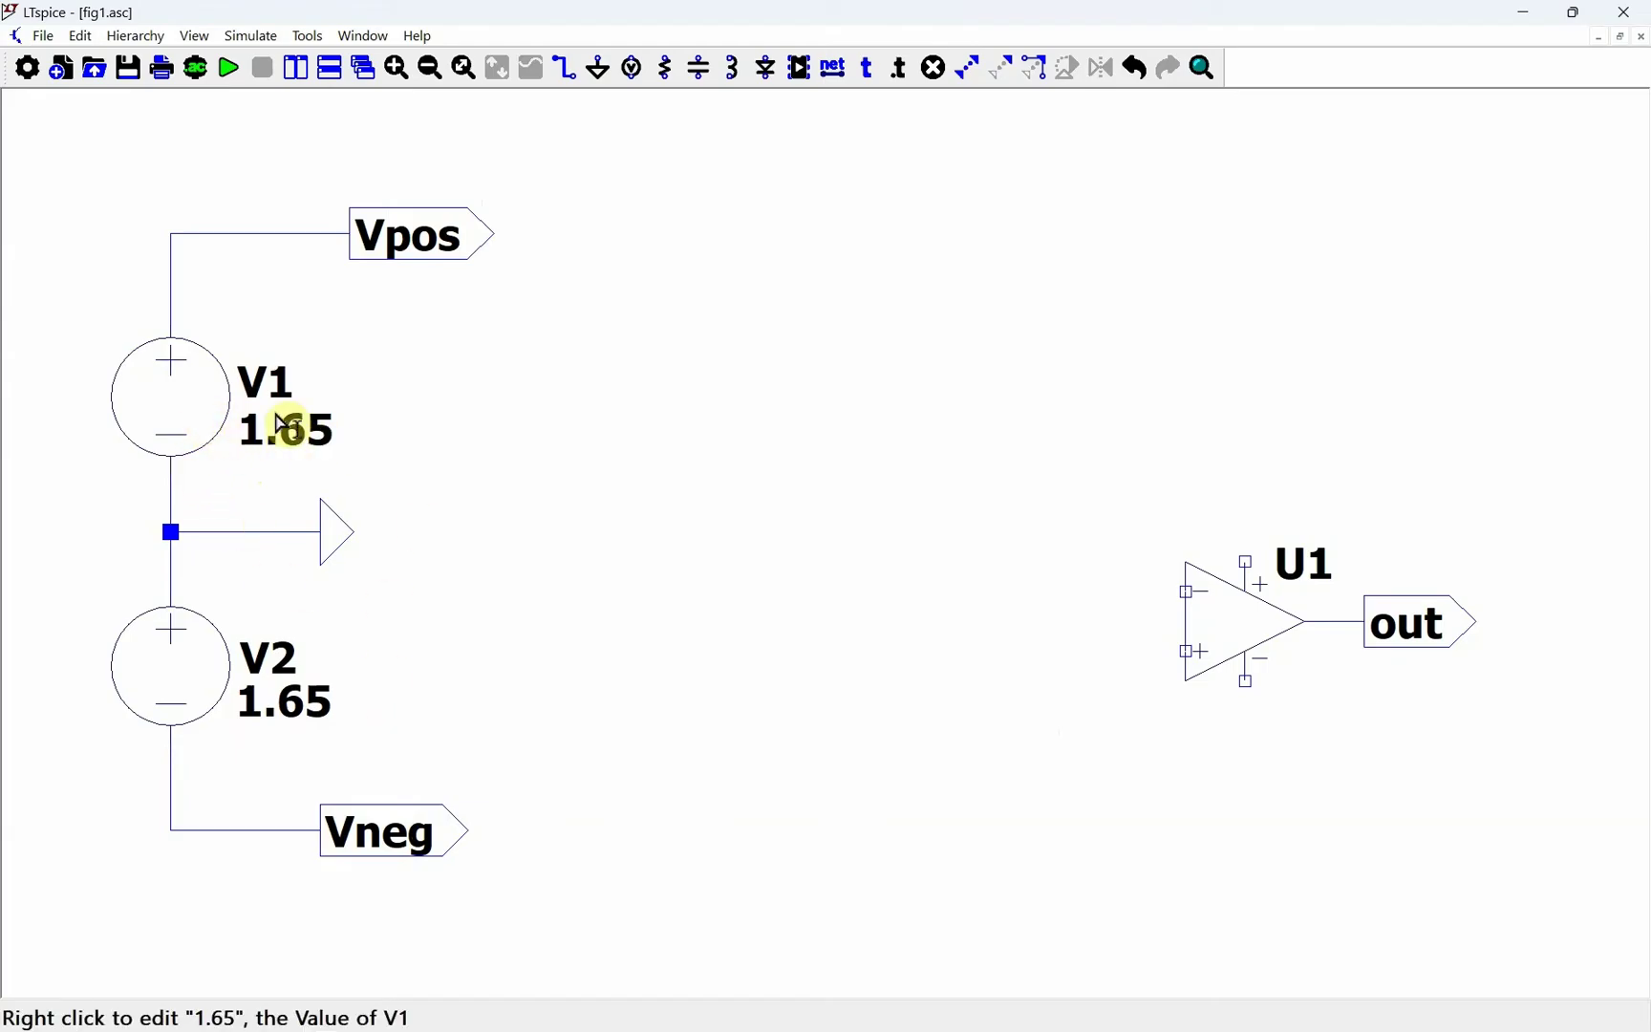
Step: Duplicate the Vpos label above U1 and the Vneg label below it
click(970, 69)
click(401, 236)
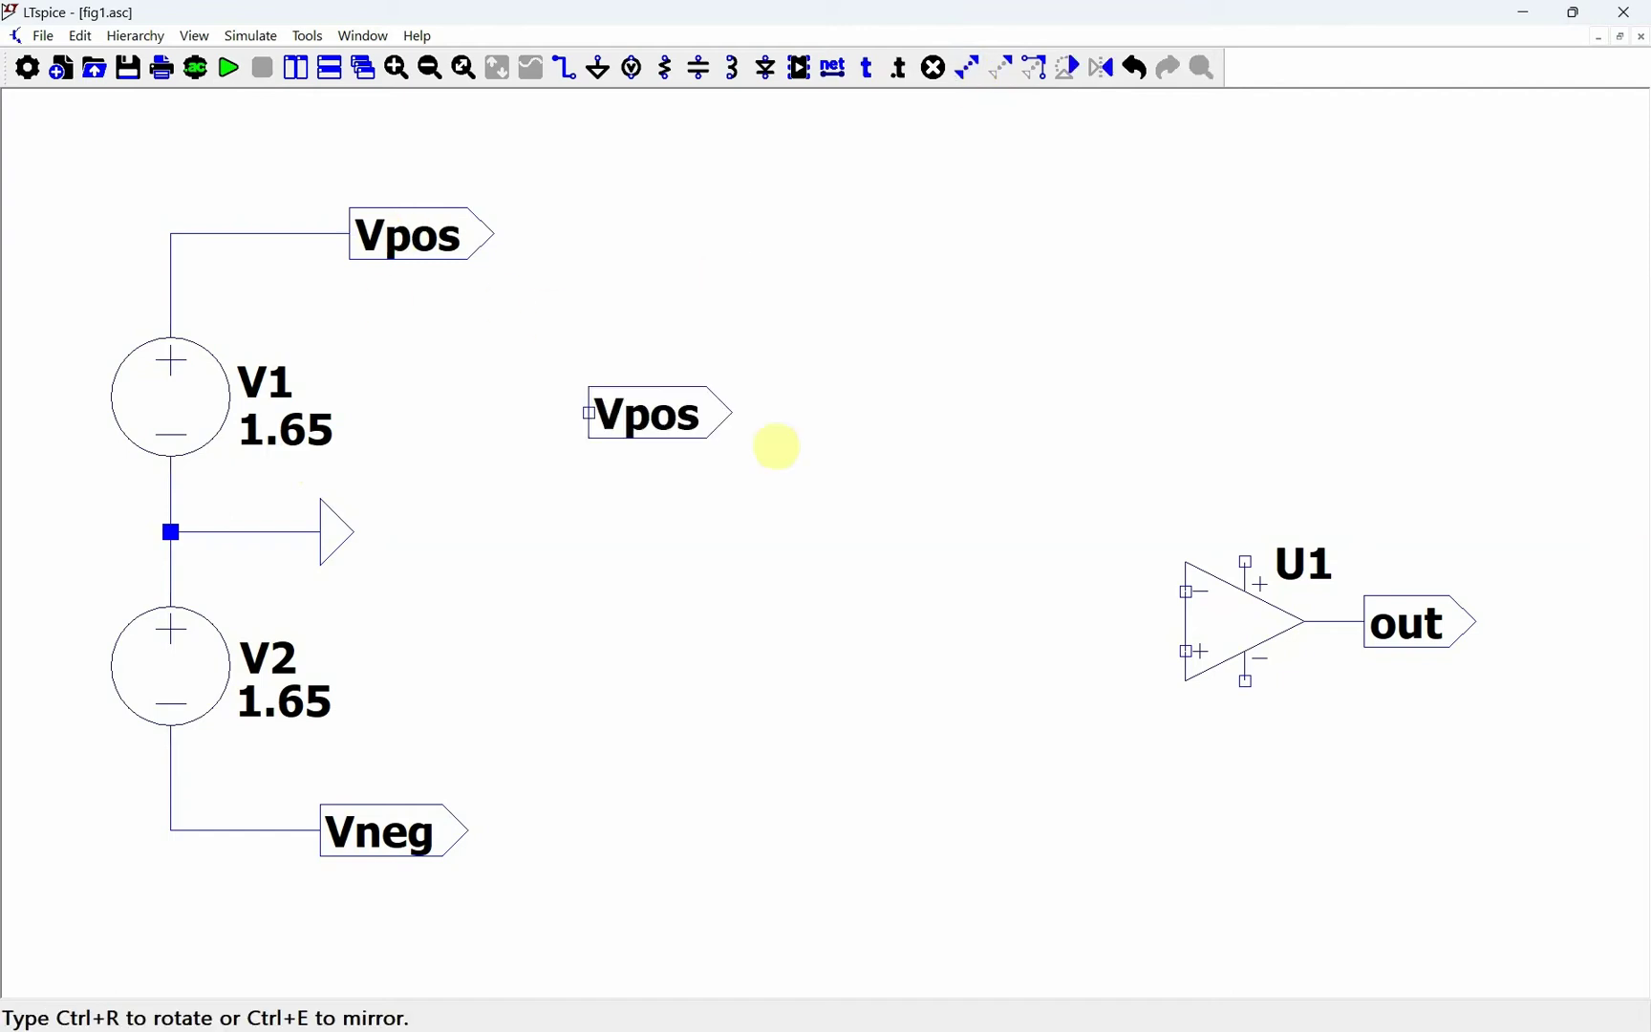
click(1317, 504)
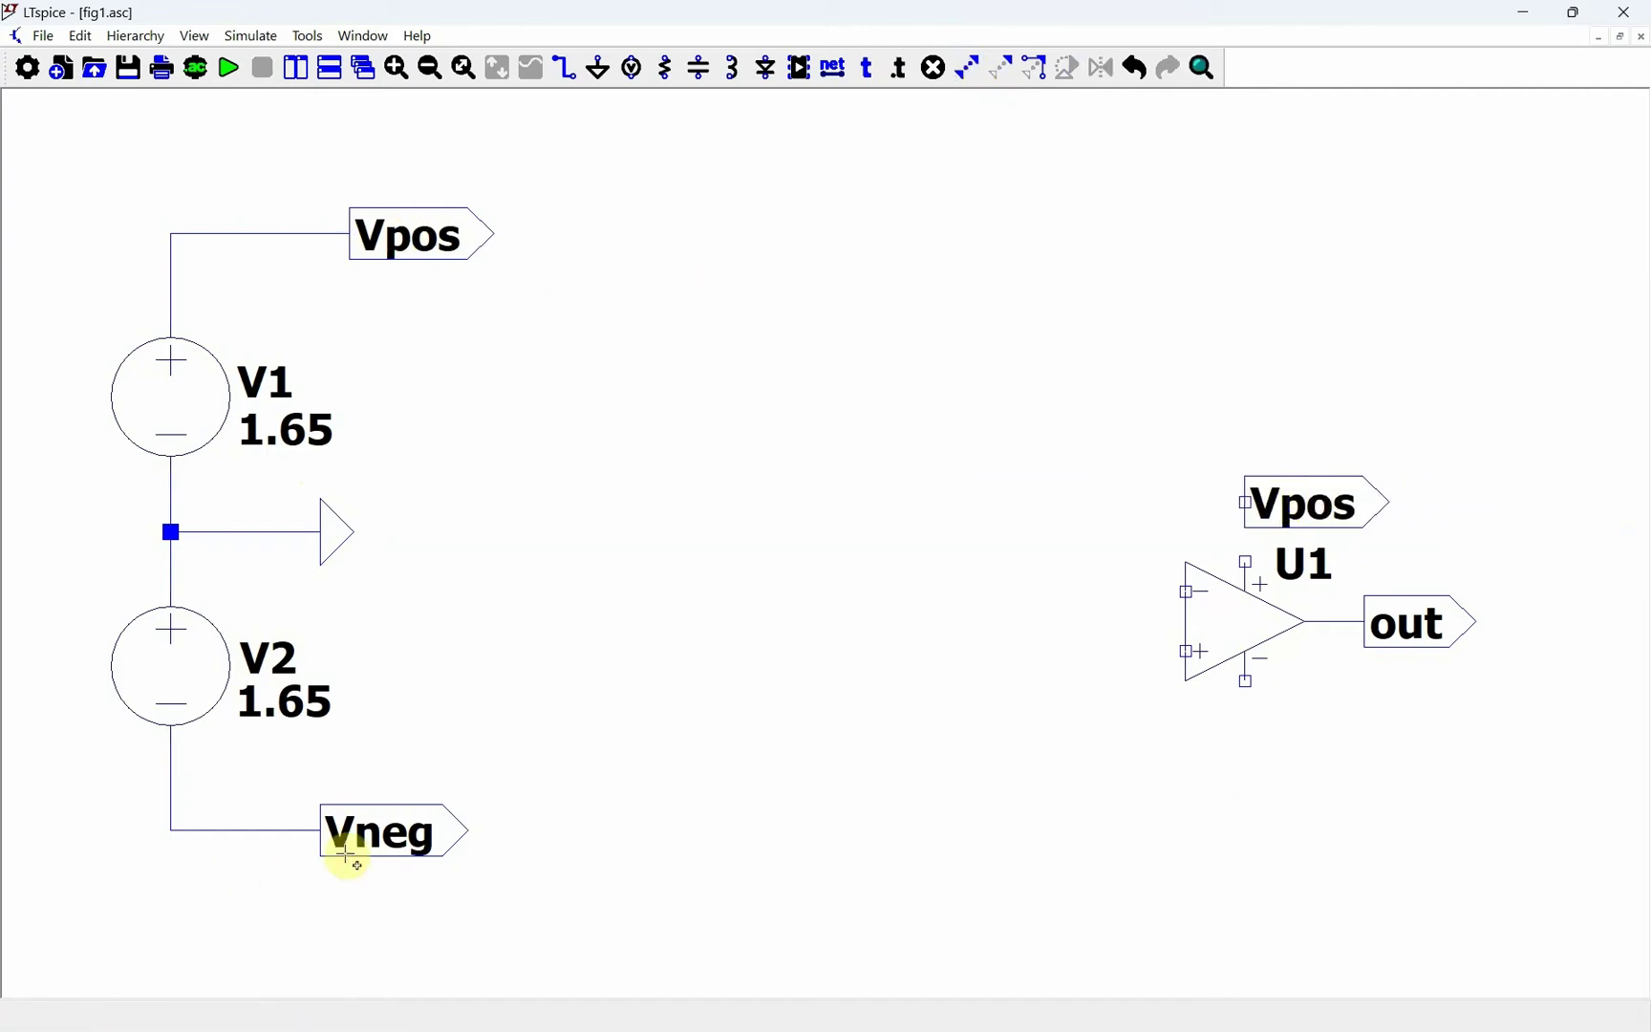
click(386, 833)
click(1307, 744)
Step: Wire the copied Vneg and Vpos labels to U1's negative and positive supply pins
key(F3)
click(1245, 740)
click(1245, 681)
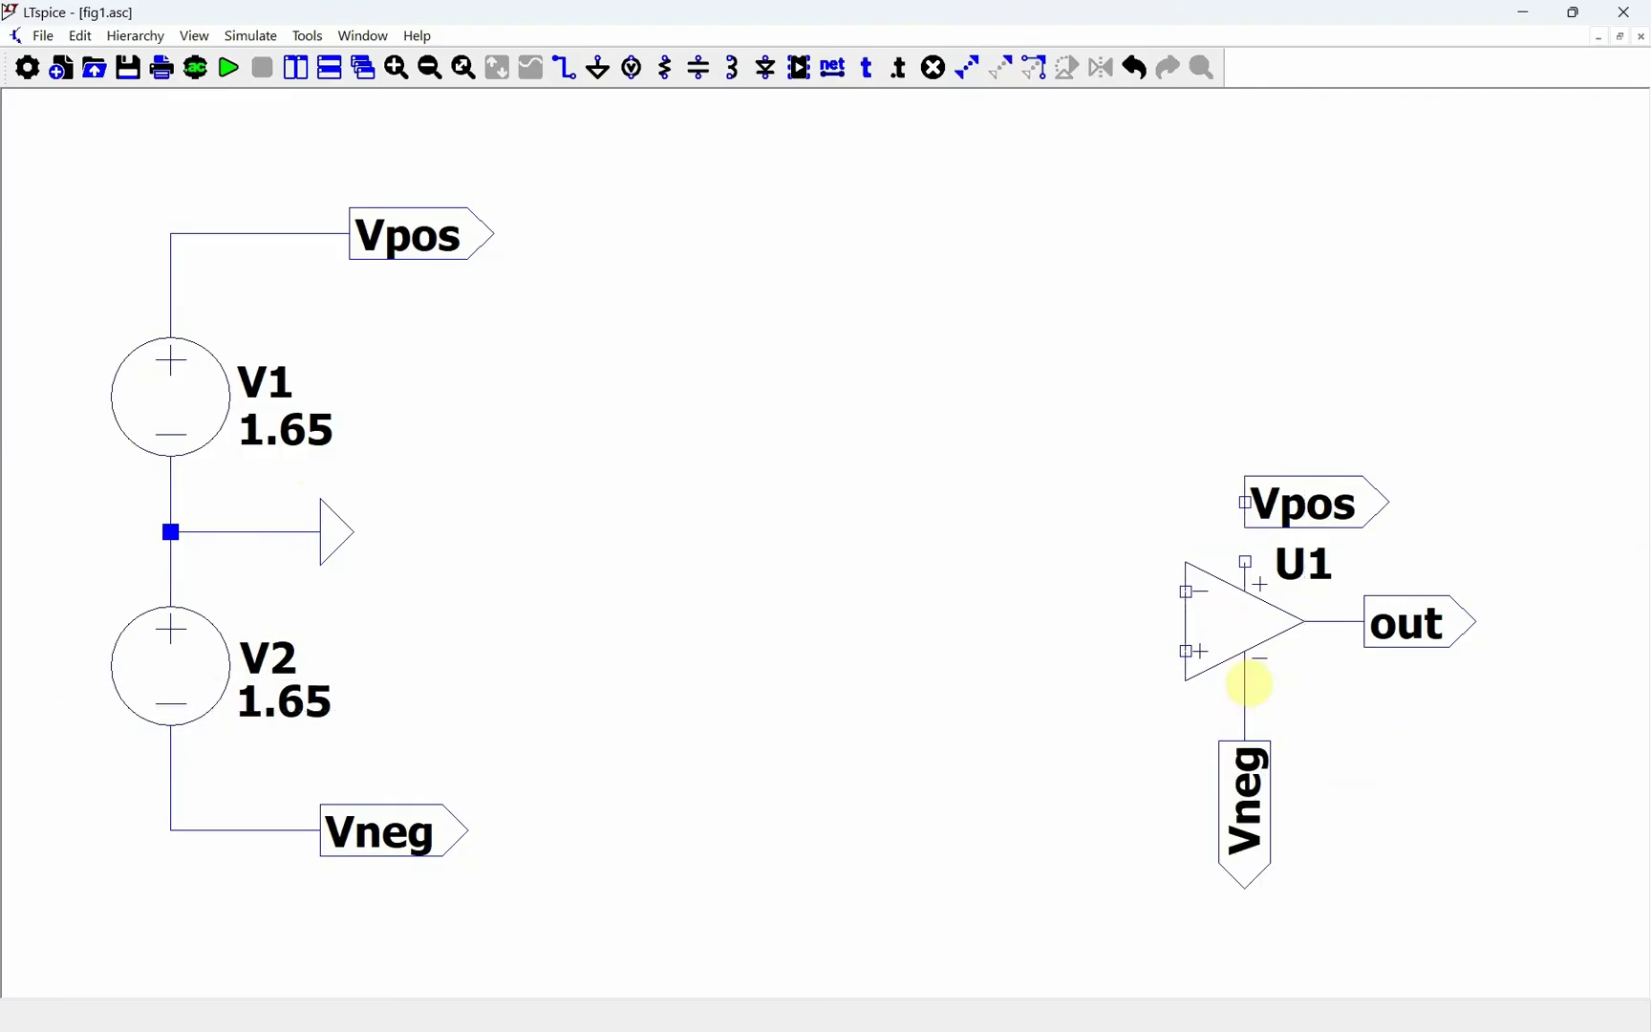
click(1245, 562)
click(1245, 501)
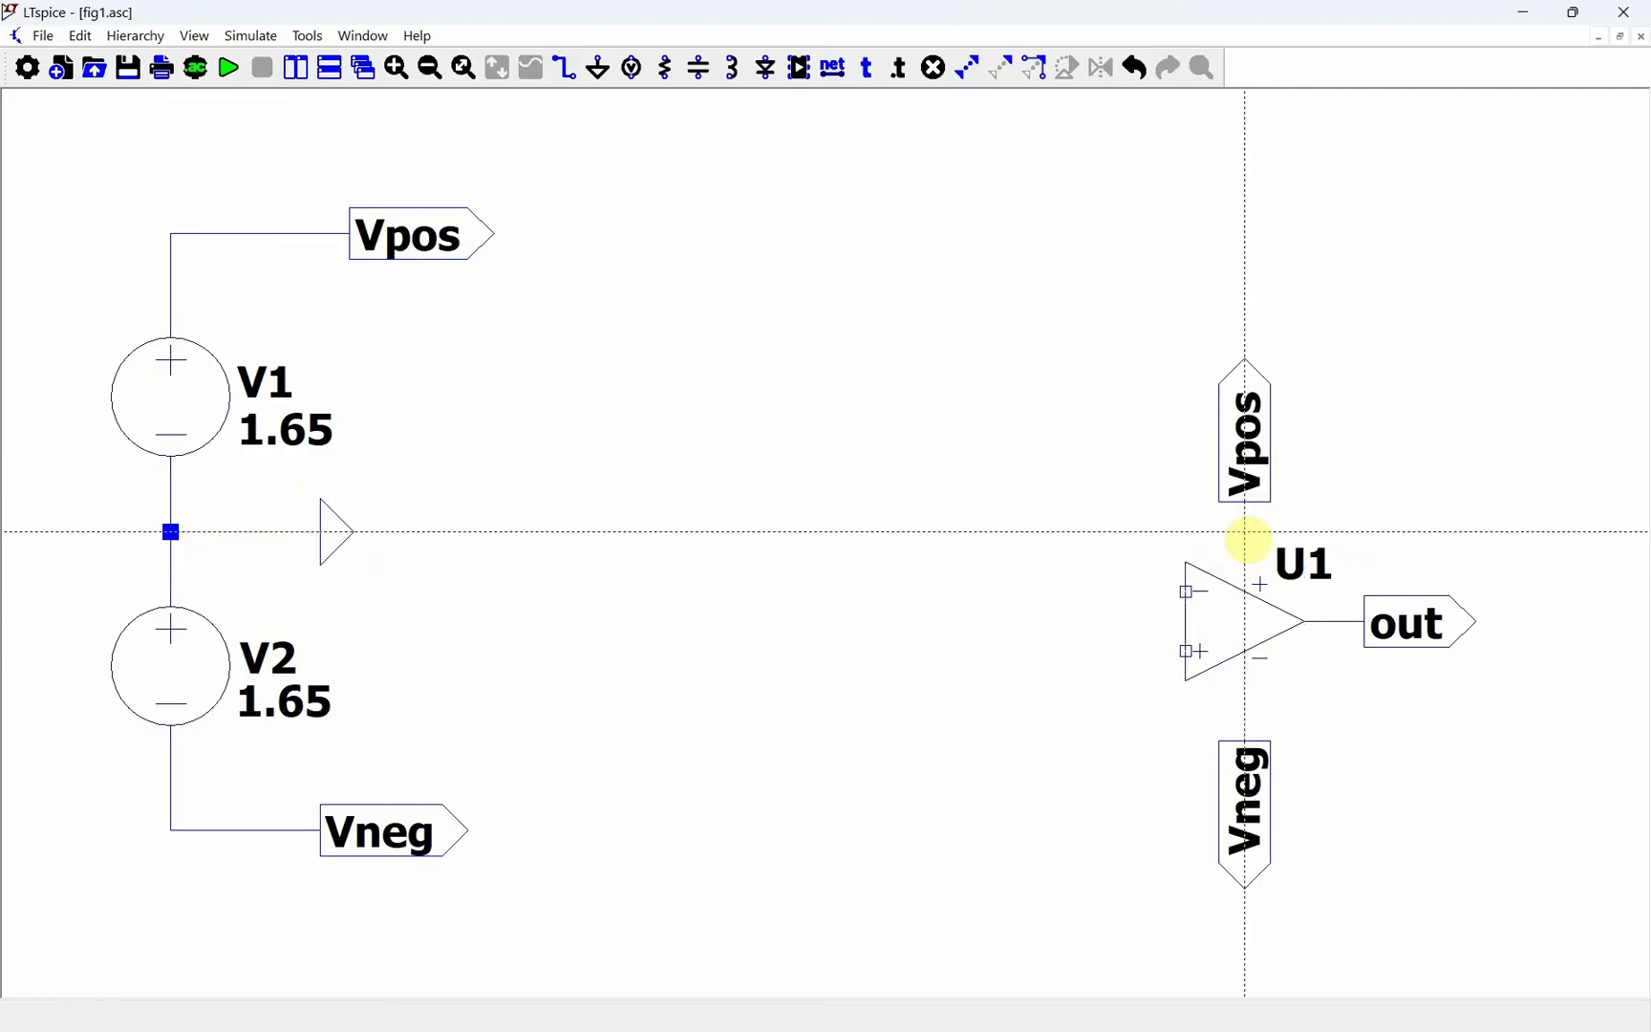
Step: Place a horizontal resistor R1 above U1 and a vertical resistor R2 between the supply sources and the op amp
key(r)
key(ctrl+r)
click(1271, 271)
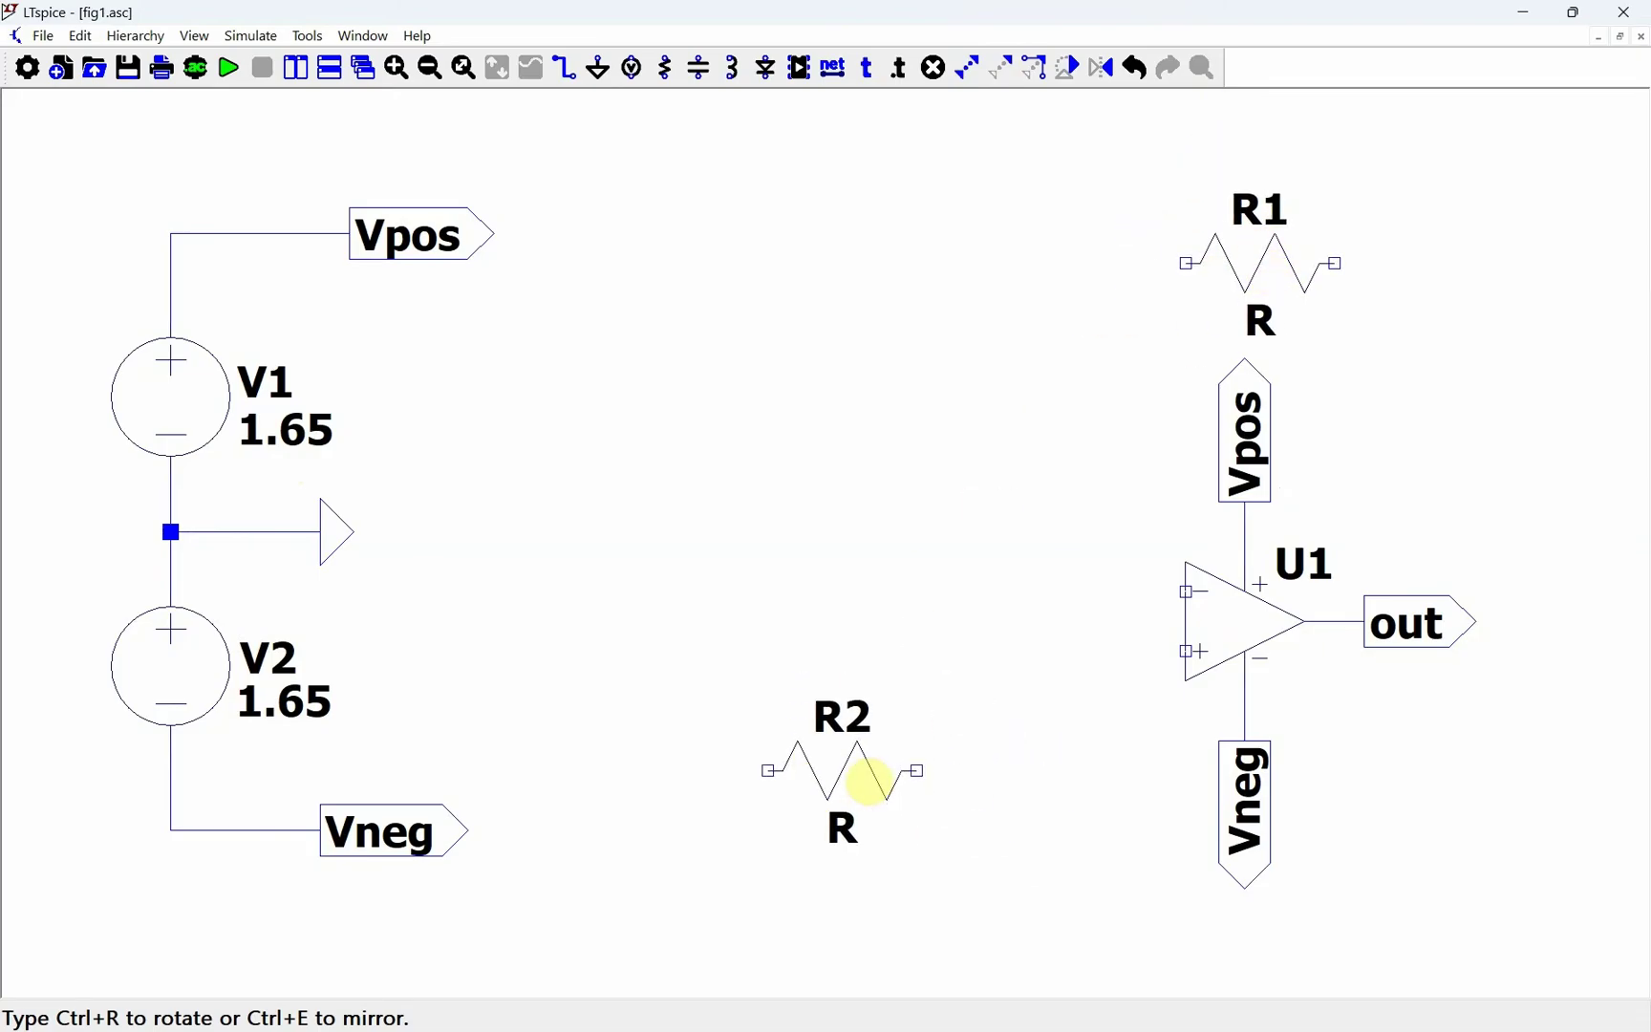
key(ctrl+r)
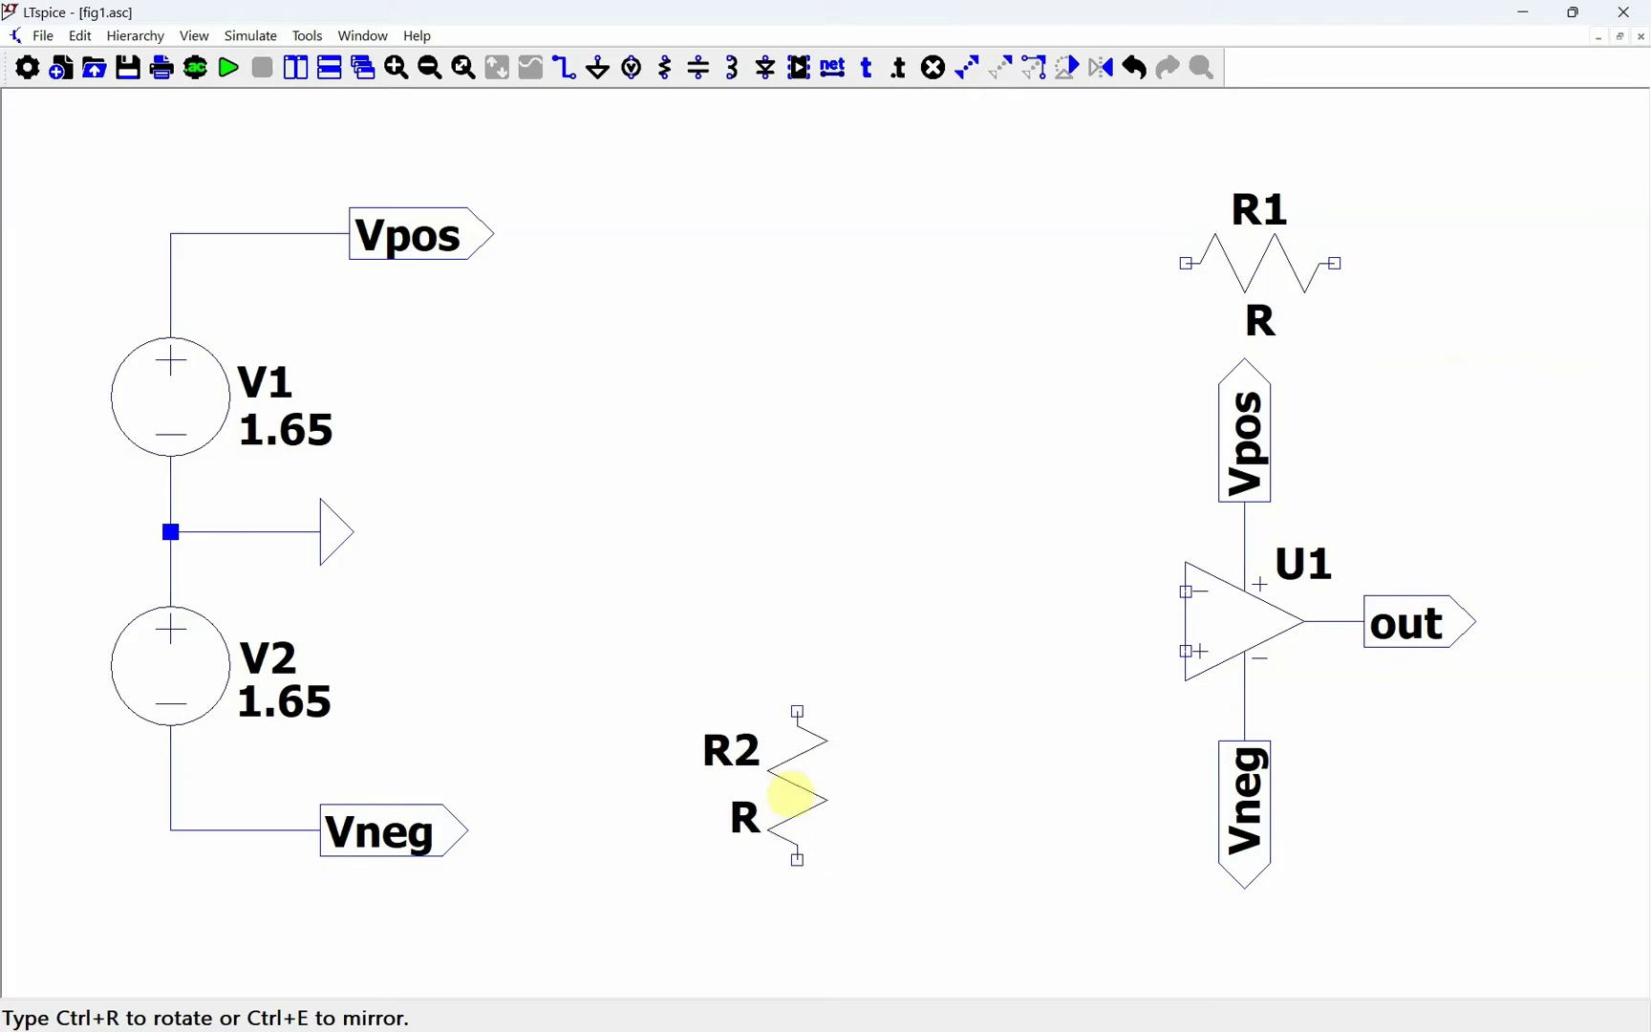
click(597, 805)
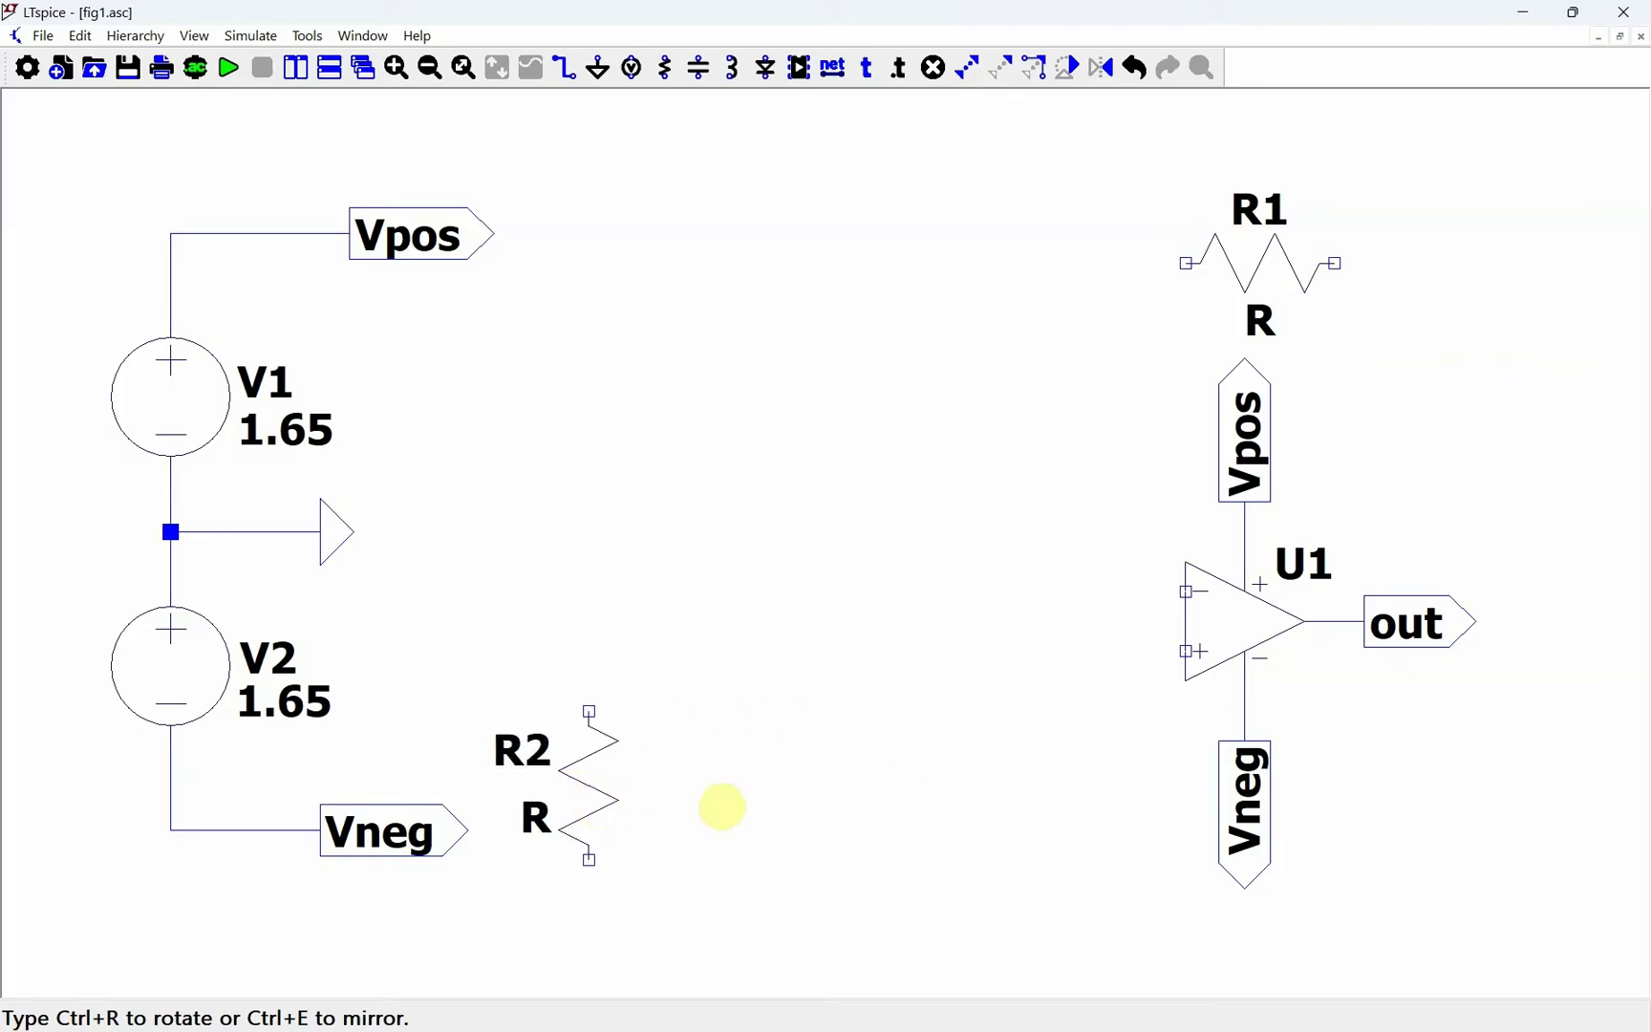
Step: Place voltage source V3 beside R2 and configure it as SINE with 0 offset, 100m amplitude and 1k frequency
key(v)
click(731, 772)
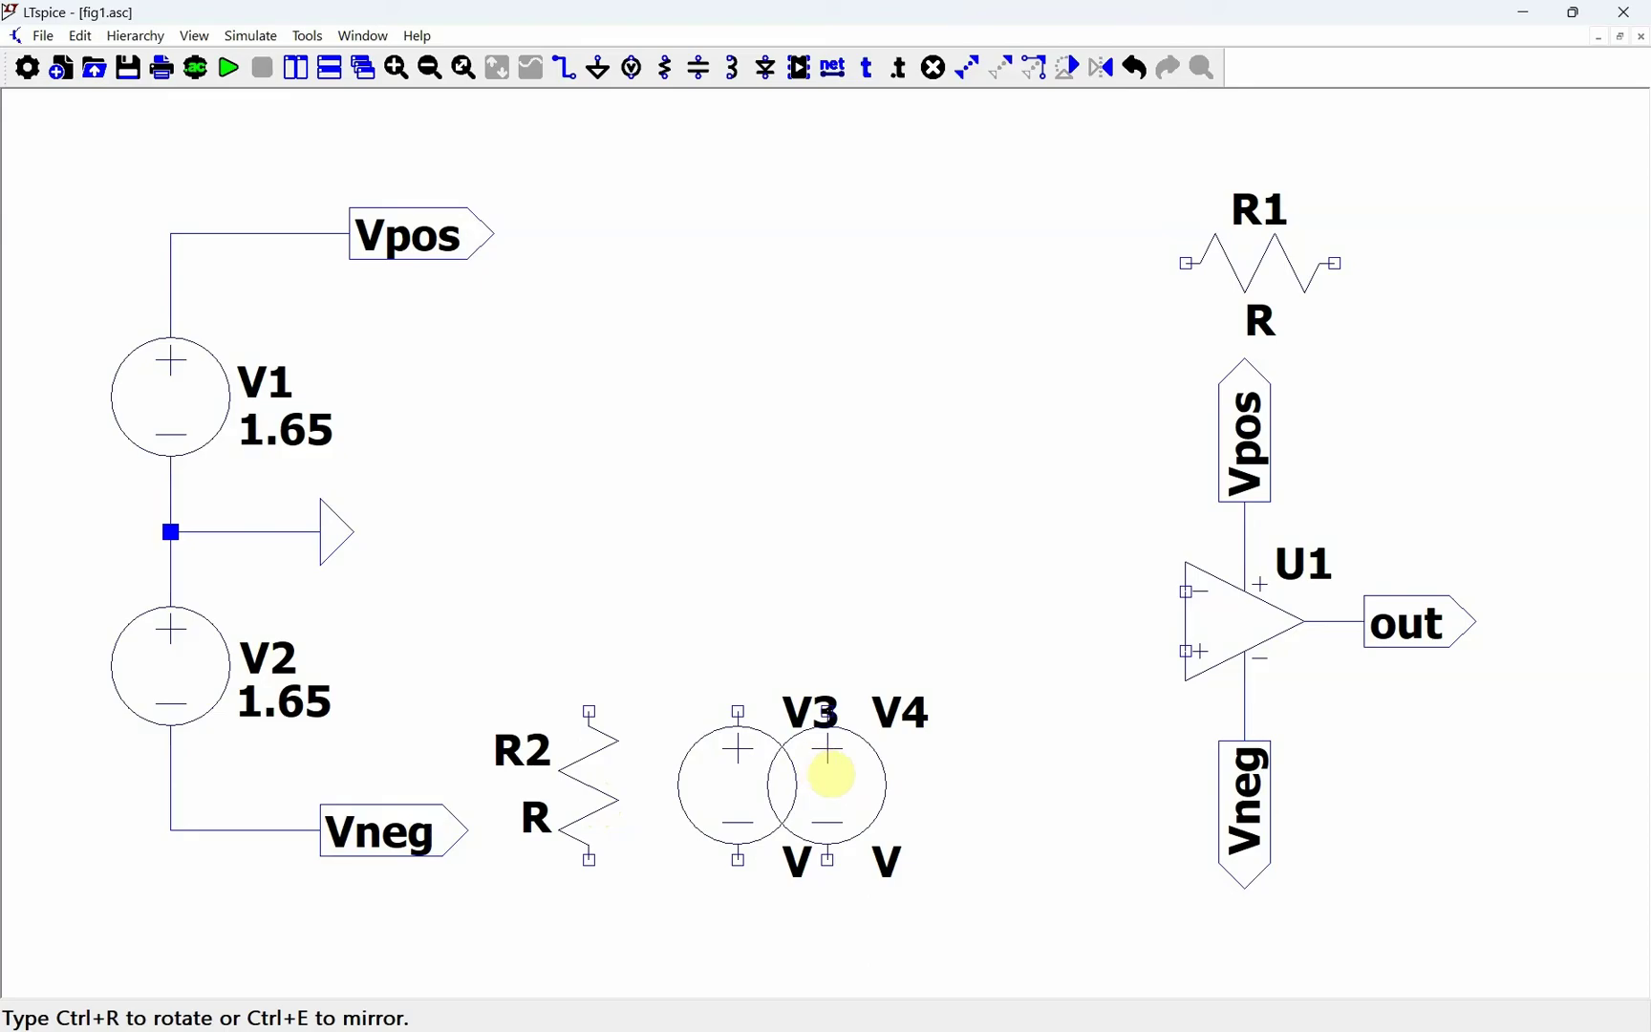
right_click(805, 781)
right_click(748, 792)
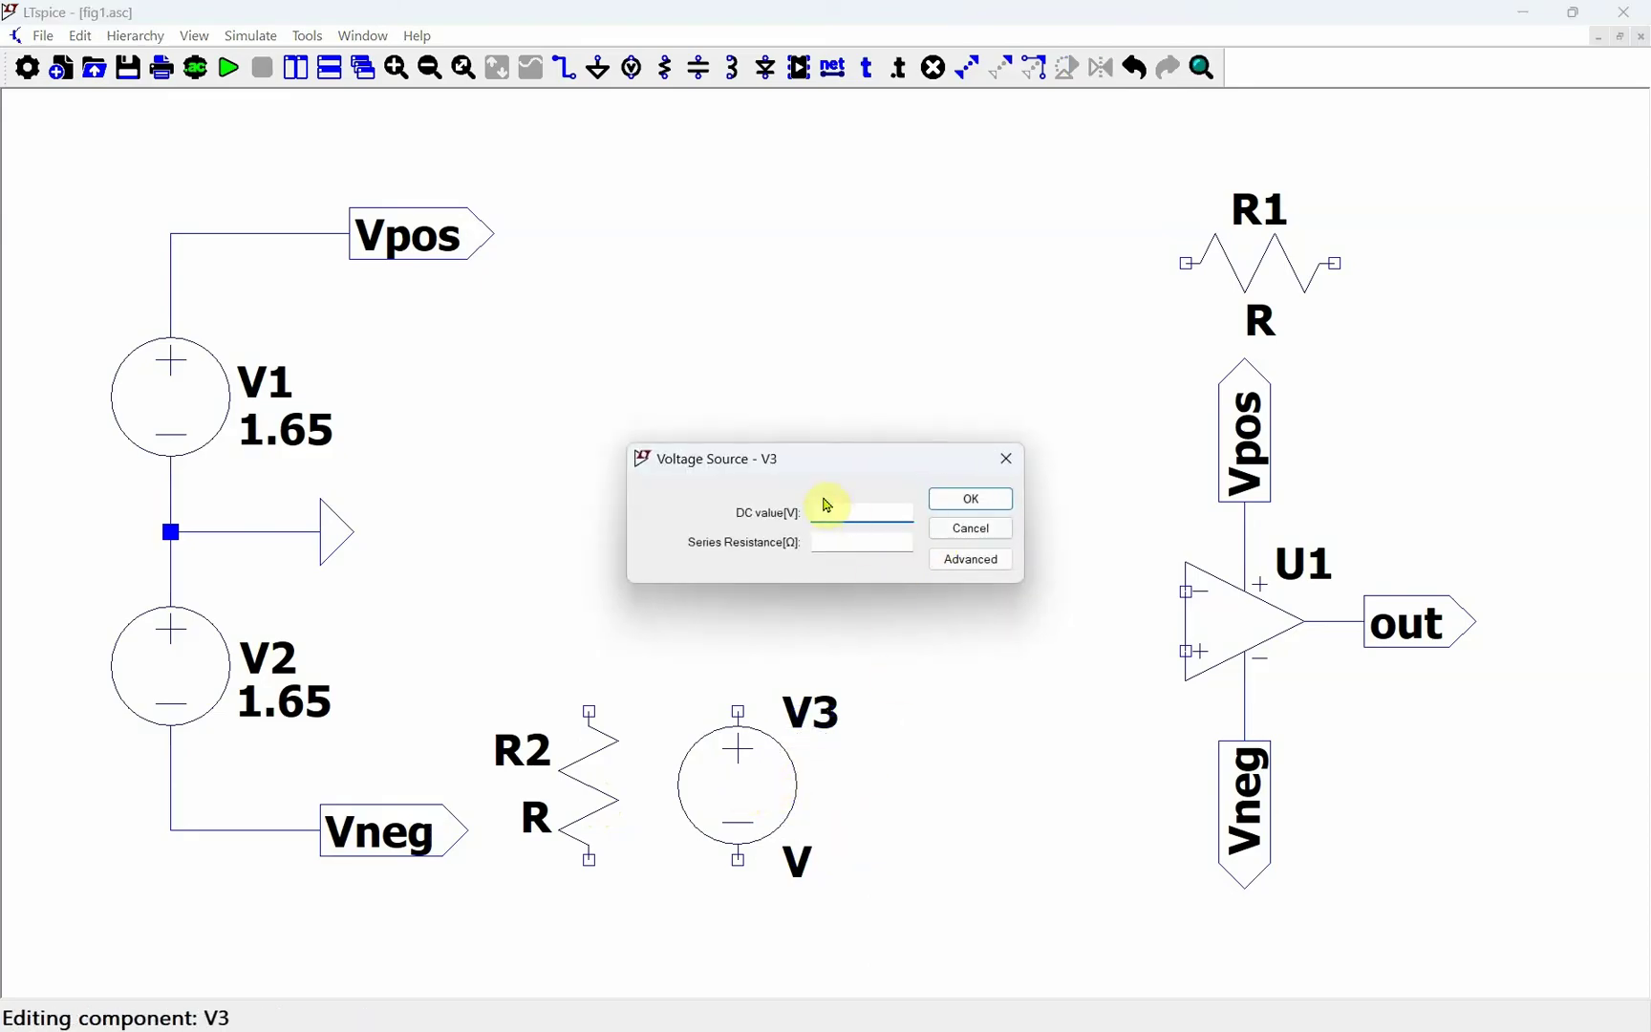
click(970, 561)
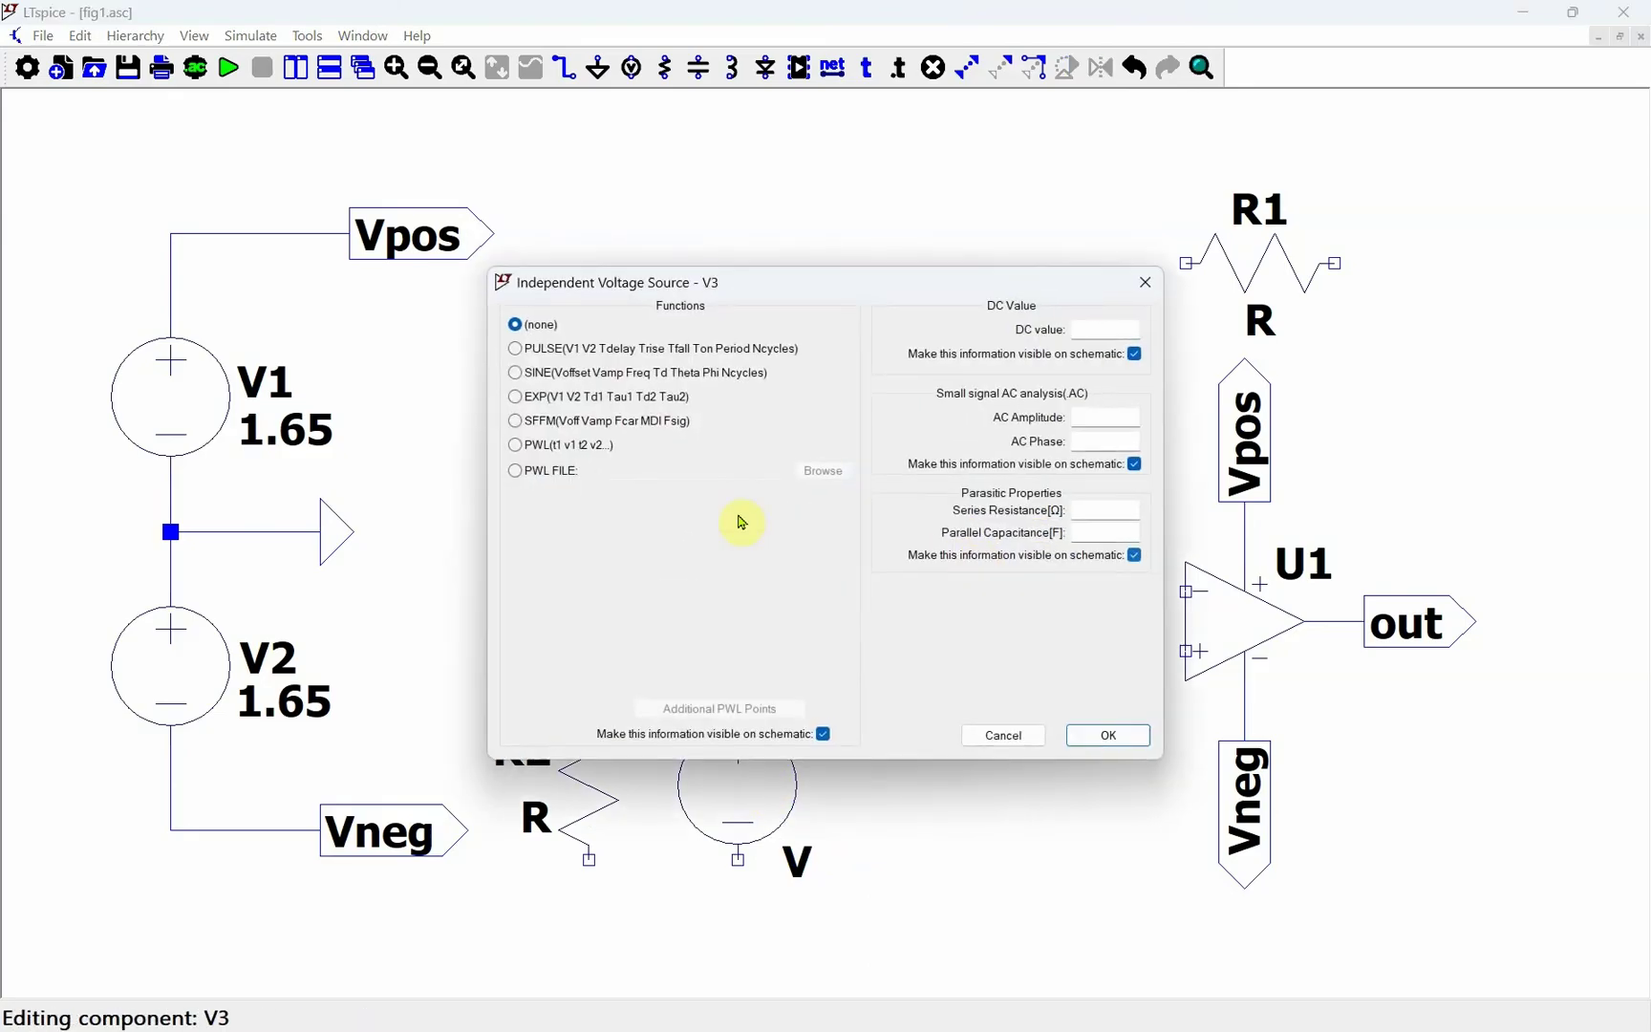
click(516, 376)
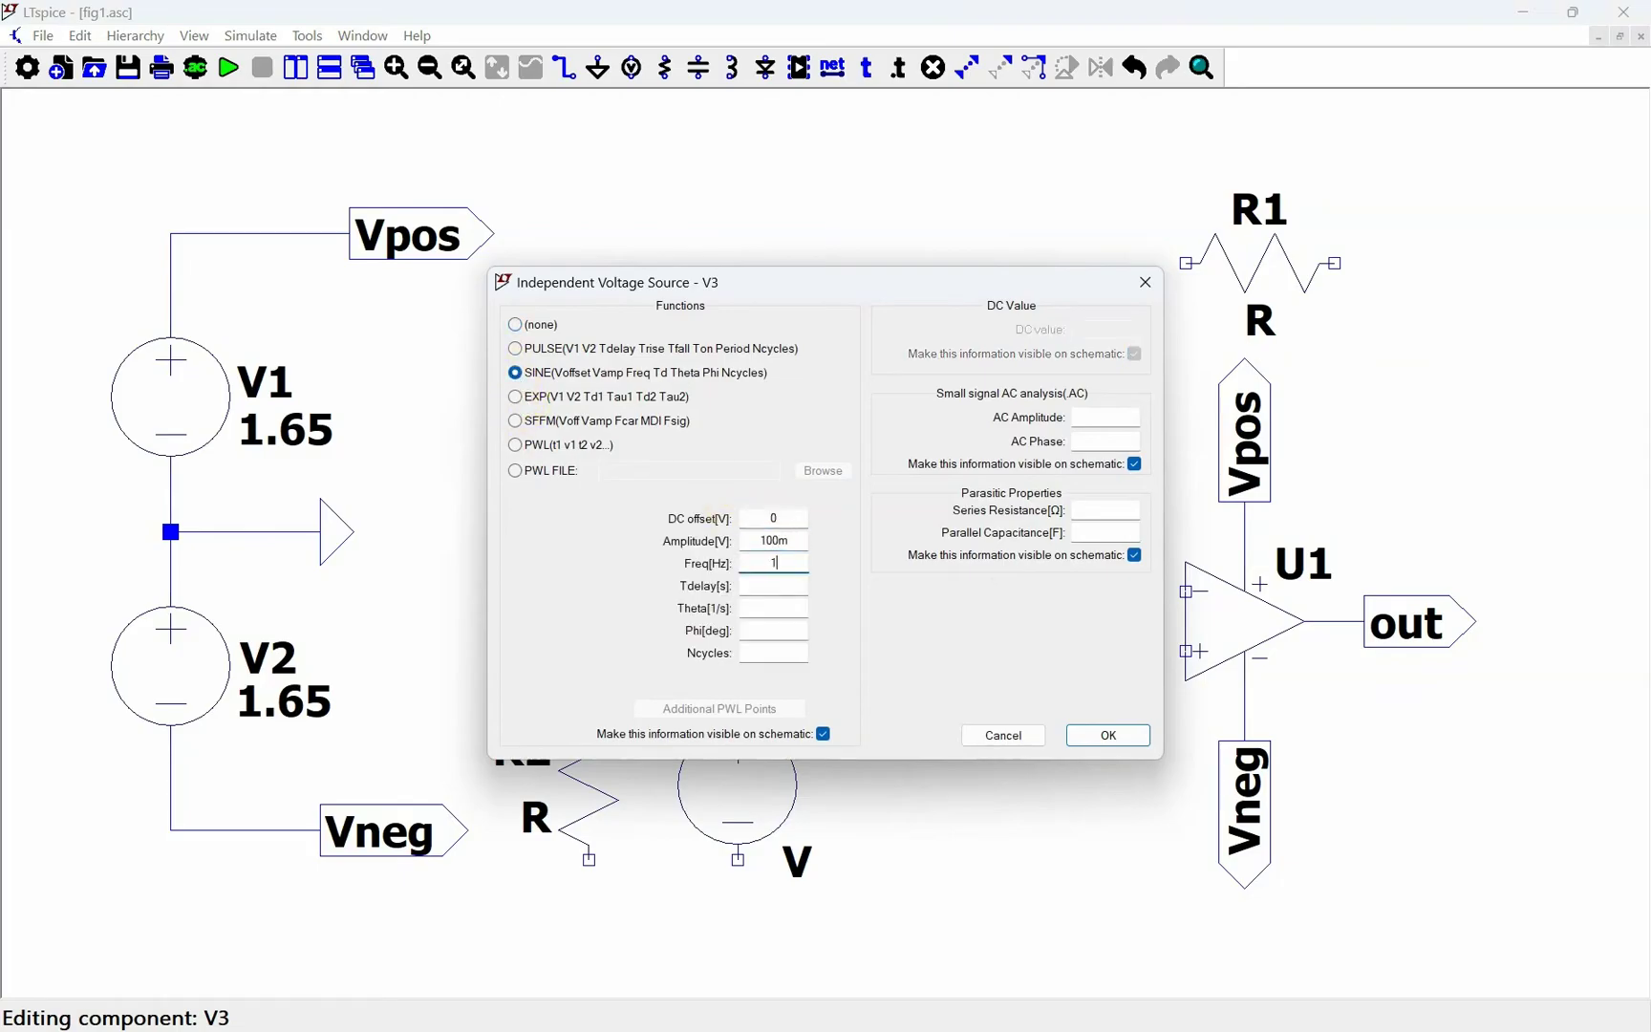
click(1118, 740)
Step: Move V3's name and its SINE value text closer together beside the source symbol
click(1038, 69)
click(808, 709)
click(834, 764)
click(877, 858)
click(901, 817)
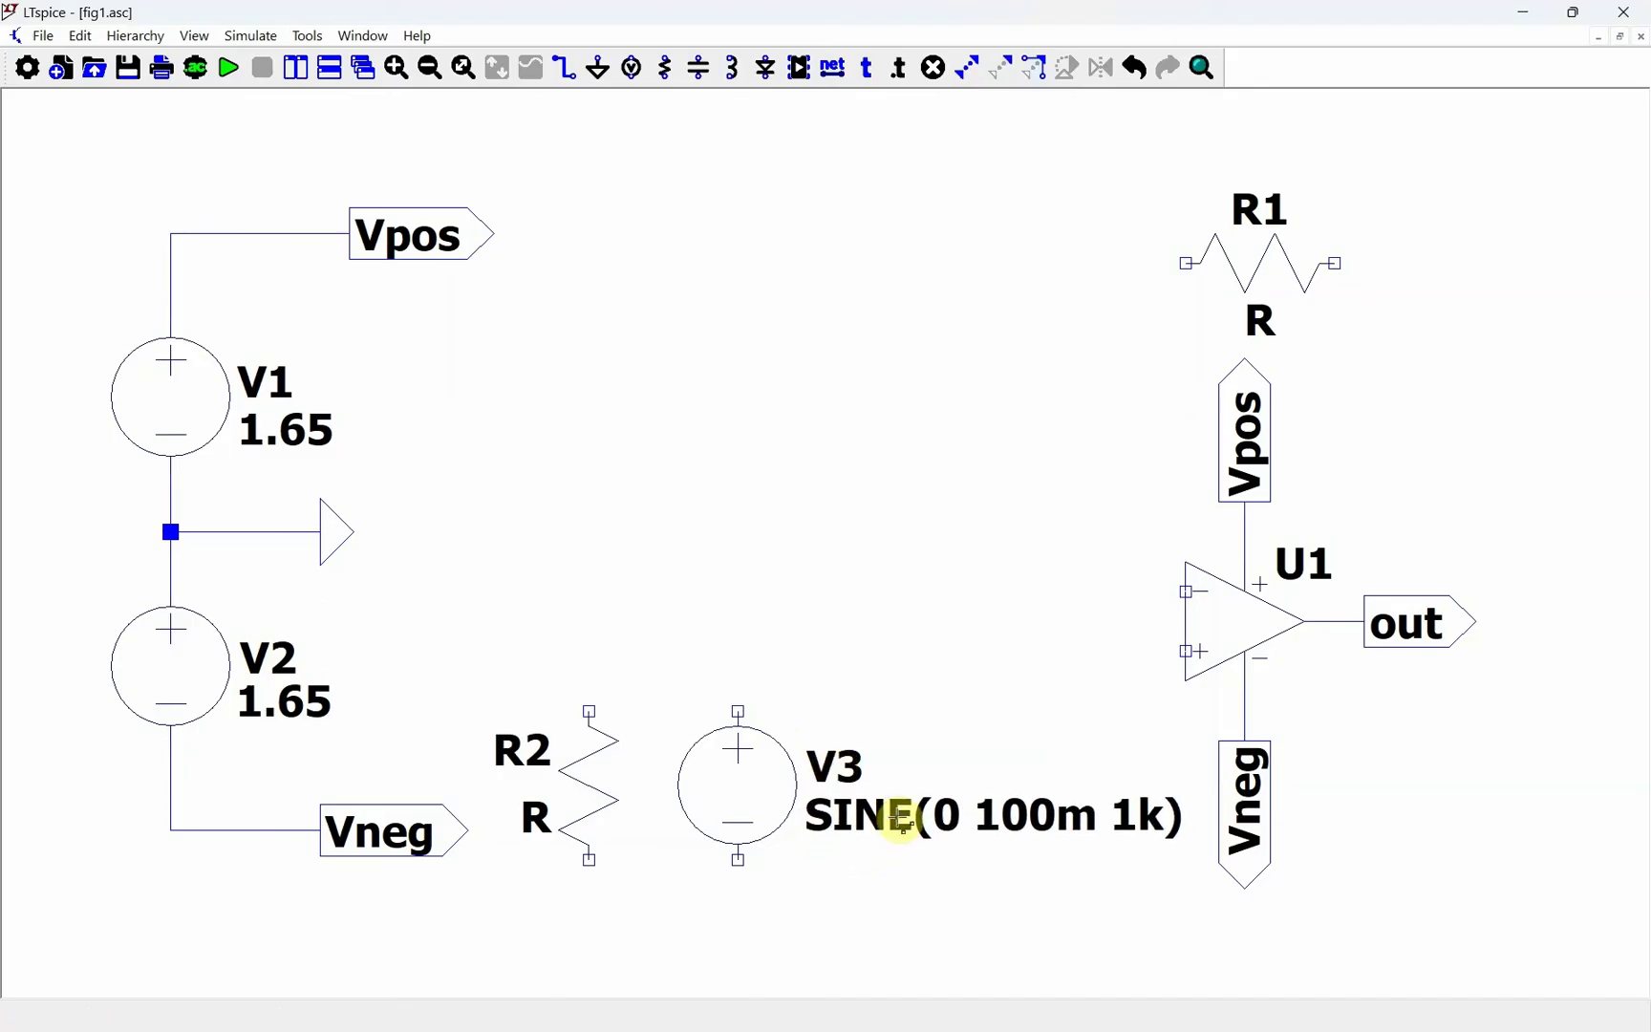
Step: Place ground symbols on the lower terminals of V3 and R2
key(g)
click(738, 860)
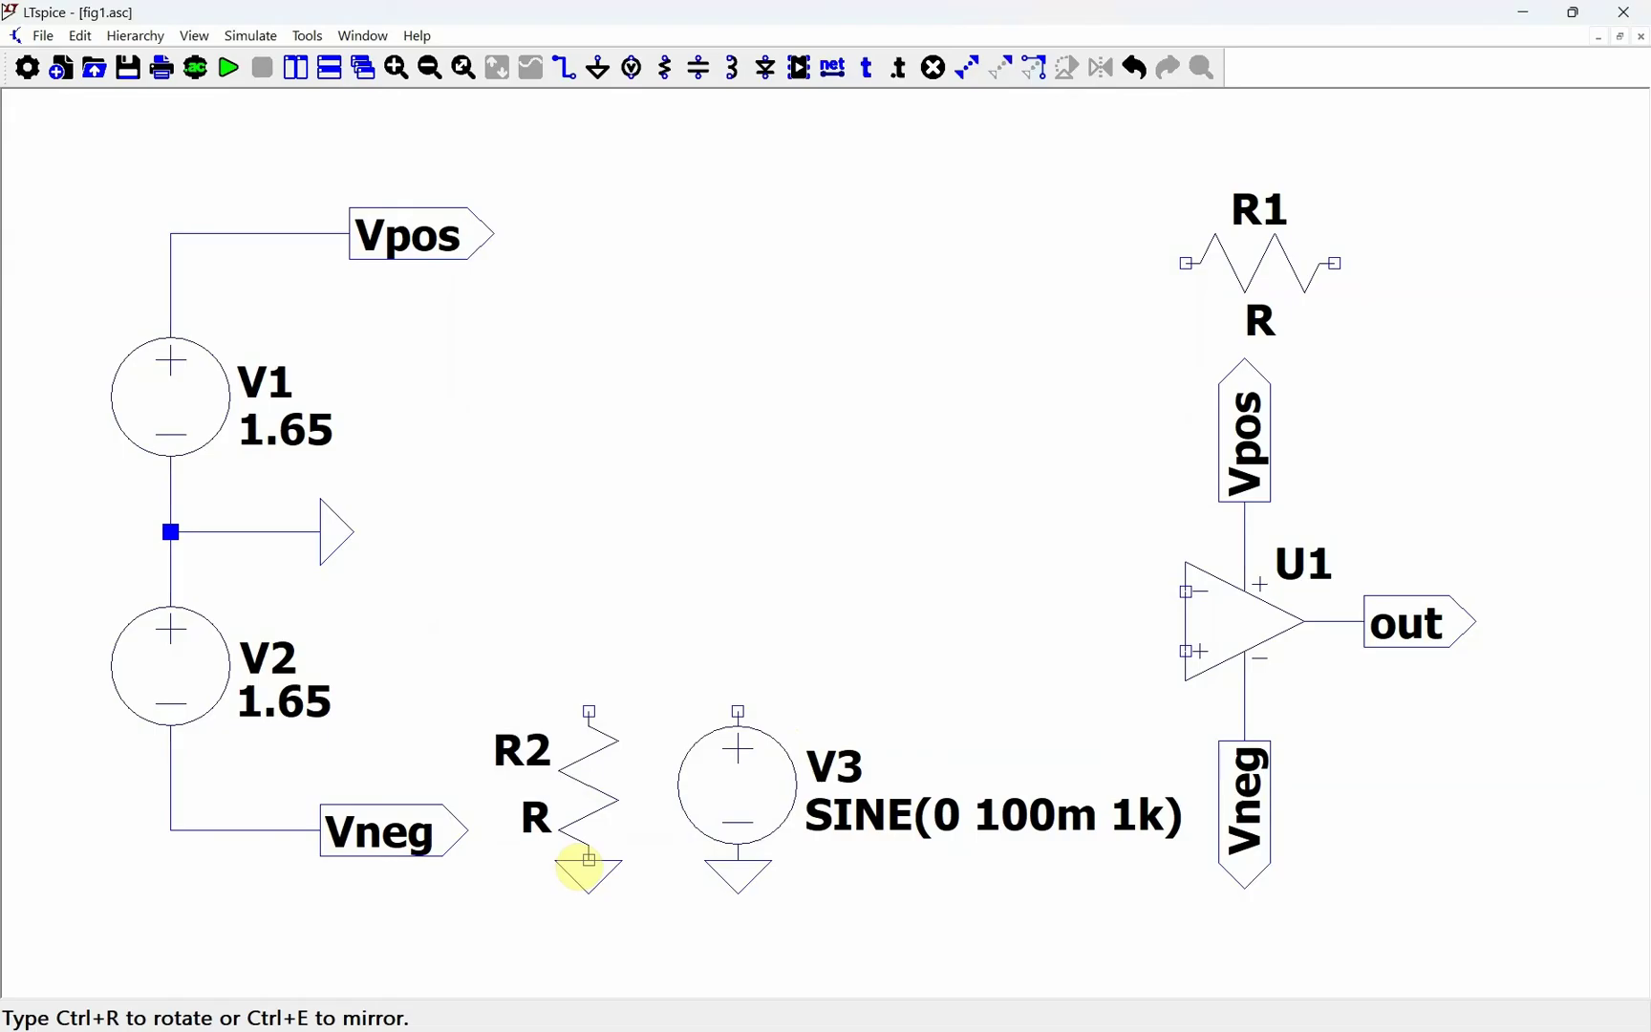
click(589, 859)
Step: Wire V3's positive terminal to U1's non-inverting input and R2's upper terminal to the inverting input
key(w)
click(738, 652)
click(1187, 652)
click(588, 711)
click(588, 591)
click(1185, 591)
Step: Wire R1 as the feedback resistor between U1's inverting input and the out node
click(1095, 592)
click(1096, 263)
click(1354, 261)
click(1345, 619)
right_click(1345, 619)
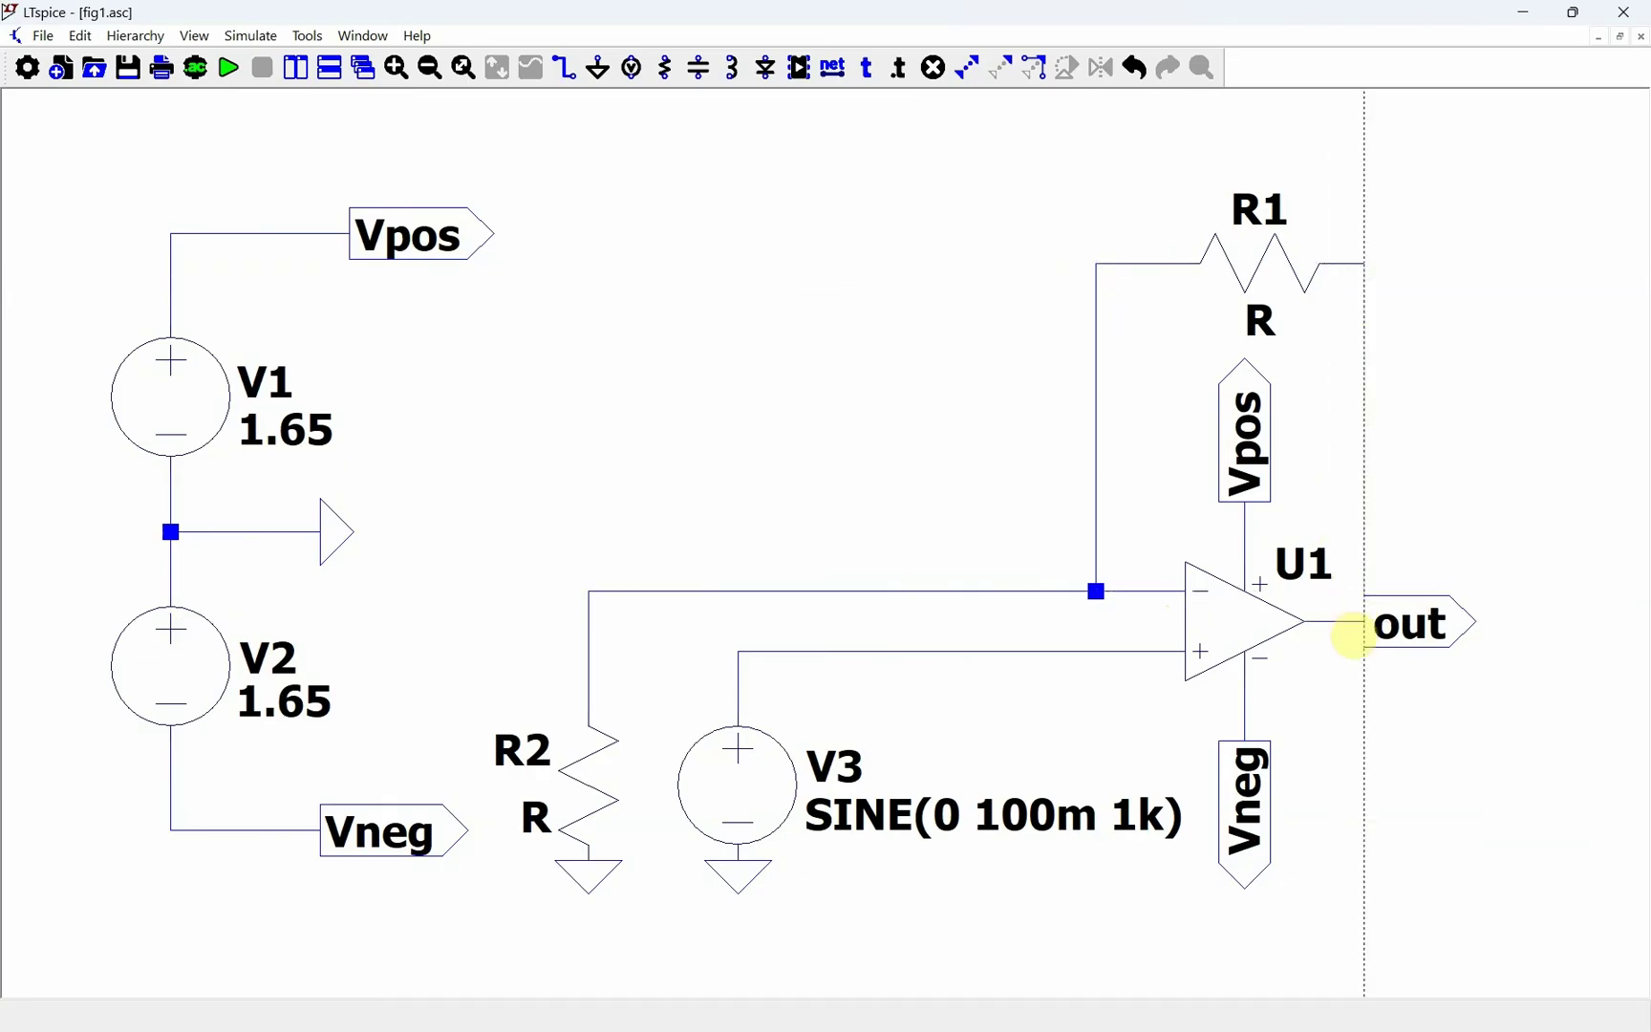
right_click(1068, 859)
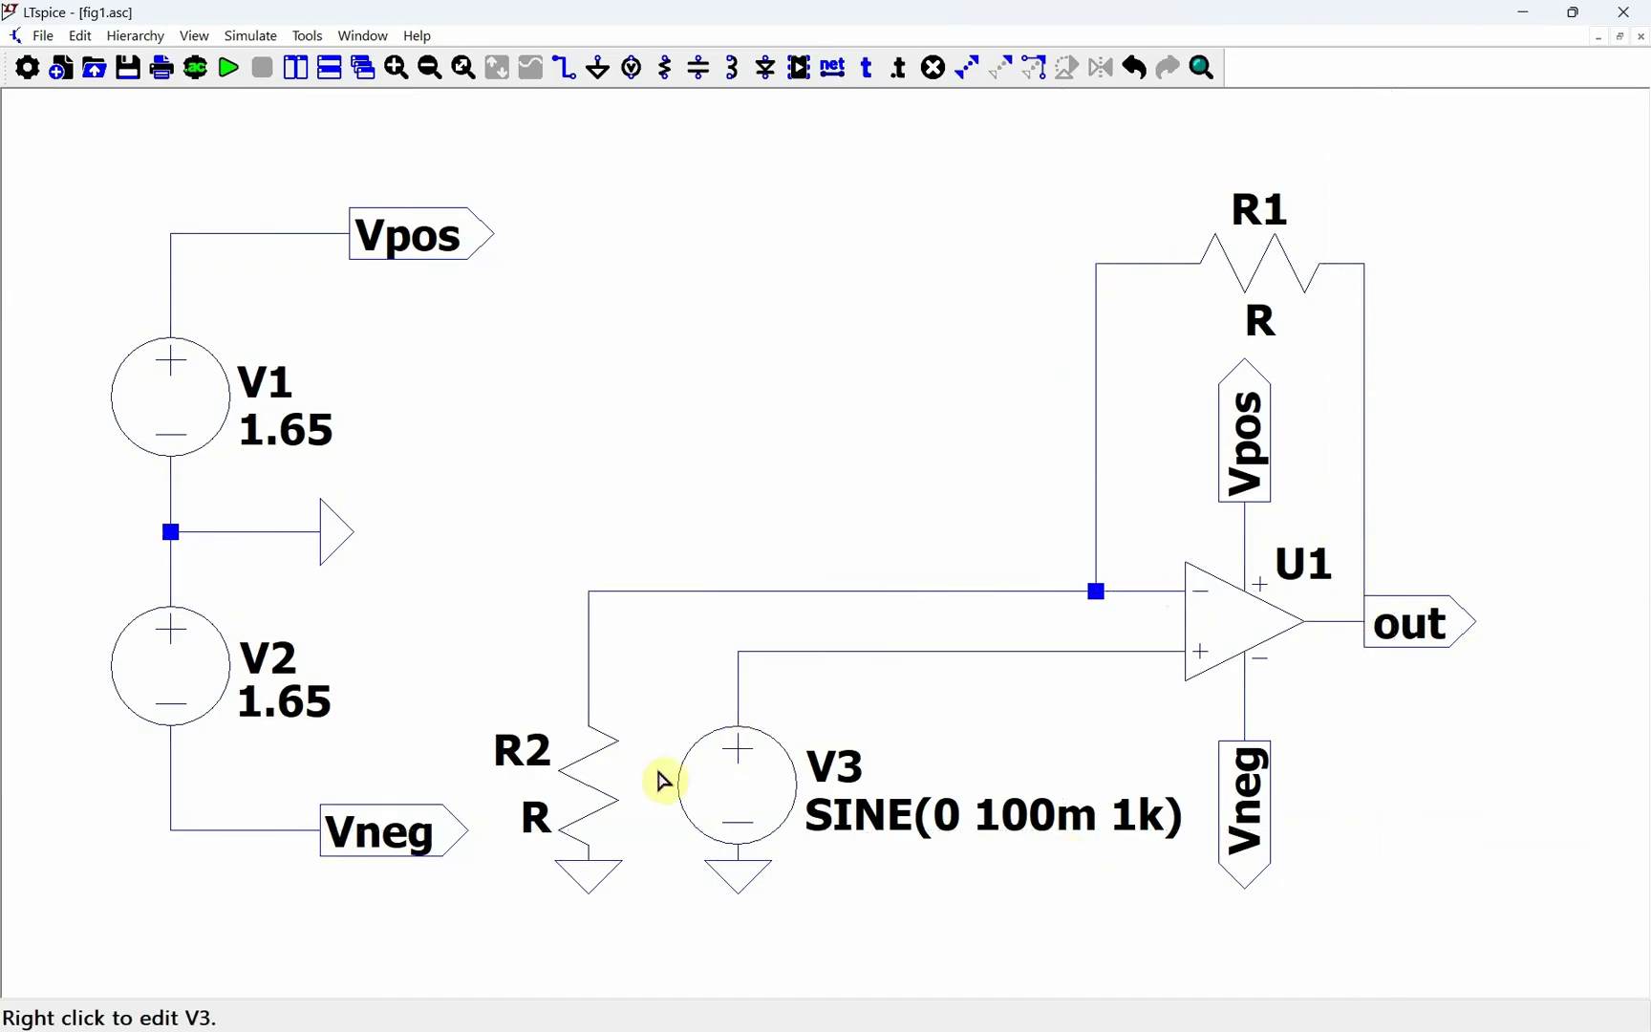
Step: Set R1's resistance to 9k and R2's resistance to 1k
right_click(1264, 278)
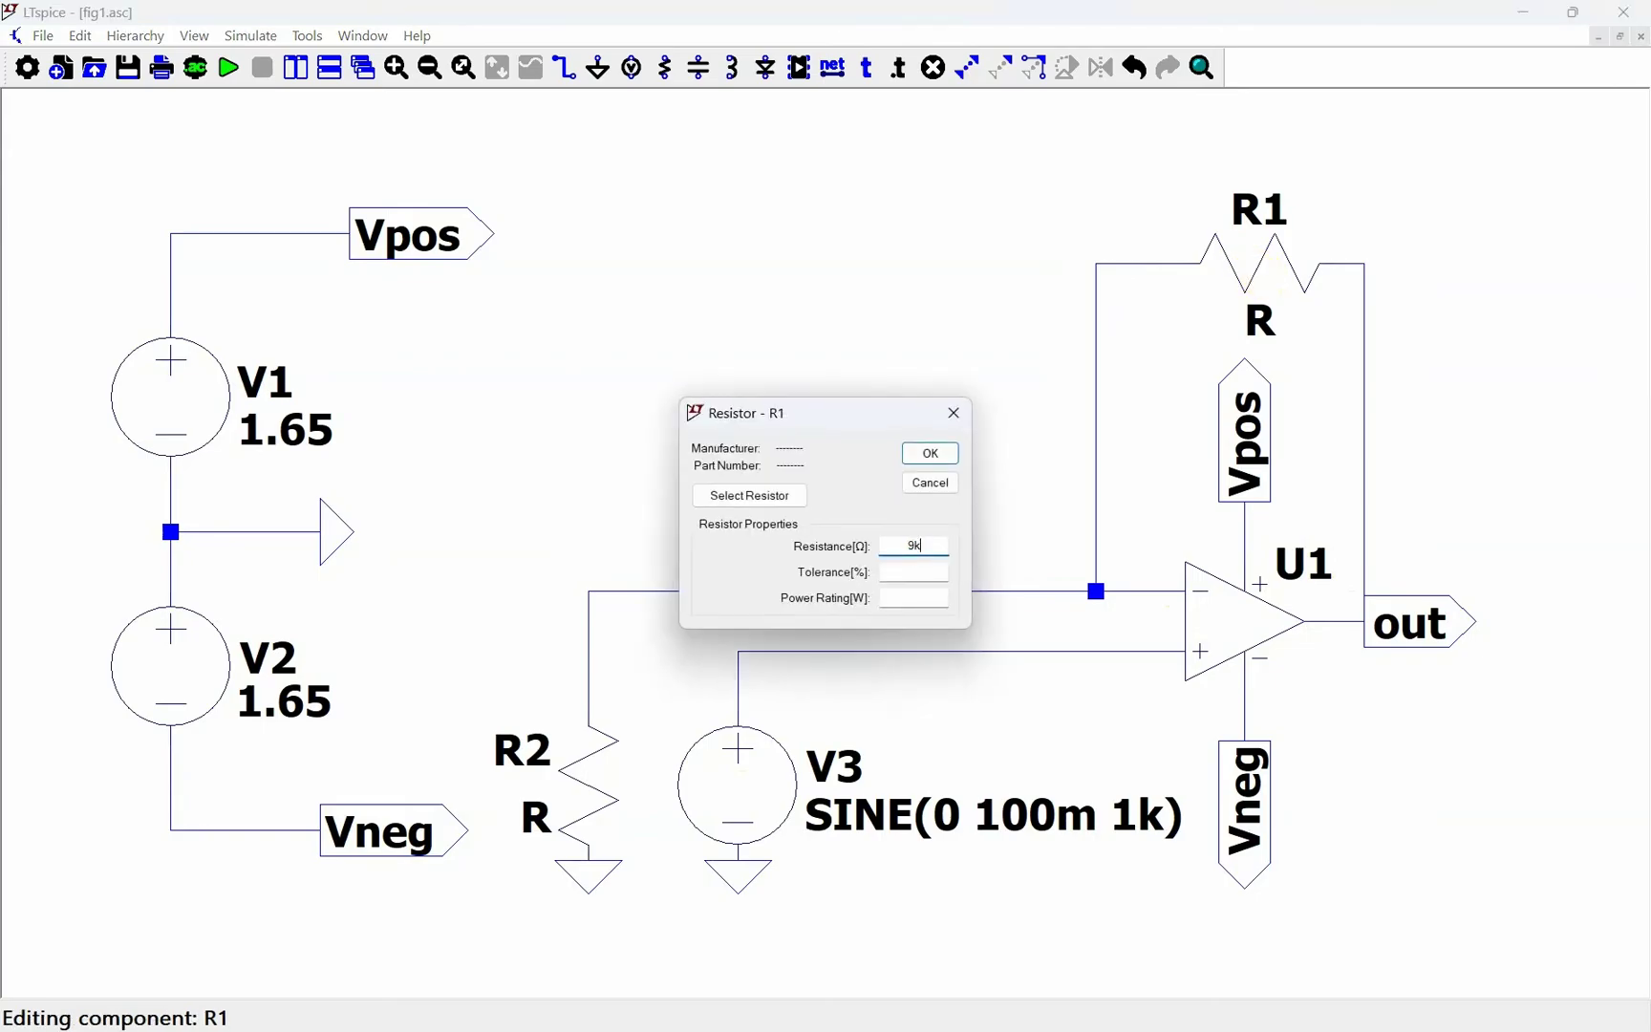
text(9k)
key(Return)
right_click(598, 795)
text(1k)
key(Return)
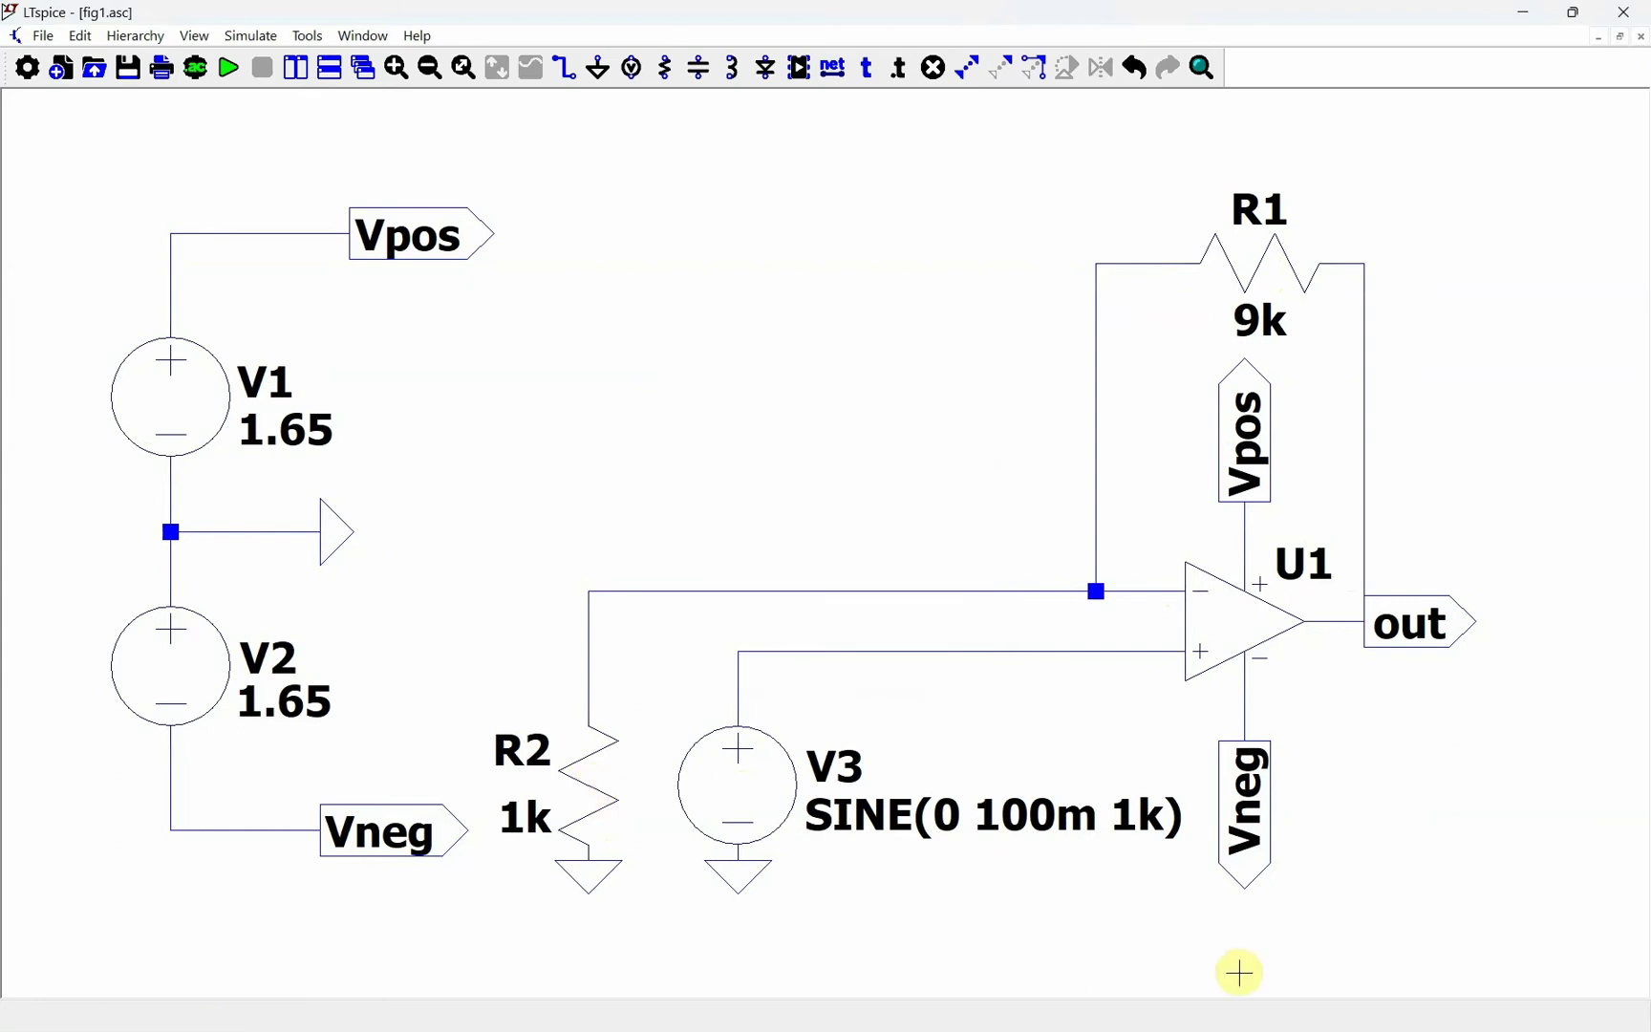
Step: Review U1's parameters without changing them, and set V3's small-signal AC amplitude to 1 and phase to 0
right_click(1220, 609)
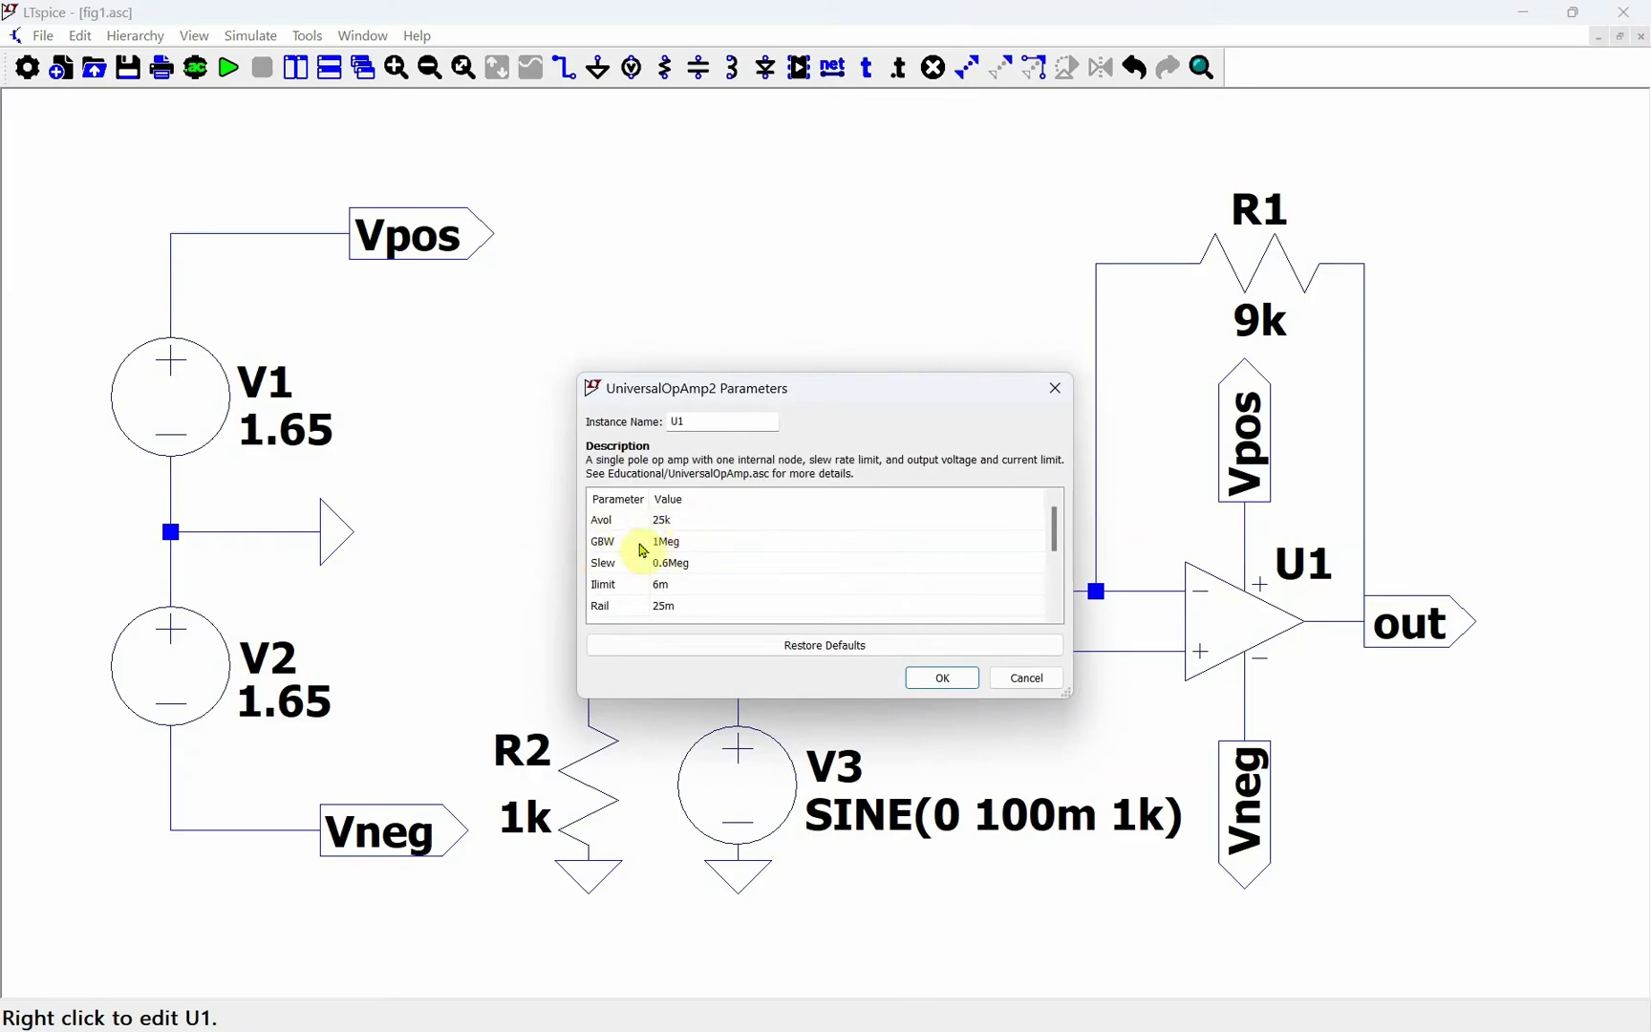
click(1027, 680)
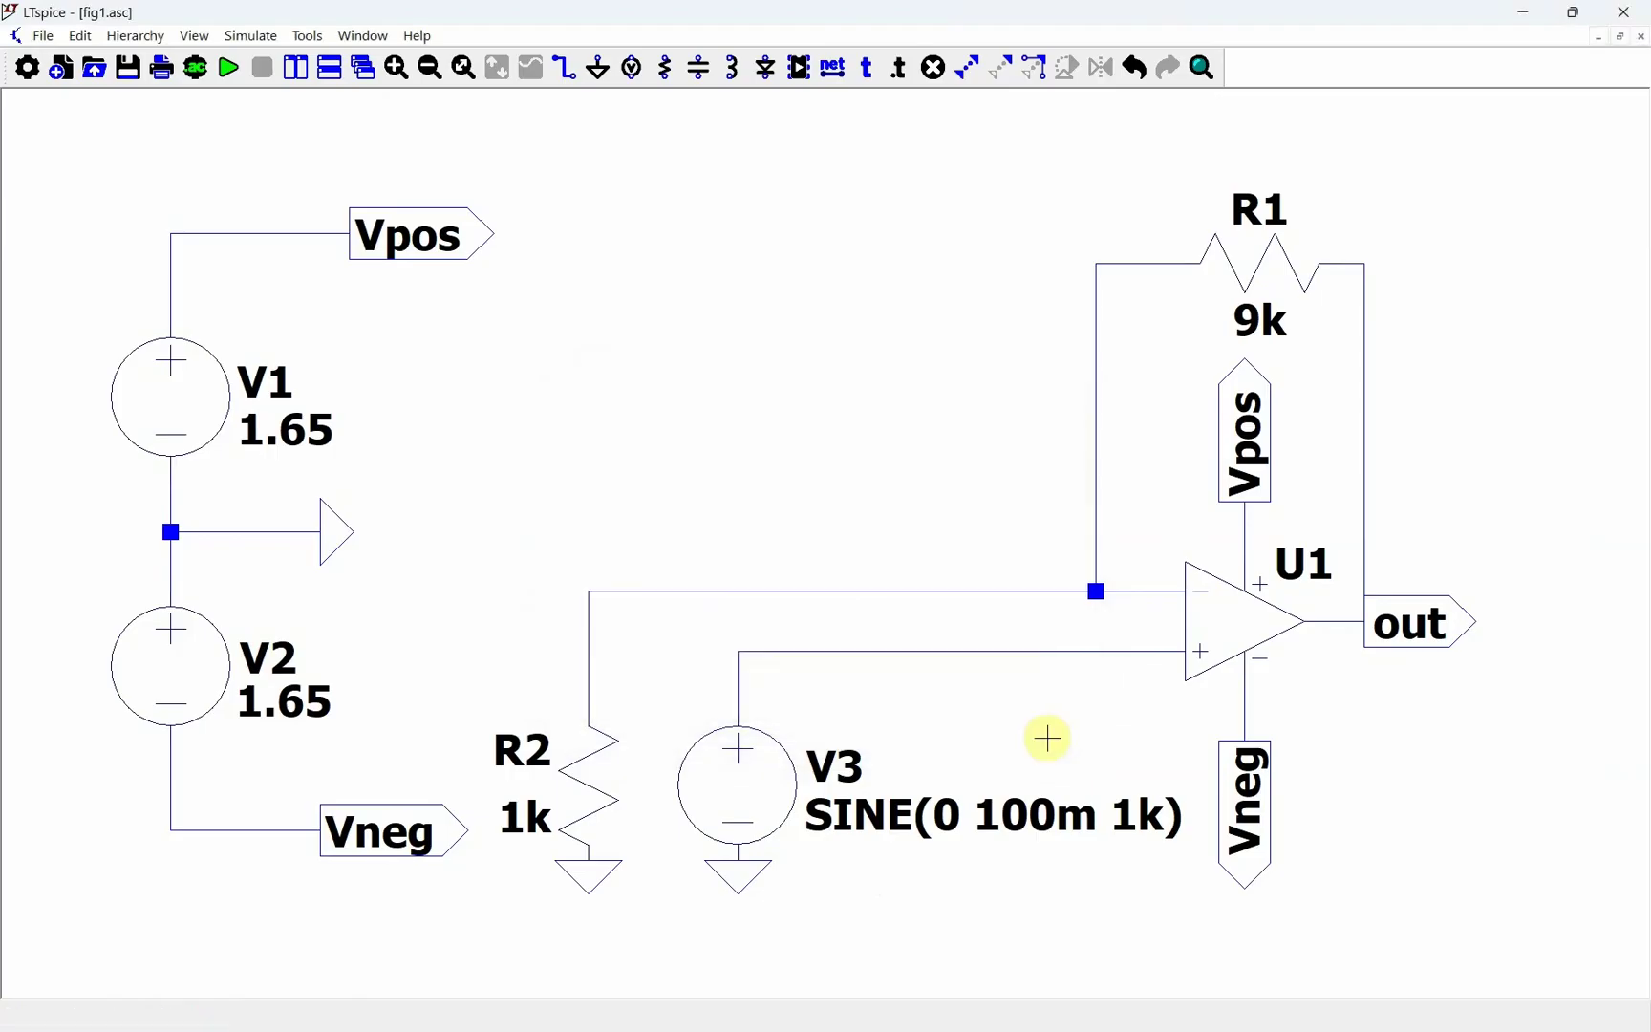
right_click(756, 785)
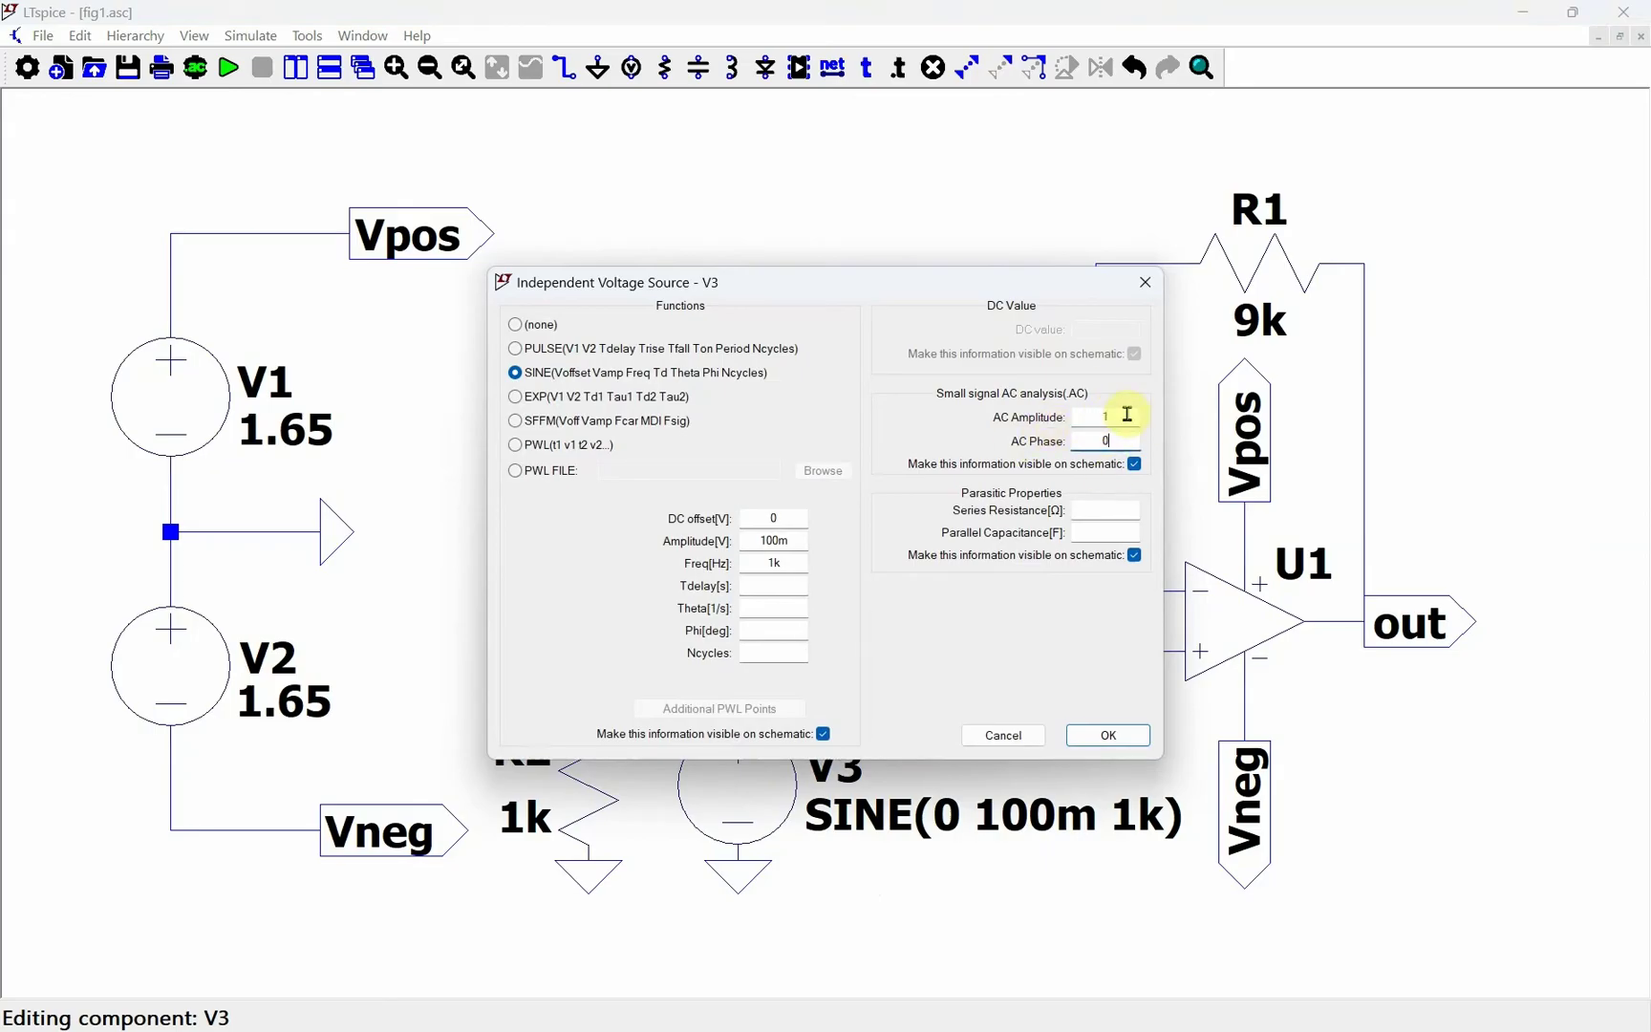
click(1109, 736)
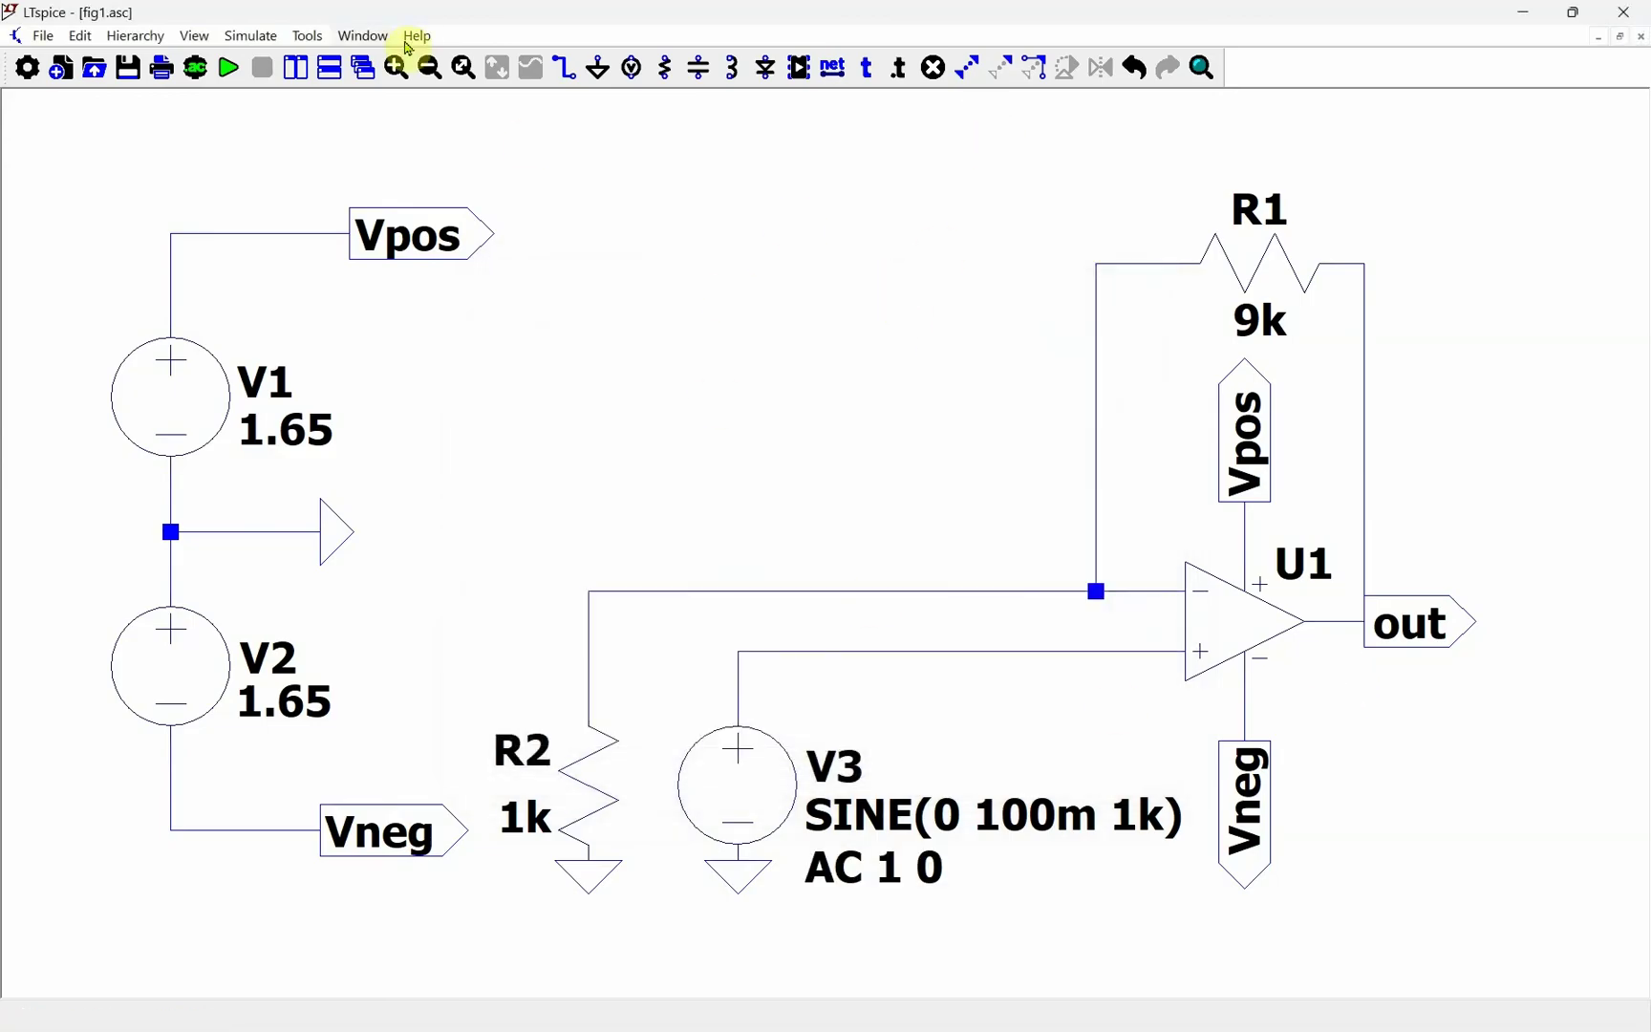
Step: Configure a decade AC analysis with 100 points per decade from 1k to 1meg and place its directive below V3
click(267, 40)
click(371, 241)
click(647, 378)
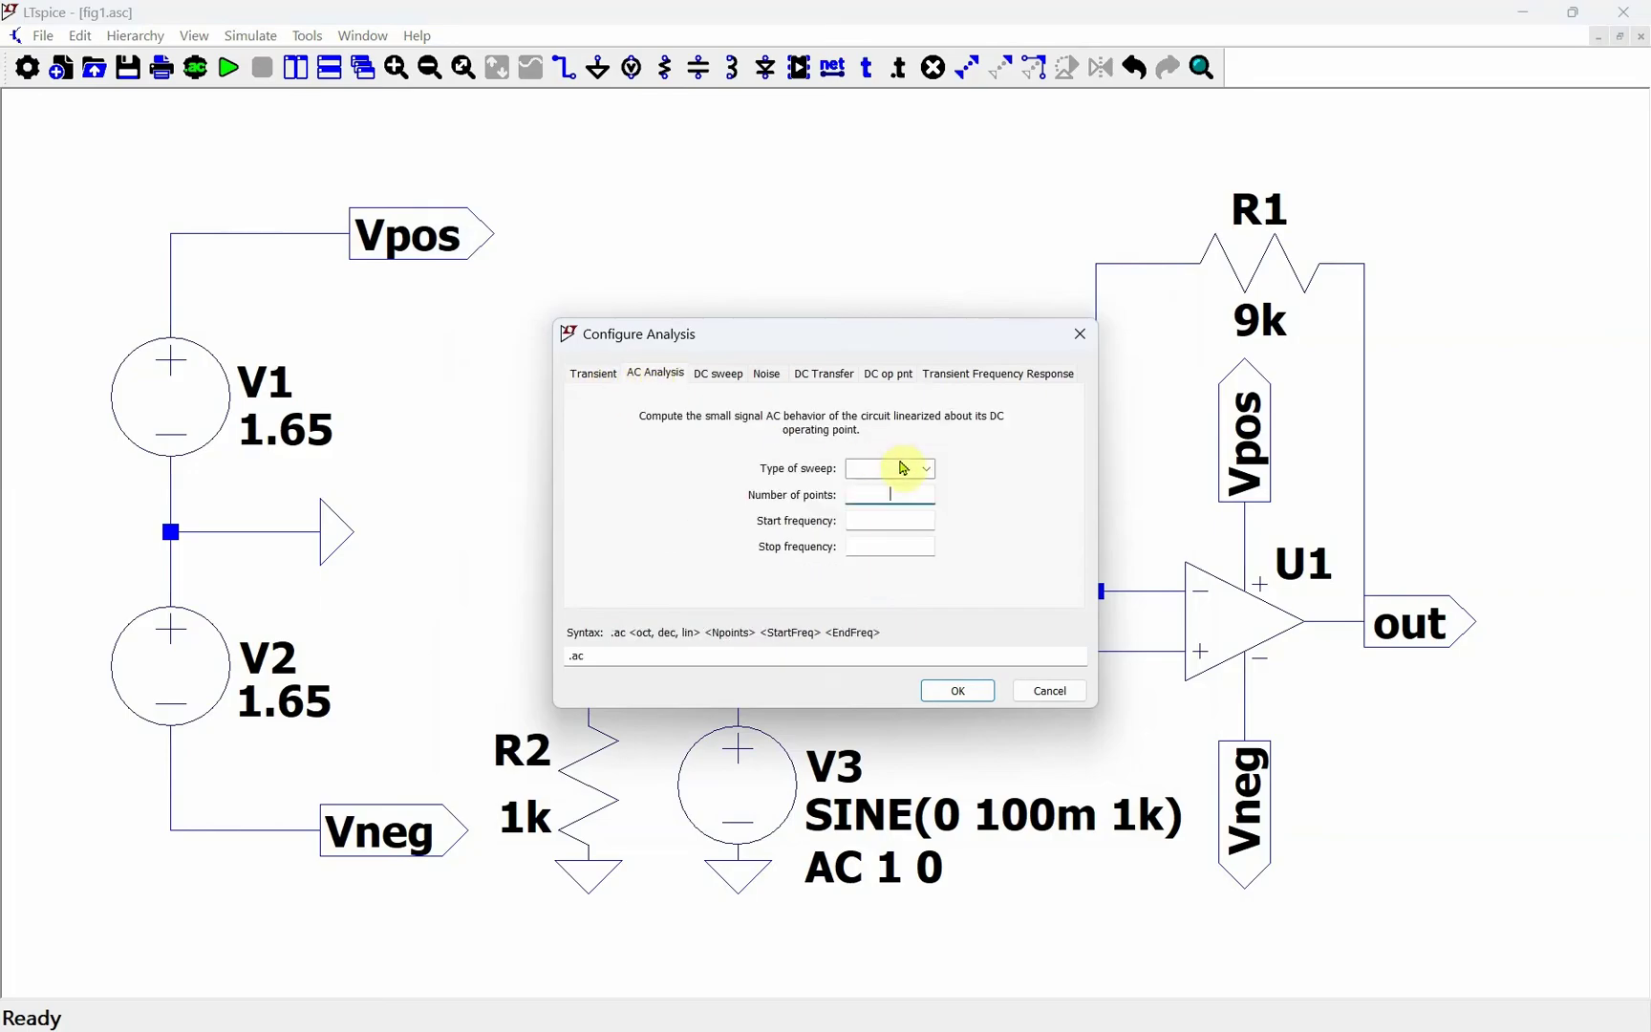
click(893, 468)
click(899, 503)
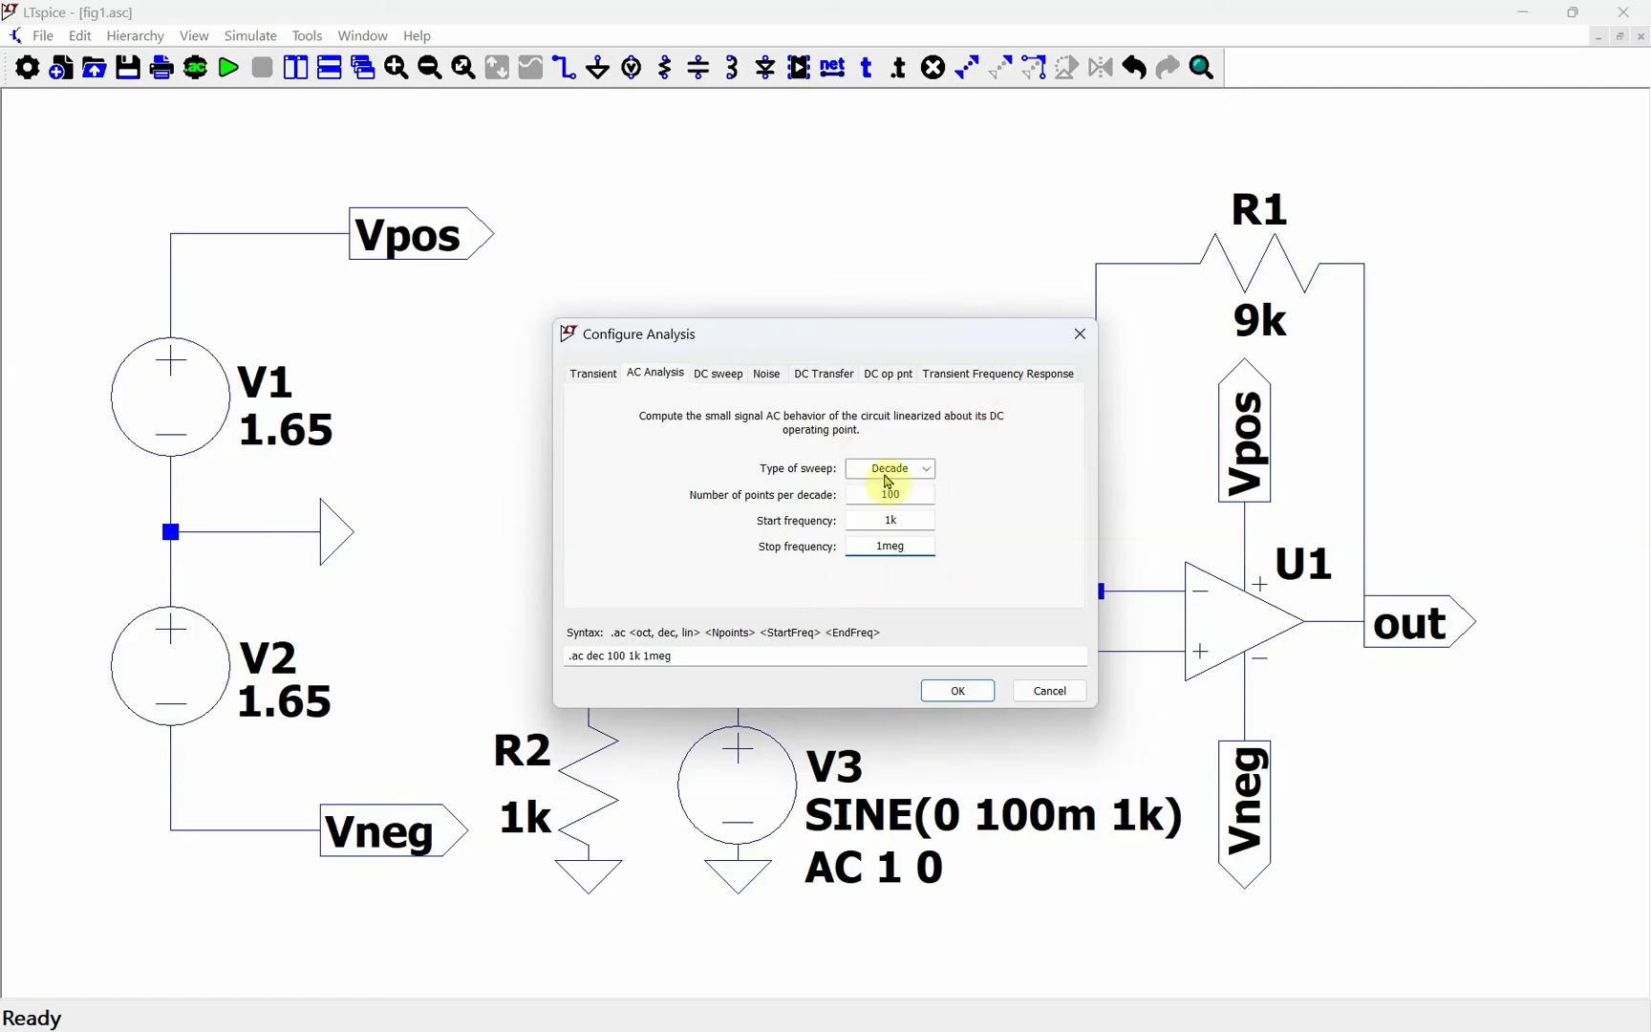
click(963, 690)
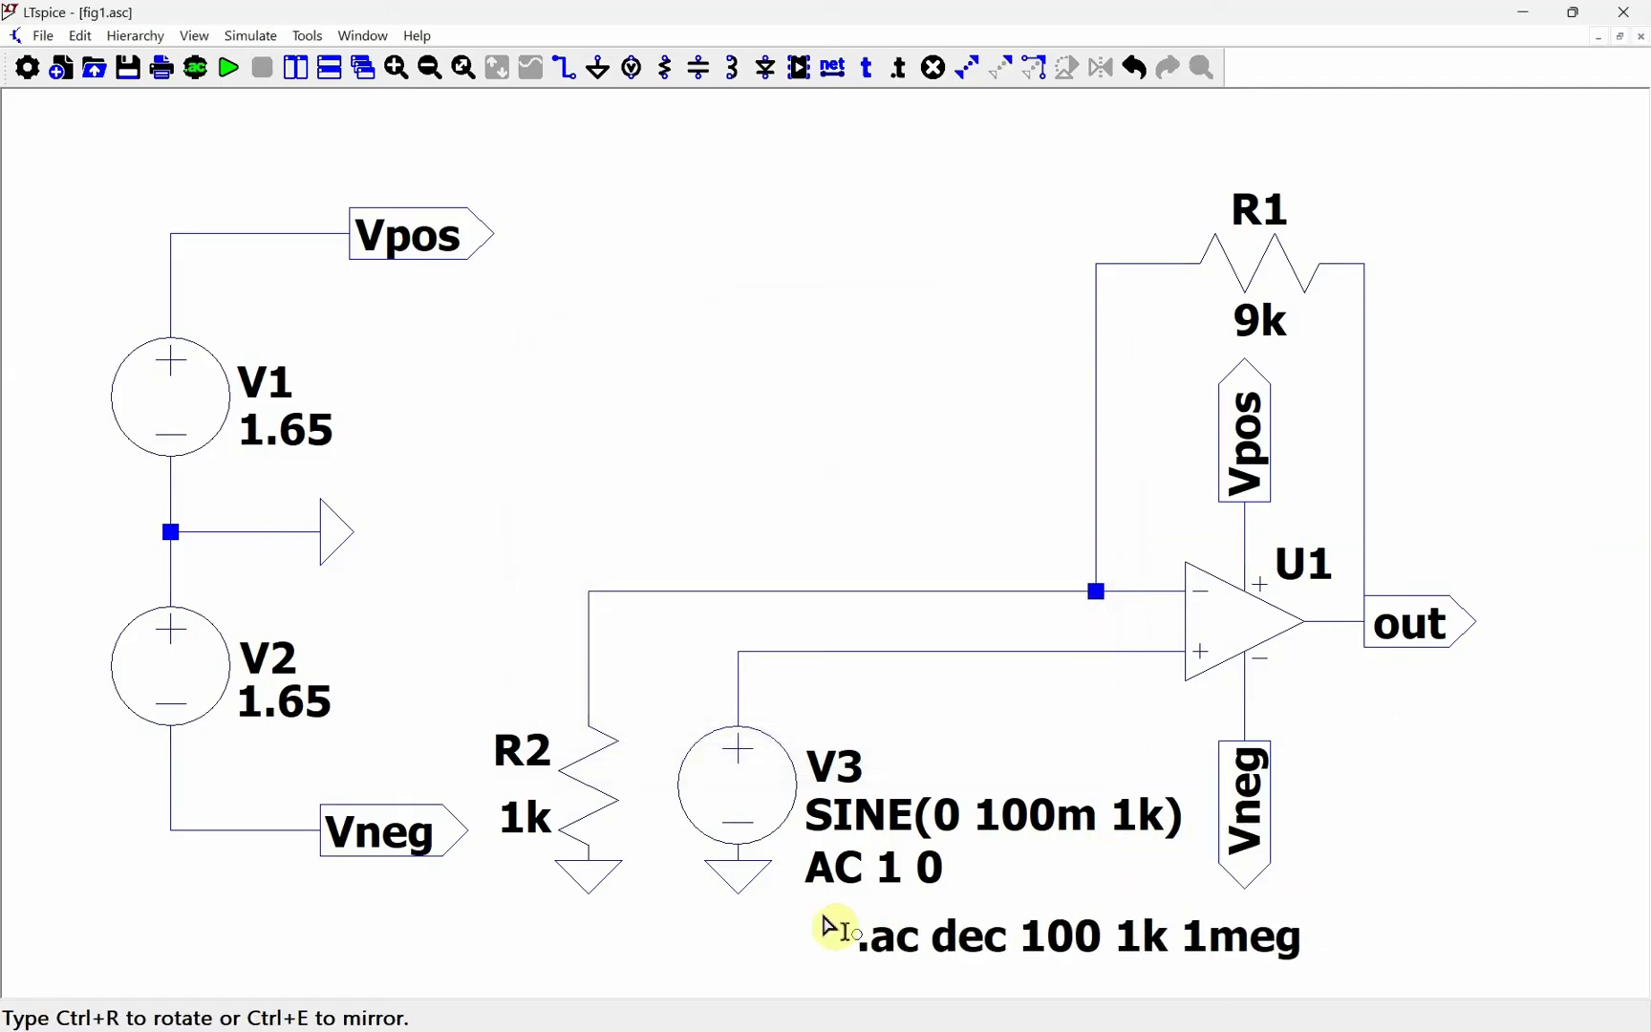
click(764, 918)
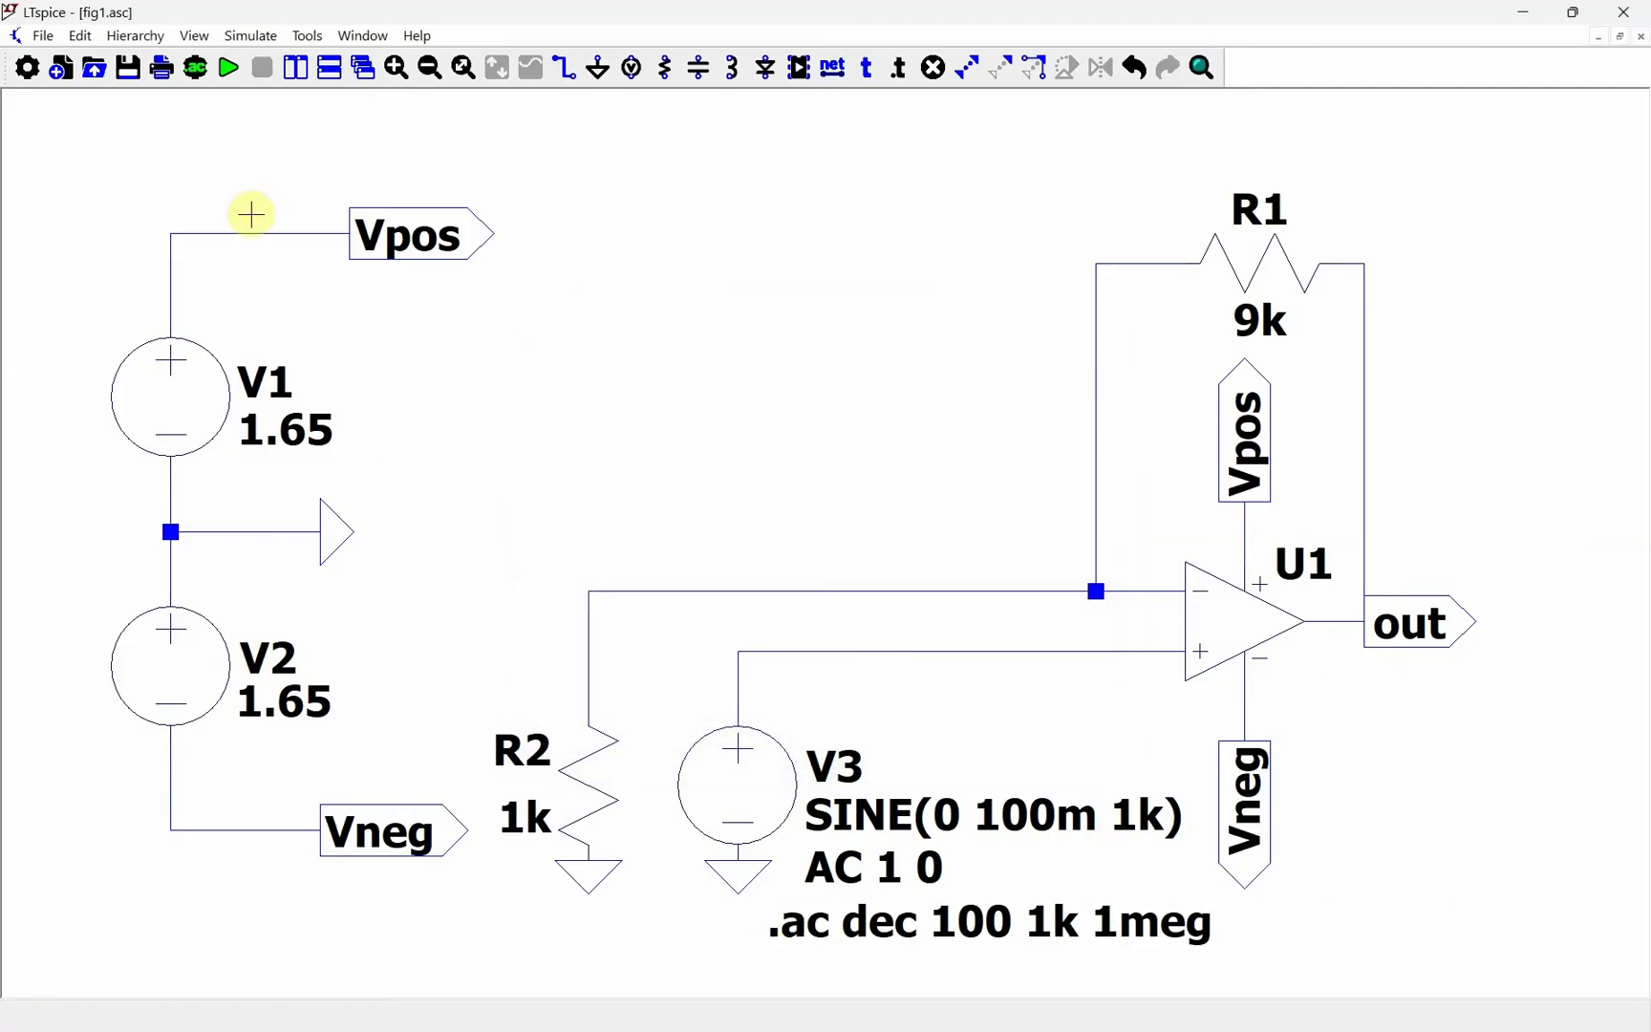
Step: Run the AC simulation, plot V(out) and hide its phase trace
click(229, 70)
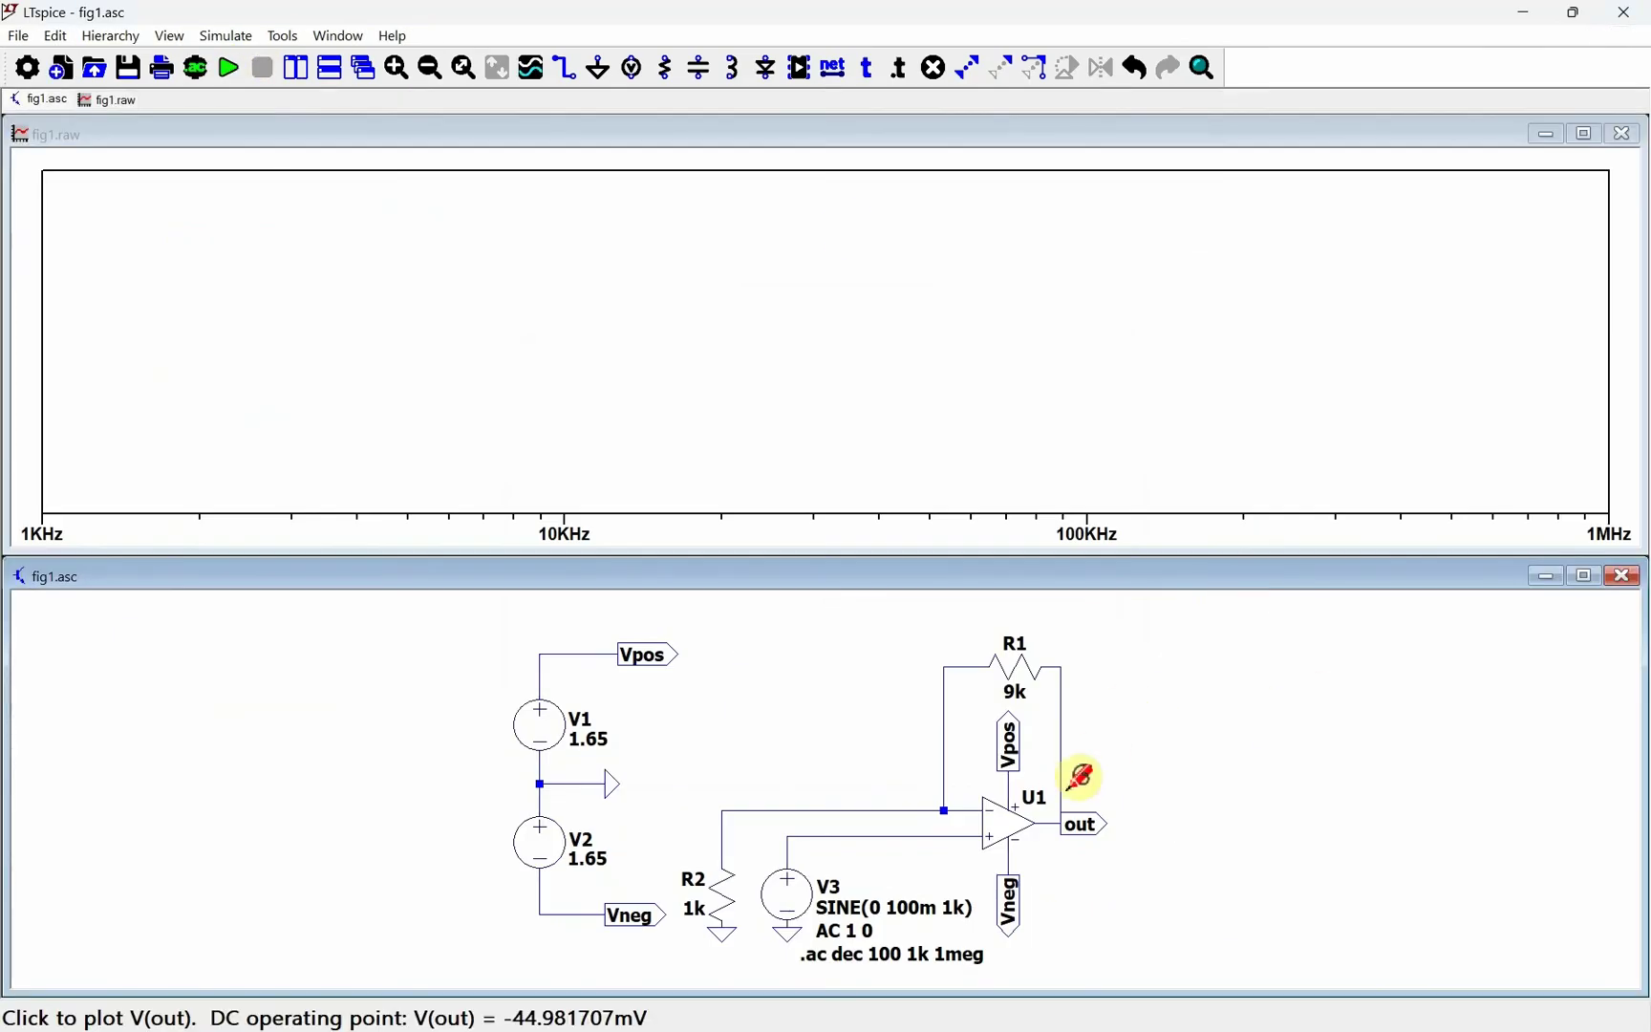
click(1067, 784)
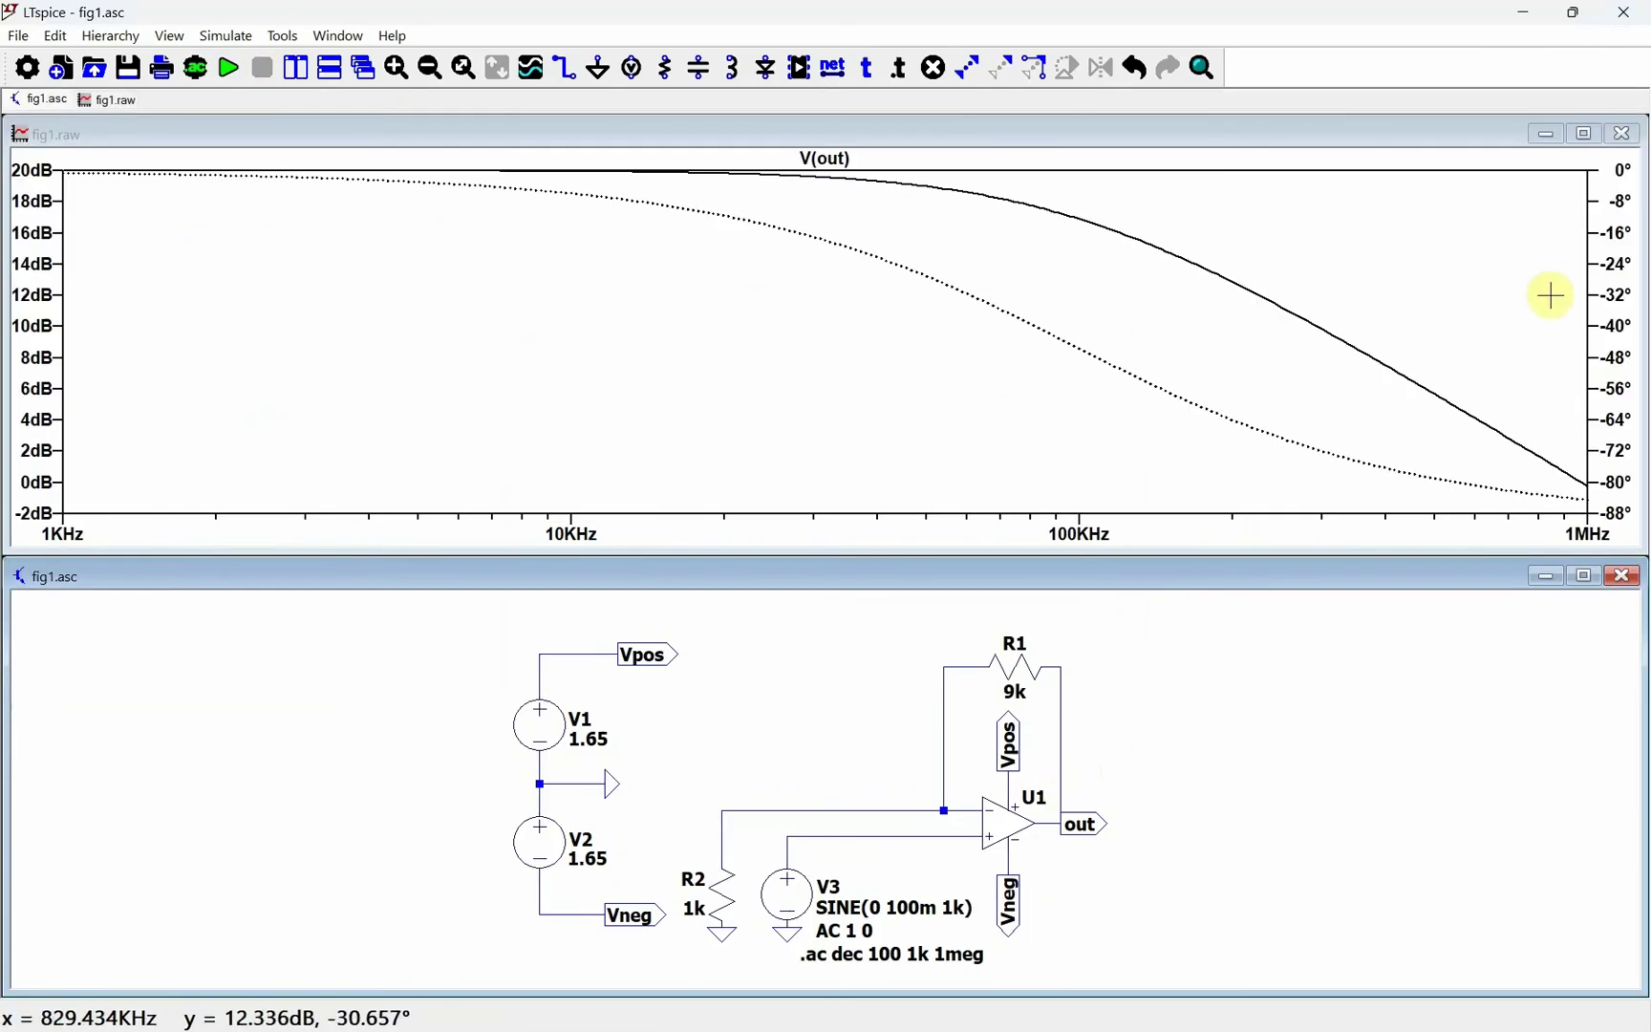
click(1614, 356)
click(844, 585)
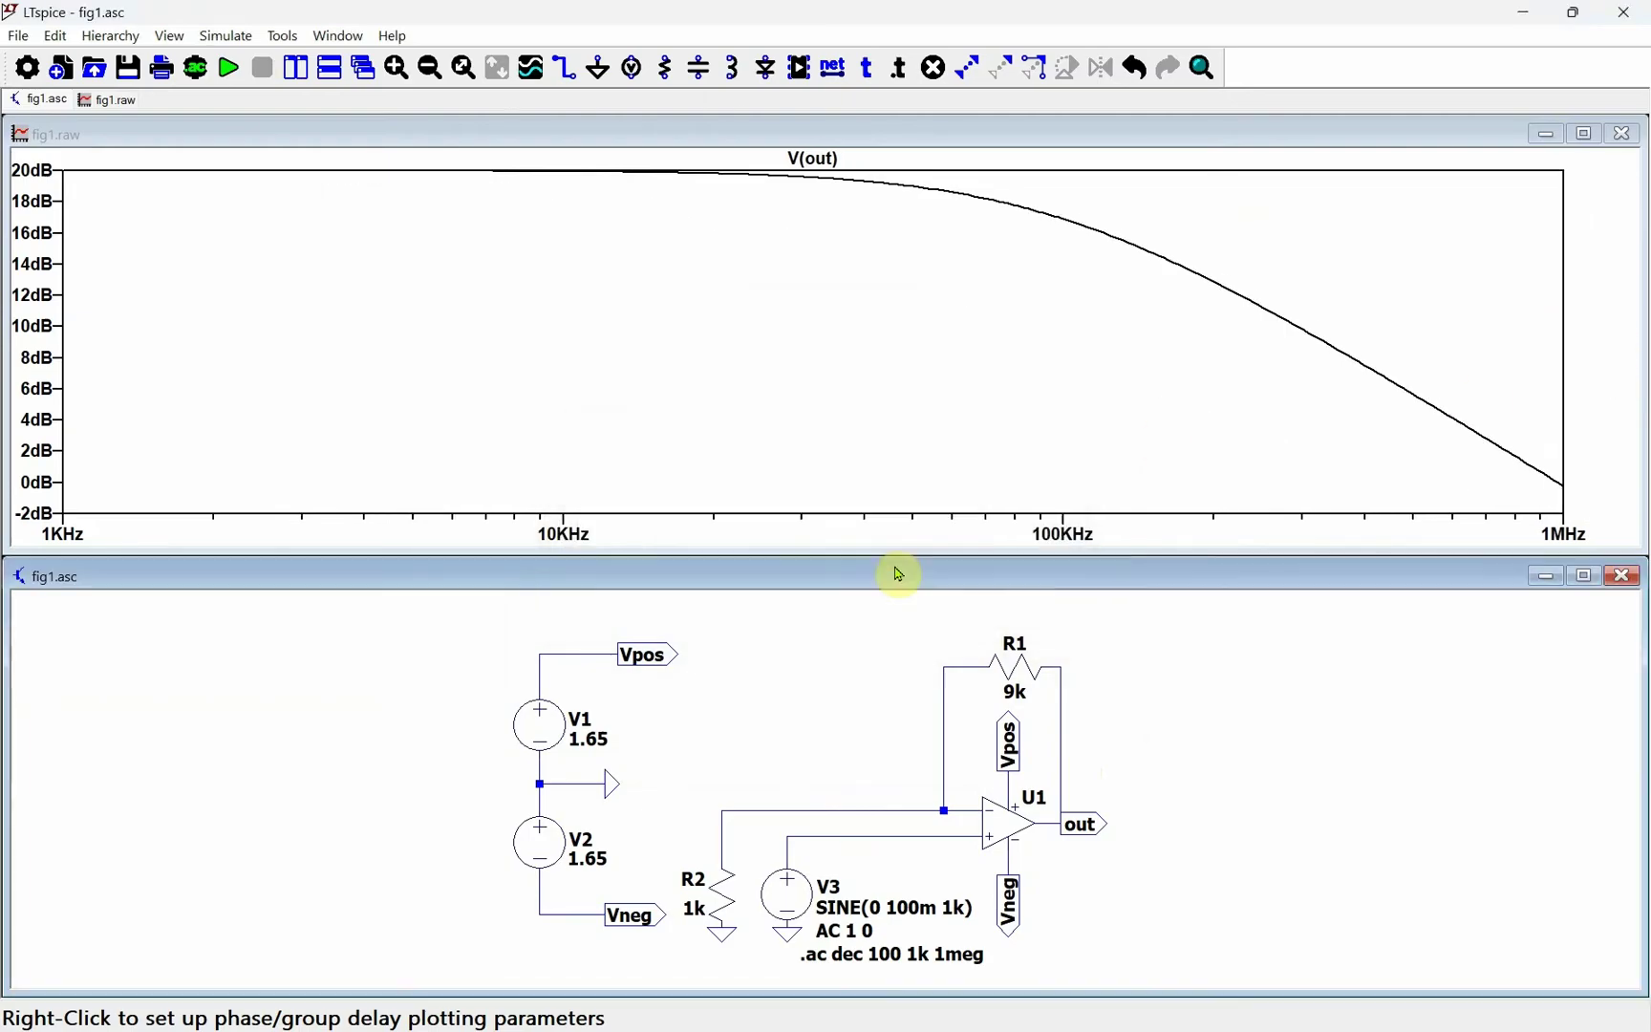
Step: Attach two cursors to V(out), with cursor 1 at about 1.24 kHz and cursor 2 where the gain is 3 dB lower
click(833, 162)
drag(822, 266, 113, 277)
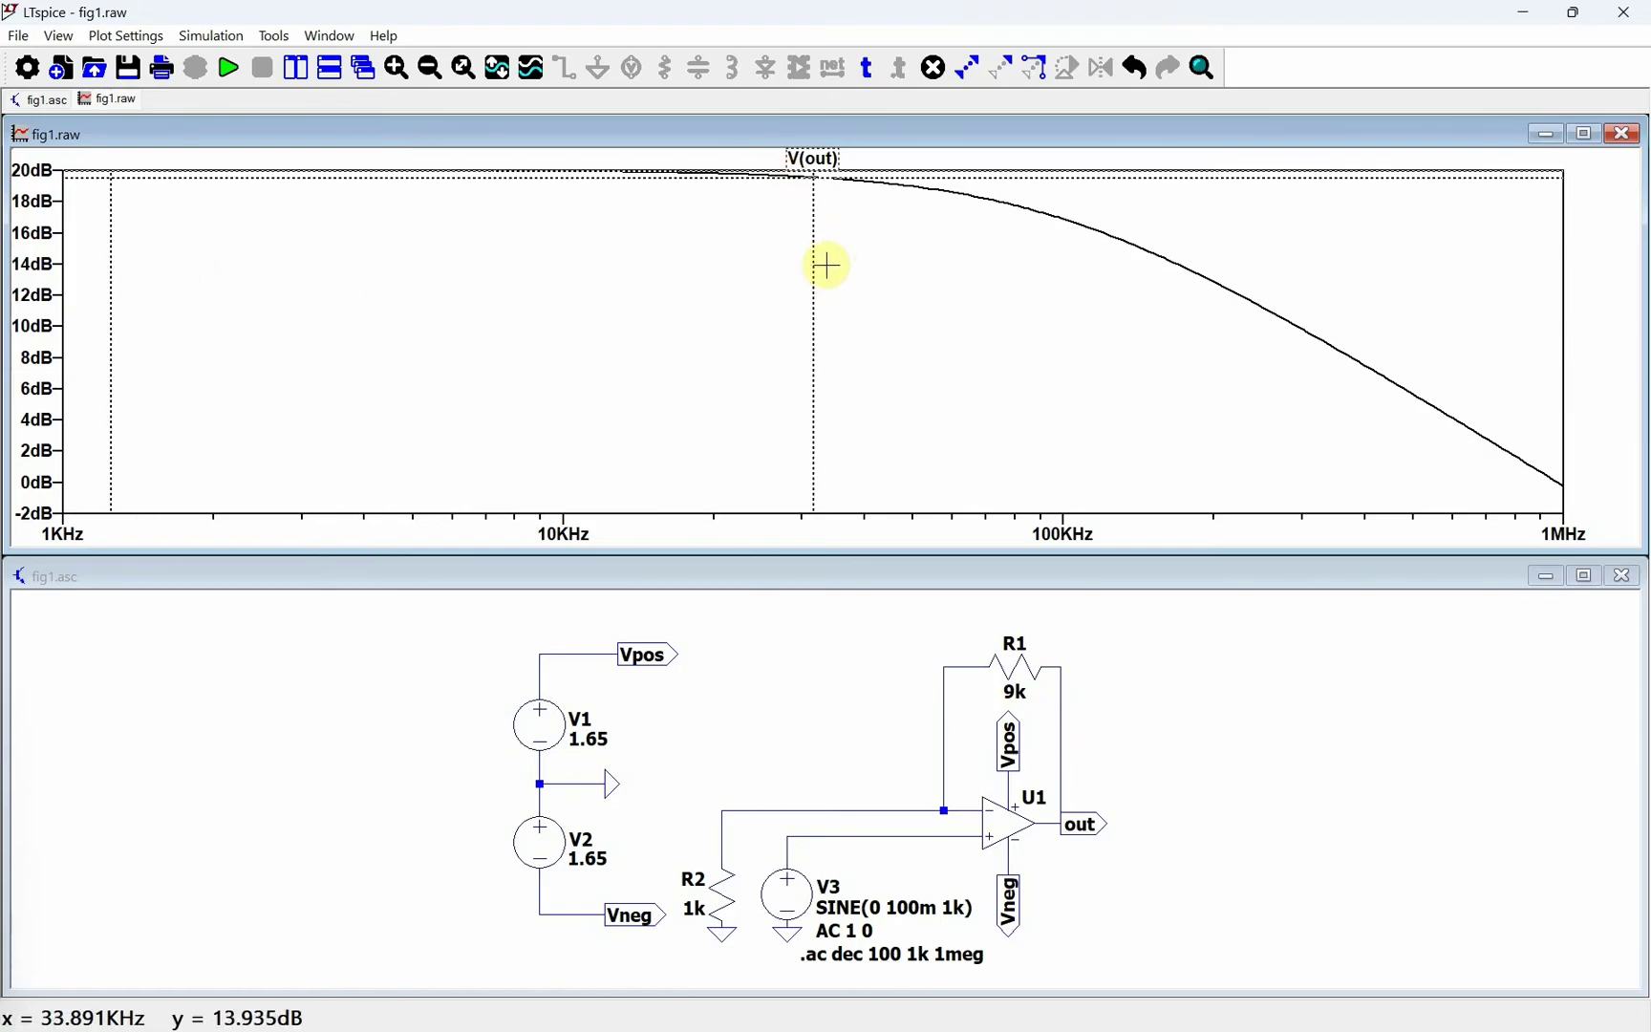
drag(817, 274, 830, 277)
drag(275, 676, 340, 661)
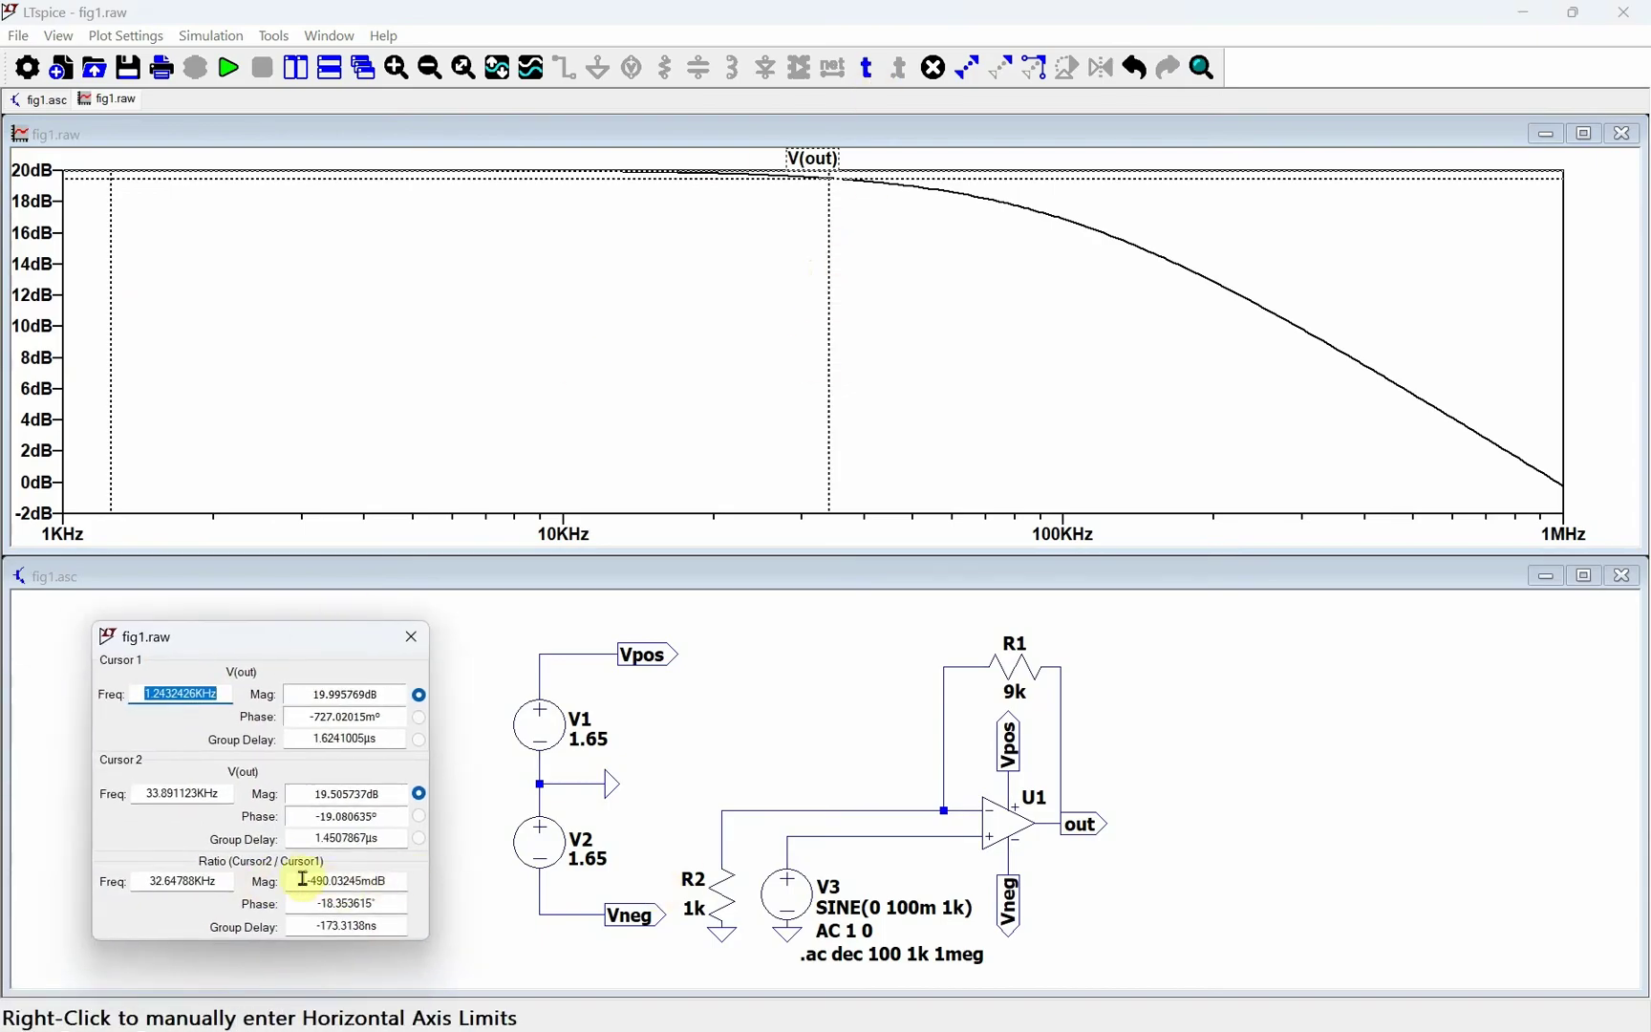
click(840, 282)
drag(842, 282, 1070, 380)
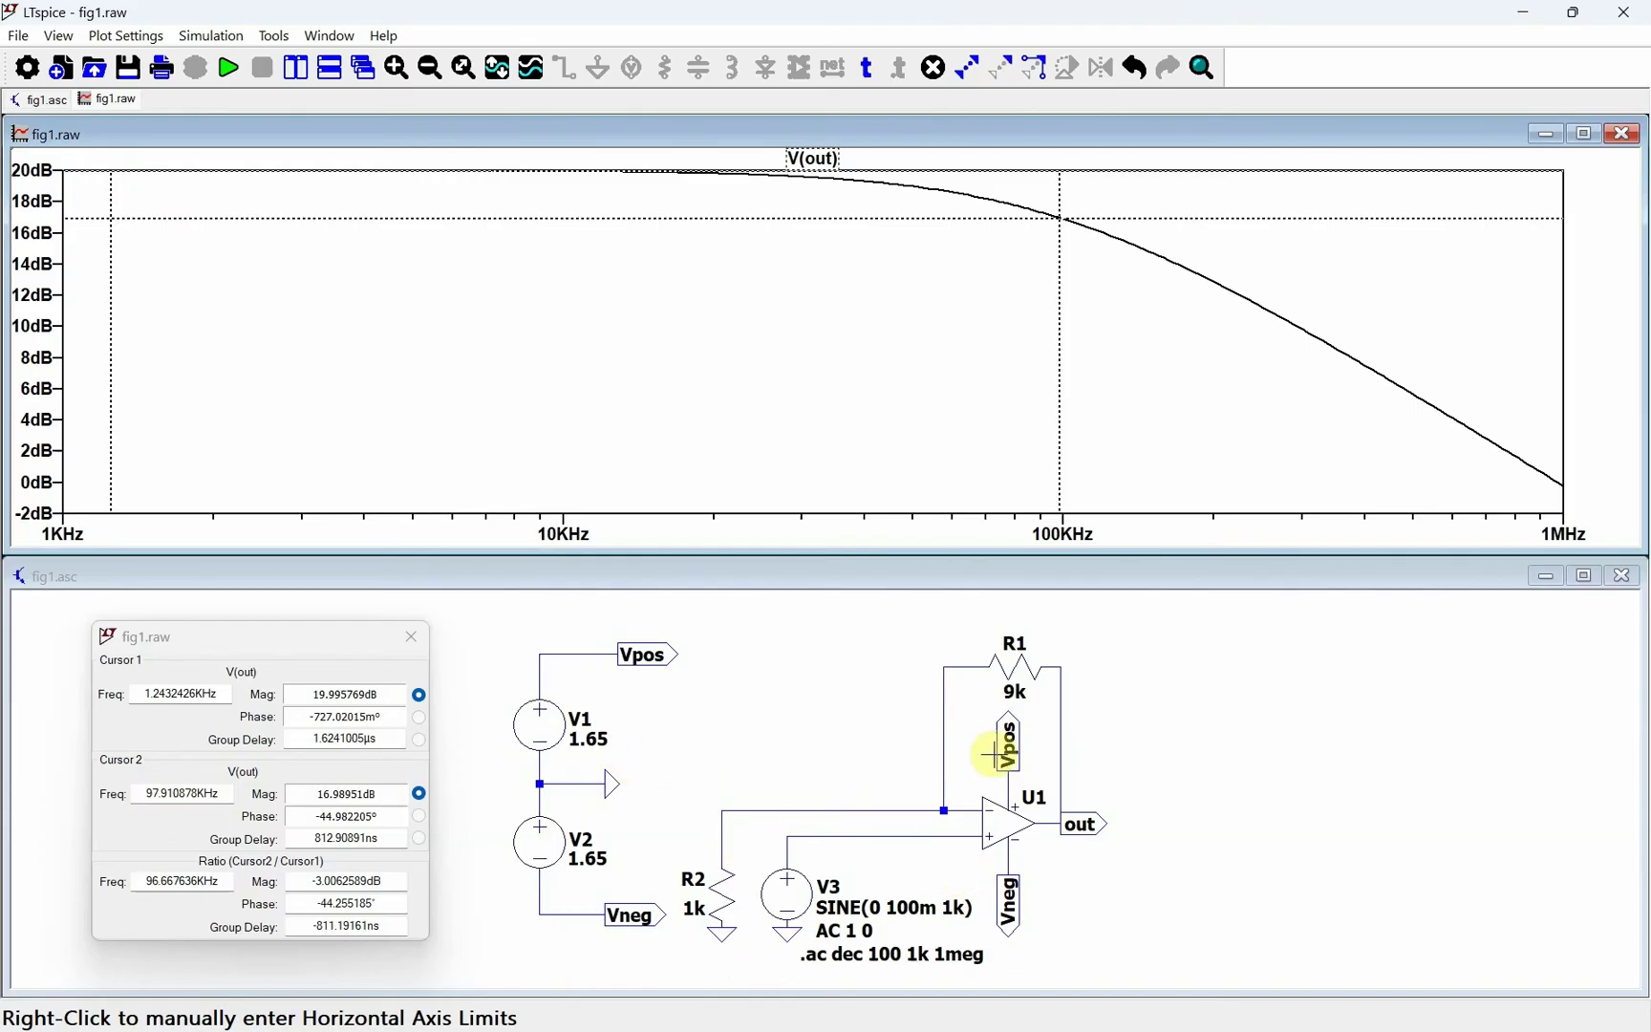
Step: Set R1's resistance to 99k and rerun the AC simulation
right_click(1023, 666)
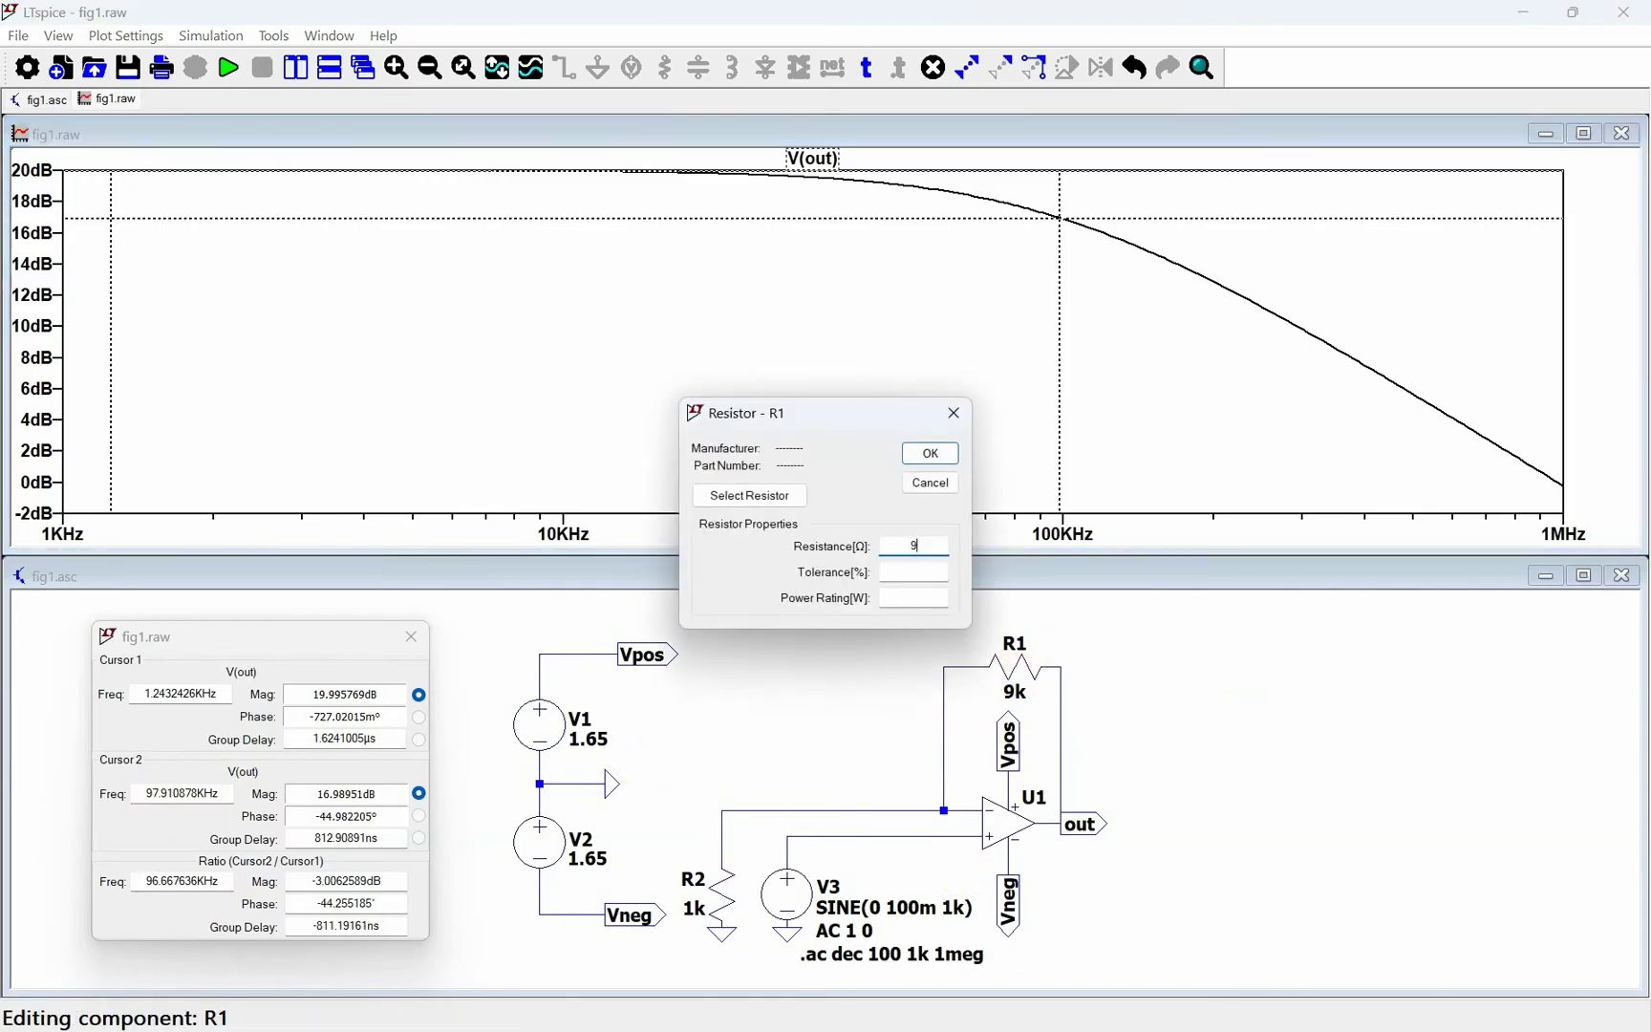
key(Return)
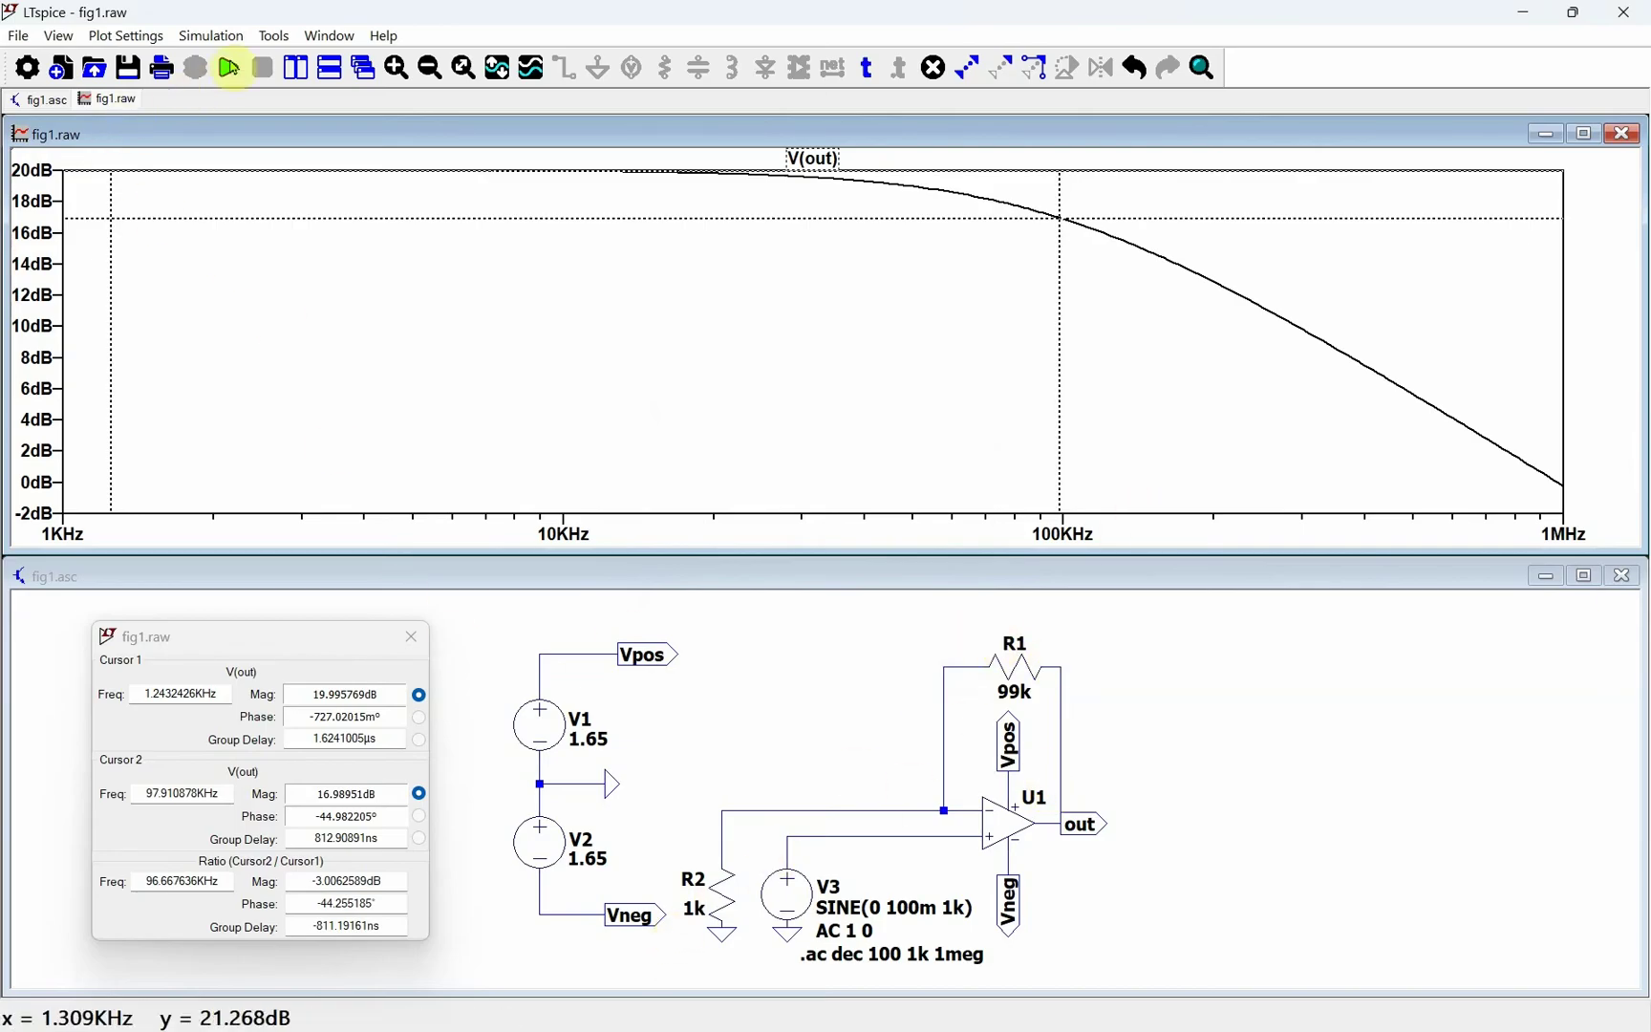
click(230, 64)
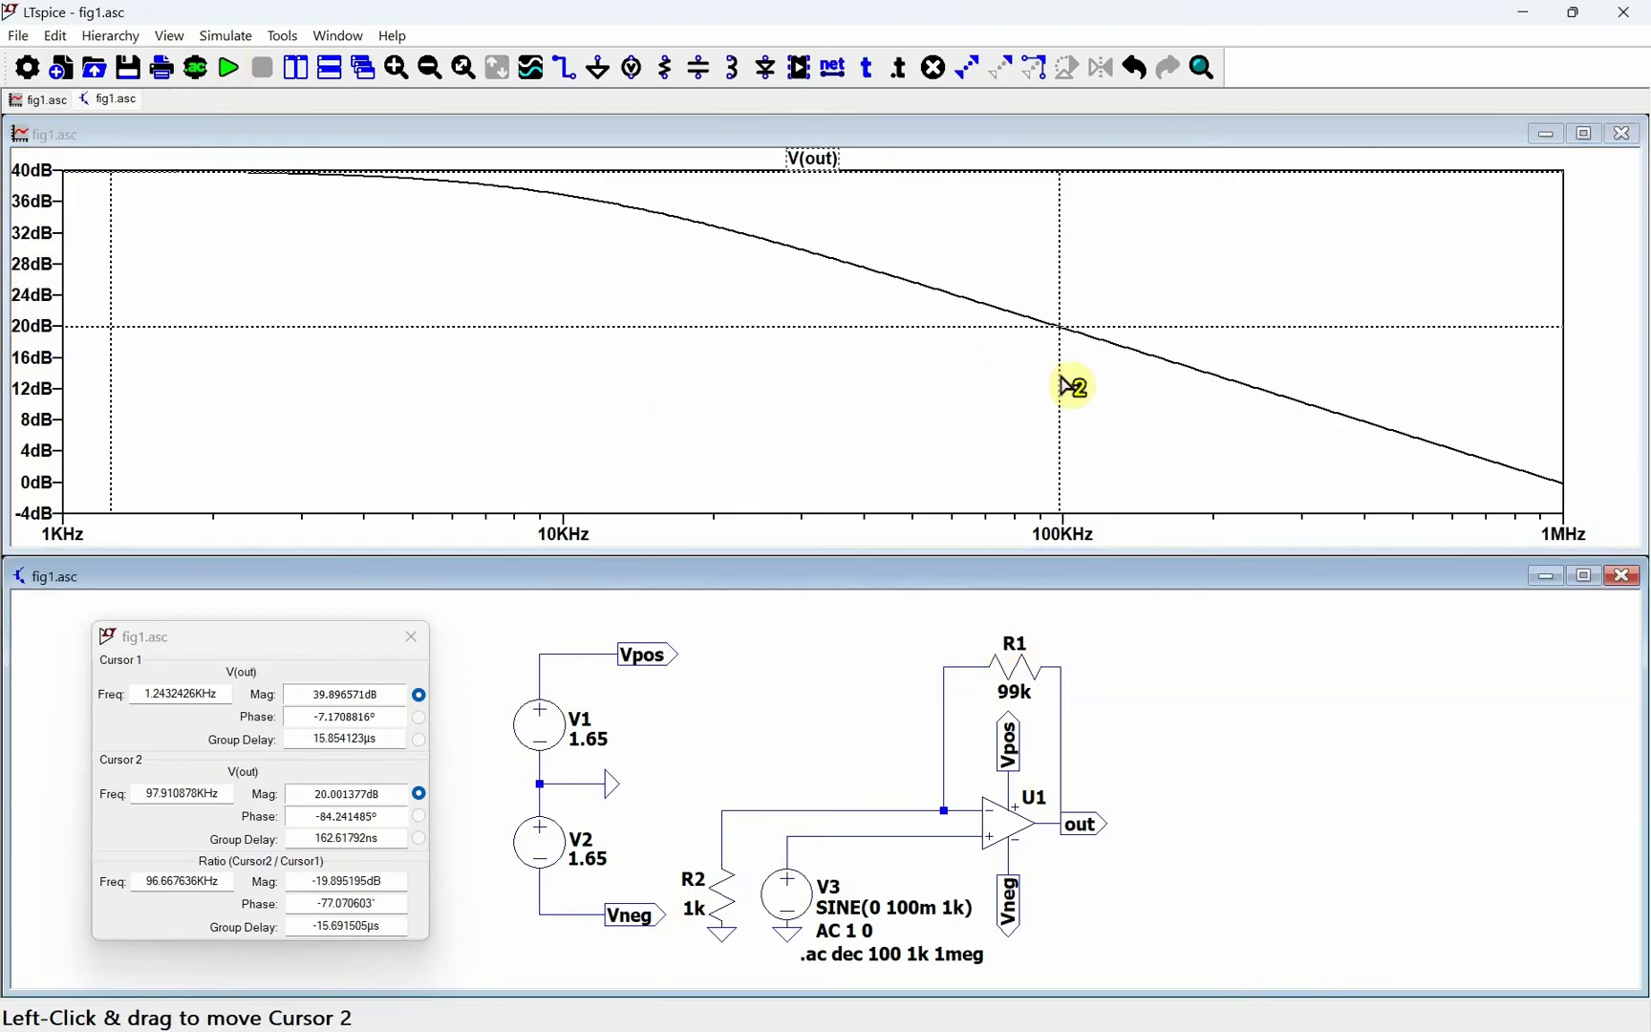
Step: Move cursor 2 to the point where V(out) is 3 dB below cursor 1, and open U1's parameters
drag(1067, 383, 578, 380)
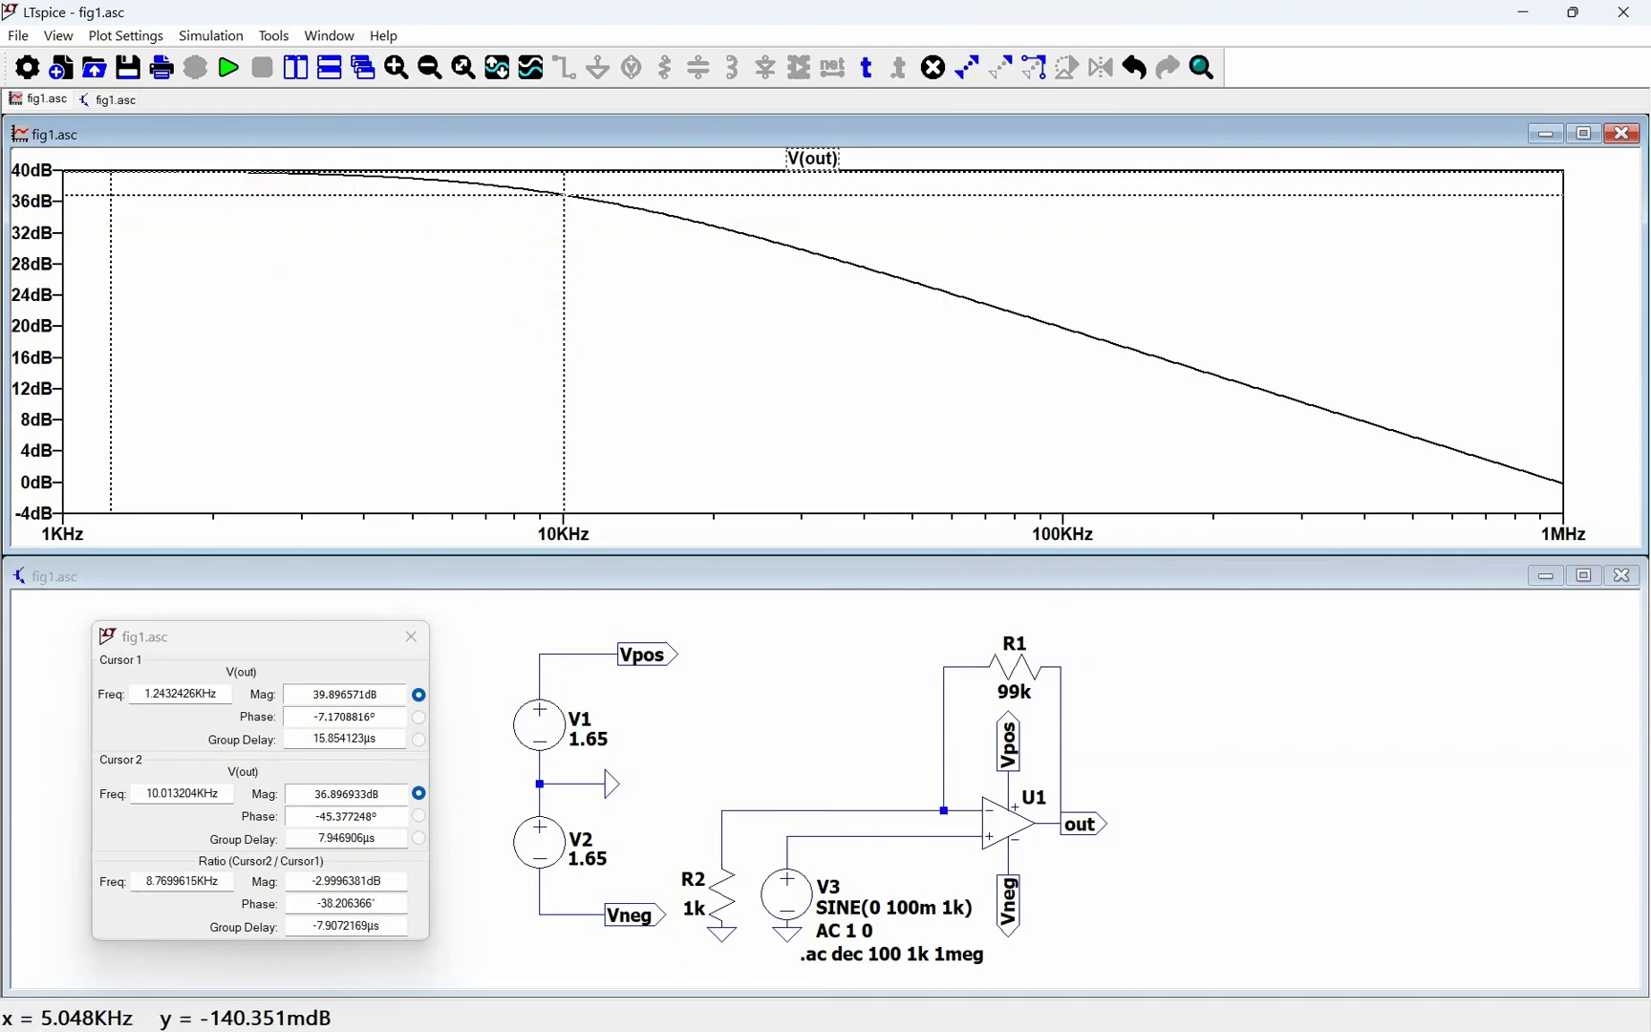
right_click(989, 819)
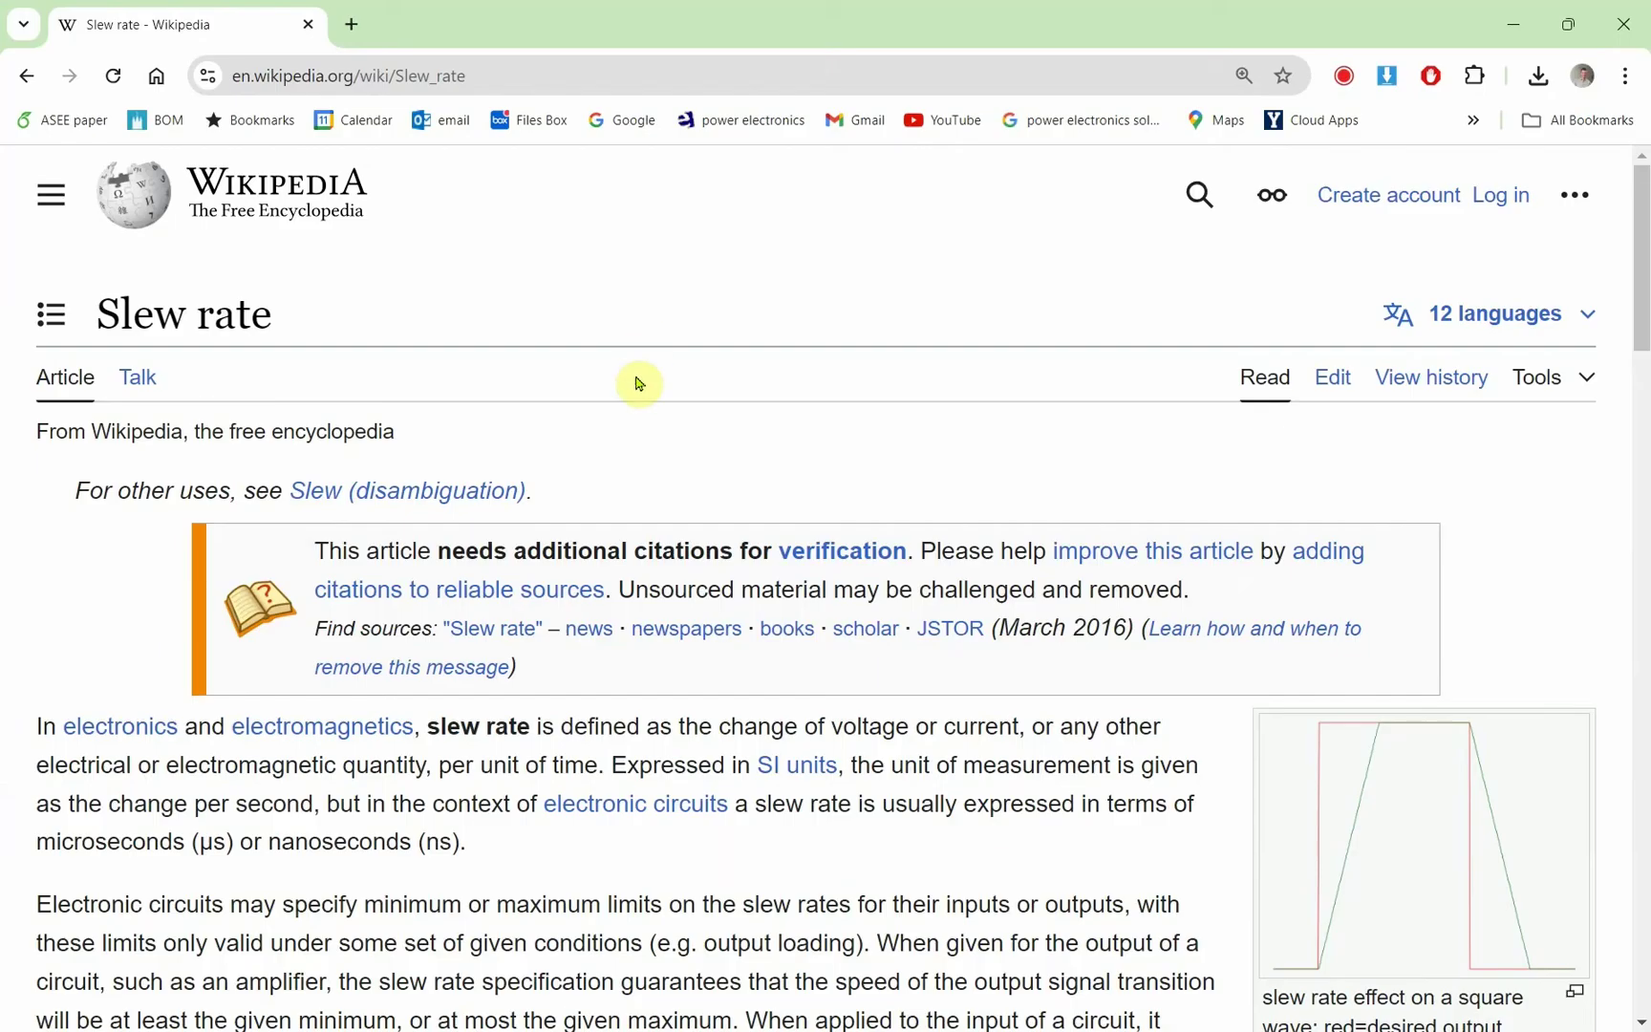
Step: Examine the definition and square-wave figure in Wikipedia's Slew rate article, and return to LTspice
scroll(683, 549, down, 1)
scroll(693, 554, down, 1)
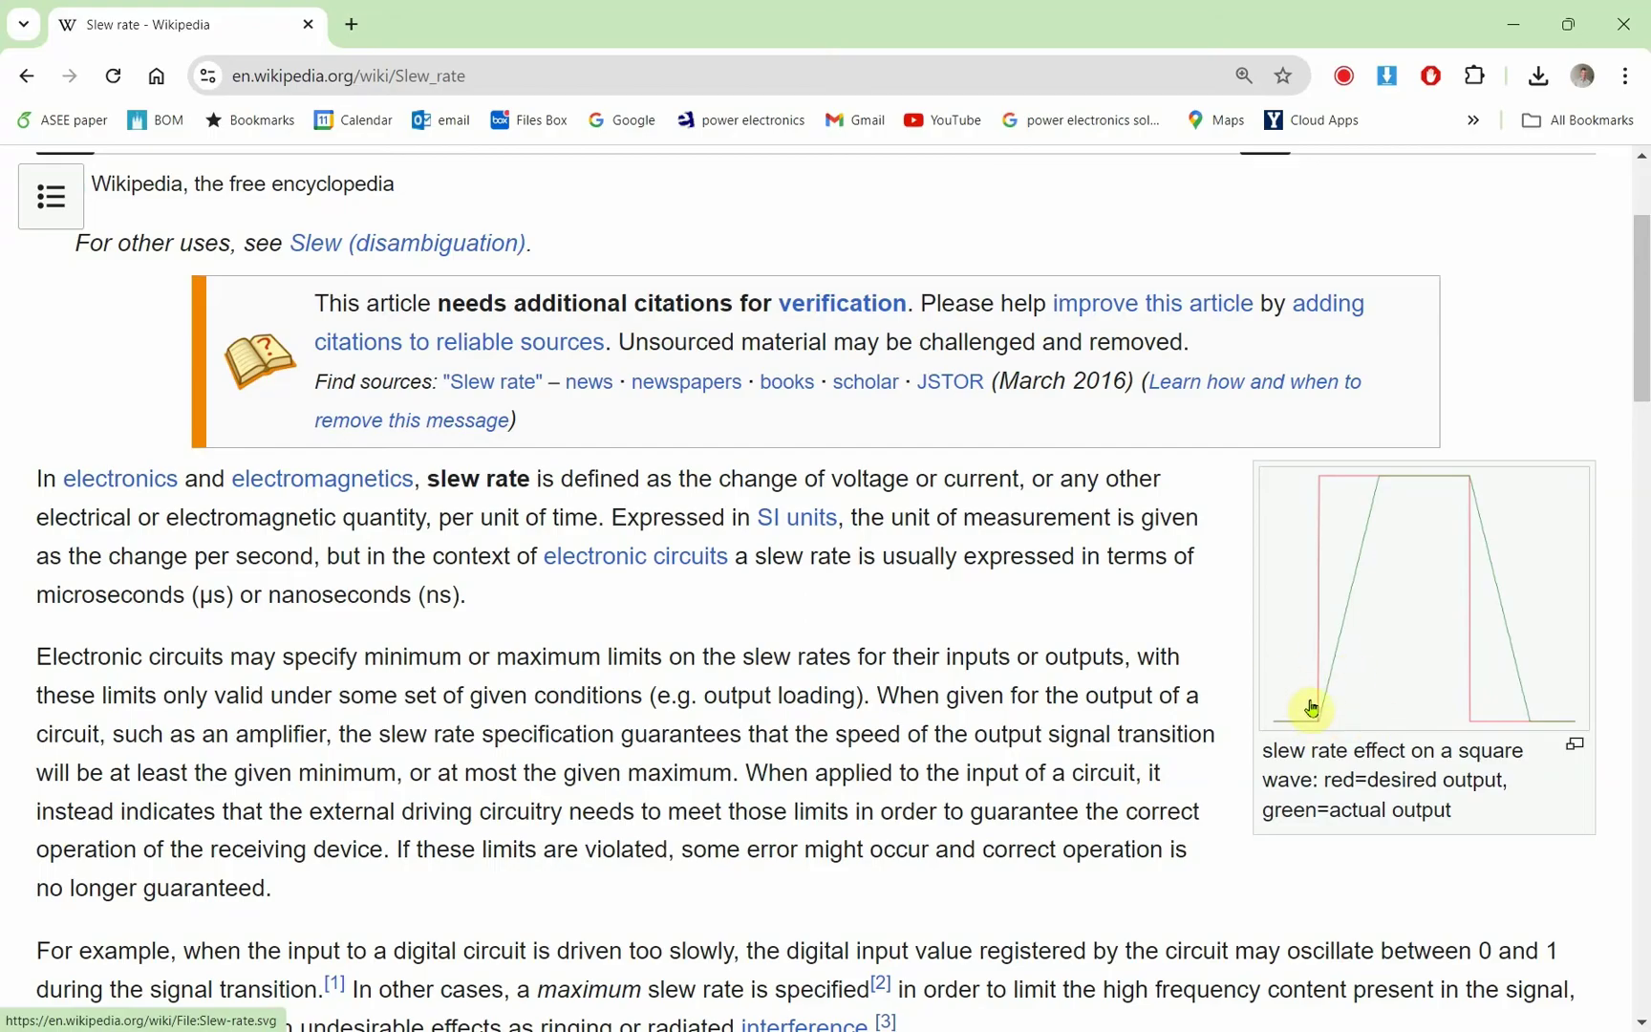
click(1508, 32)
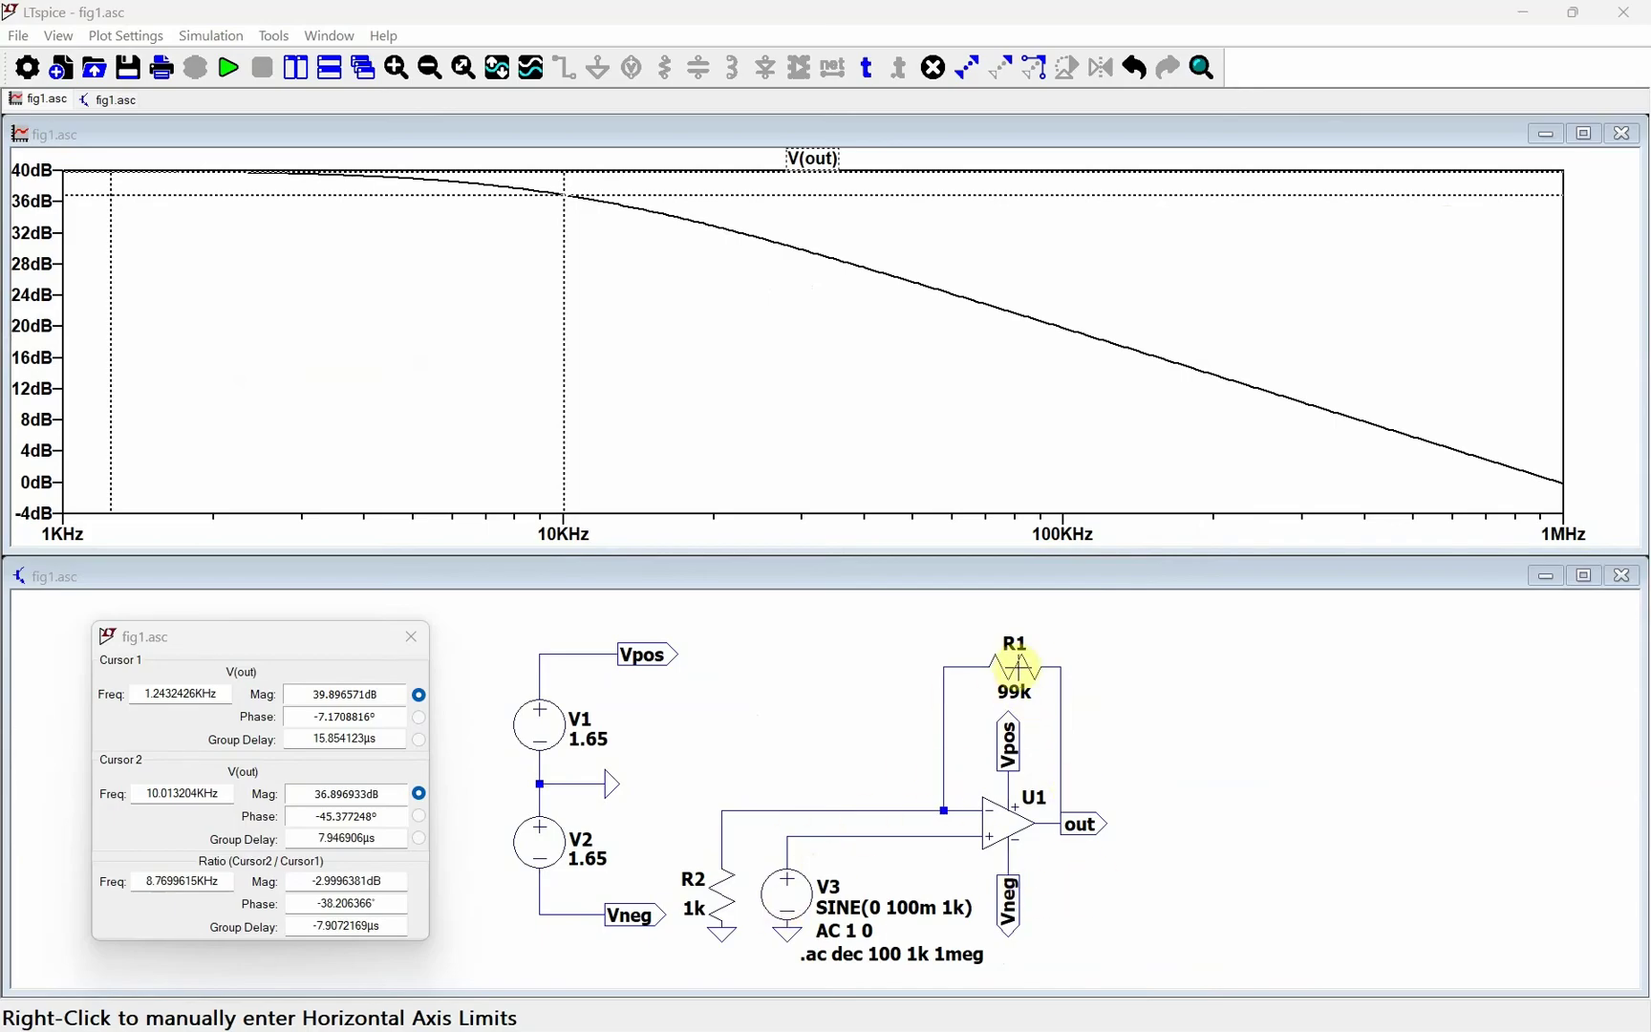
Step: Set R1's resistance to 1k
right_click(1018, 666)
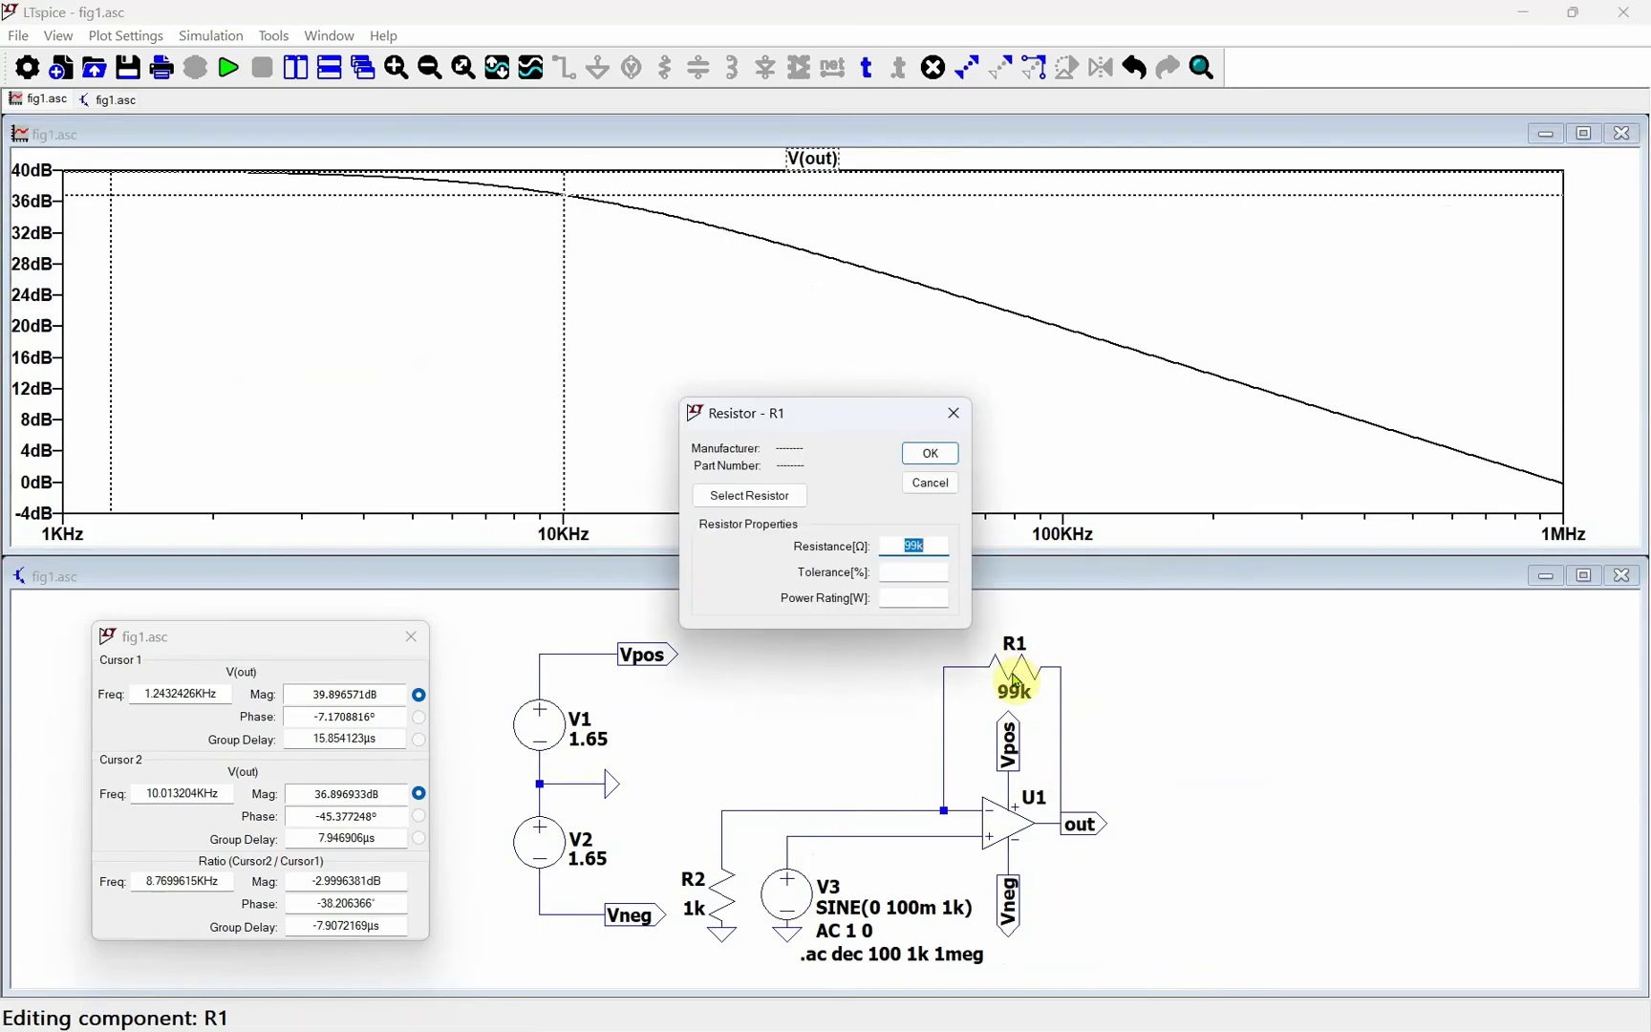
text(1k)
key(Return)
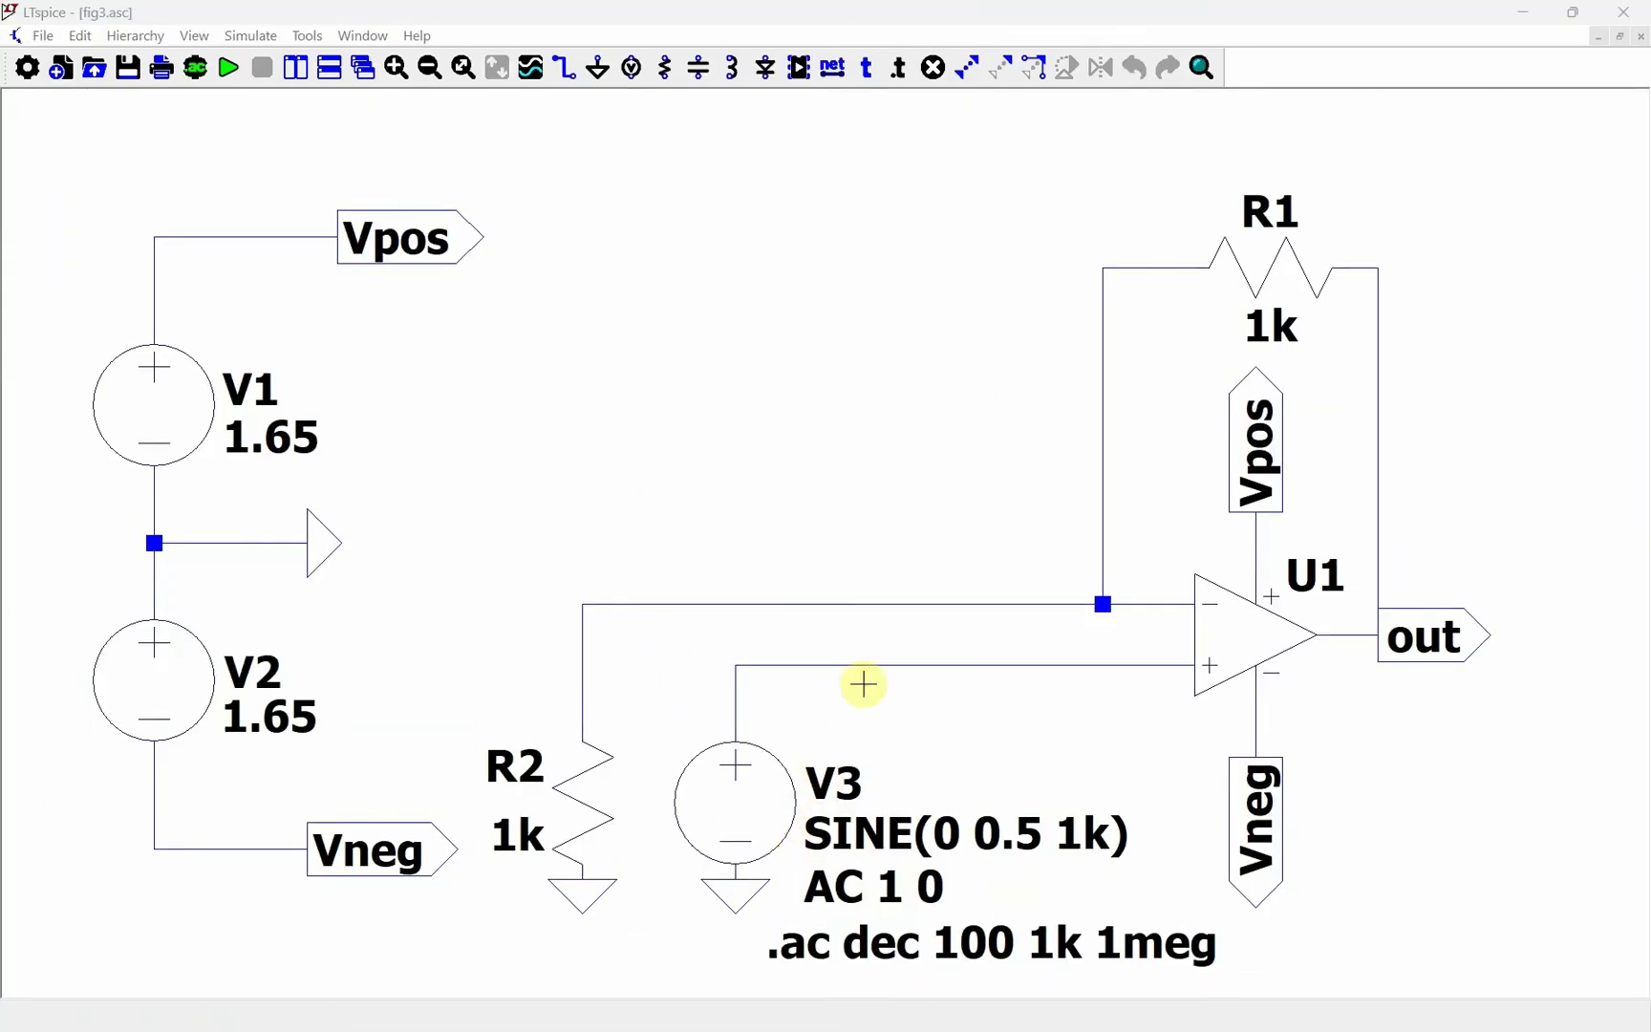
Step: Change V3 to a PULSE source with Vinitial 0, Von 0.5, Tdelay 0, Trise 1n, Tfall 1n, Ton 2u and Tperiod 4u
right_click(746, 808)
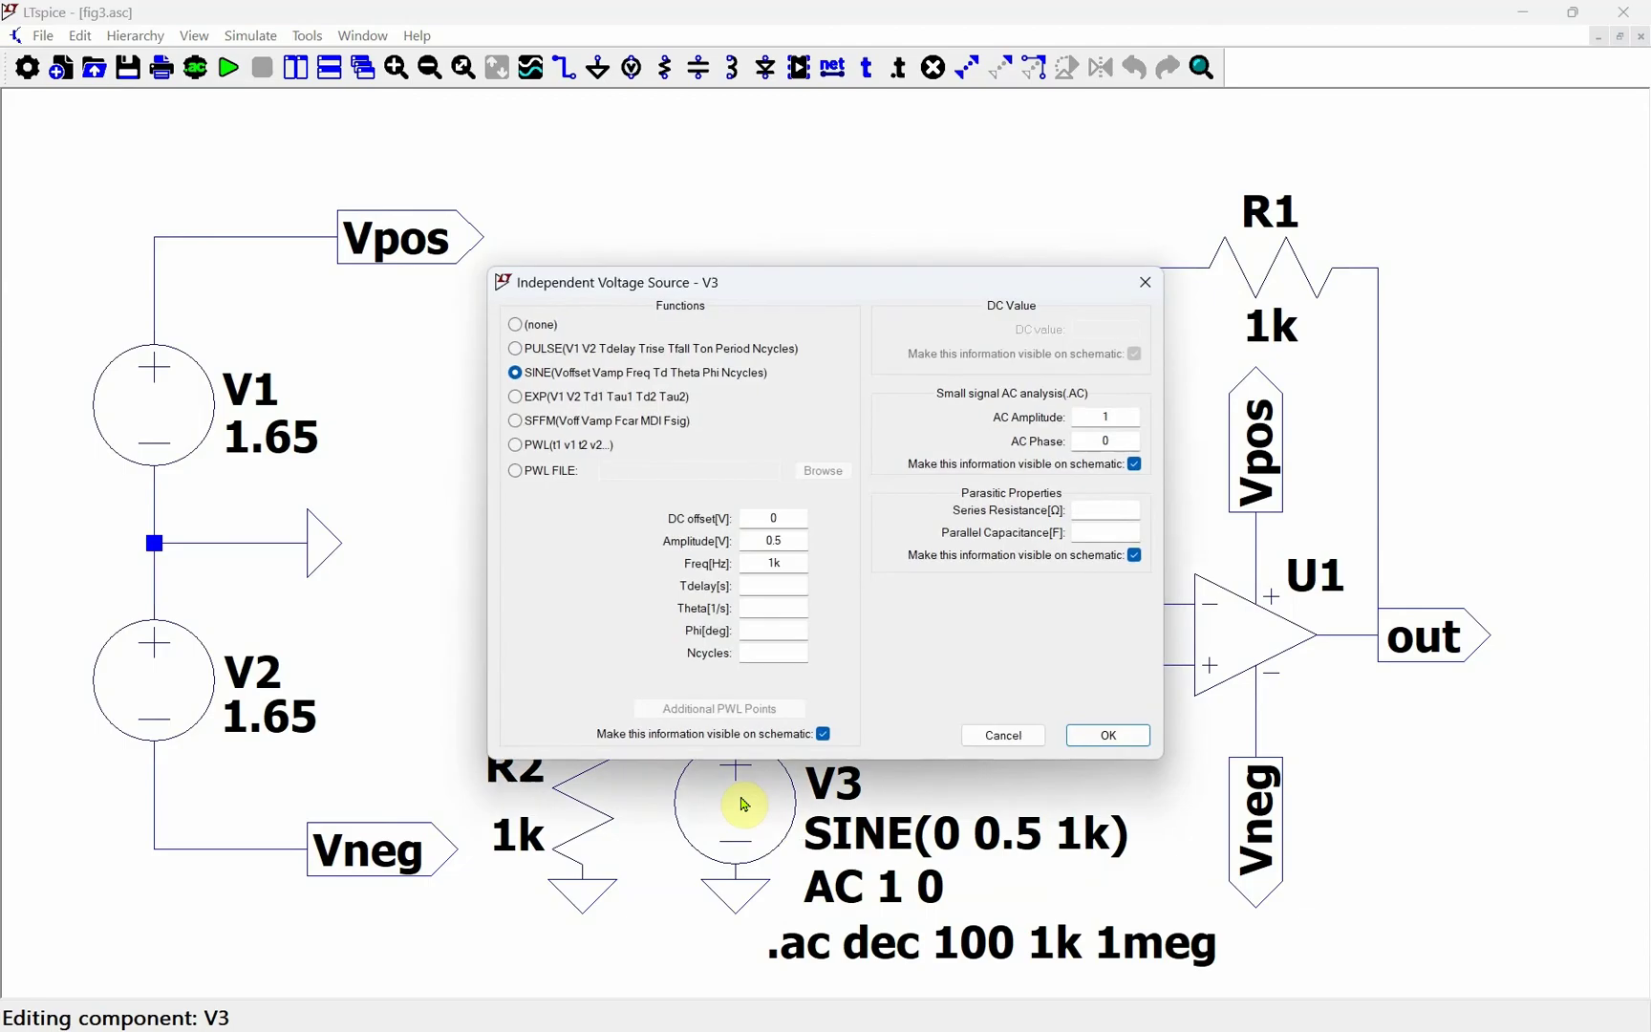
click(516, 350)
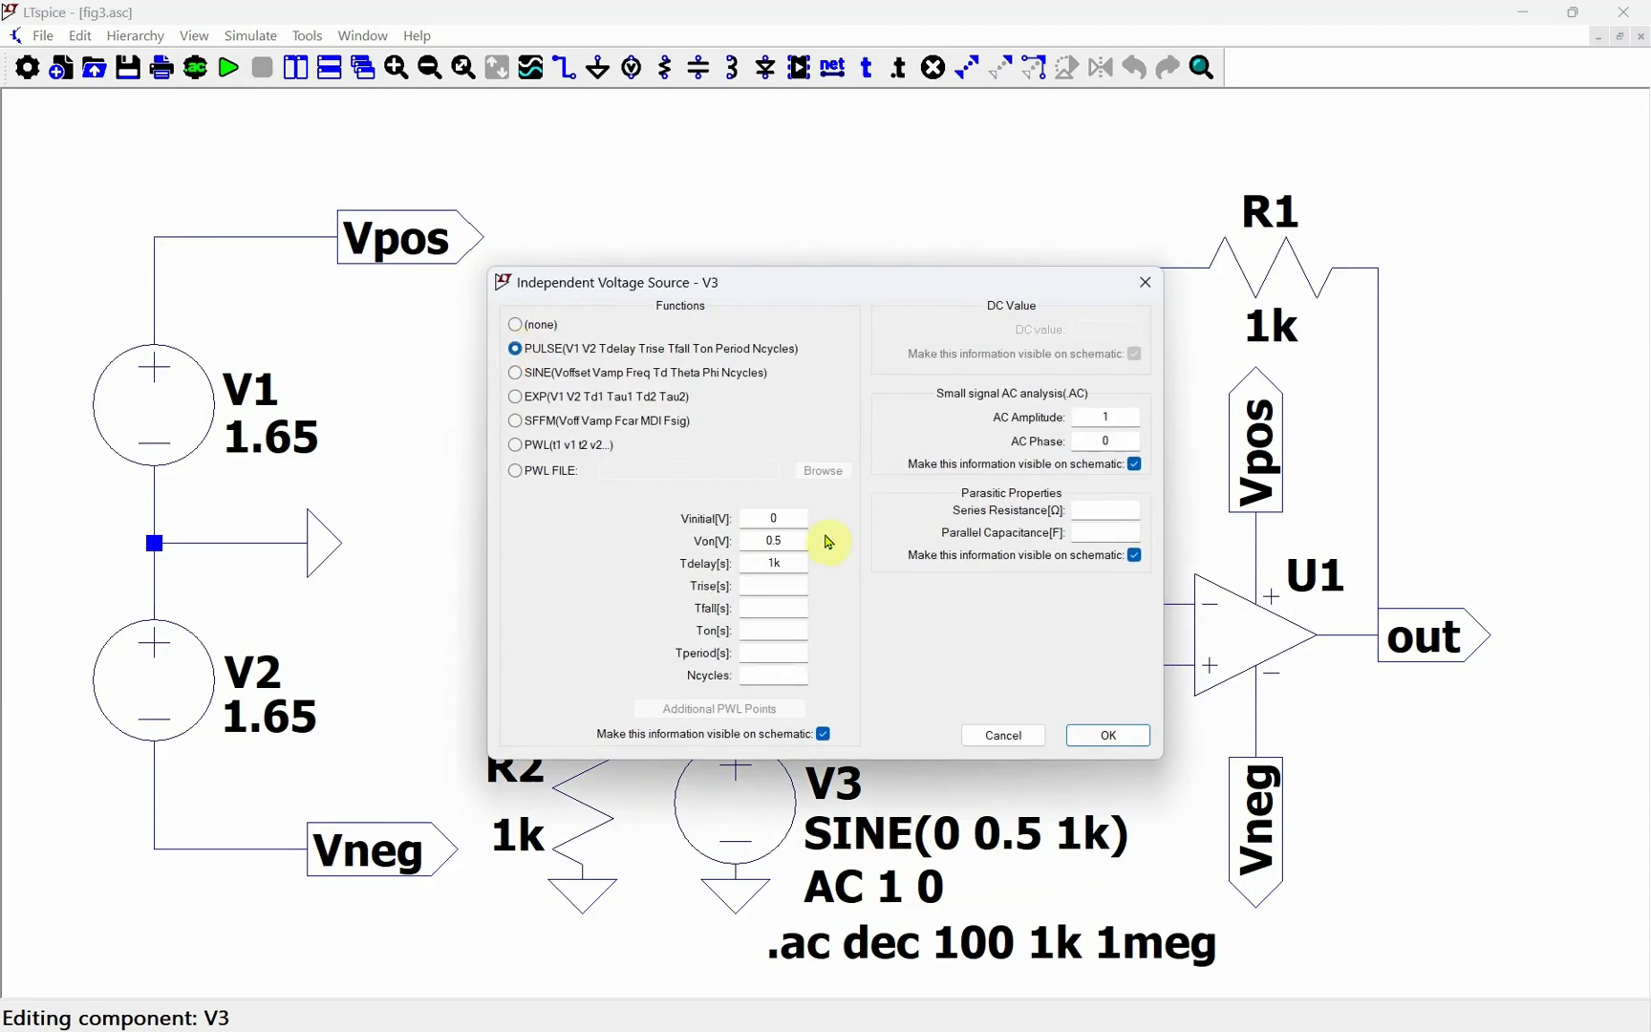
click(769, 518)
click(790, 540)
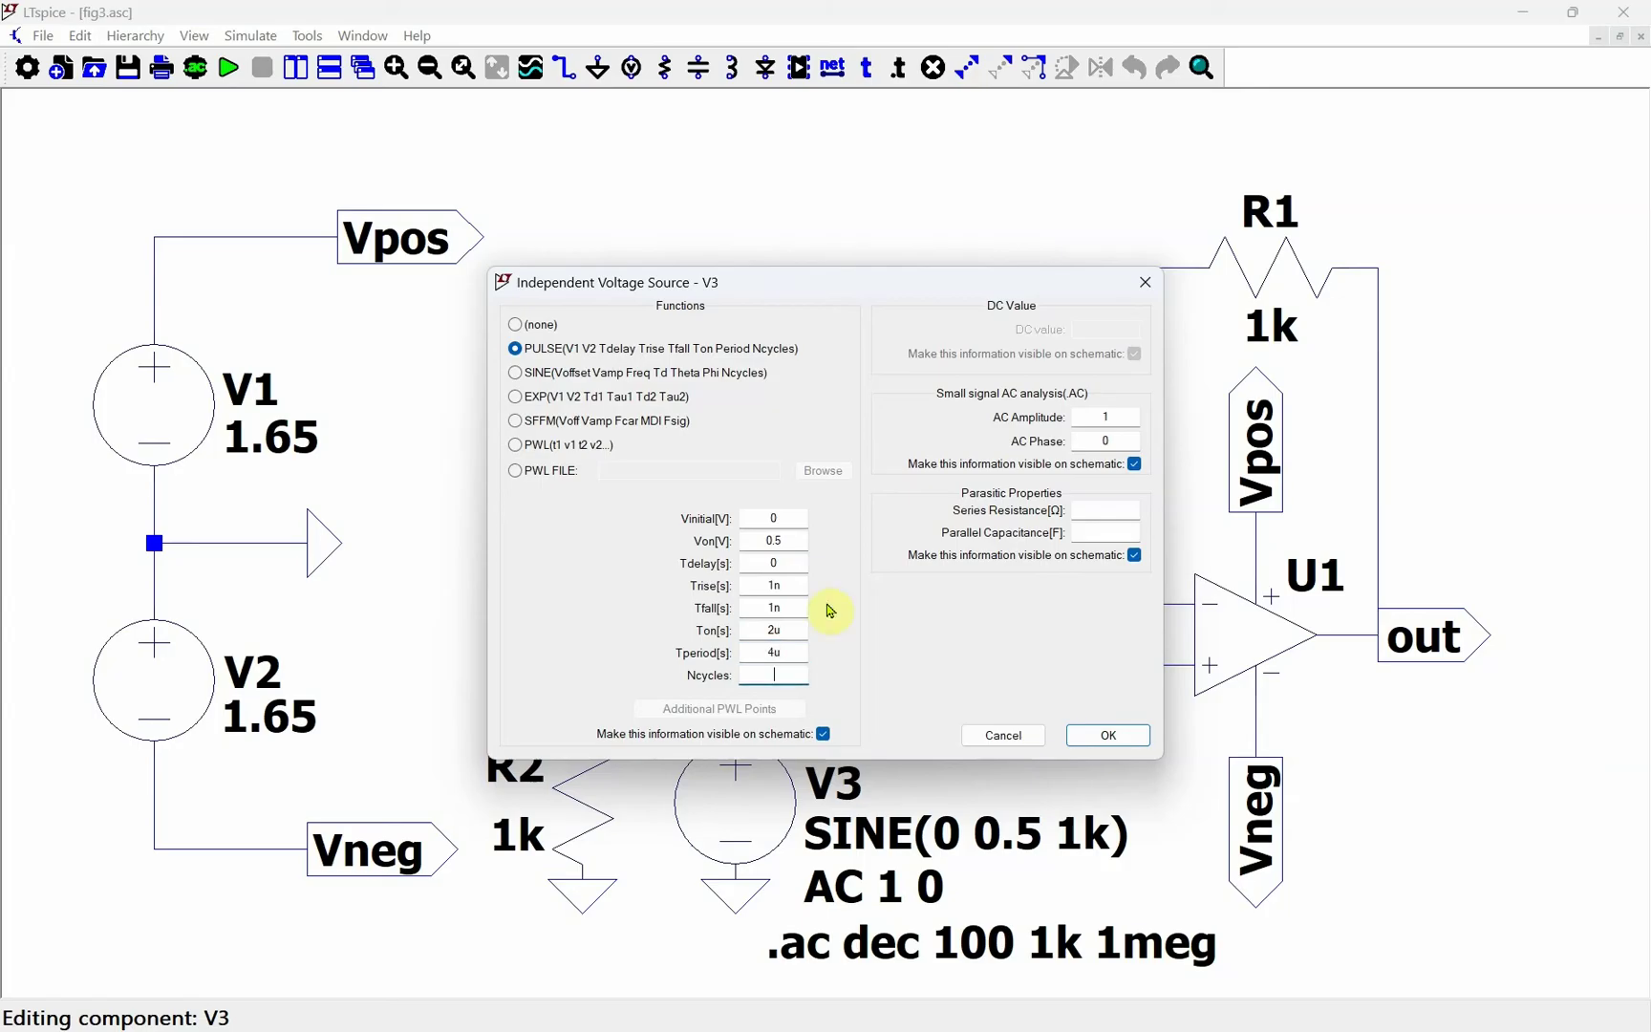
click(1099, 735)
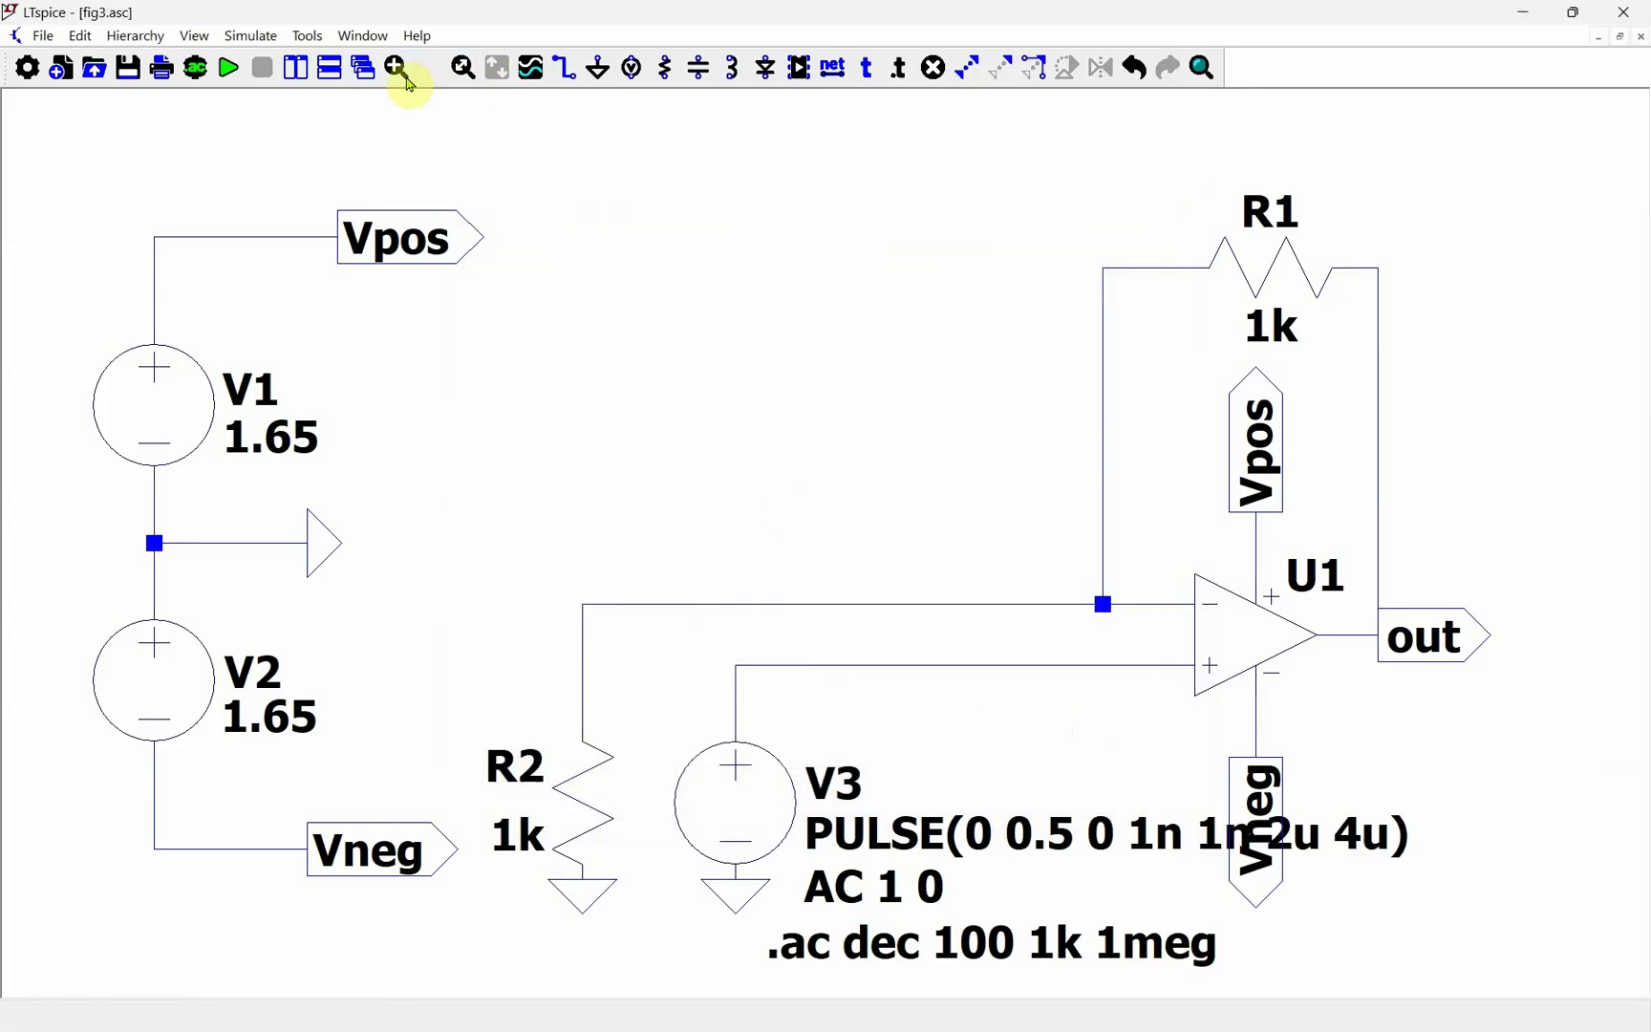
Step: Configure a transient analysis with a 12u stop time and place its directive below the AC directive
click(254, 38)
click(279, 238)
click(594, 375)
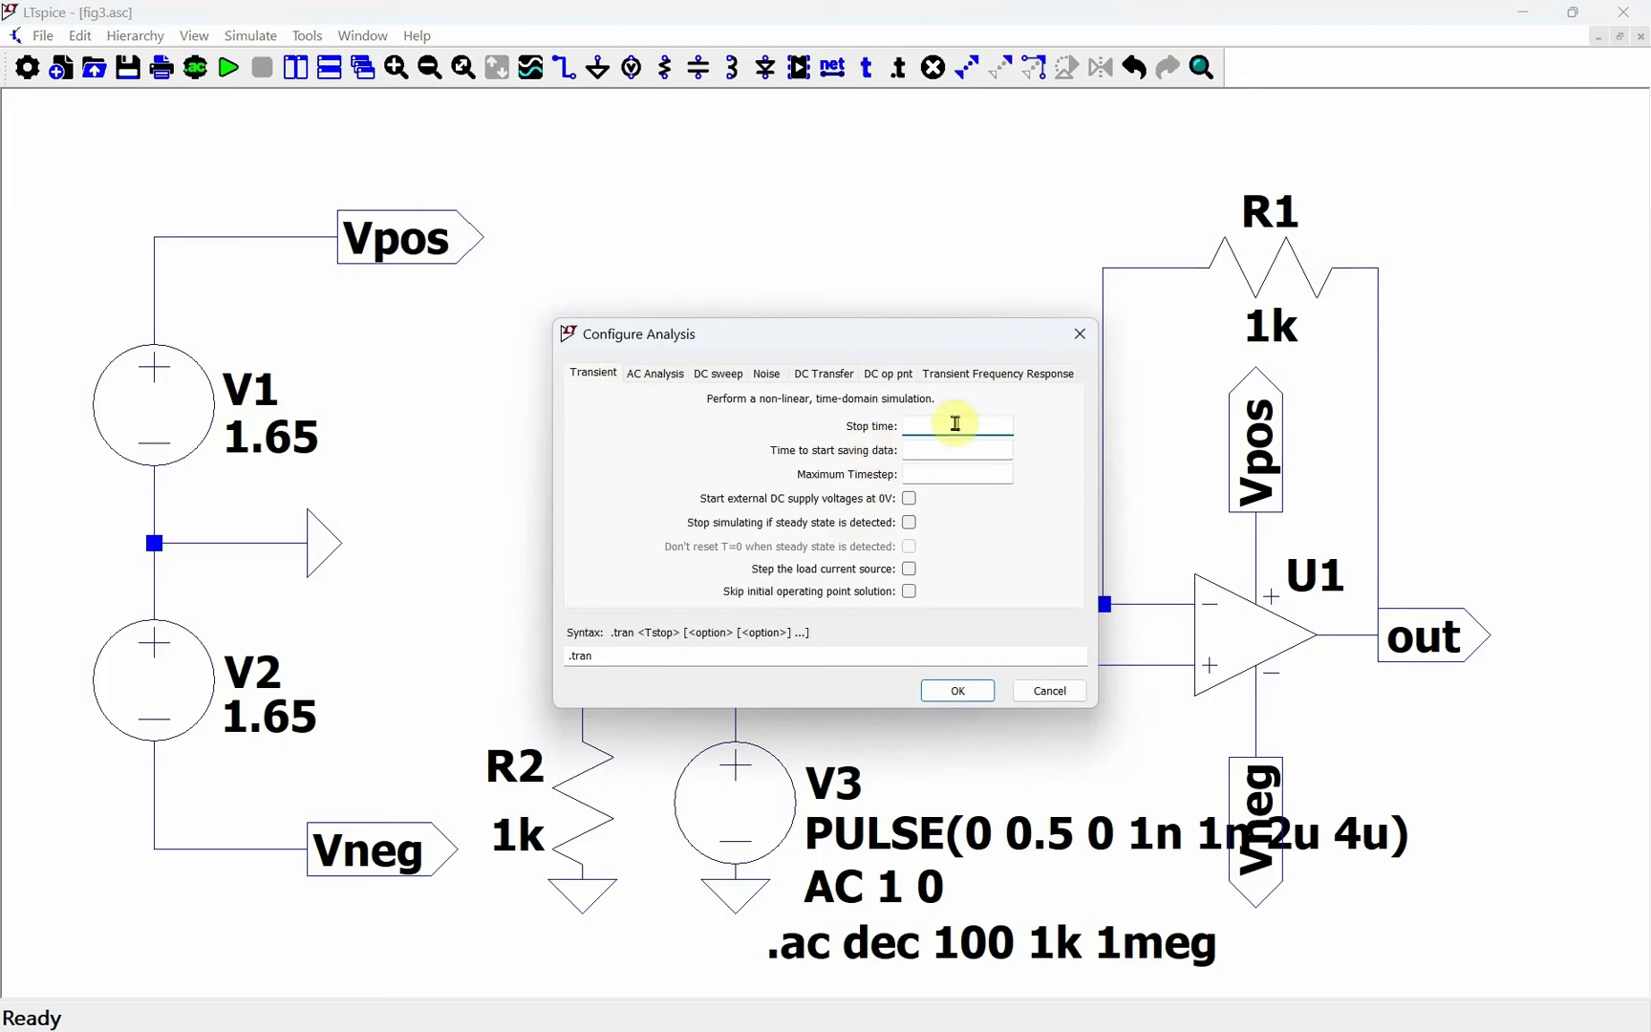
click(958, 693)
click(961, 690)
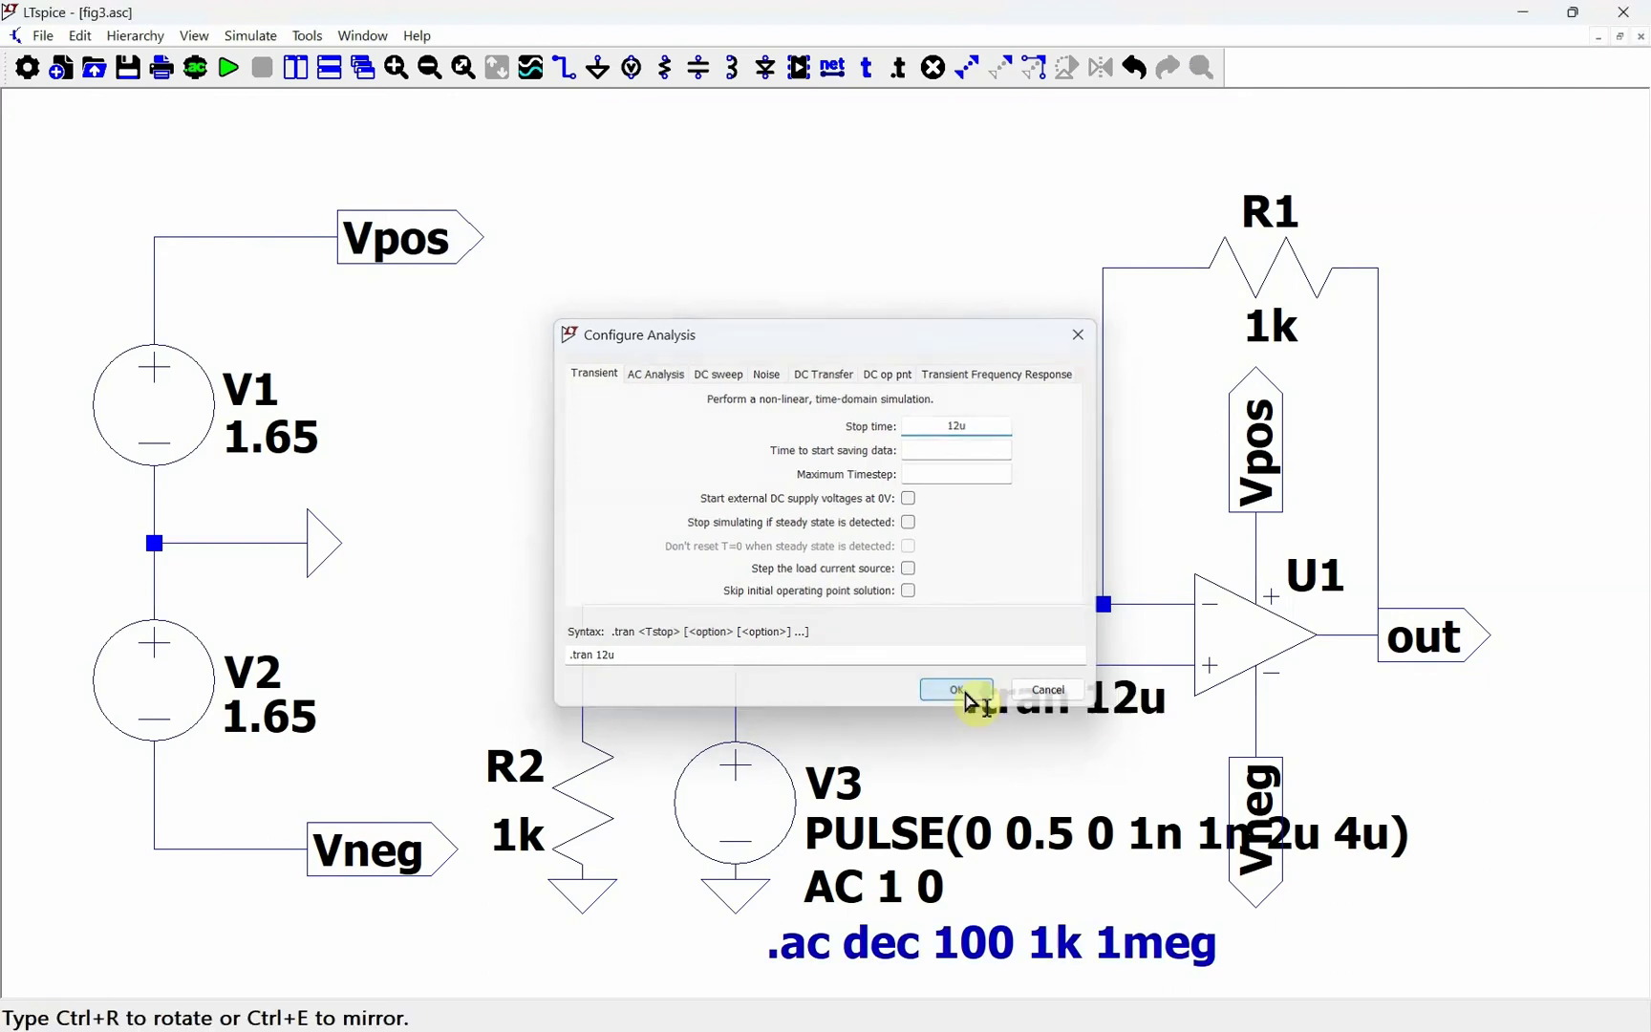
click(800, 659)
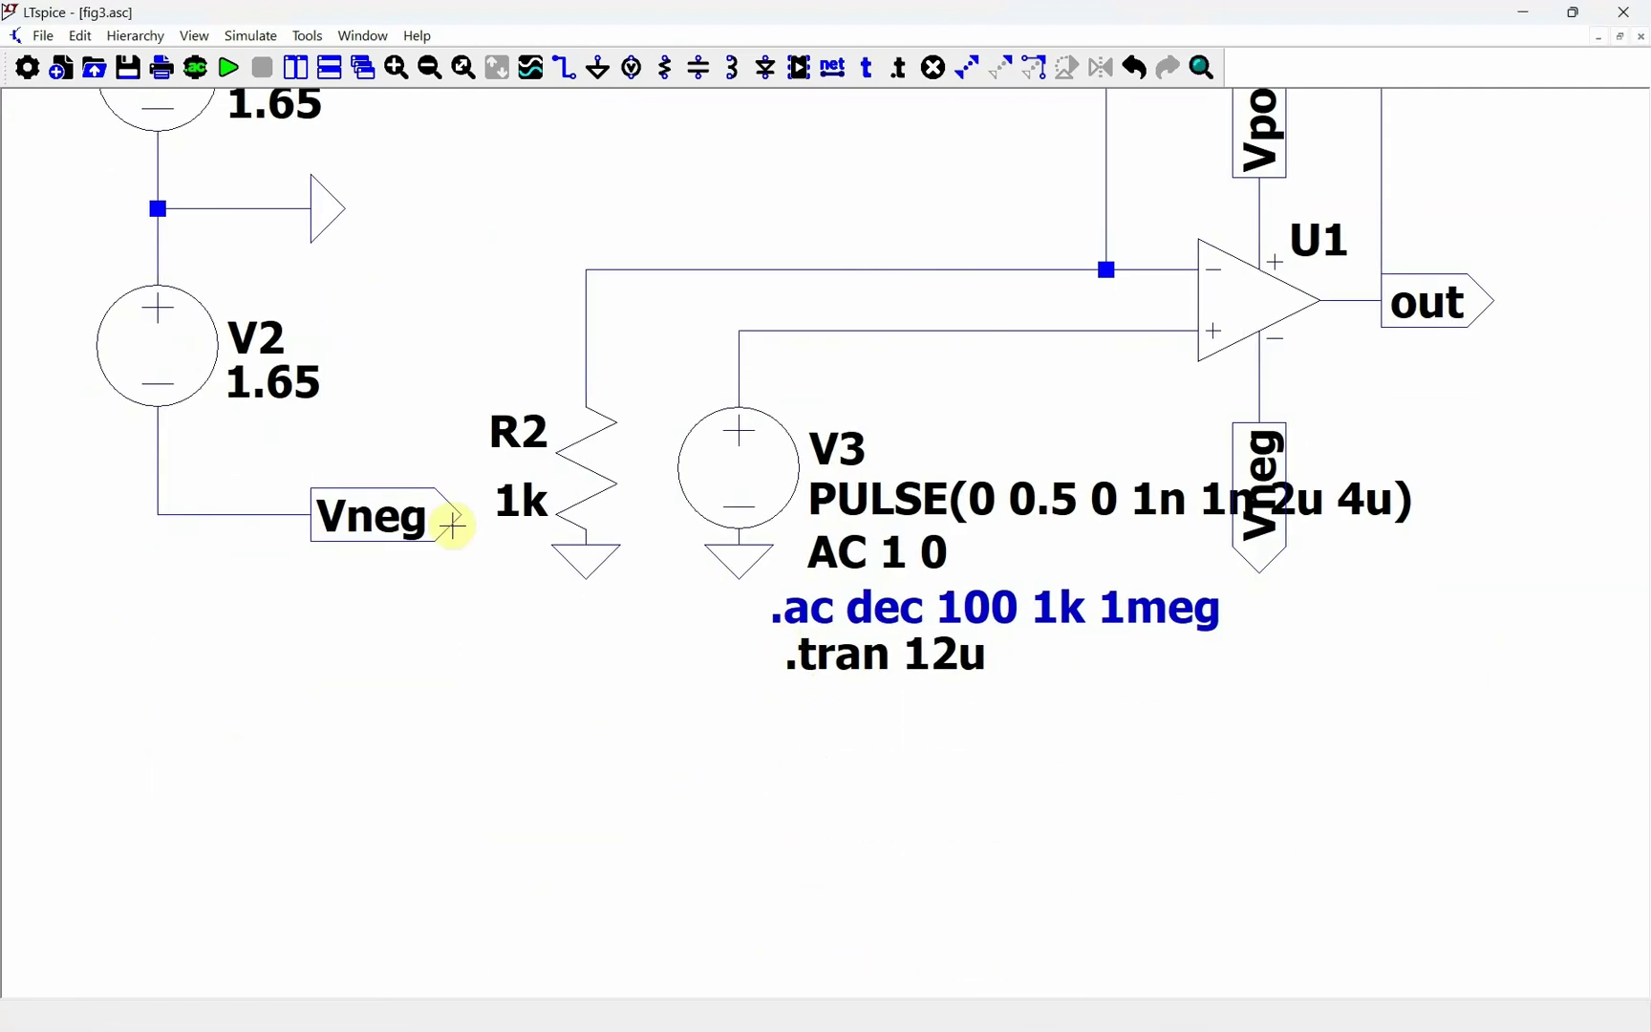
Step: Run the transient simulation and plot V(out) together with the input voltage V(n002)
click(465, 69)
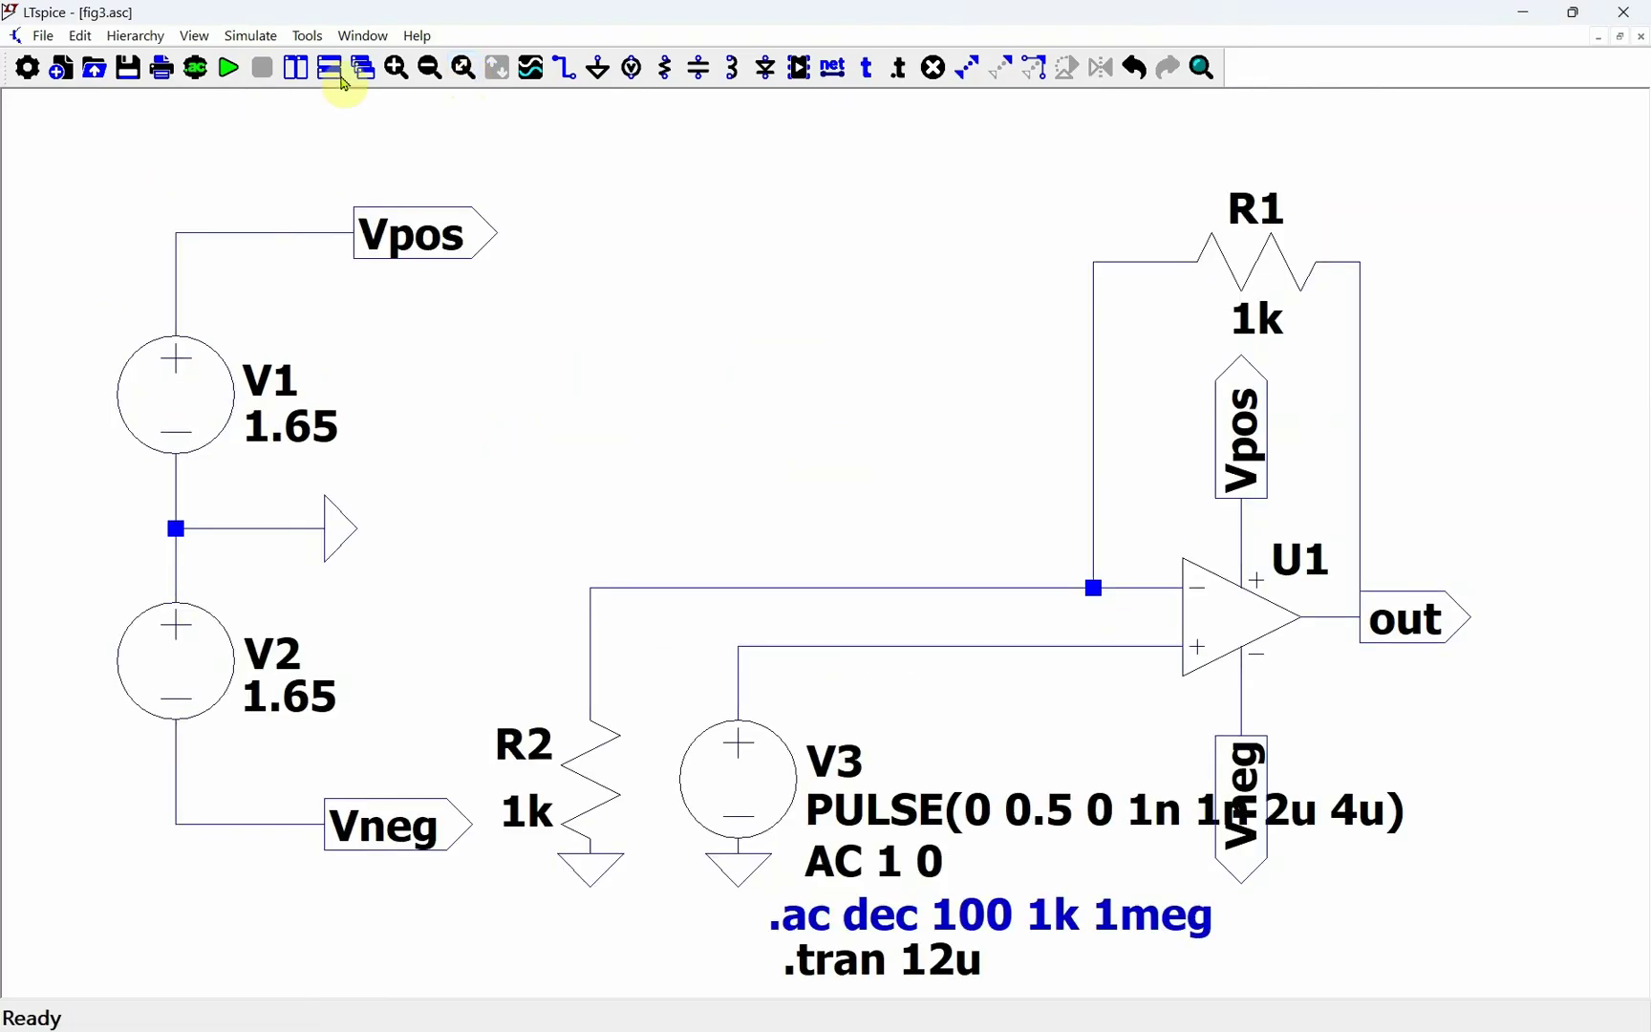
click(228, 68)
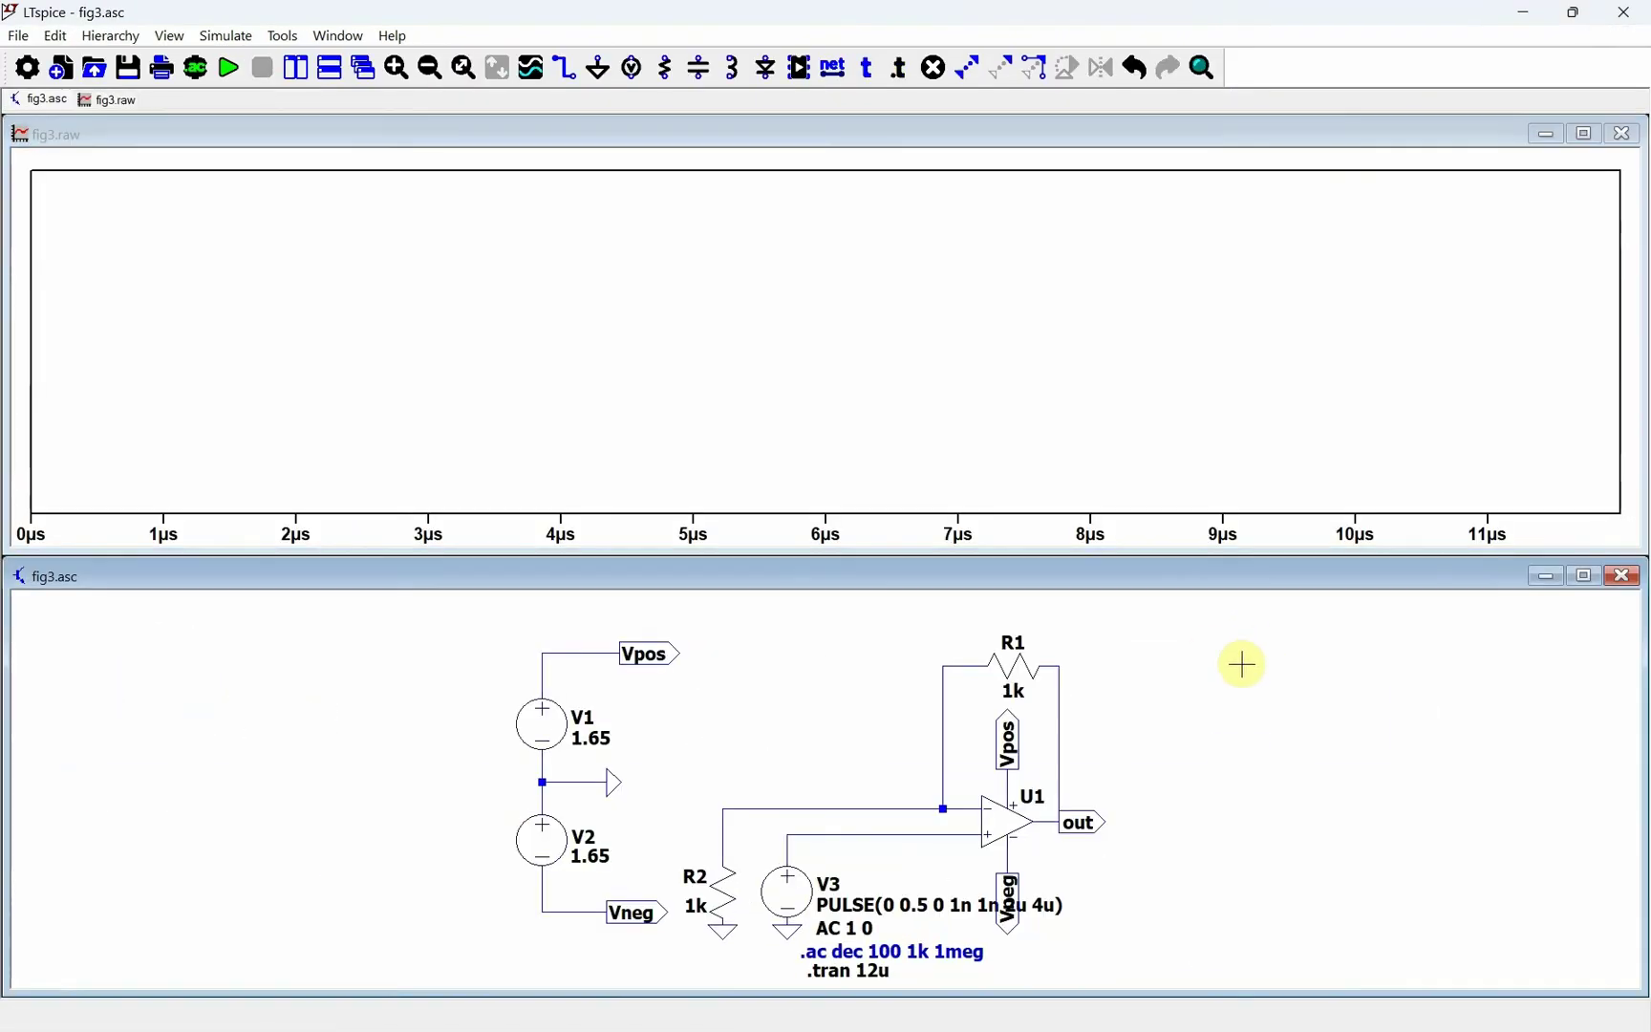
click(1059, 732)
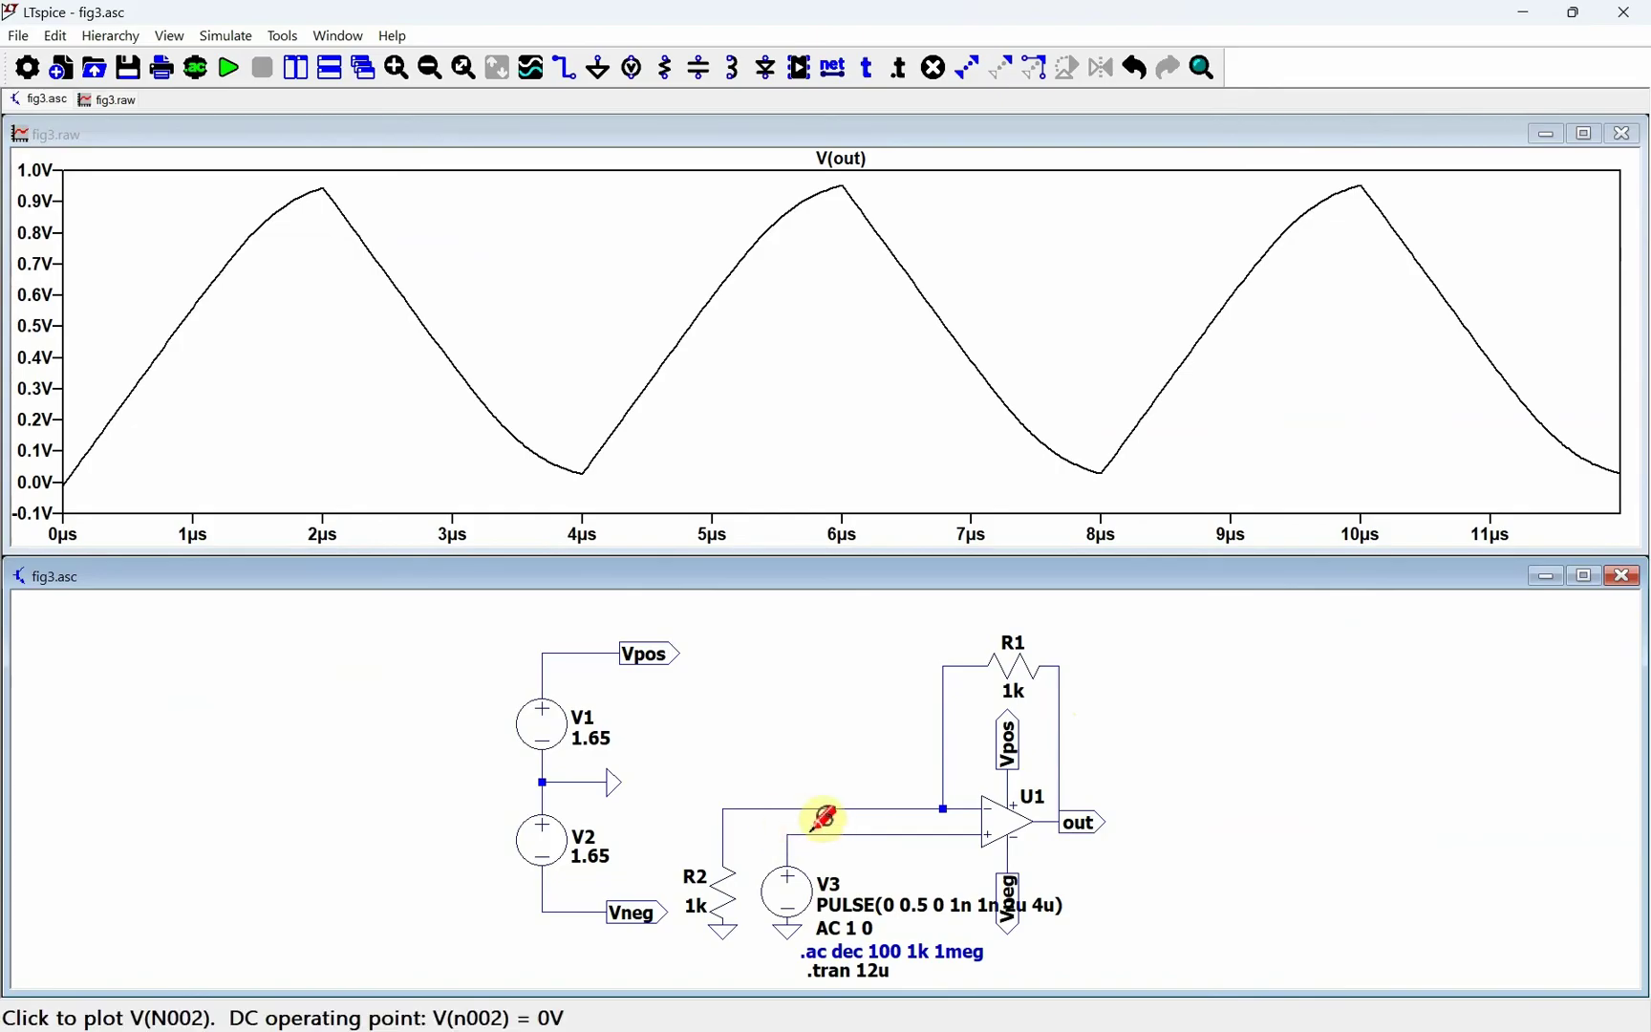
click(809, 833)
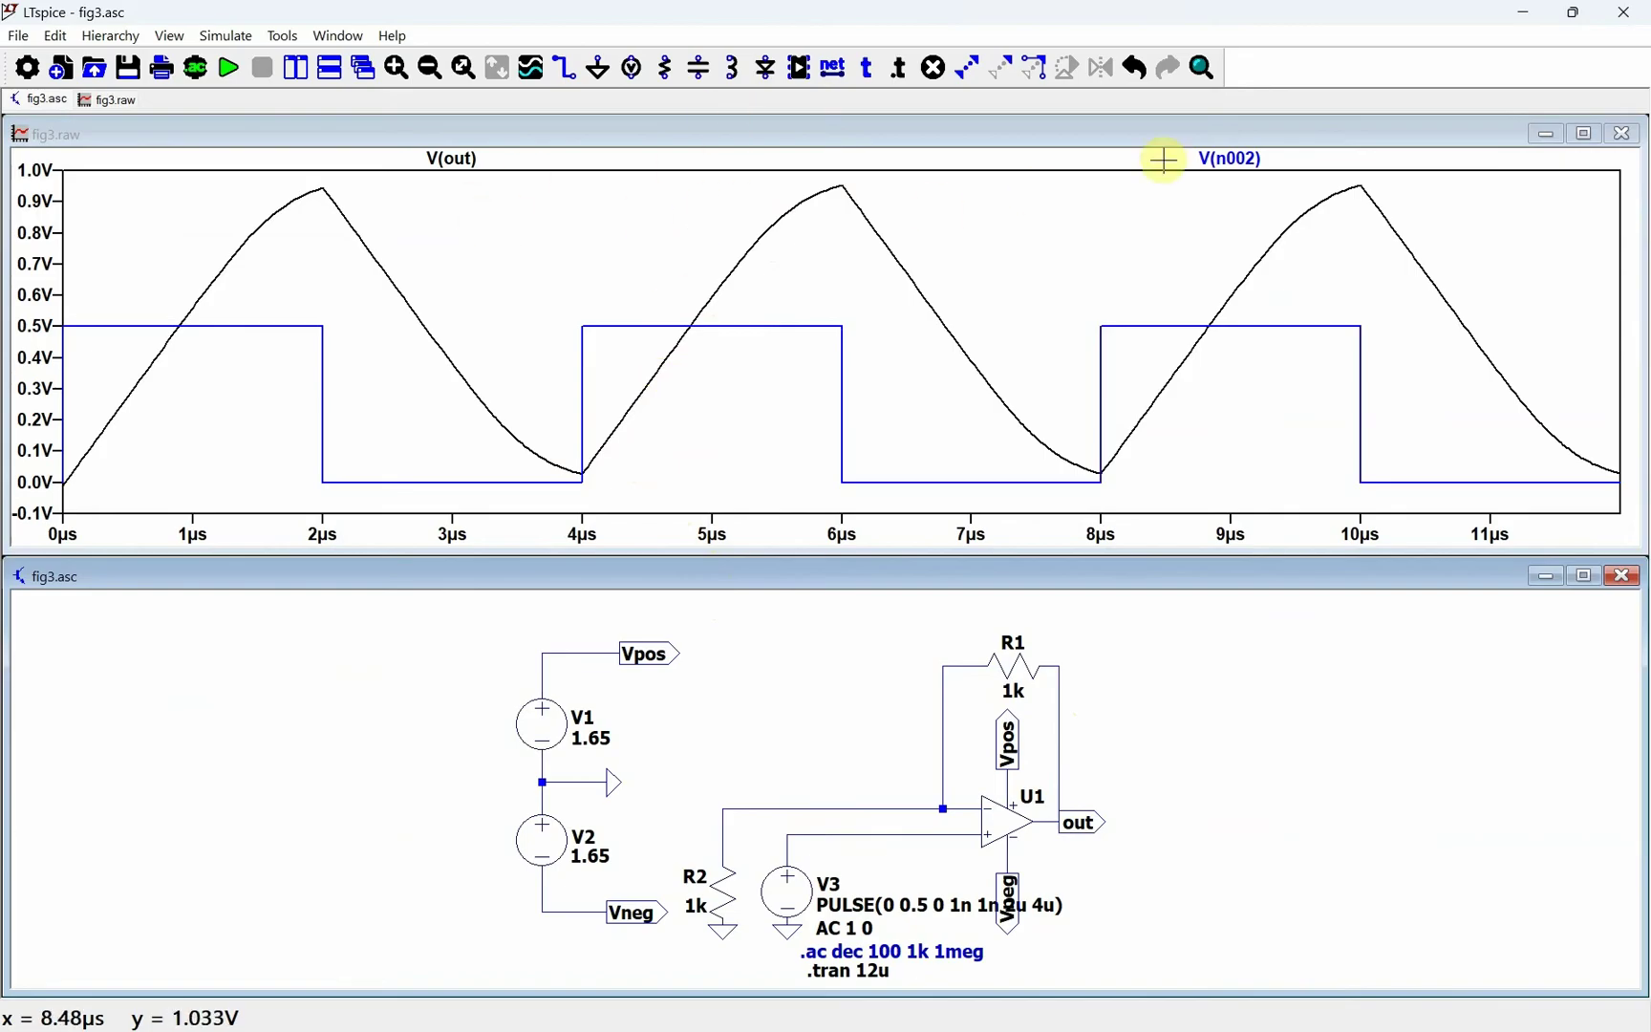
Step: Measure V(out)'s slope with two cursors on its second rising edge, and close the cursor readout
click(469, 160)
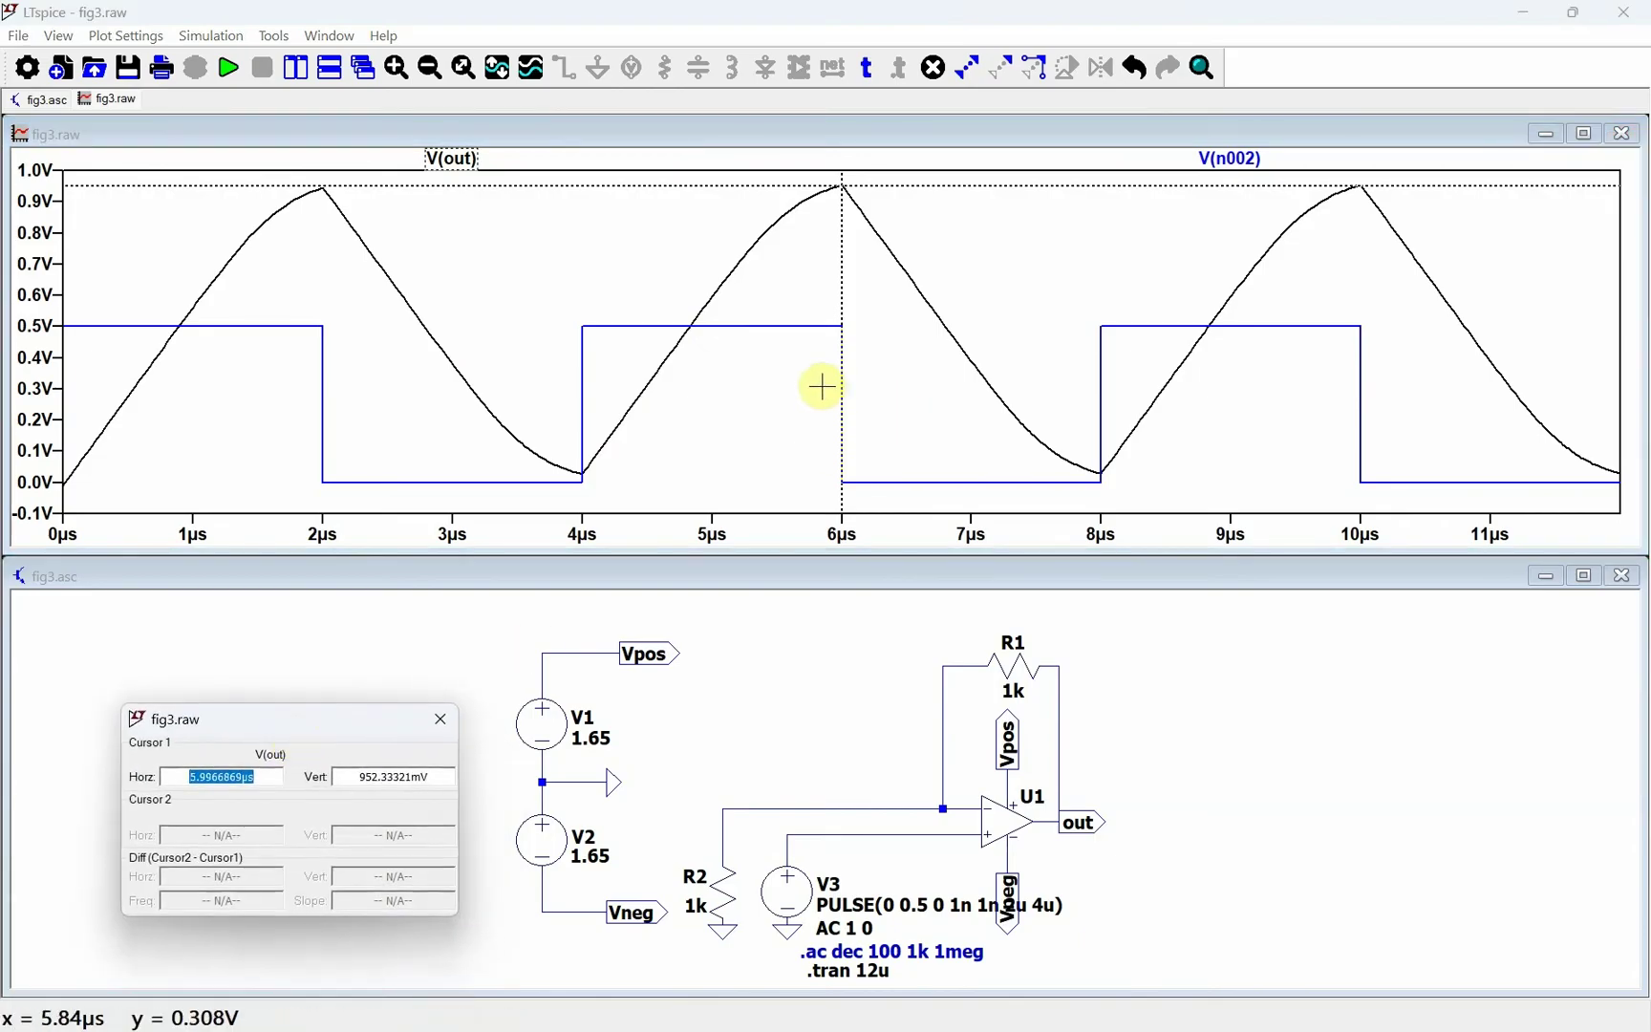
click(461, 160)
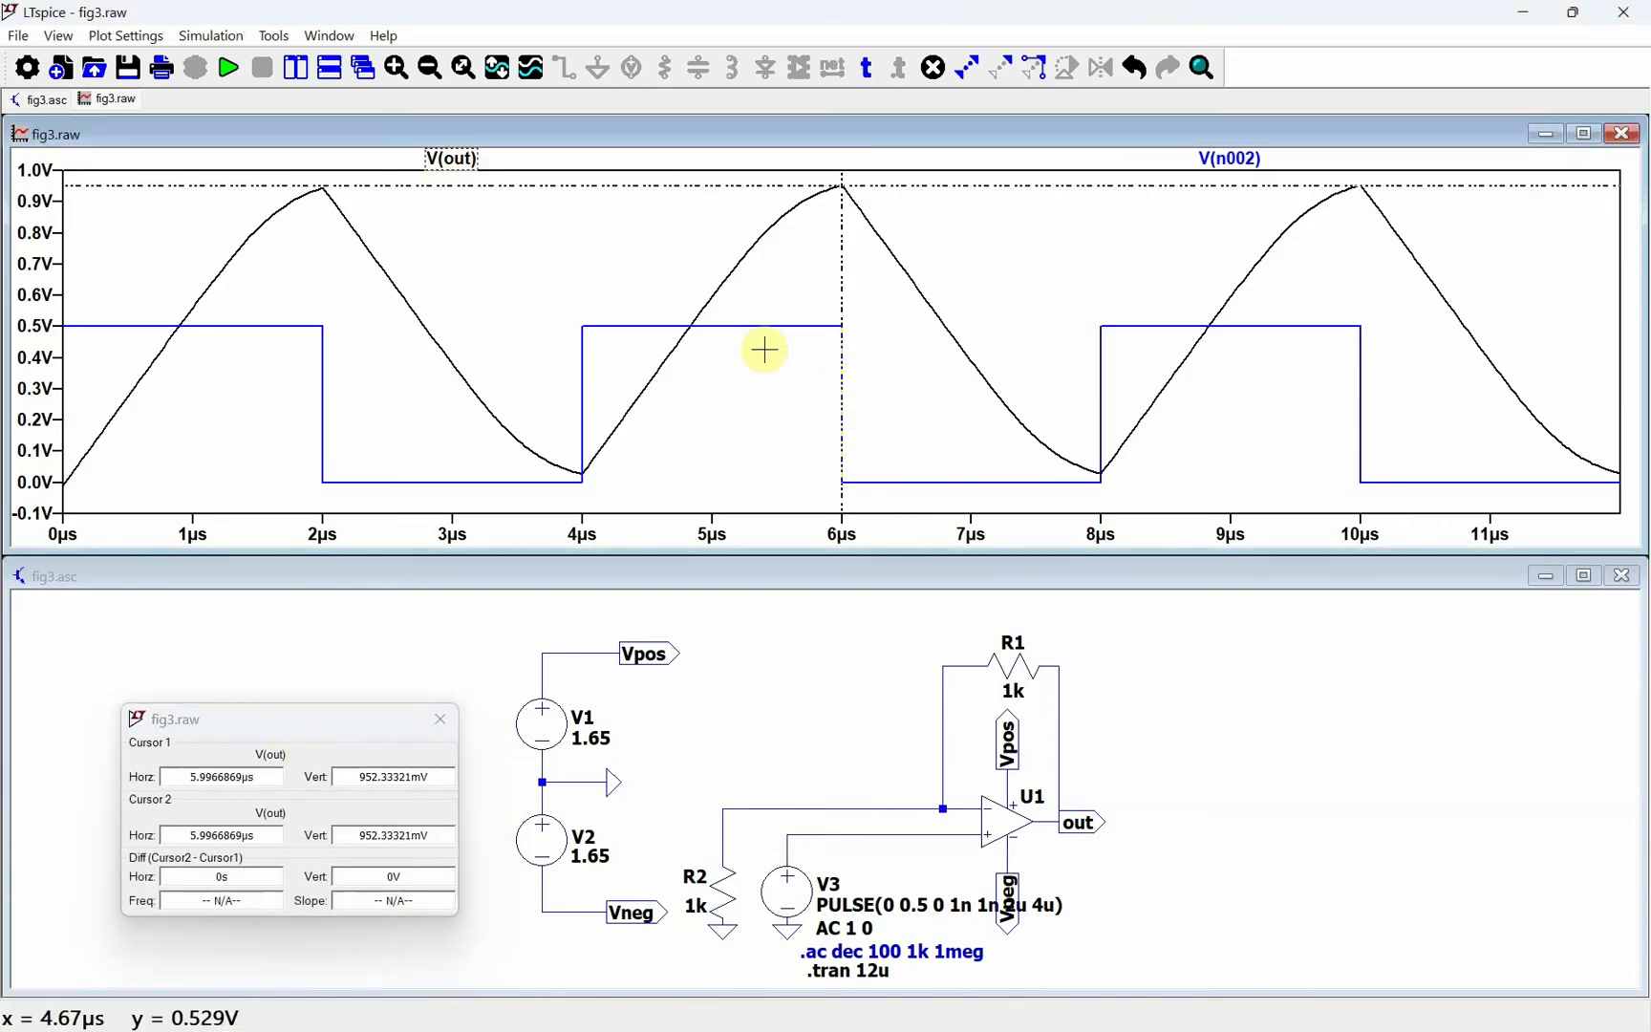
drag(852, 288, 605, 387)
drag(851, 384, 627, 441)
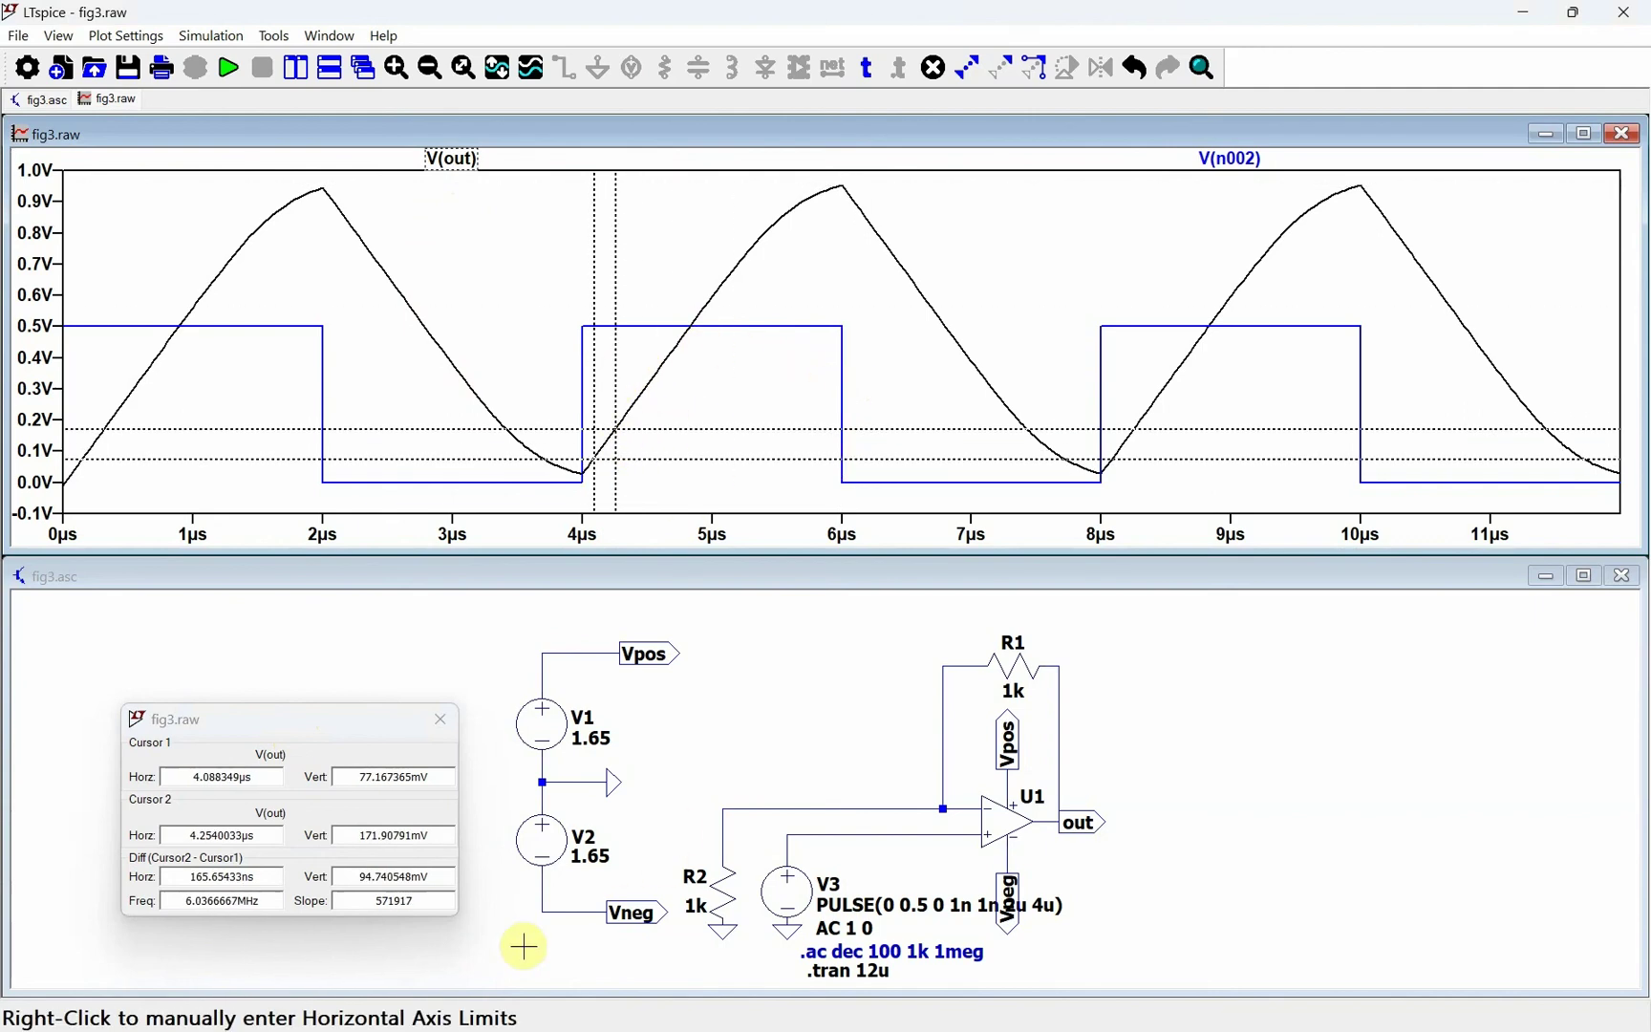
click(397, 903)
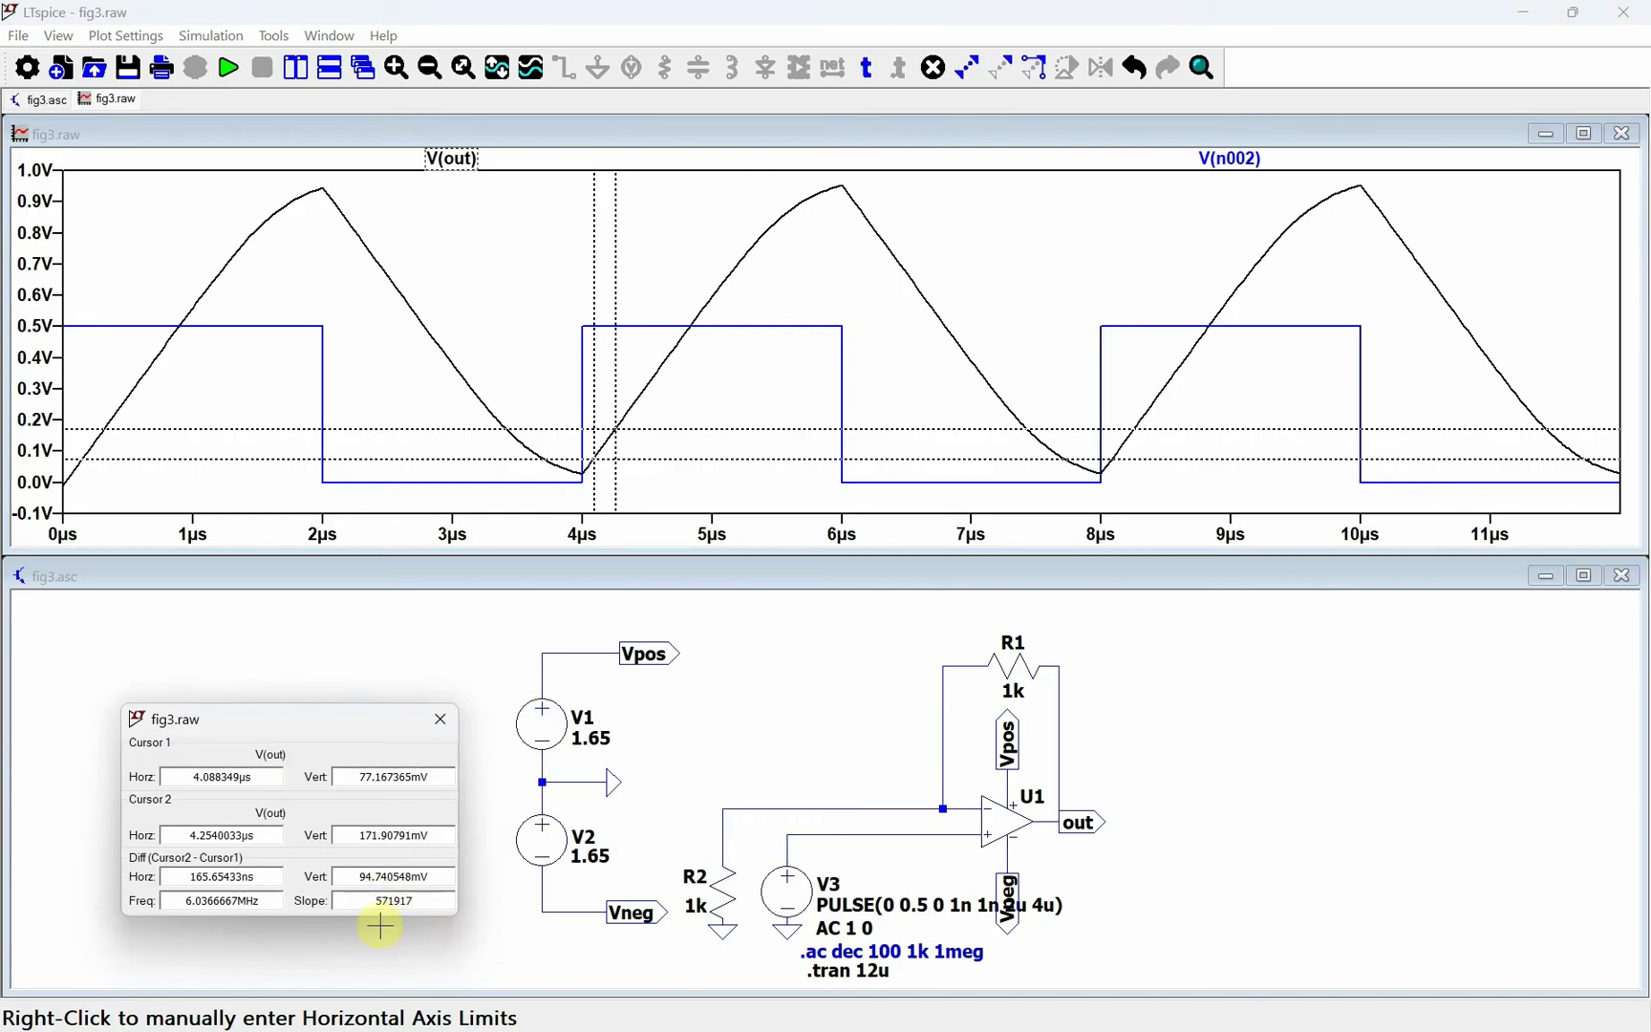
click(441, 721)
Step: Review U1's Ilimit parameter without changing it
right_click(1007, 834)
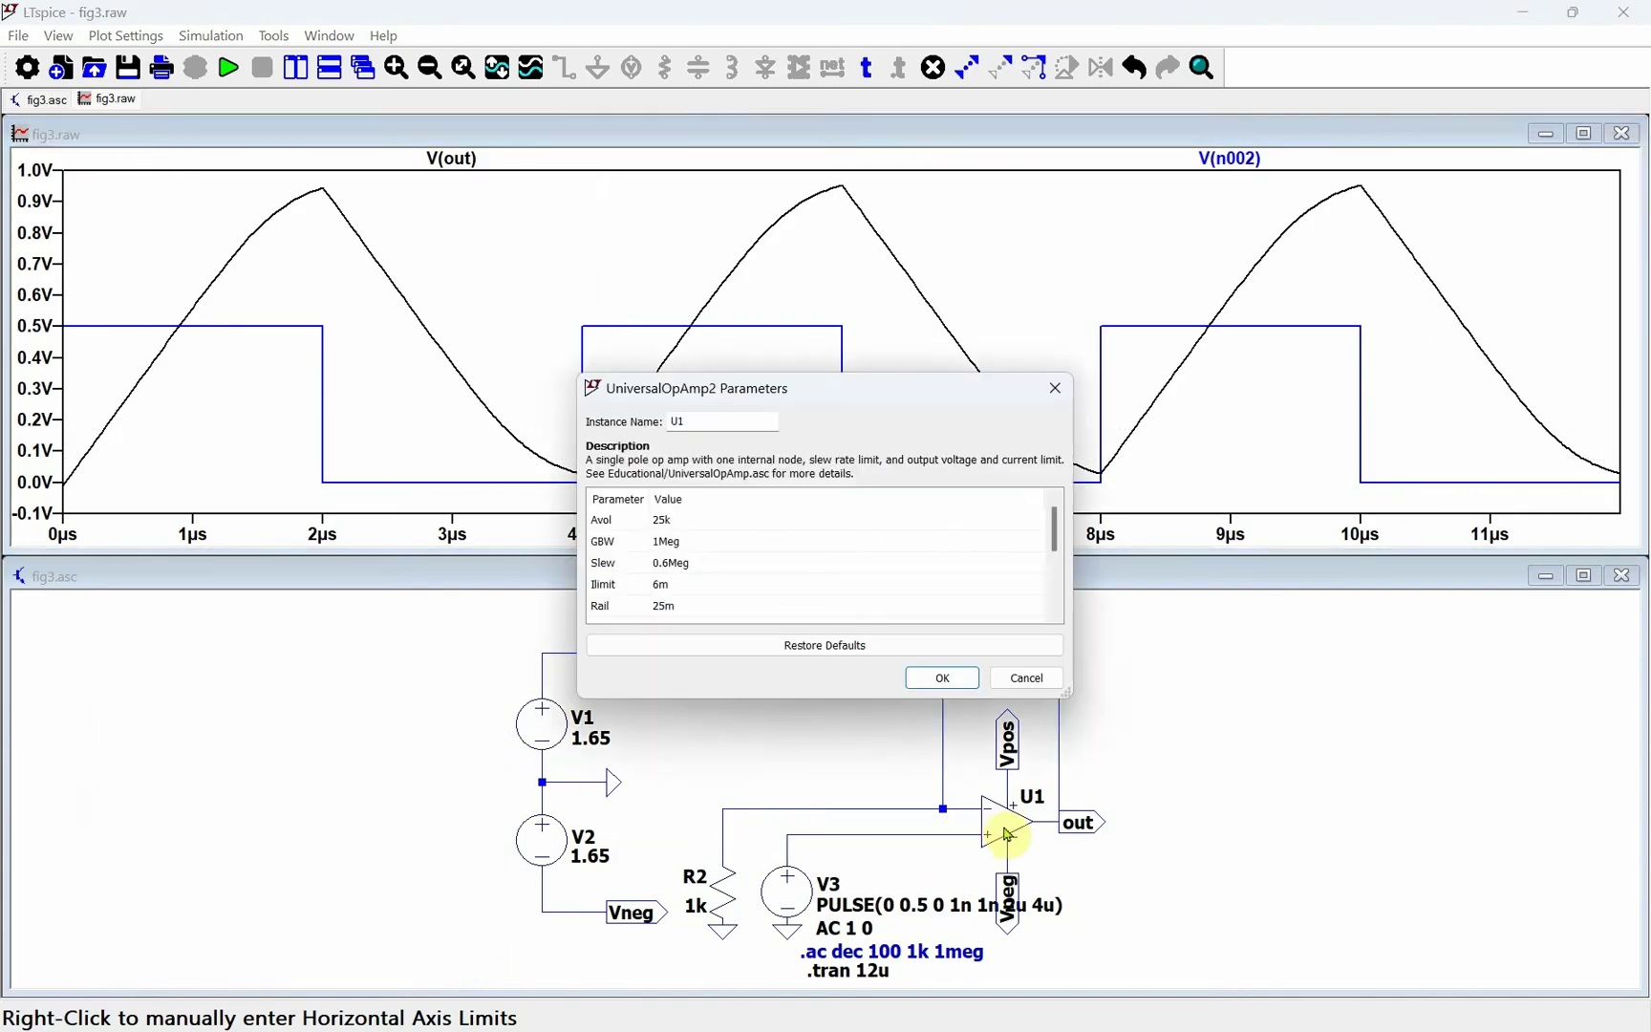
click(668, 591)
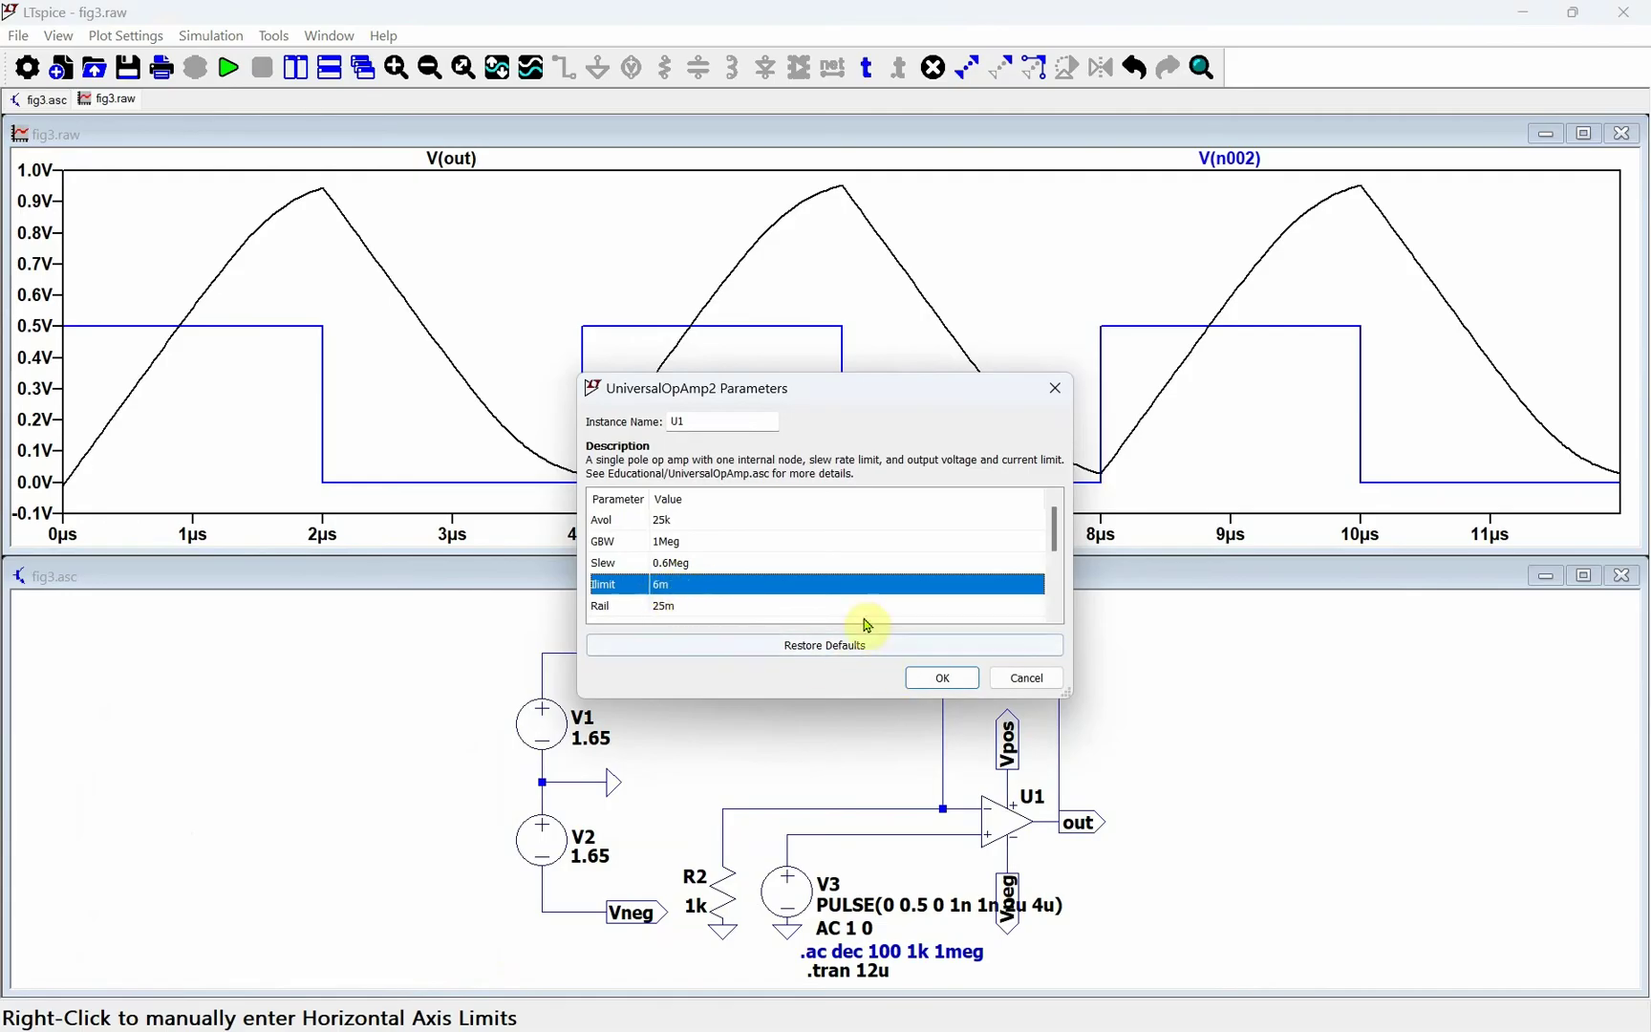
click(1047, 676)
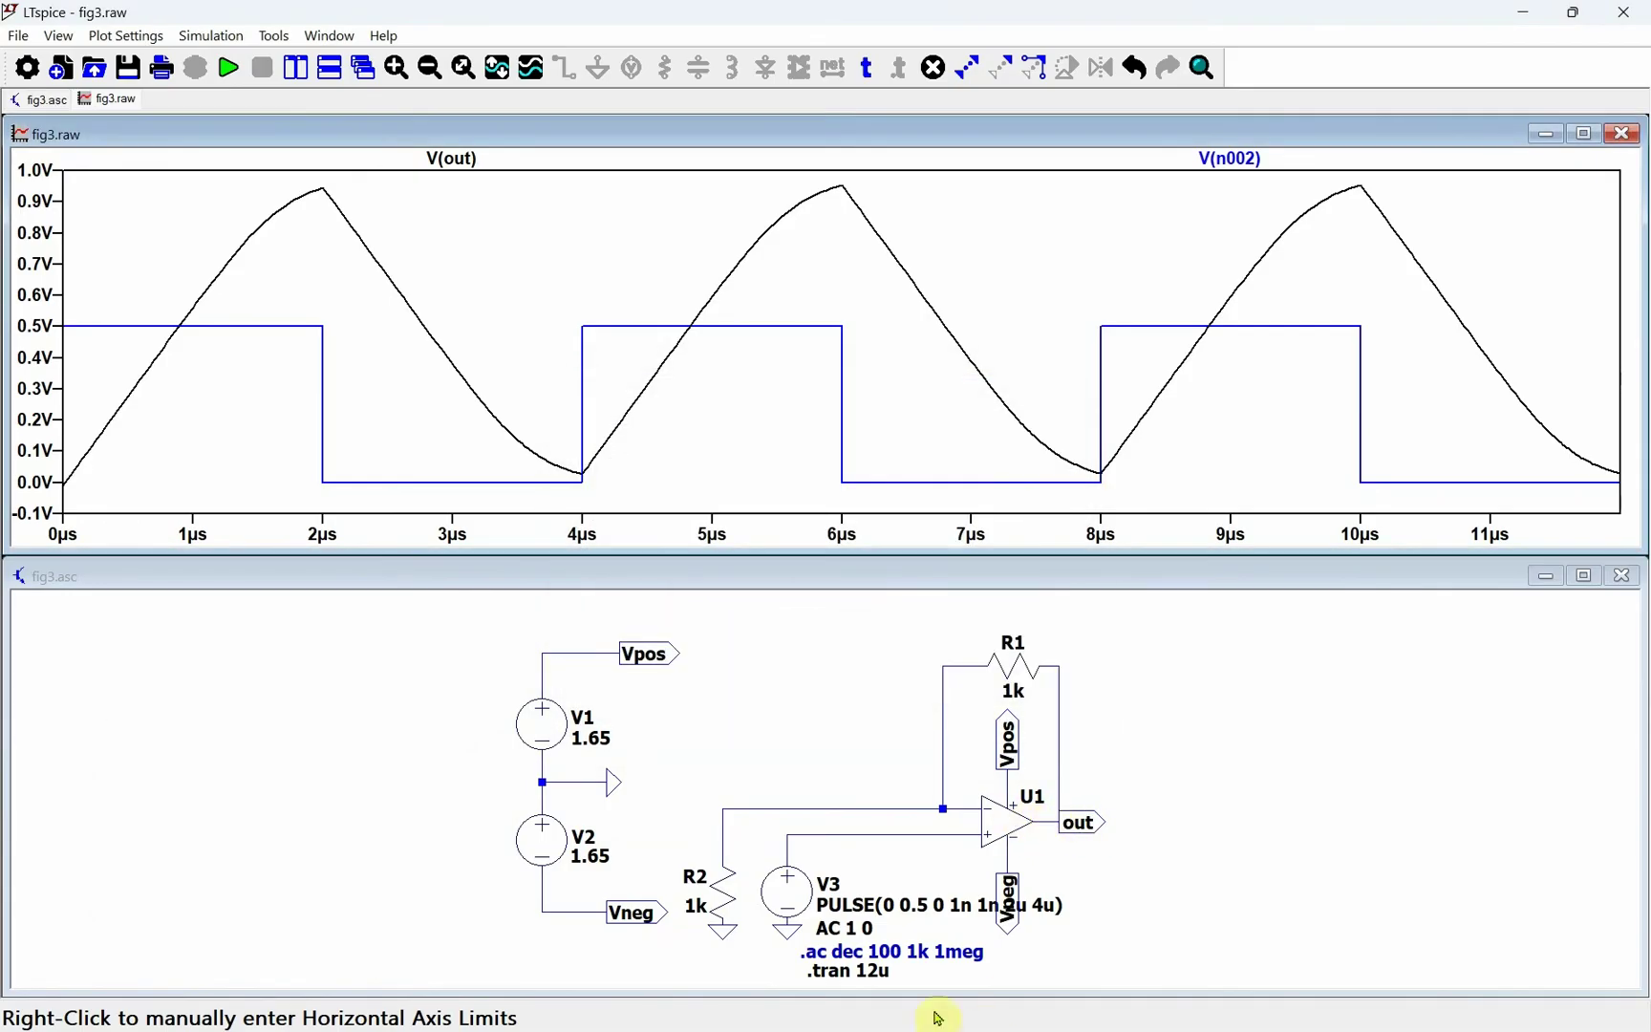
Step: Change V3 to a SINE source with DC offset 0, amplitude 0.5 and frequency 1k, and clear its small-signal AC amplitude and phase
right_click(788, 894)
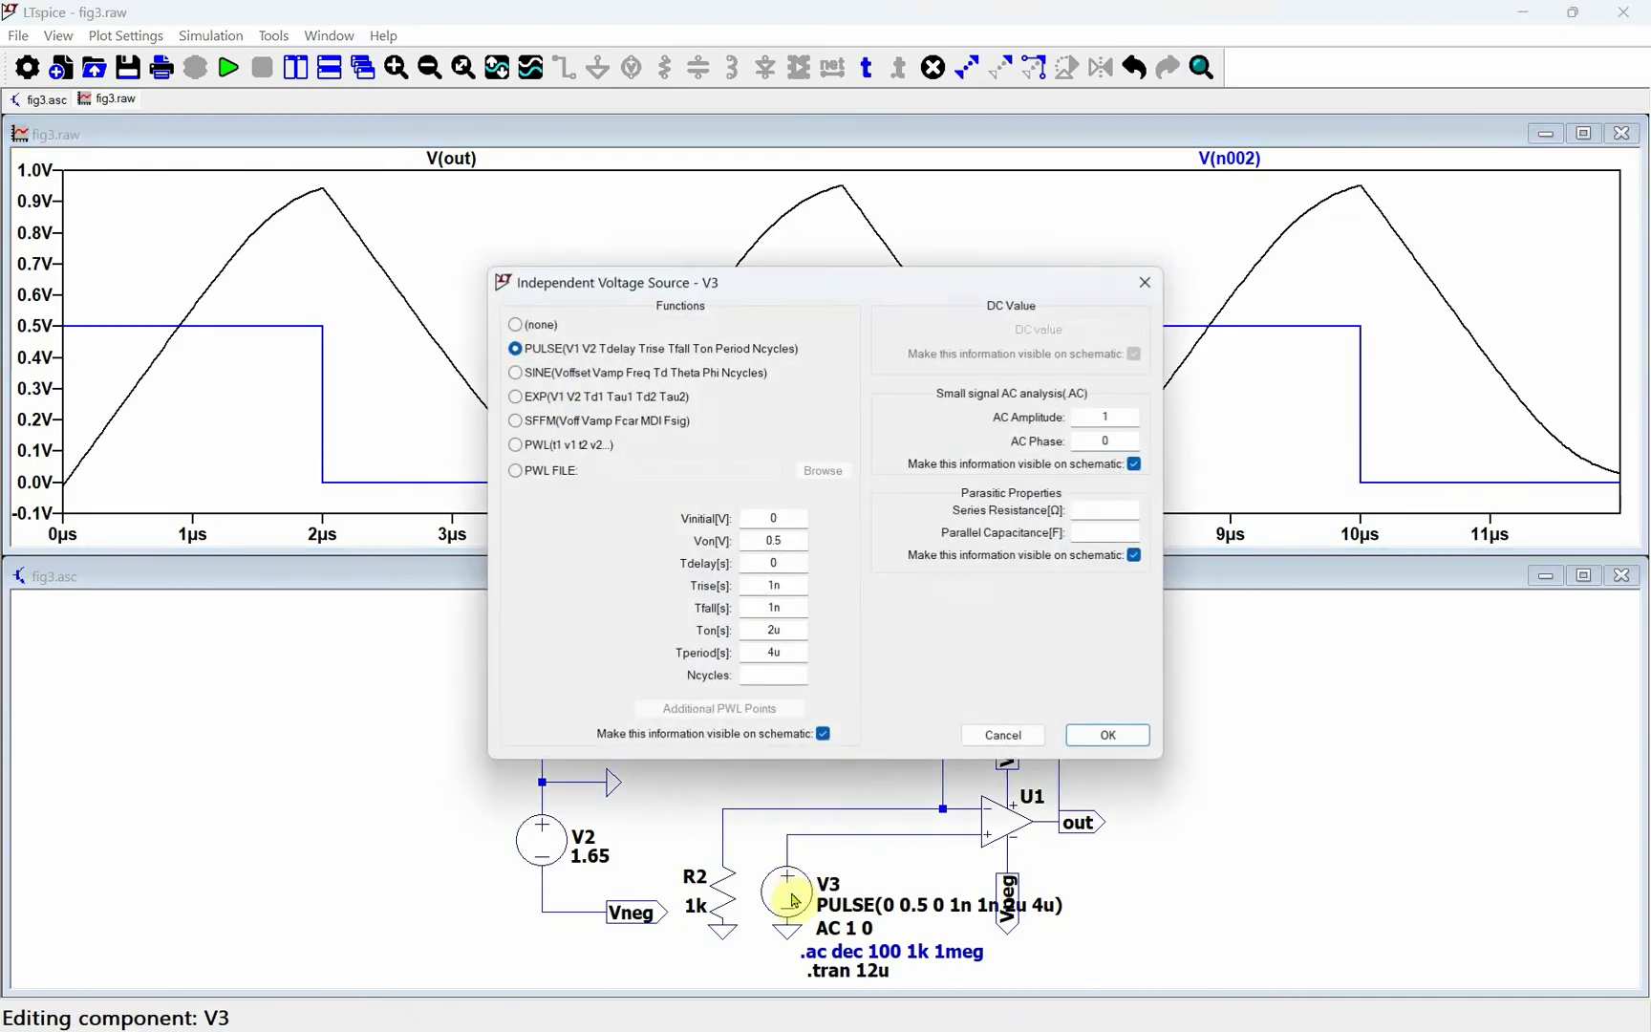
click(516, 373)
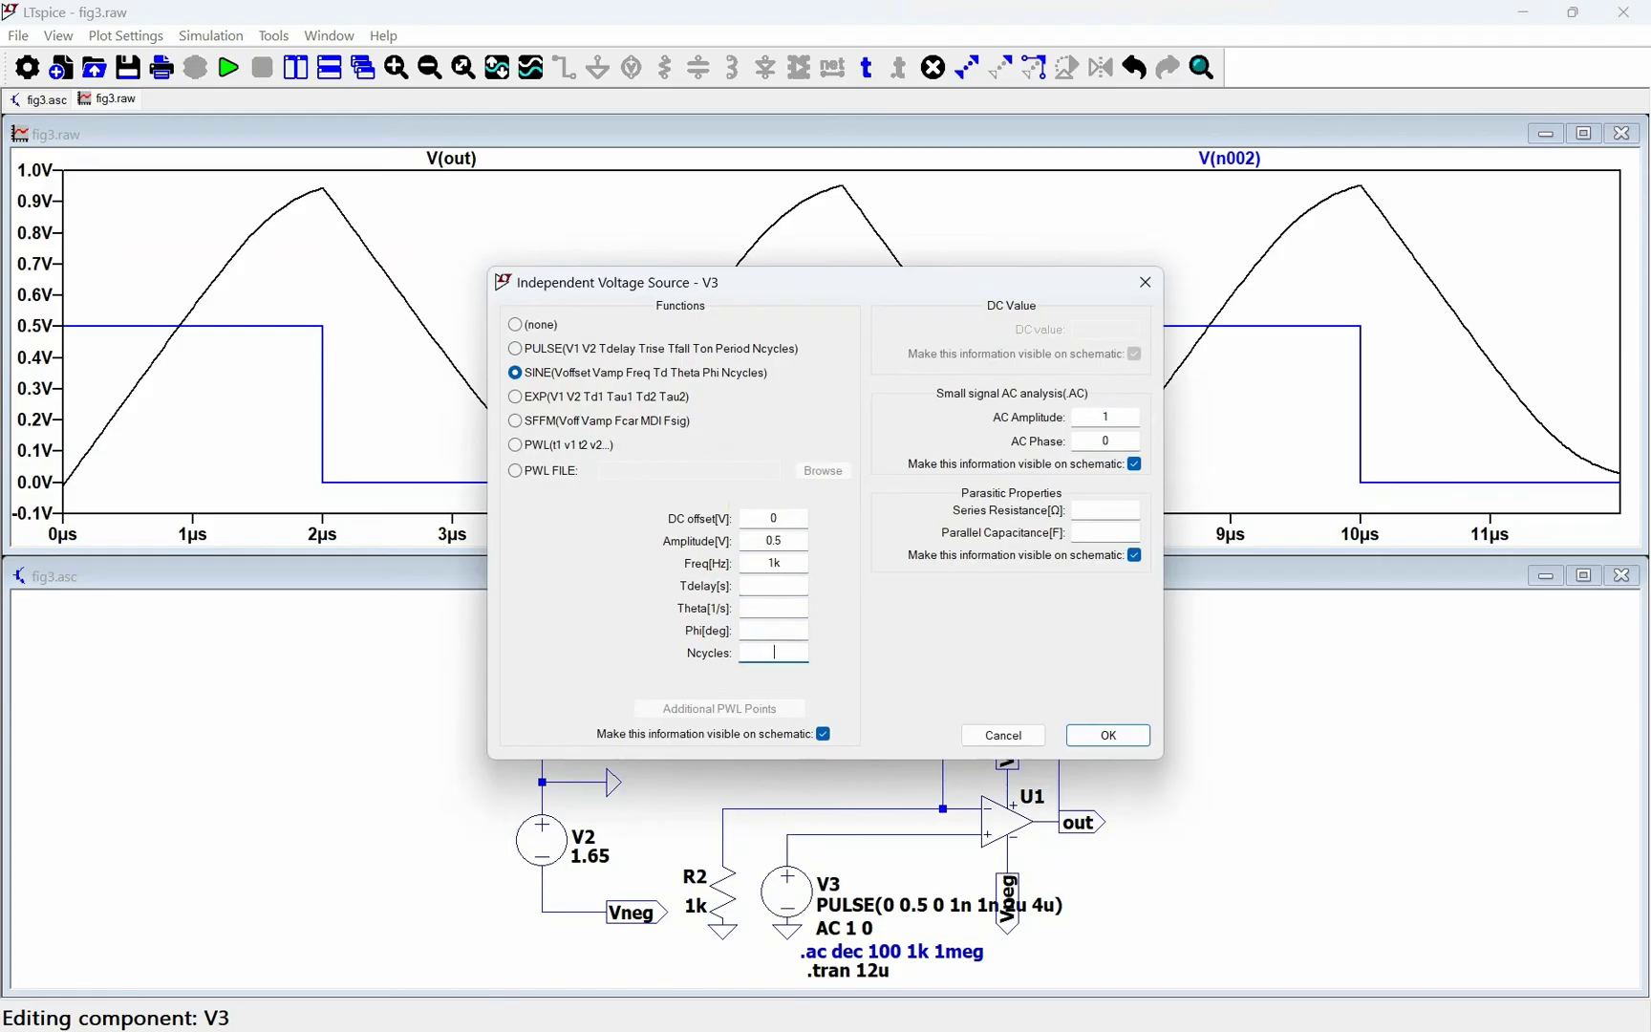
double_click(1122, 422)
double_click(1120, 439)
key(BackSpace)
click(1108, 736)
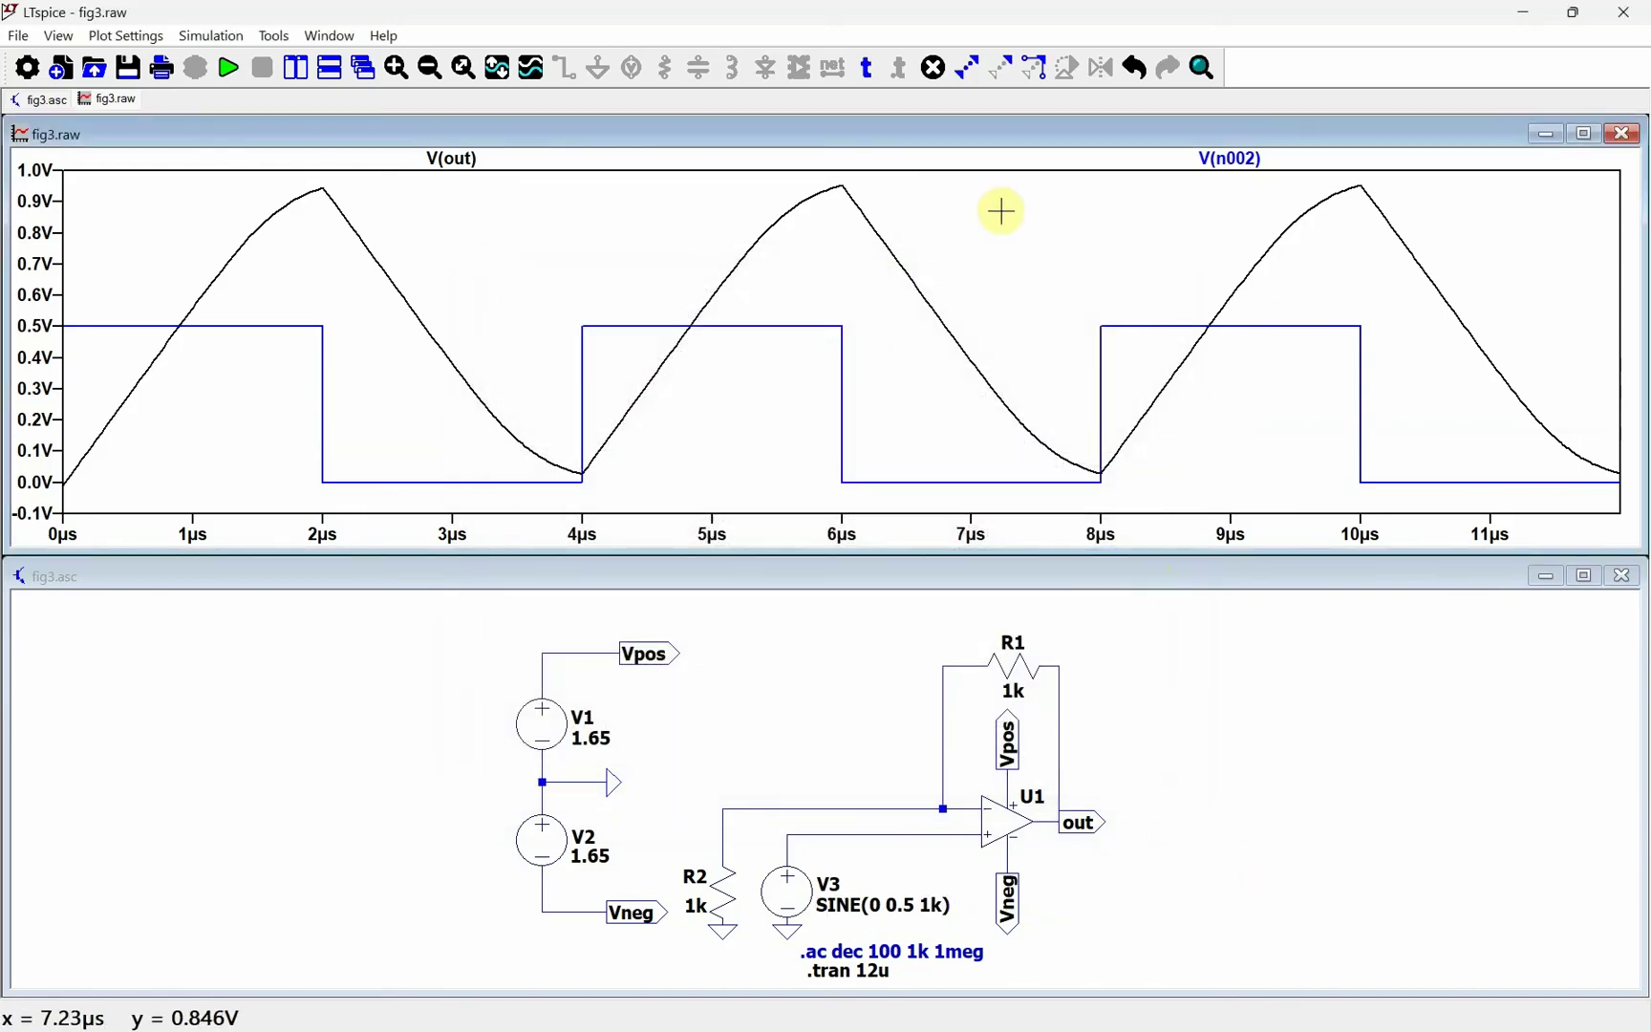
Step: Move the out label farther from U1 and wire it back to the op-amp's output node
click(1090, 820)
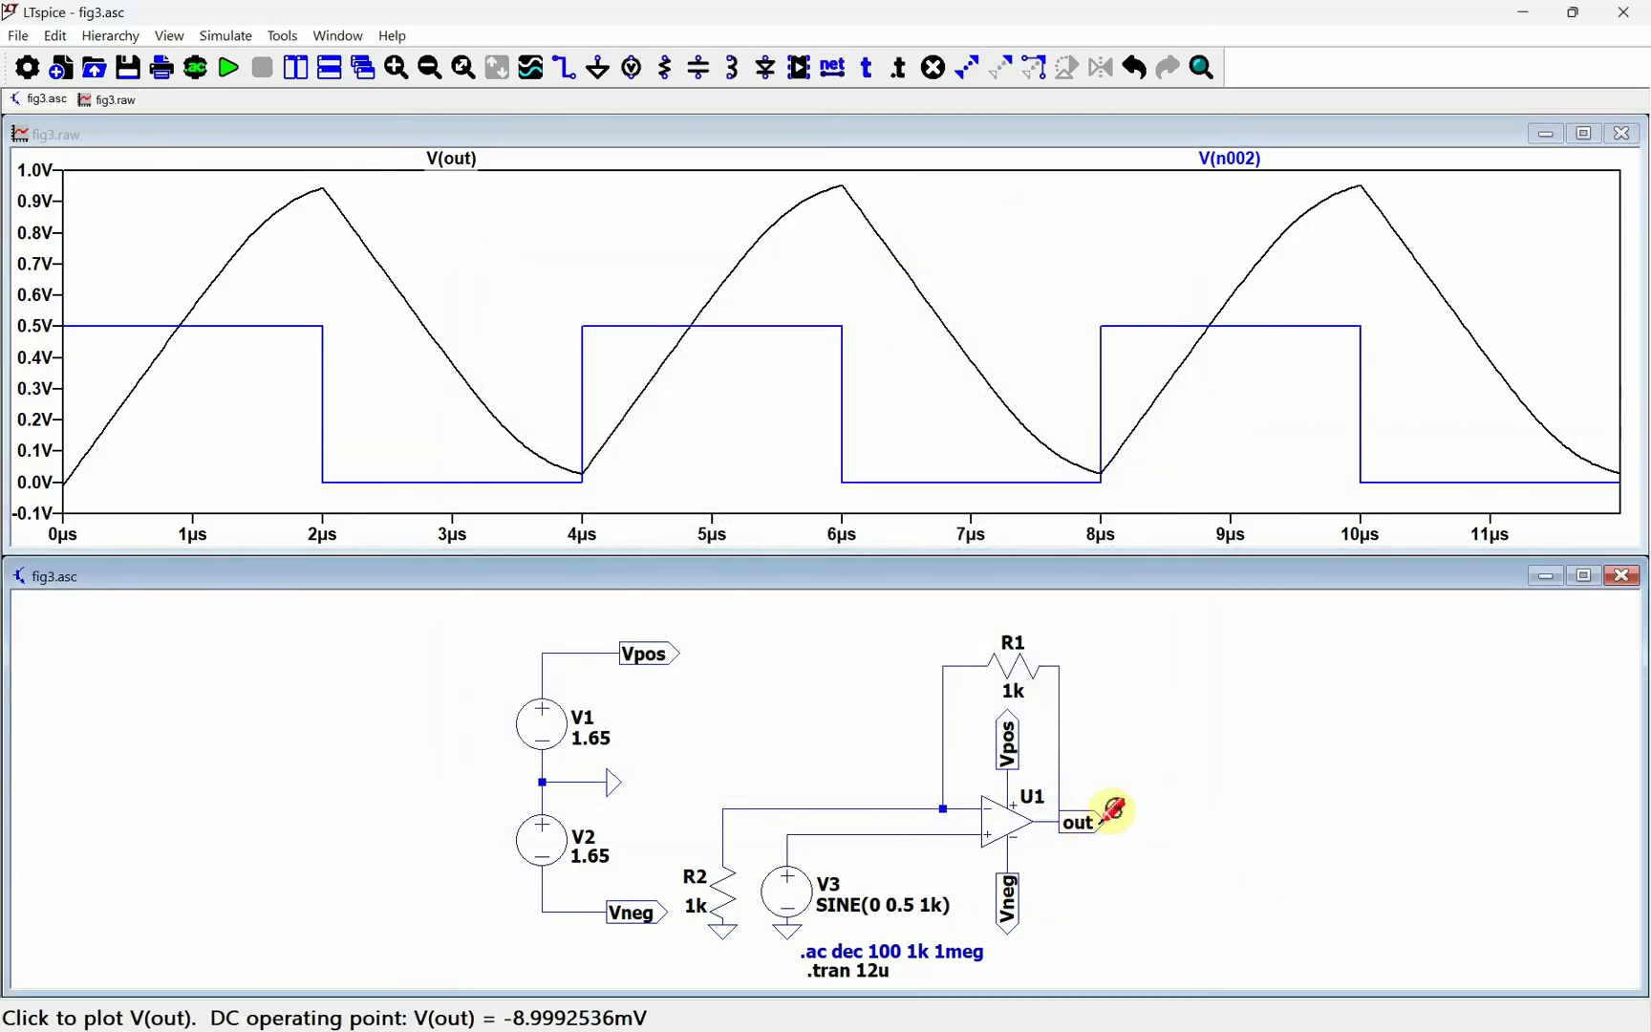
click(1000, 68)
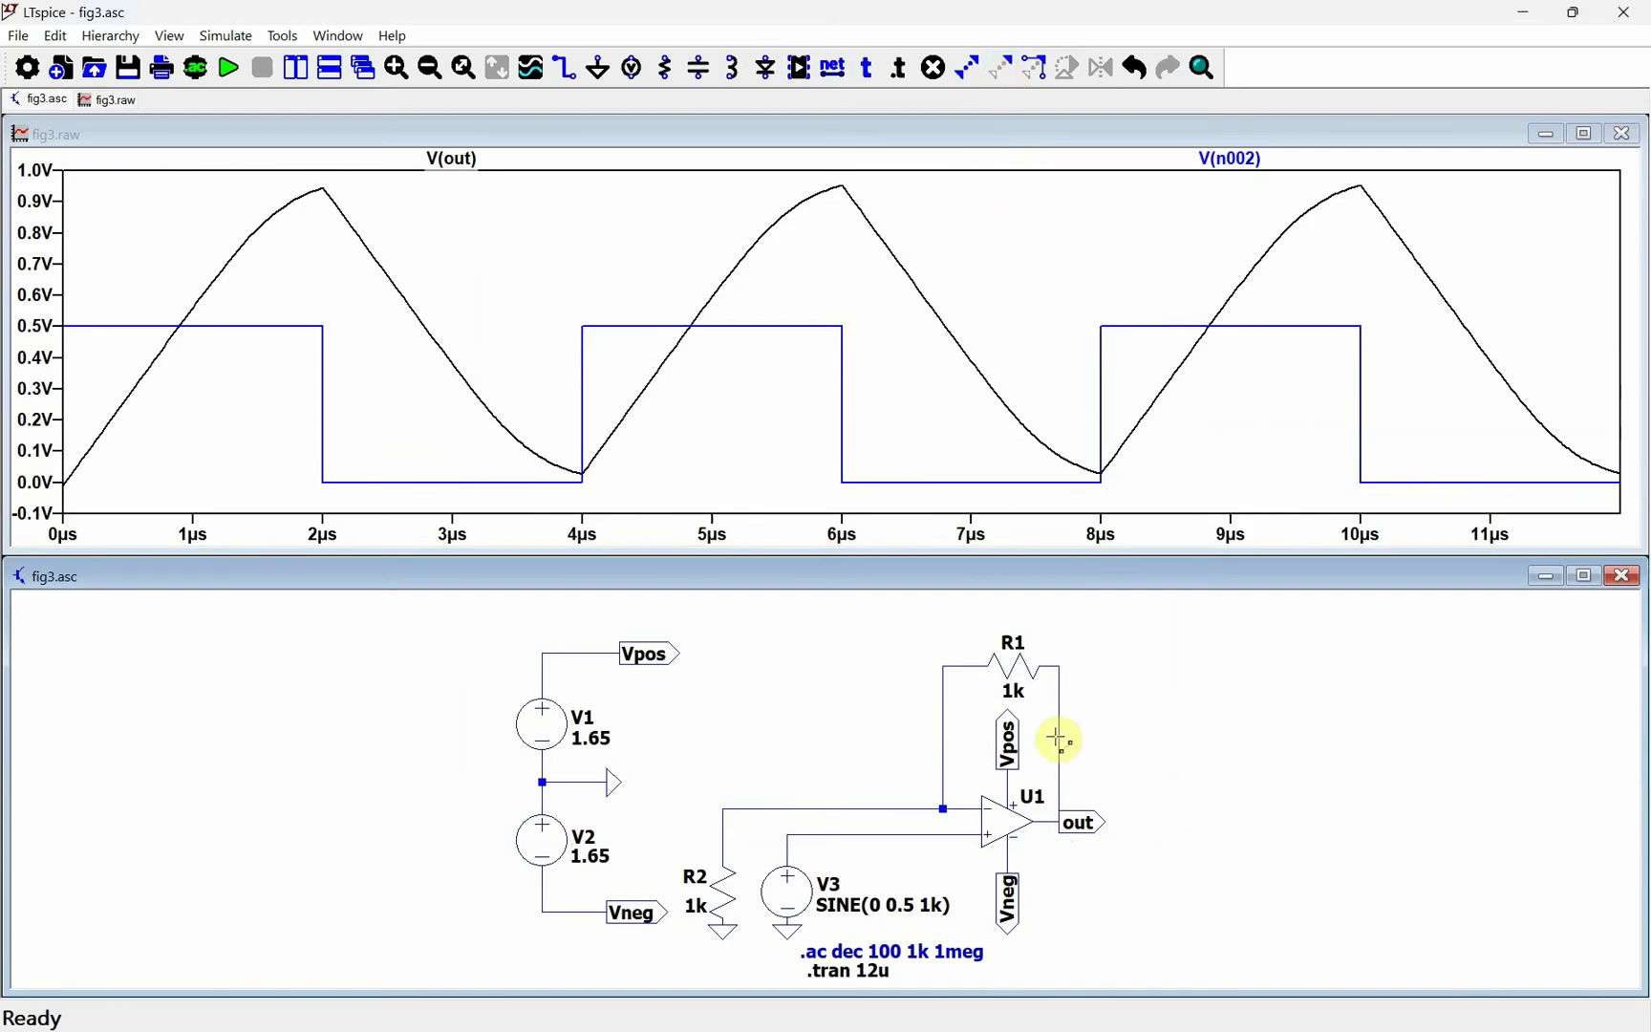
click(1085, 823)
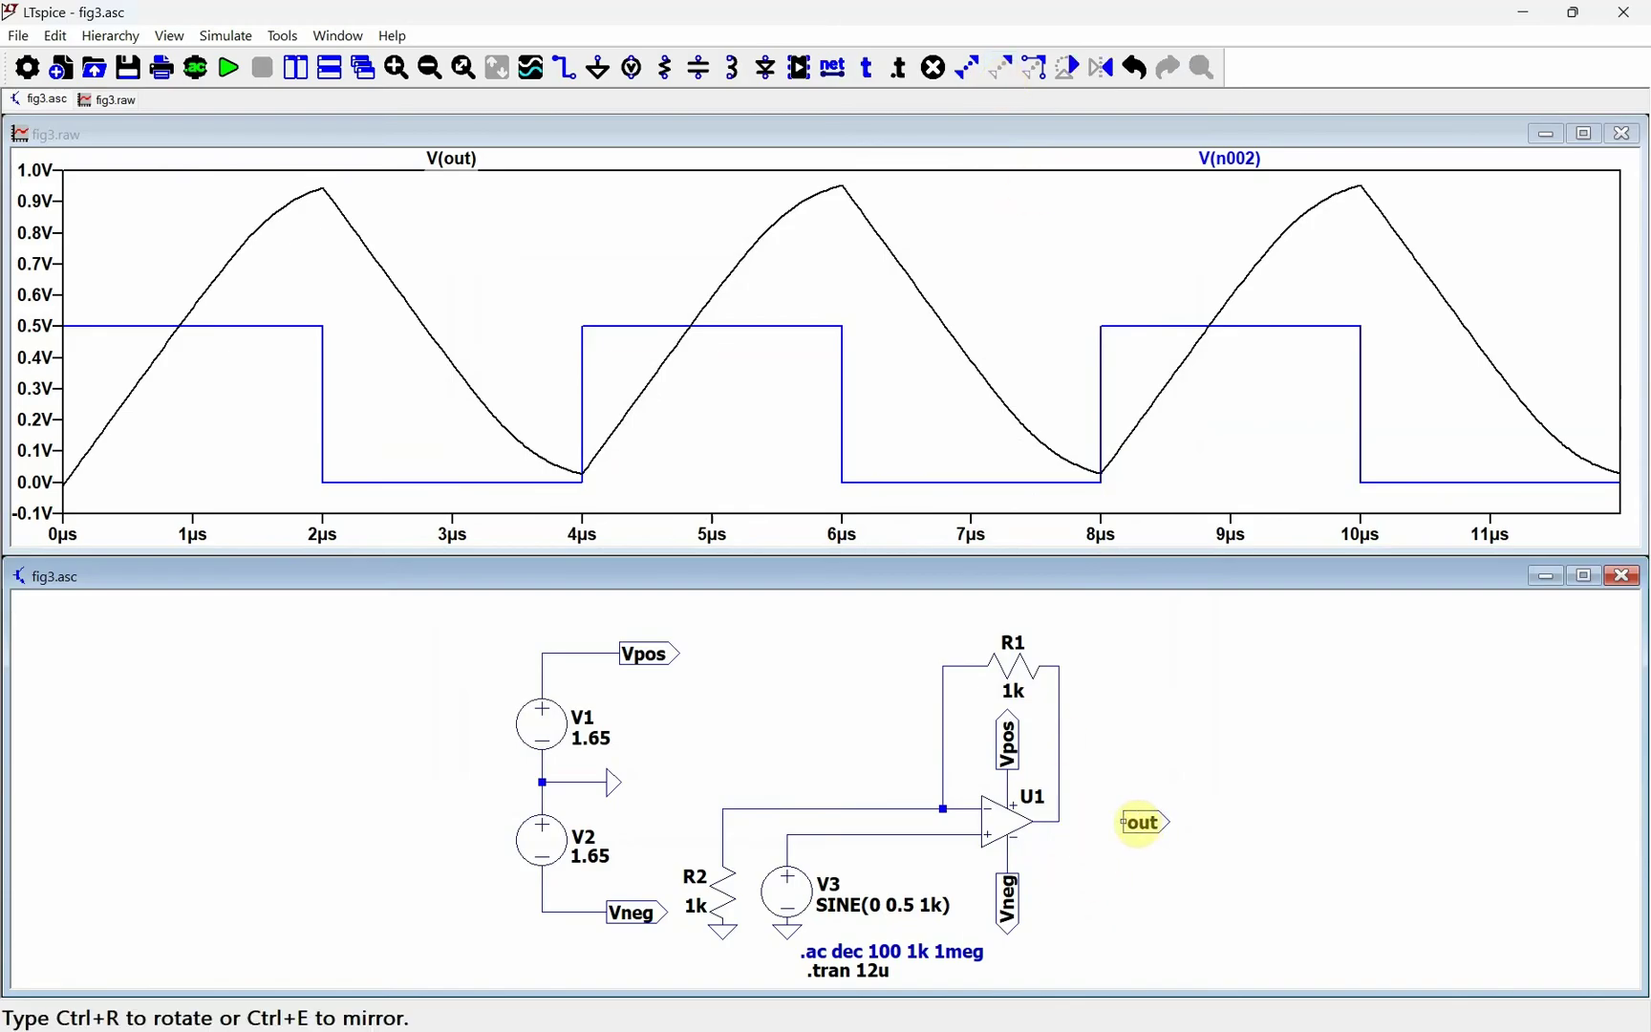
click(1138, 822)
key(F3)
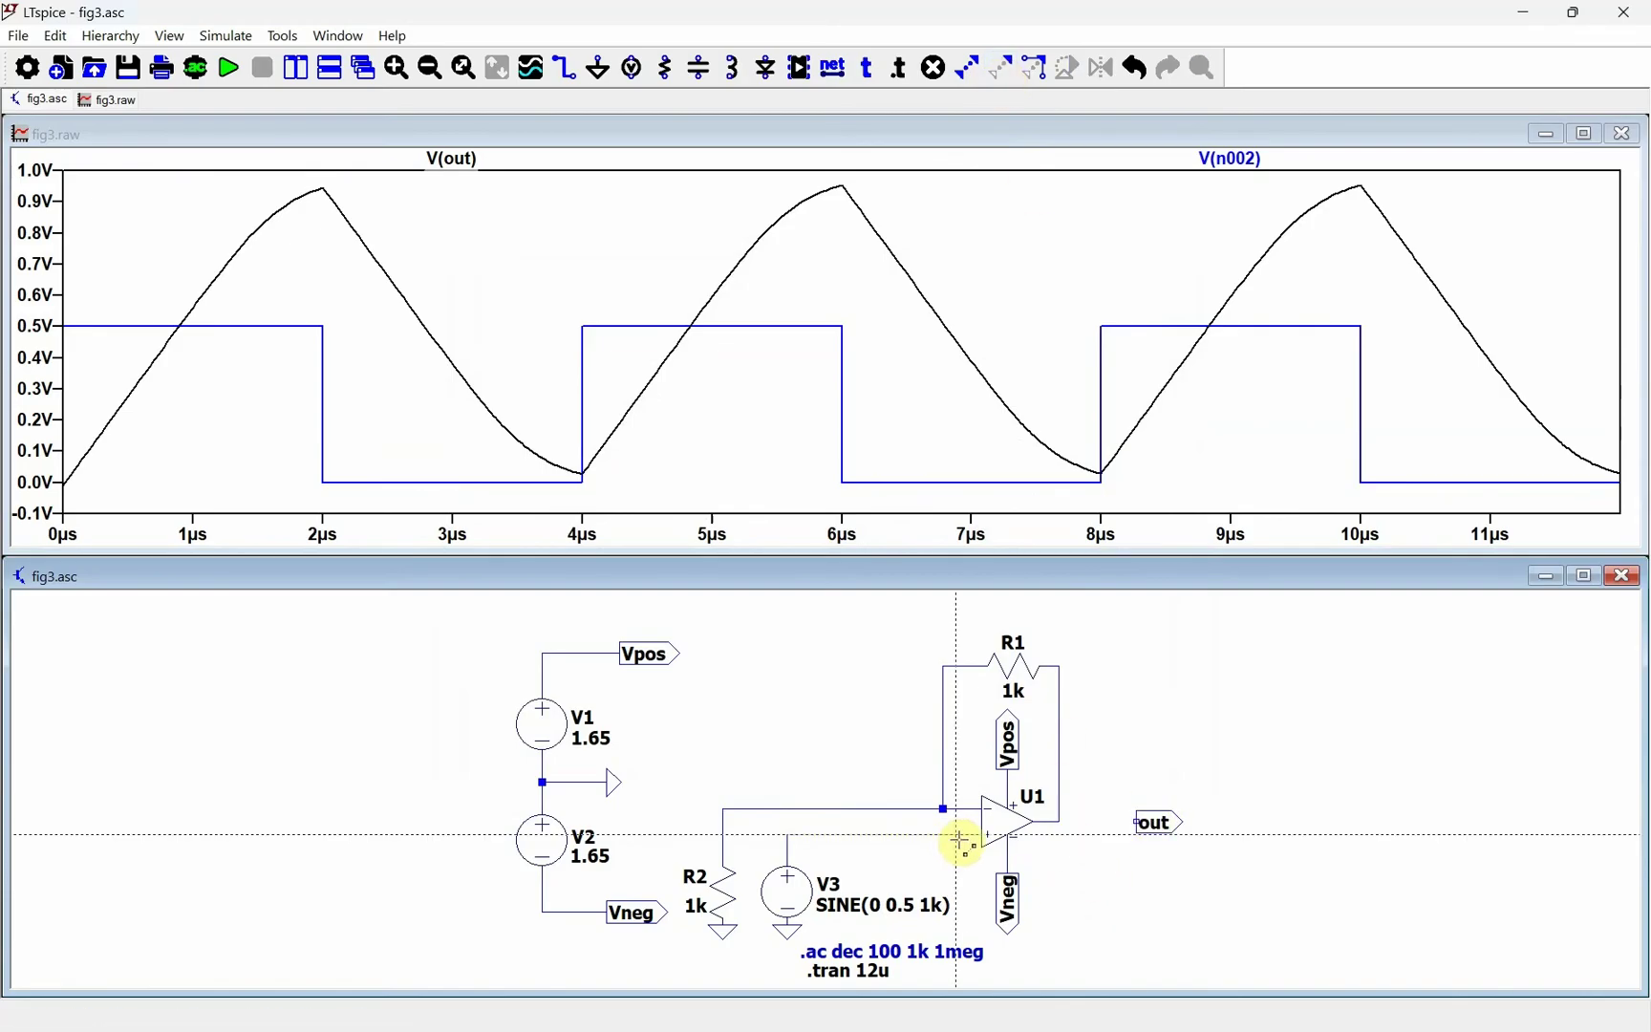
click(1059, 821)
click(1137, 821)
Step: Place load resistor R3 below the output wire, connecting its upper end to out and its lower end to ground
key(r)
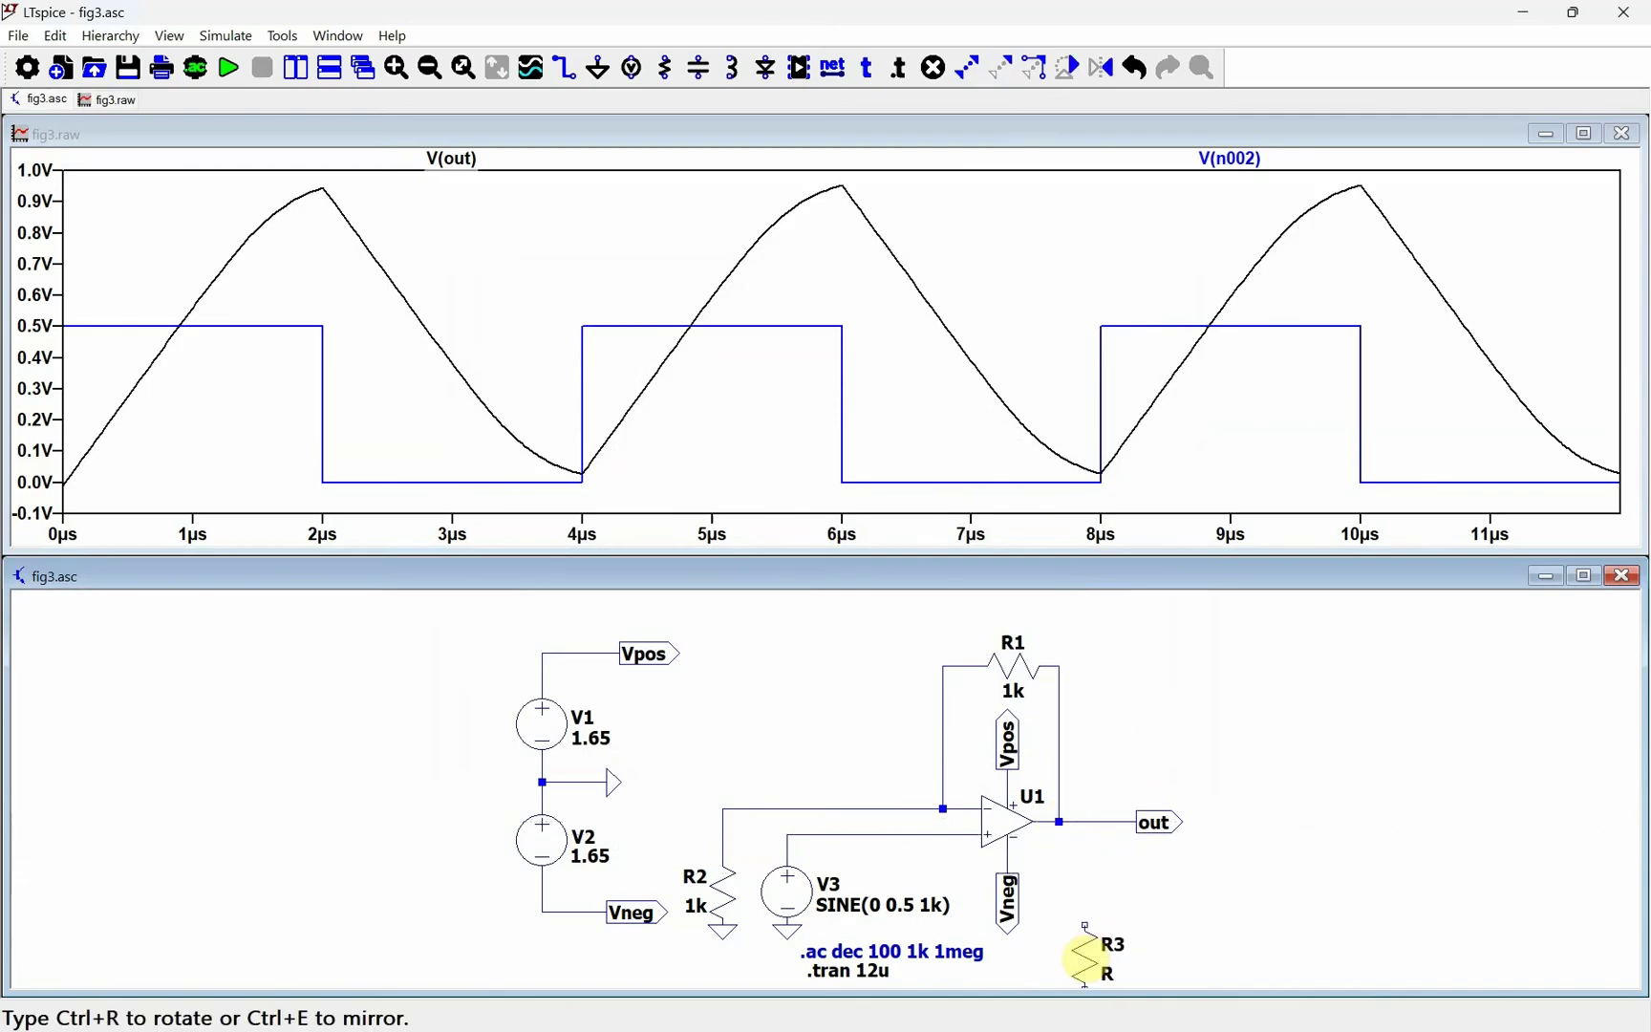
click(1106, 889)
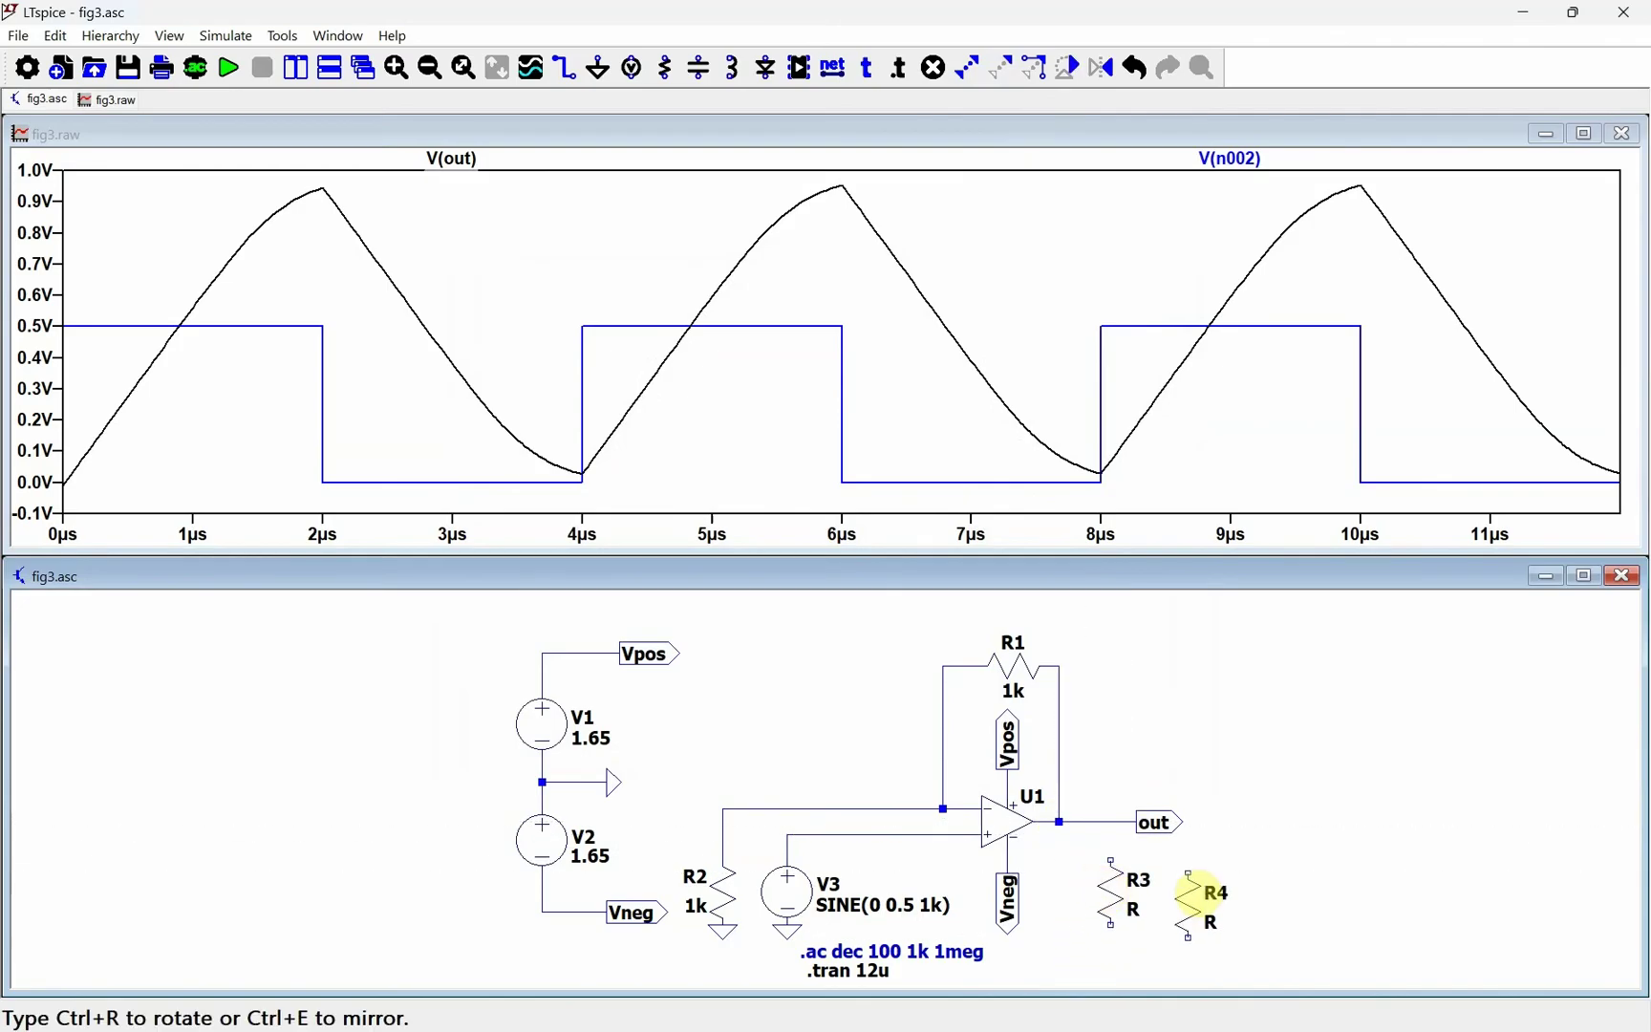
key(g)
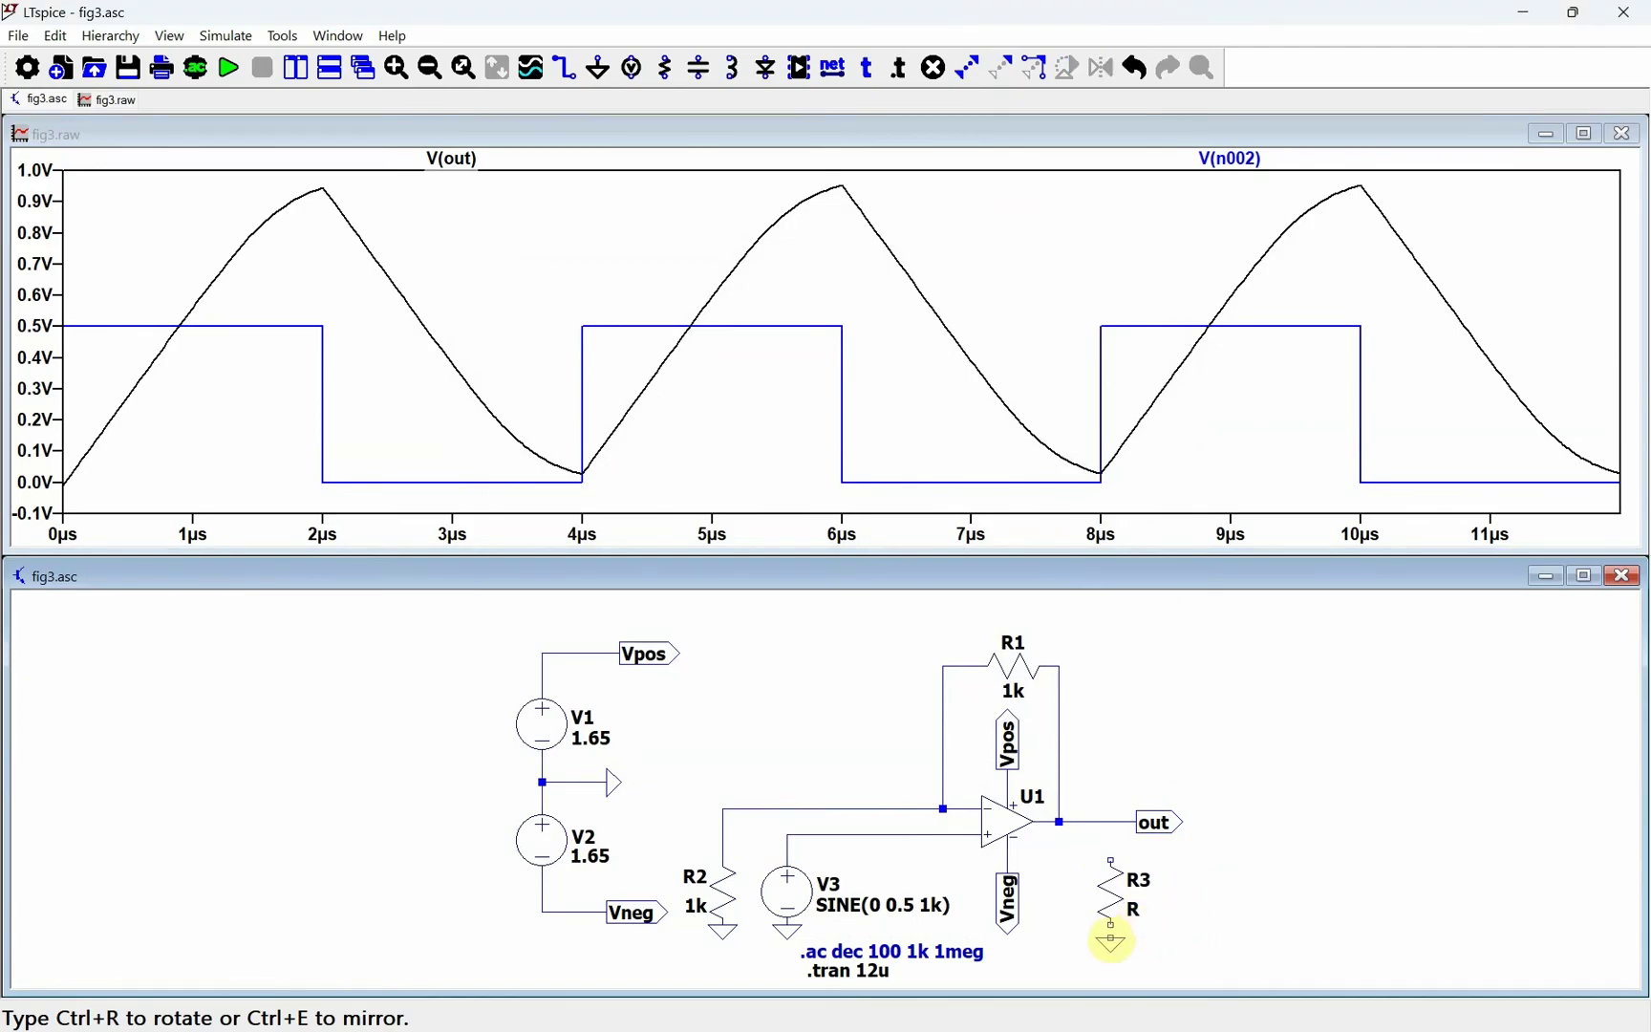
click(1110, 941)
key(F3)
click(1111, 860)
click(1110, 822)
right_click(1110, 824)
Step: Check U1's current limit parameter and set the load resistor R3 to 100
right_click(1012, 832)
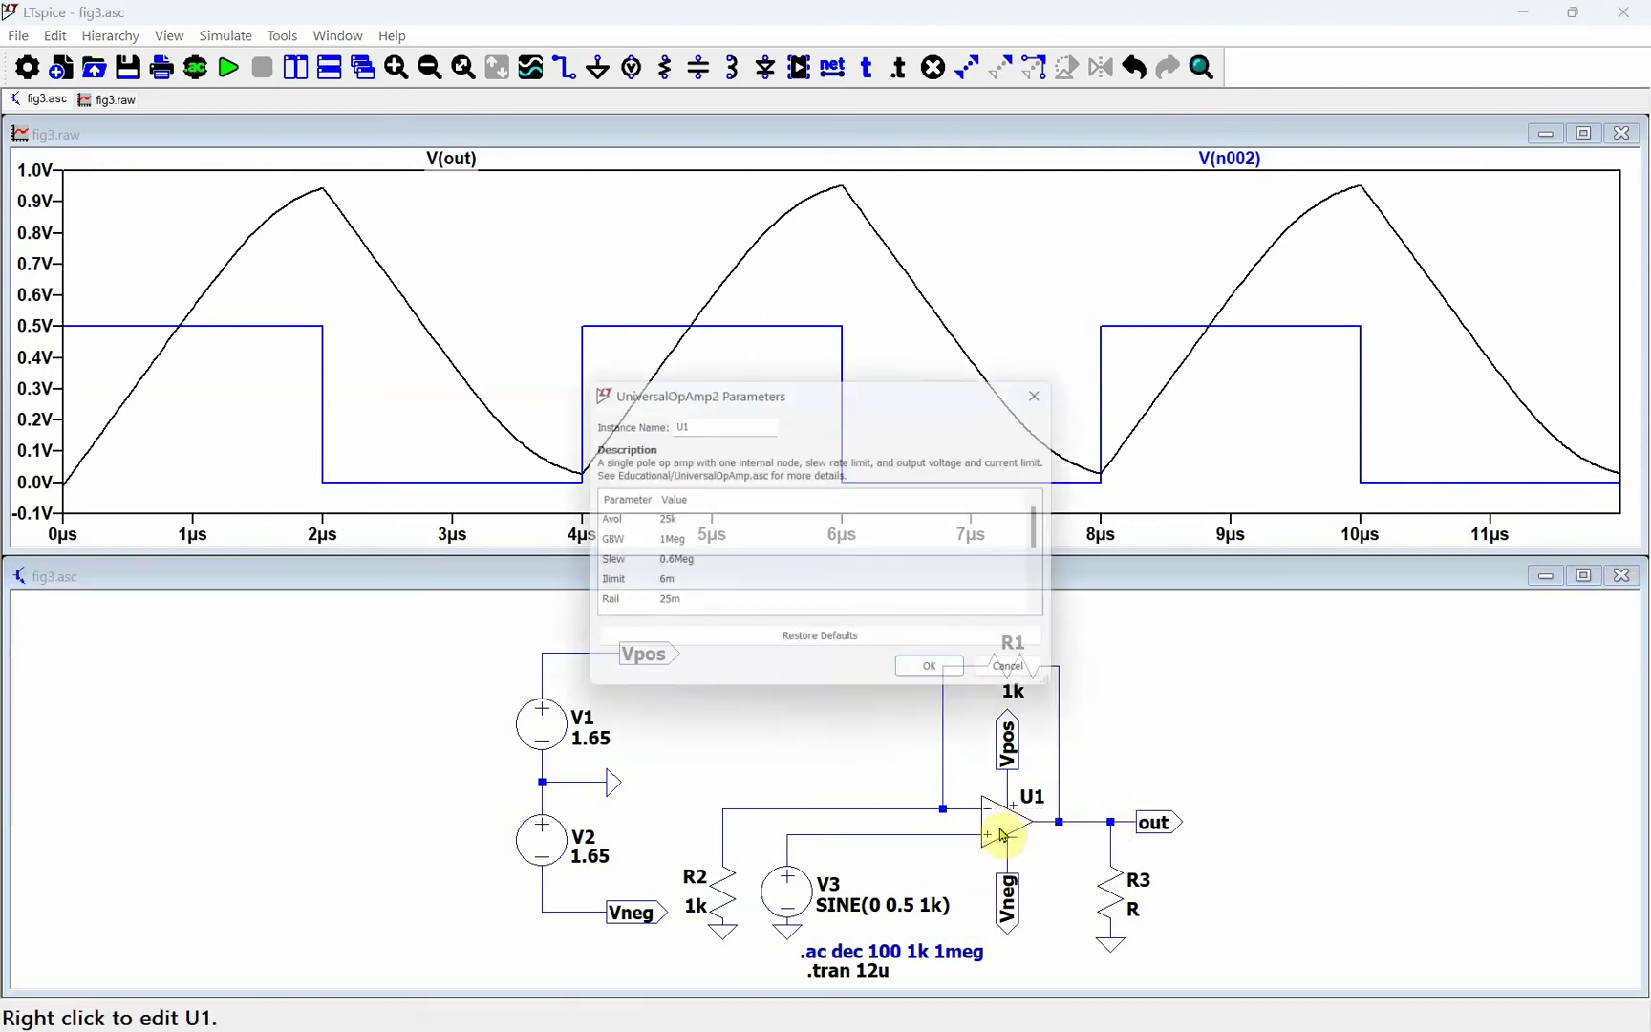
click(965, 678)
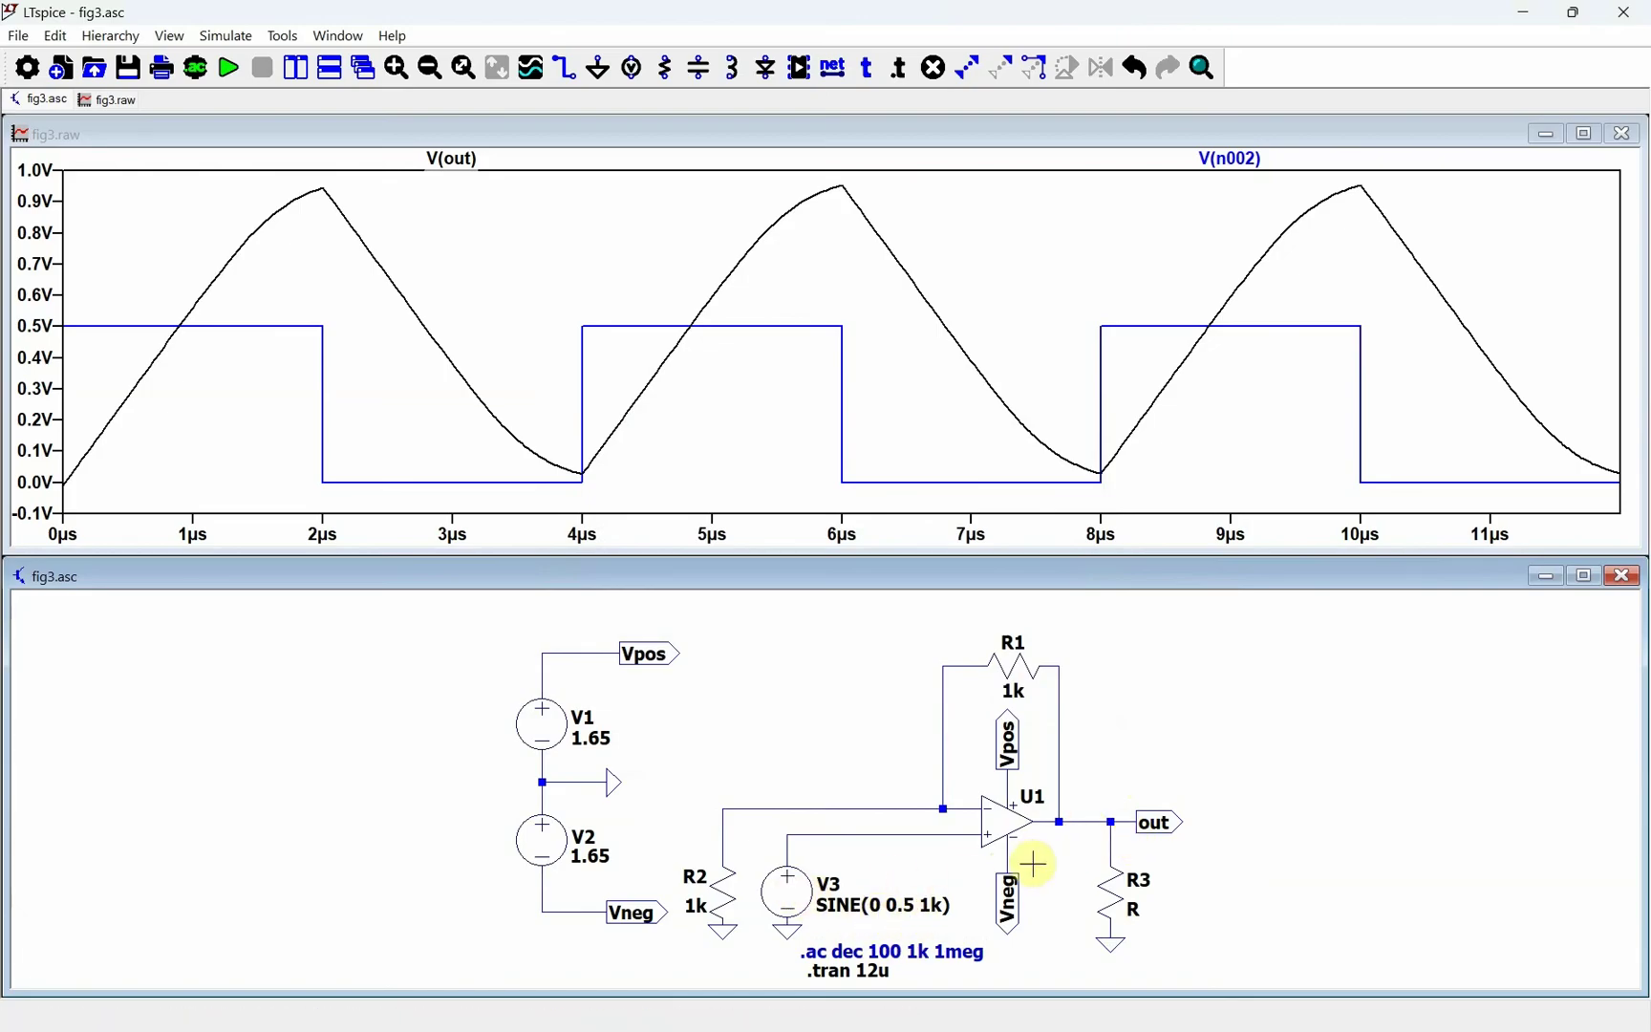
right_click(1111, 898)
text(100)
key(Return)
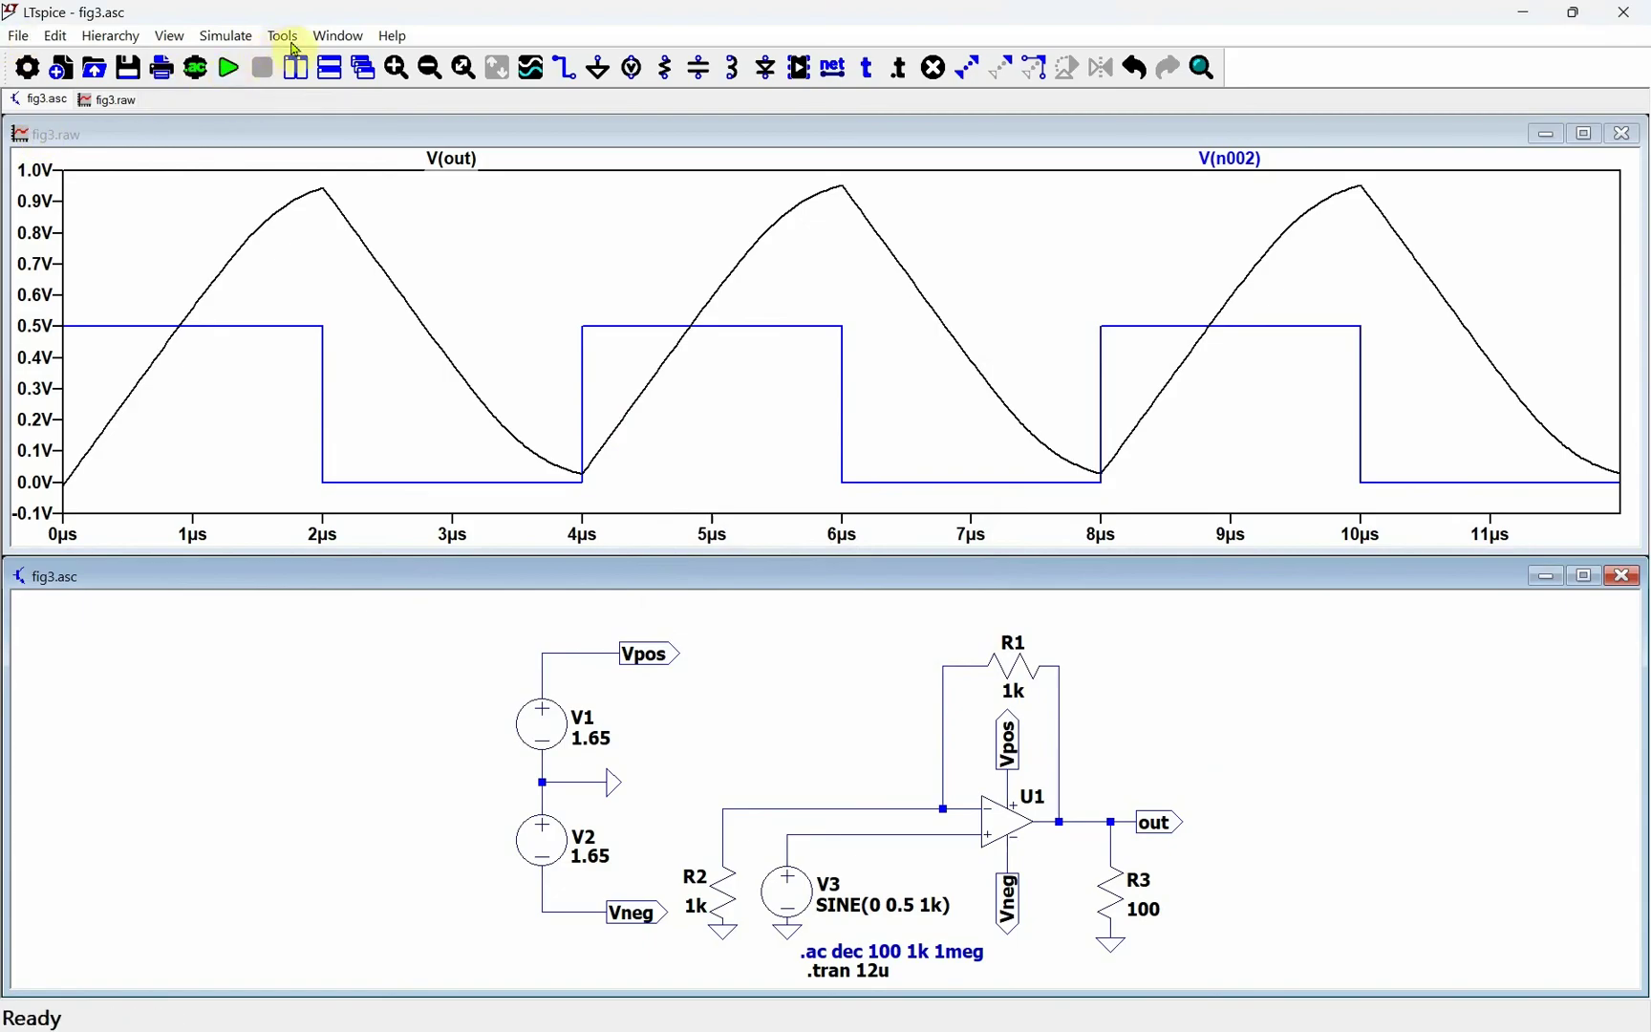
Step: Set the transient analysis stop time to 3m and run the simulation
click(226, 36)
click(284, 240)
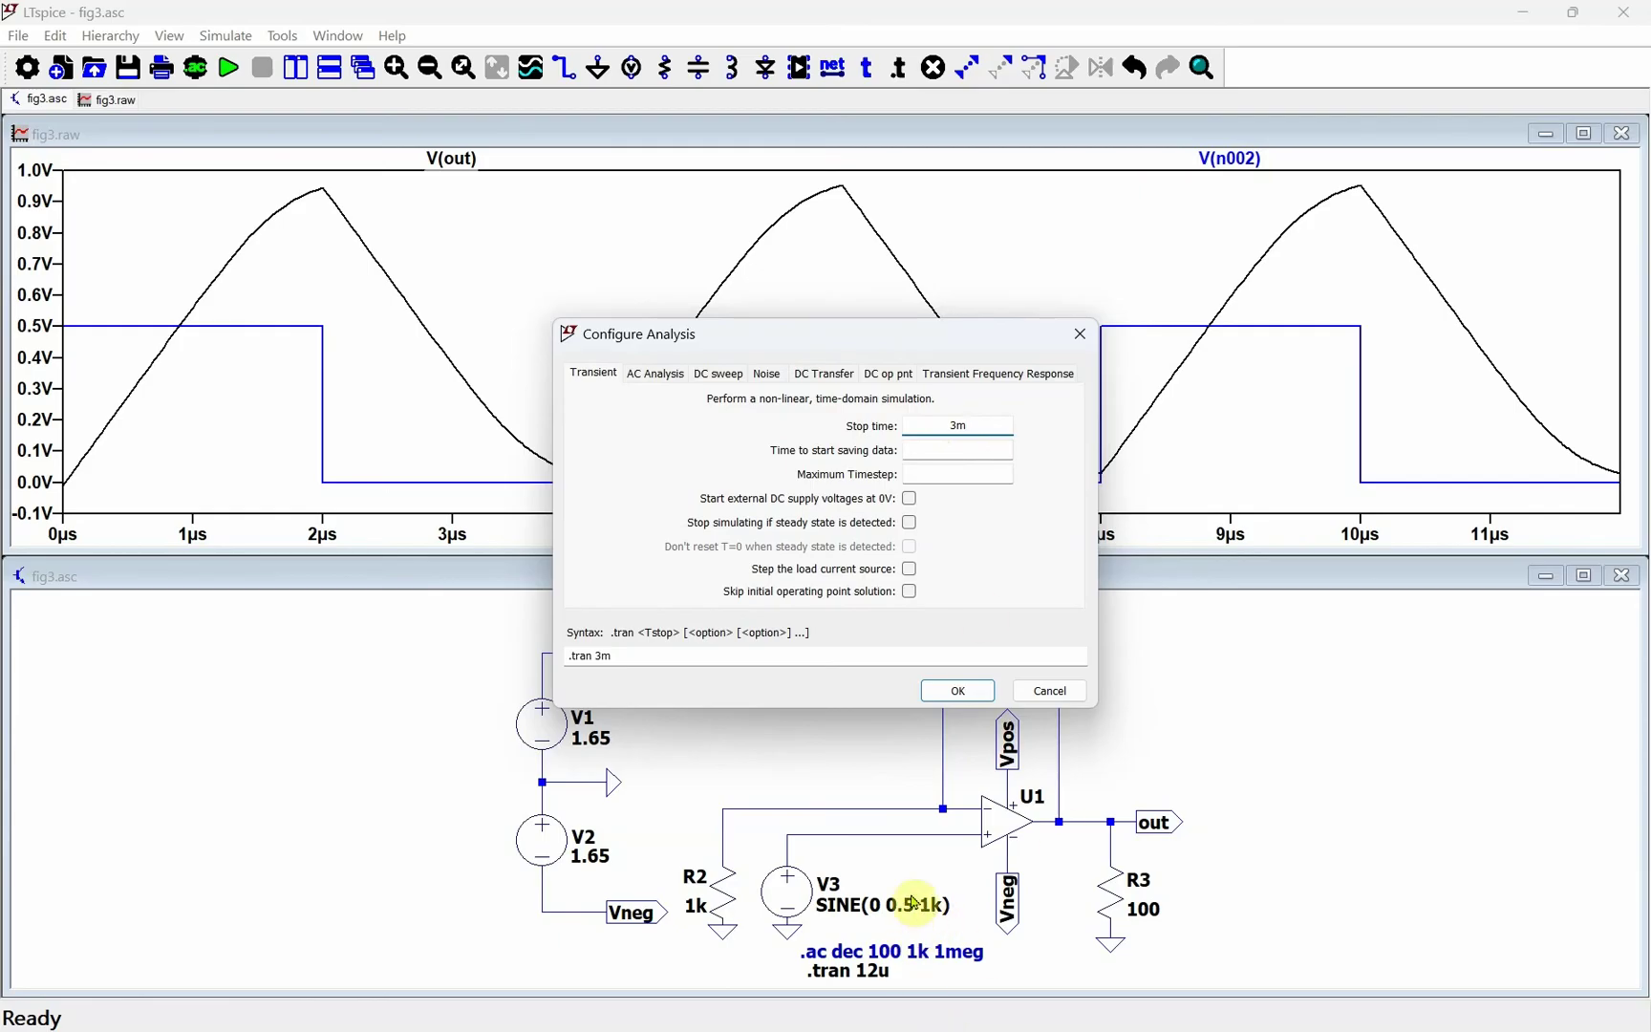
click(957, 689)
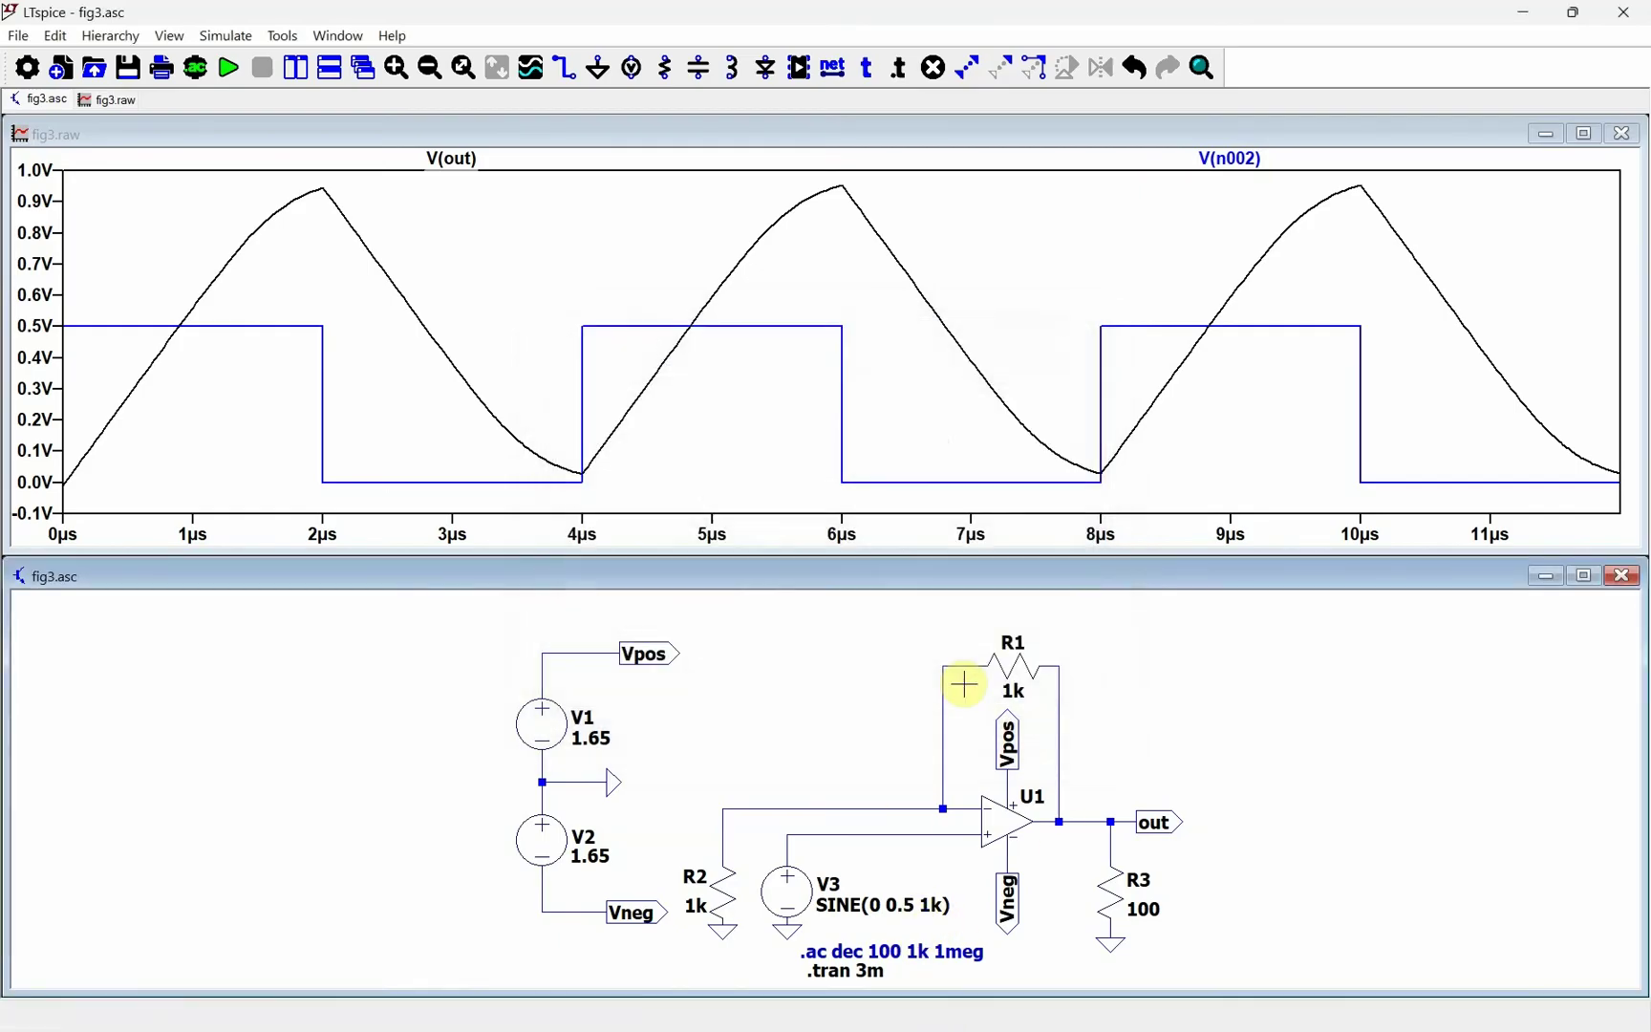
click(230, 68)
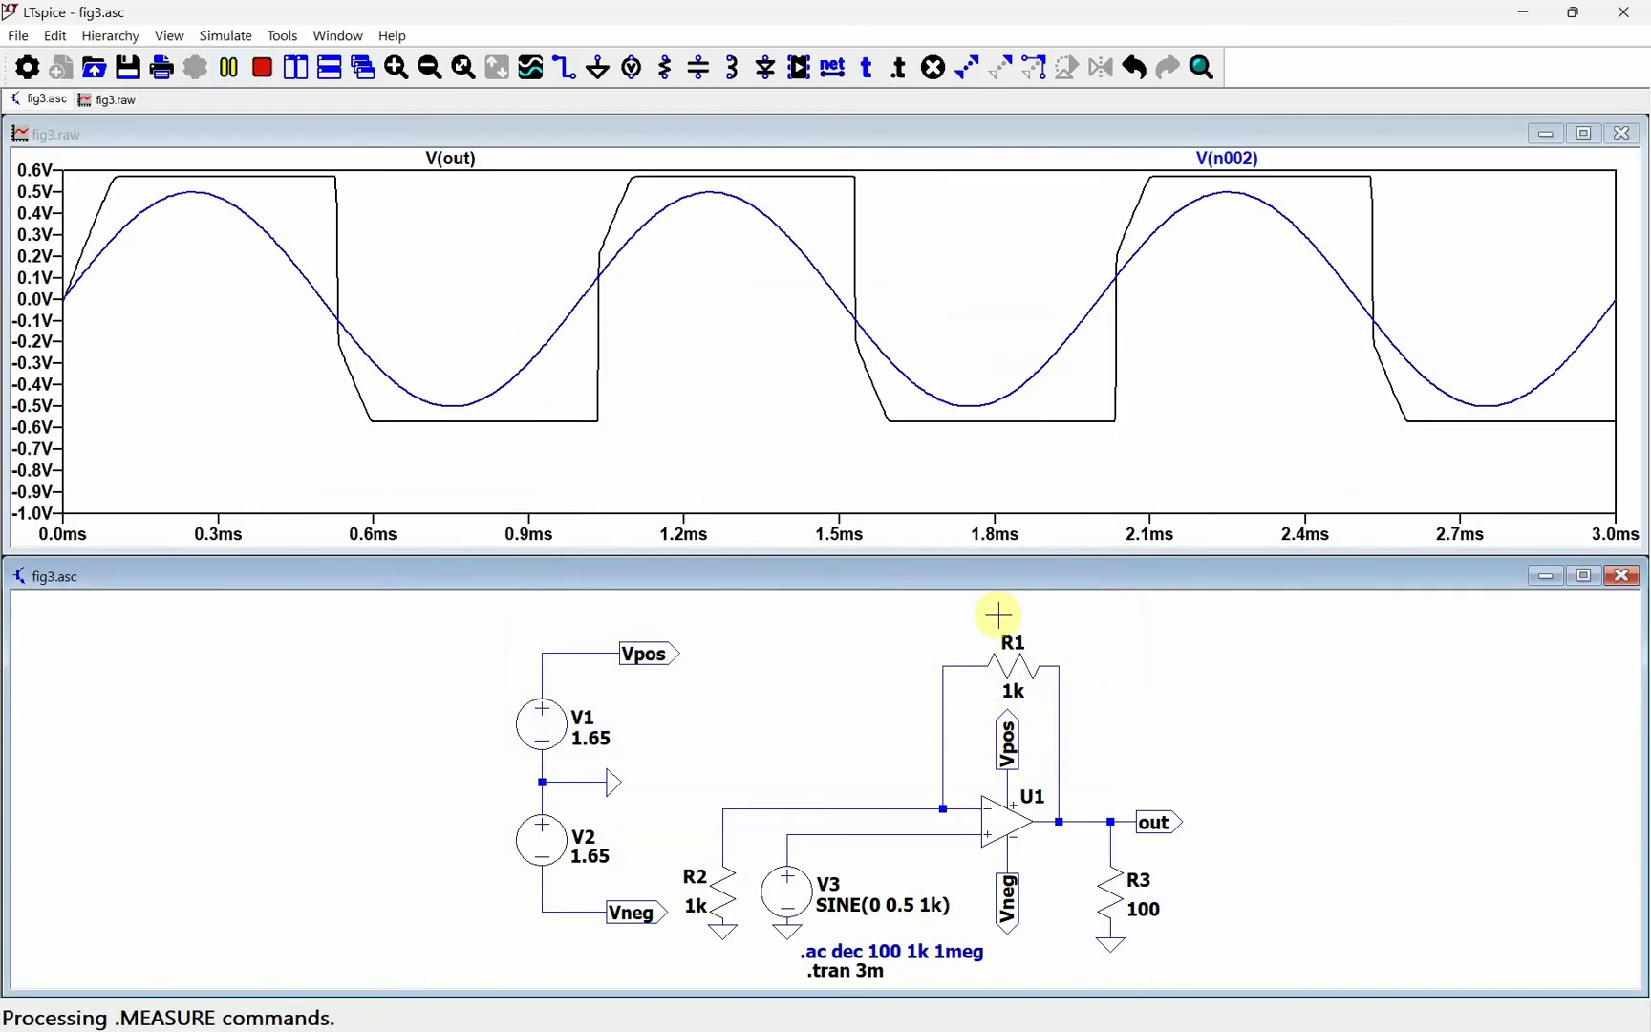
Step: Plot the current through R3, and replace it with V(out) together with the input voltage V(n002)
click(1116, 887)
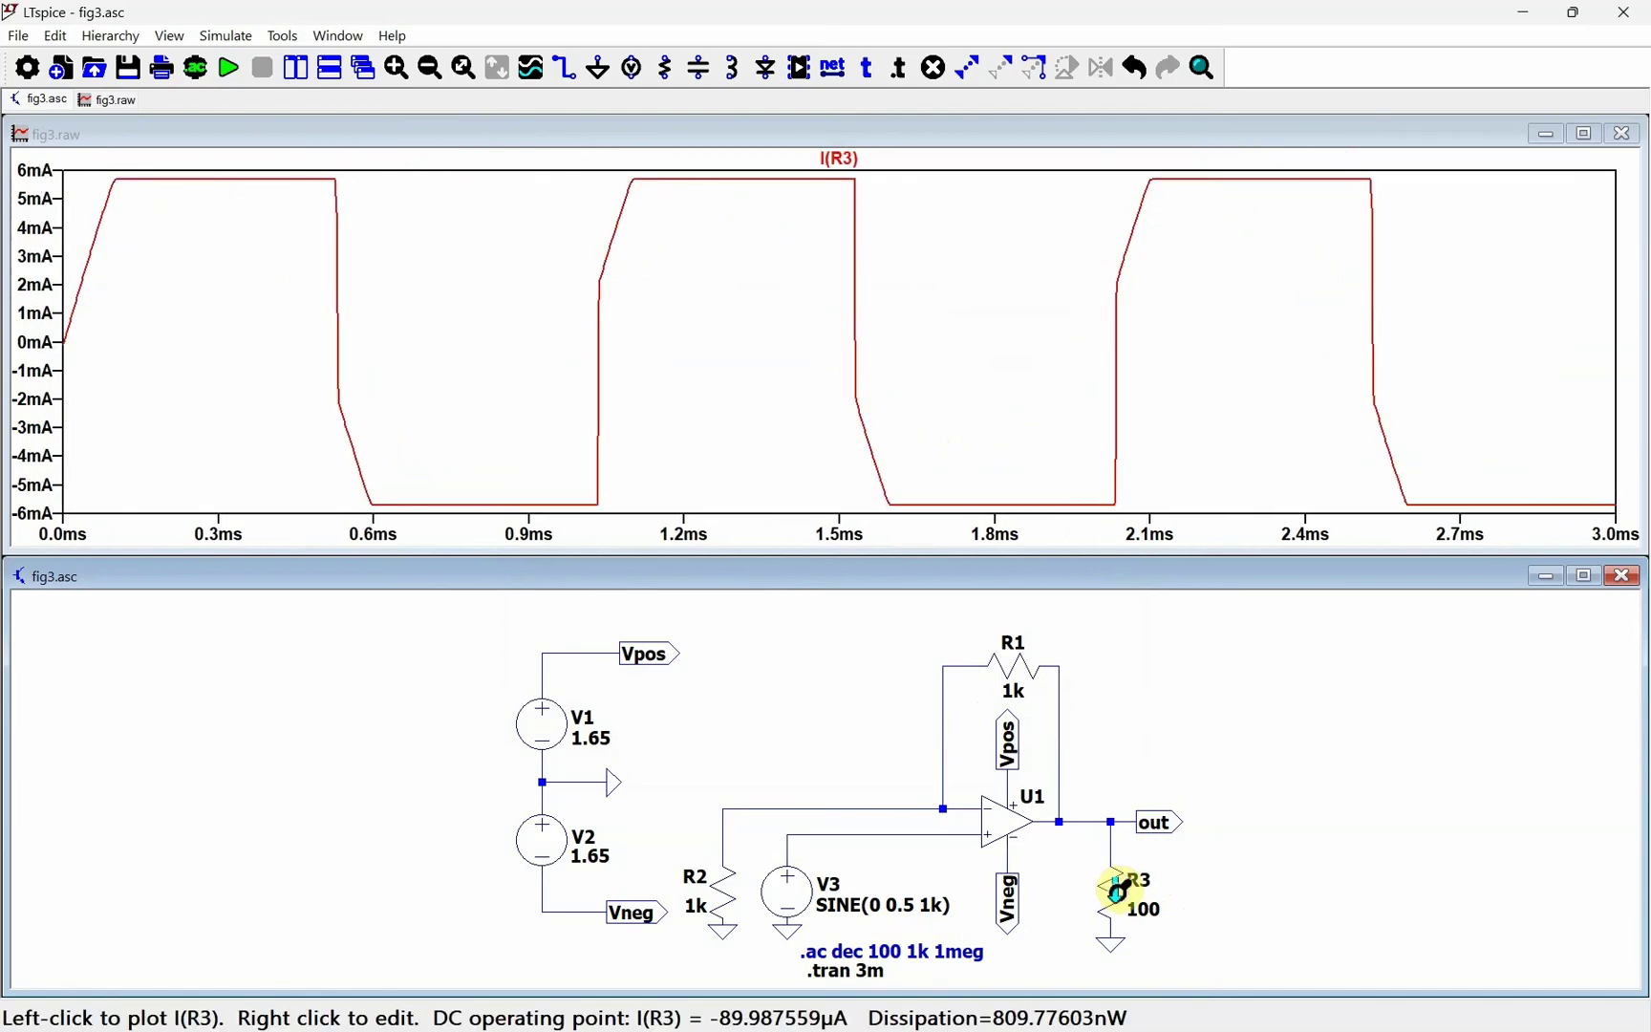
click(1102, 814)
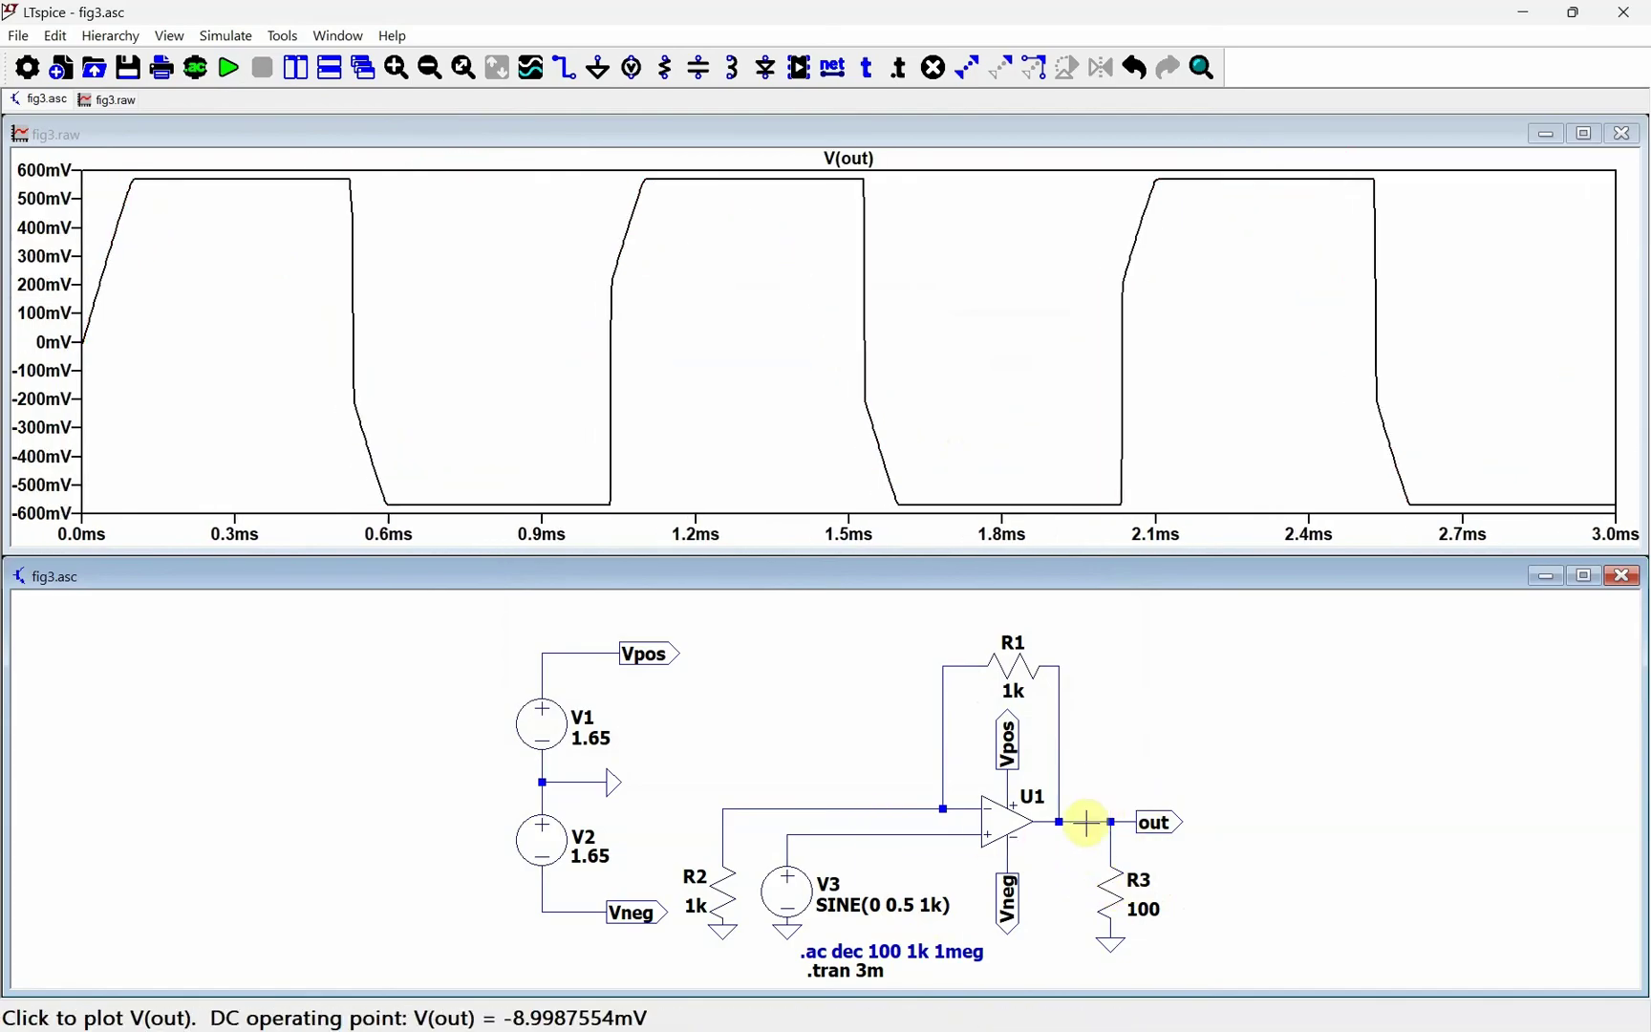
click(811, 835)
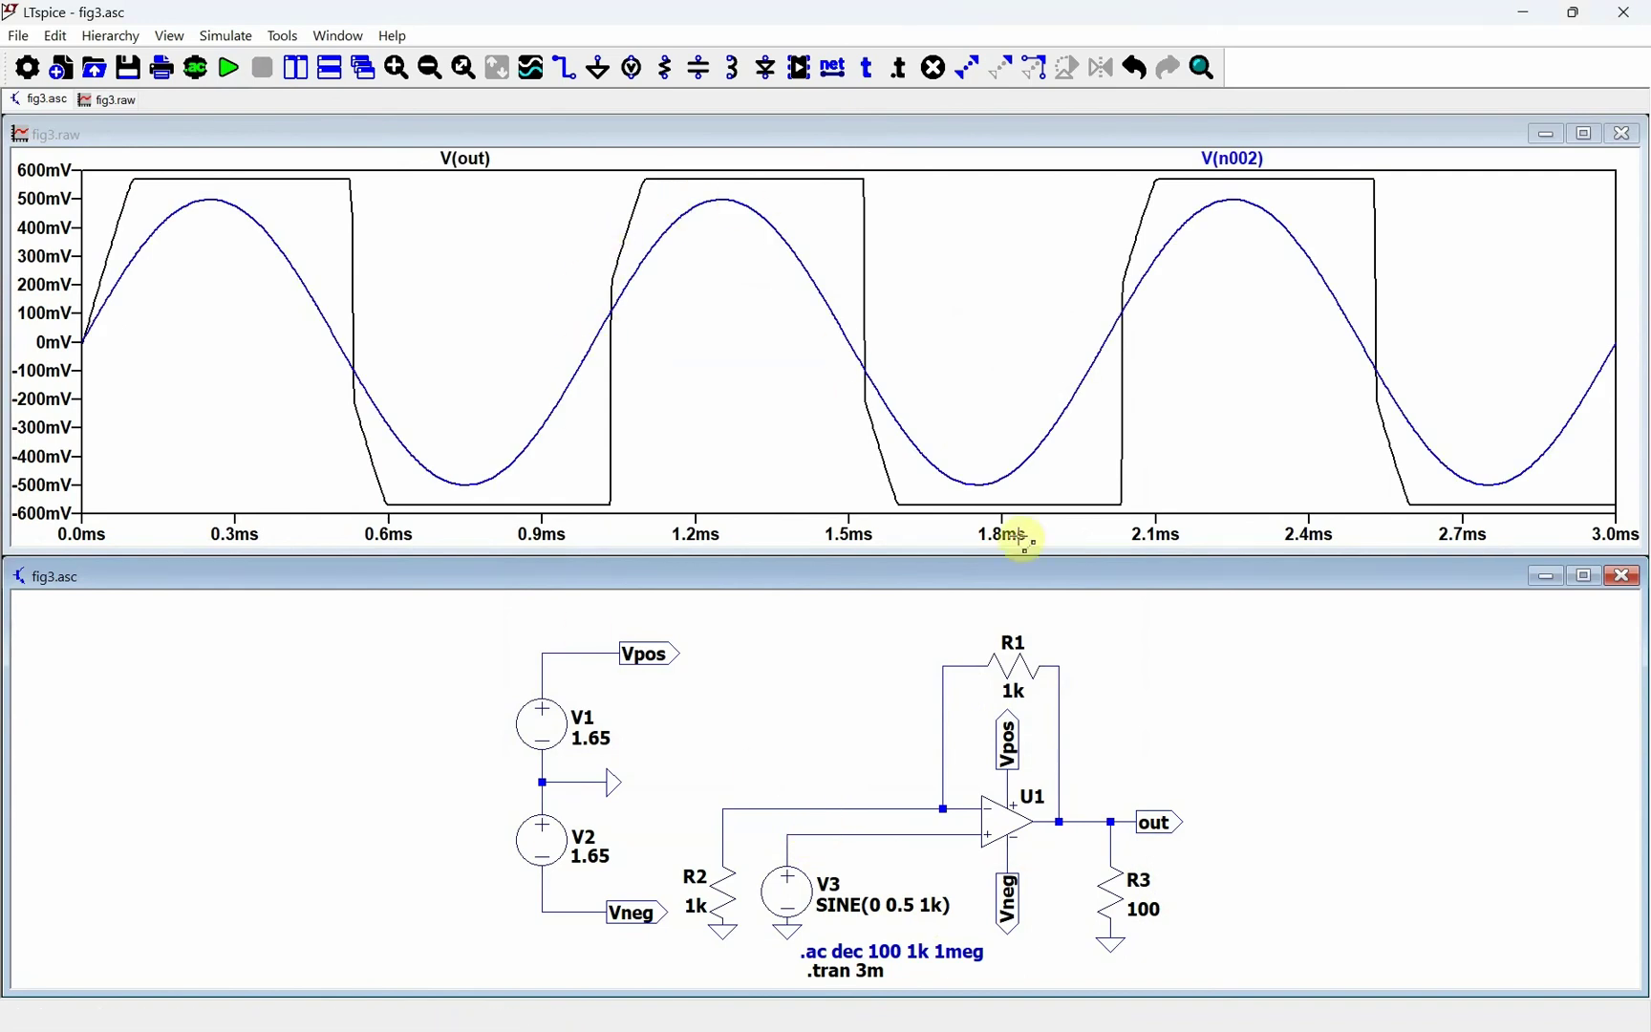
Step: Plot the current through R3 alone, measure its positive plateau near 1.5 ms with a cursor, and close the cursor readout
click(1109, 897)
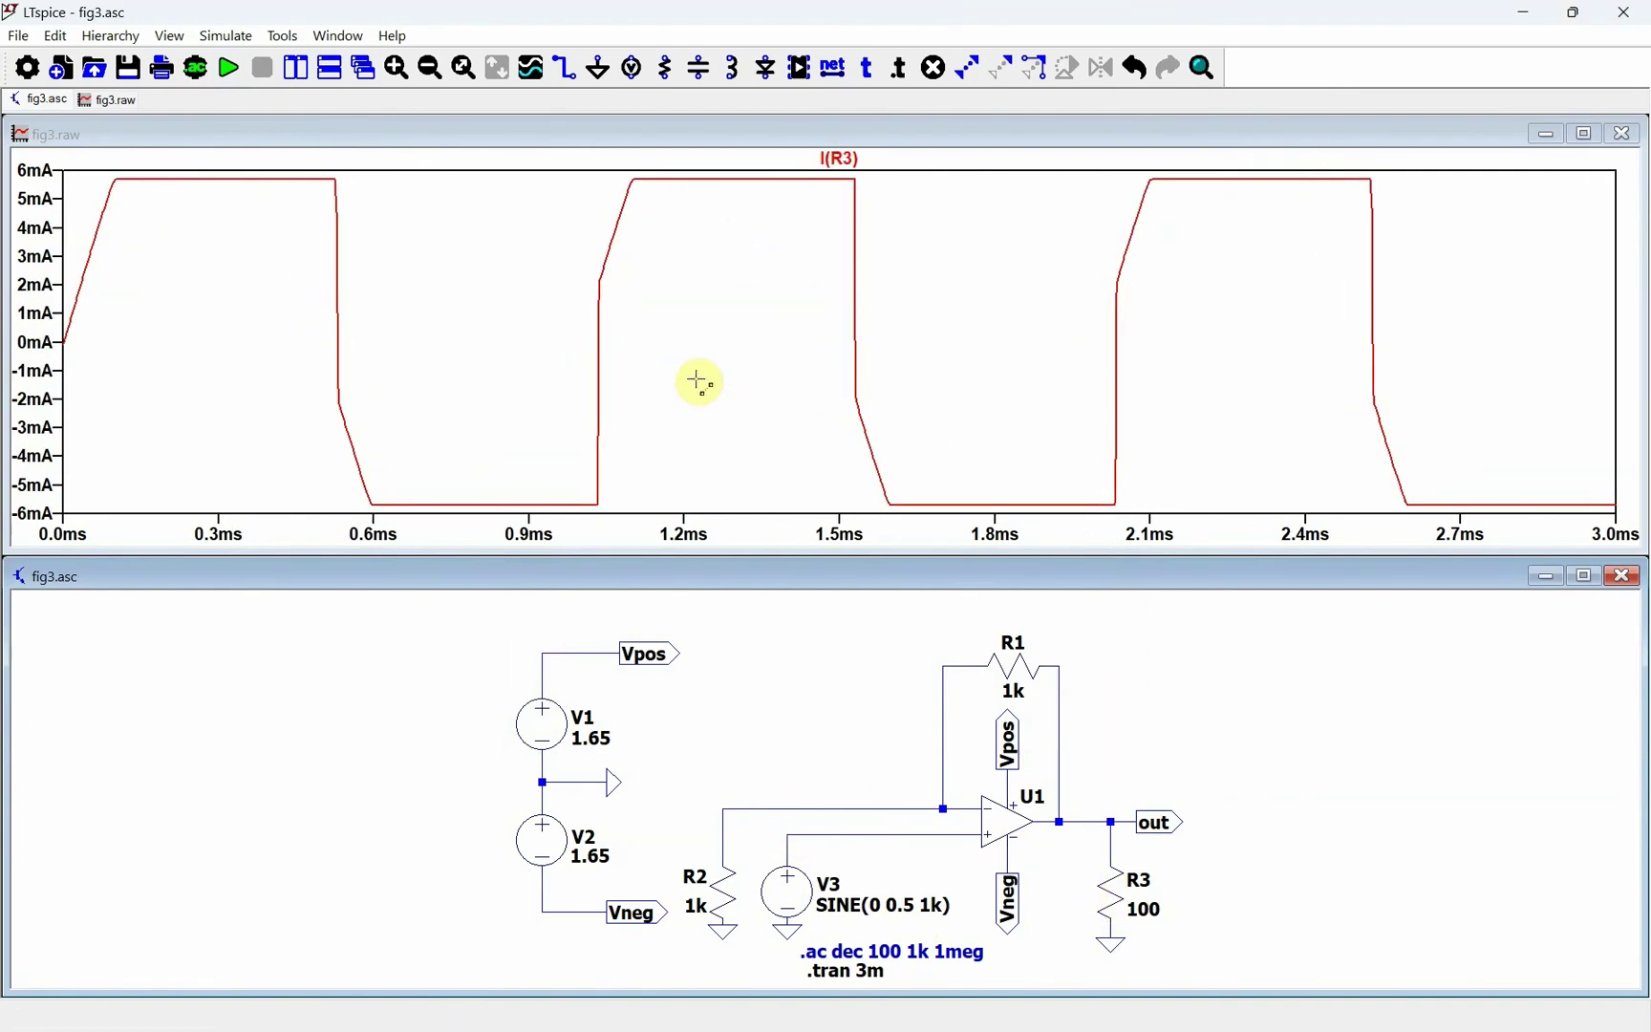
click(845, 159)
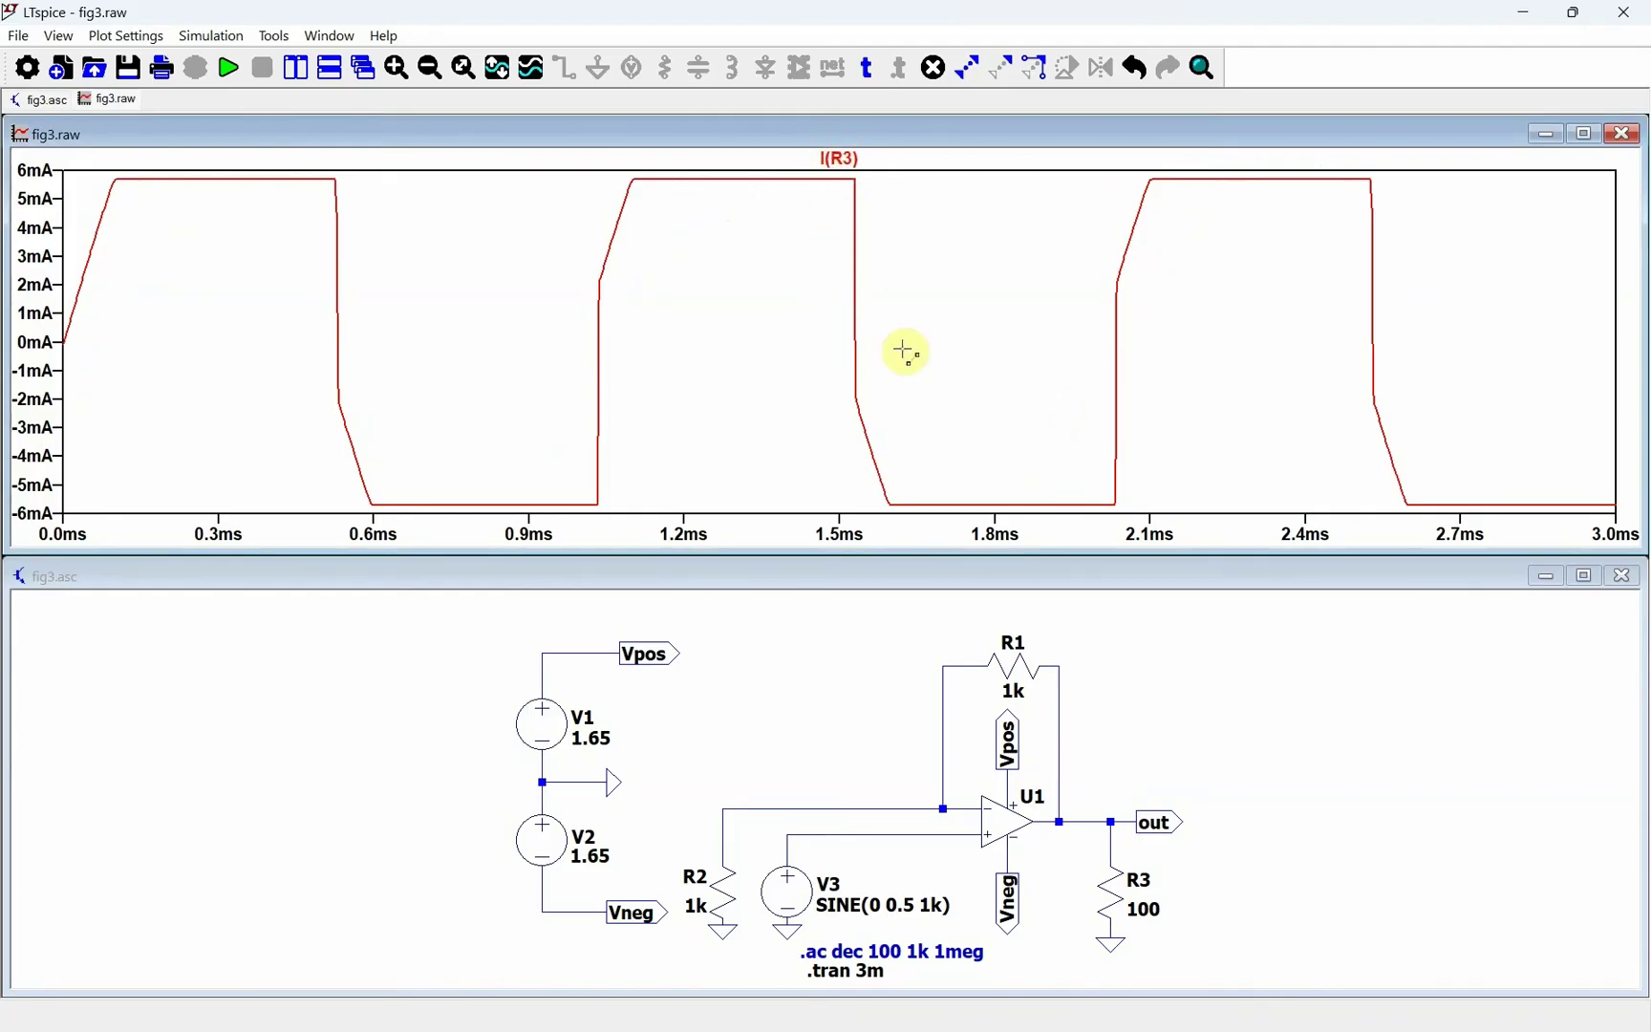
click(856, 164)
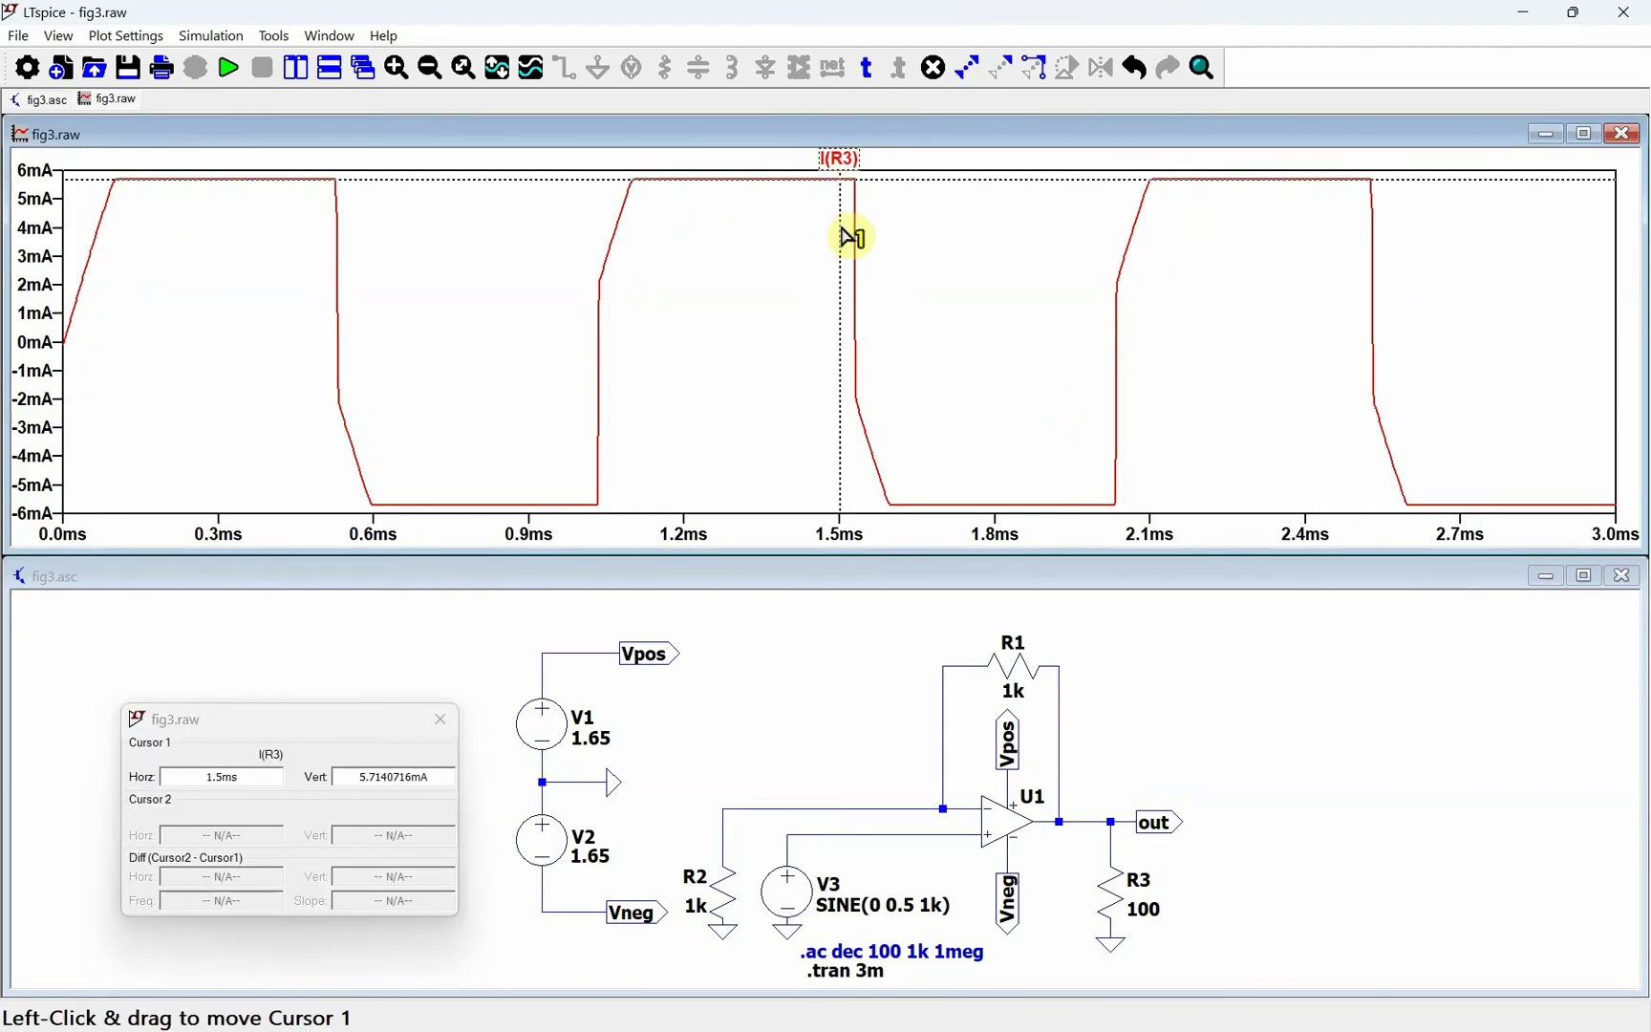
drag(852, 229, 815, 250)
click(1065, 867)
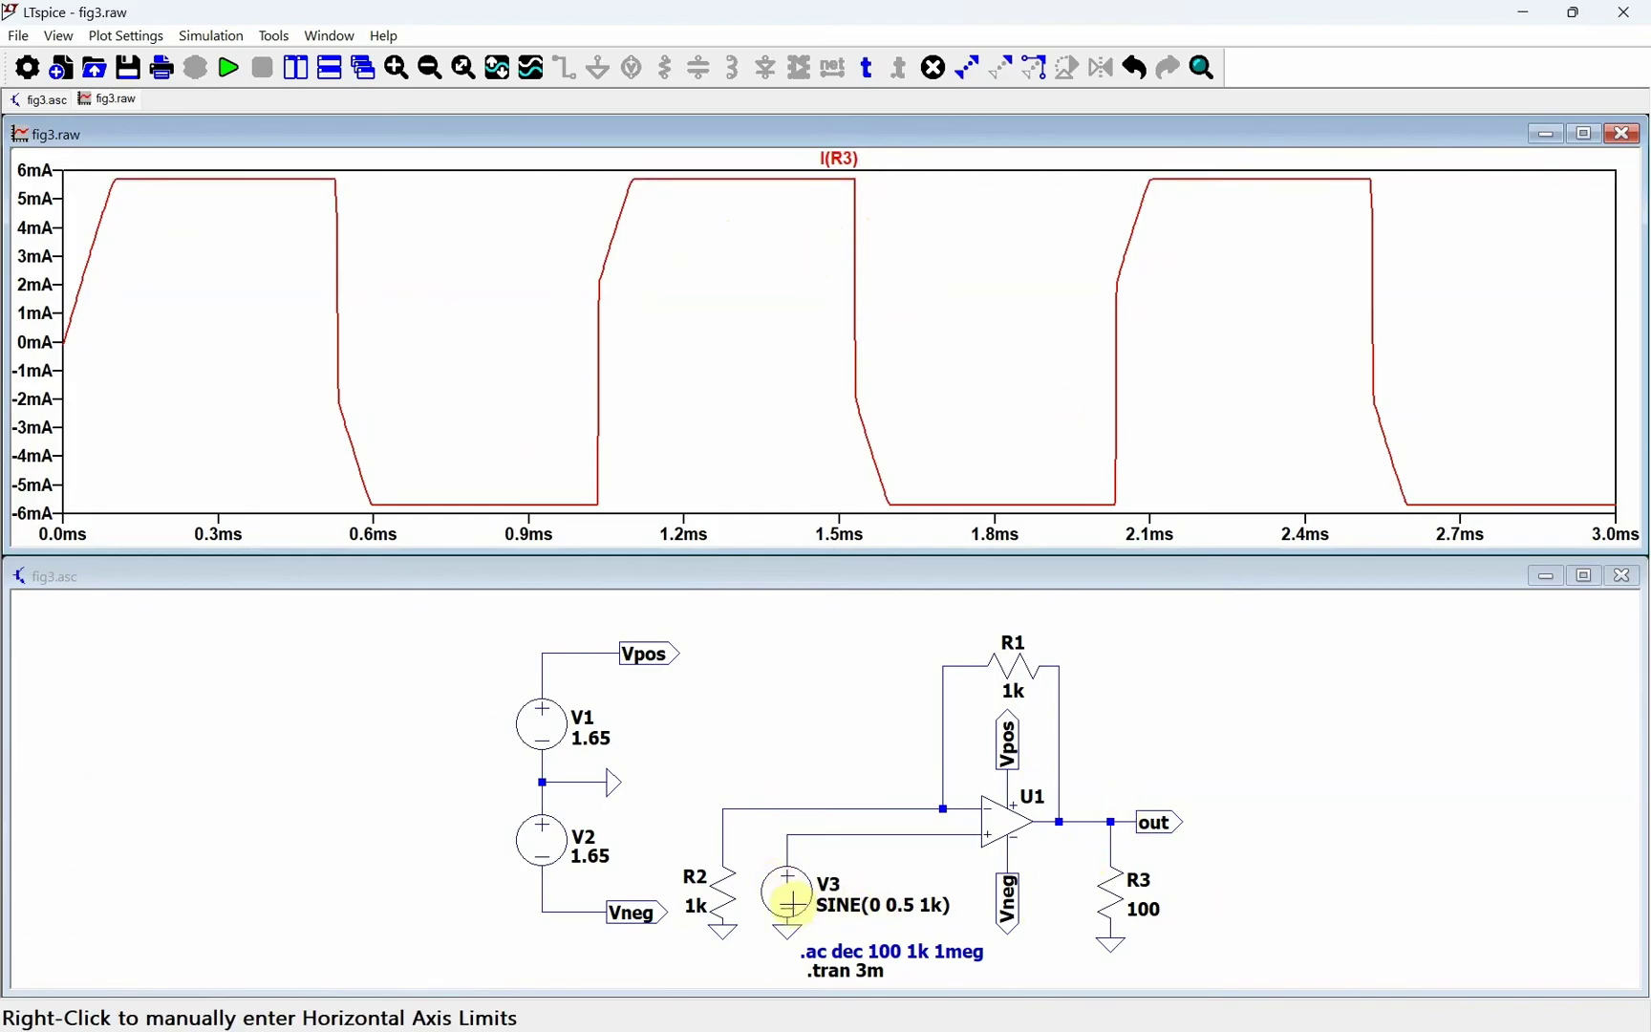
Step: Review V3's sine settings and U1's Rail parameter without changing them
right_click(794, 906)
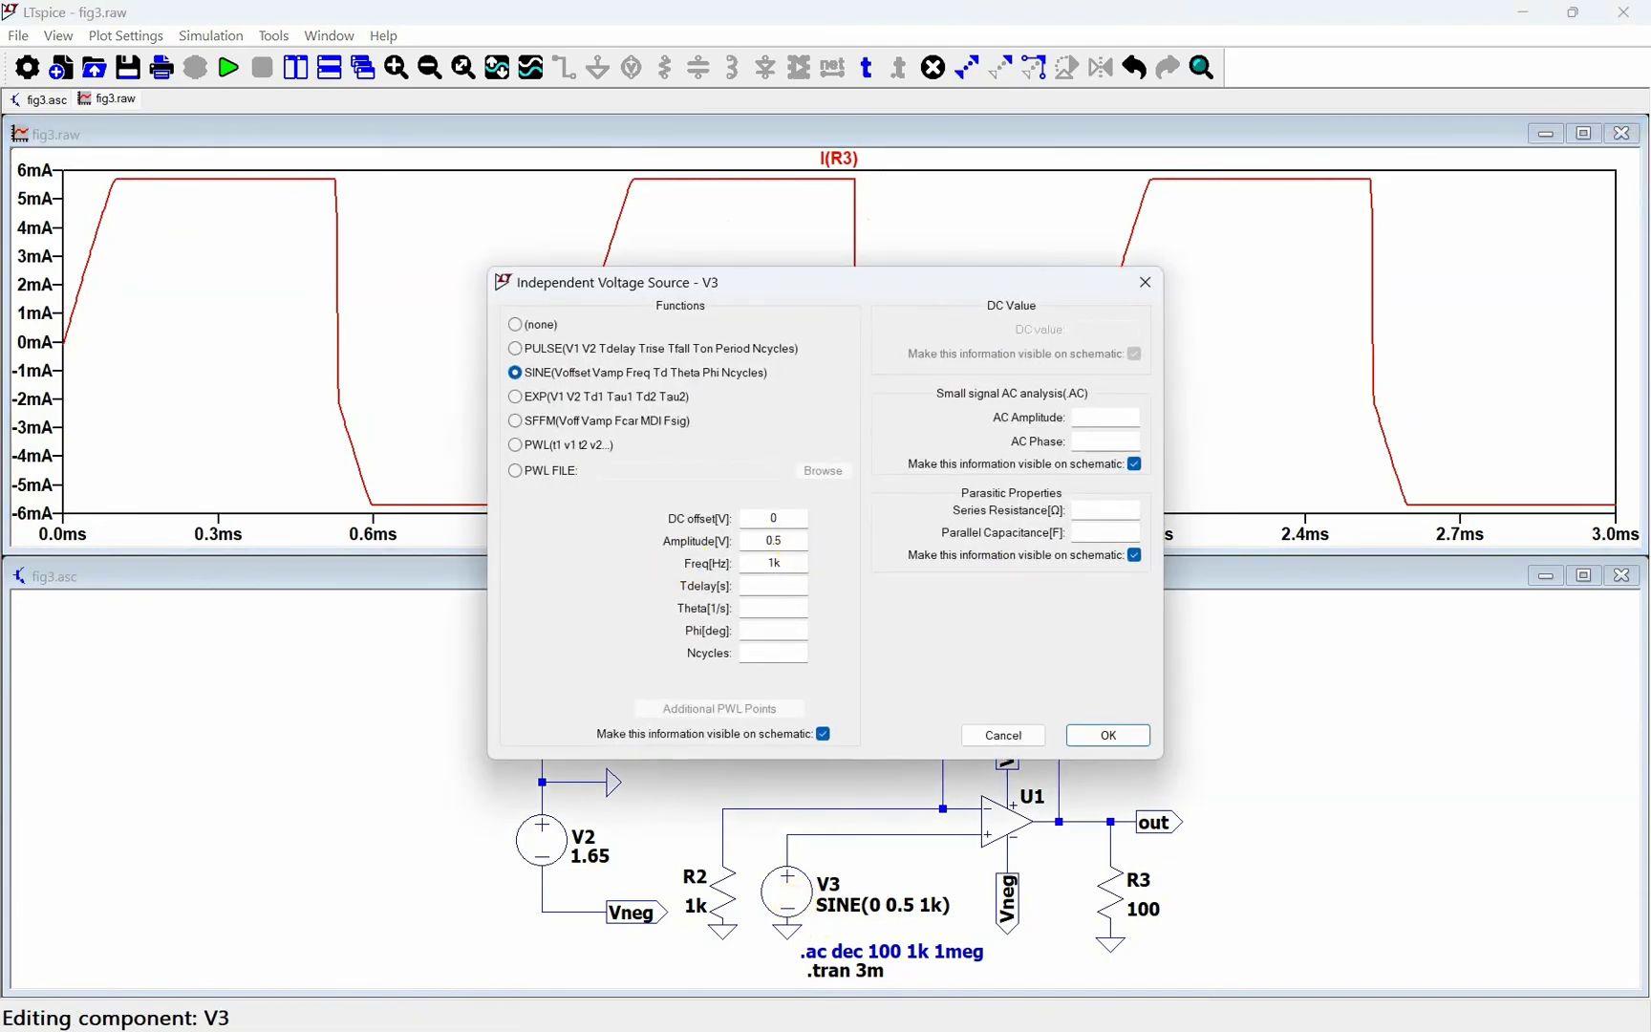
key(Return)
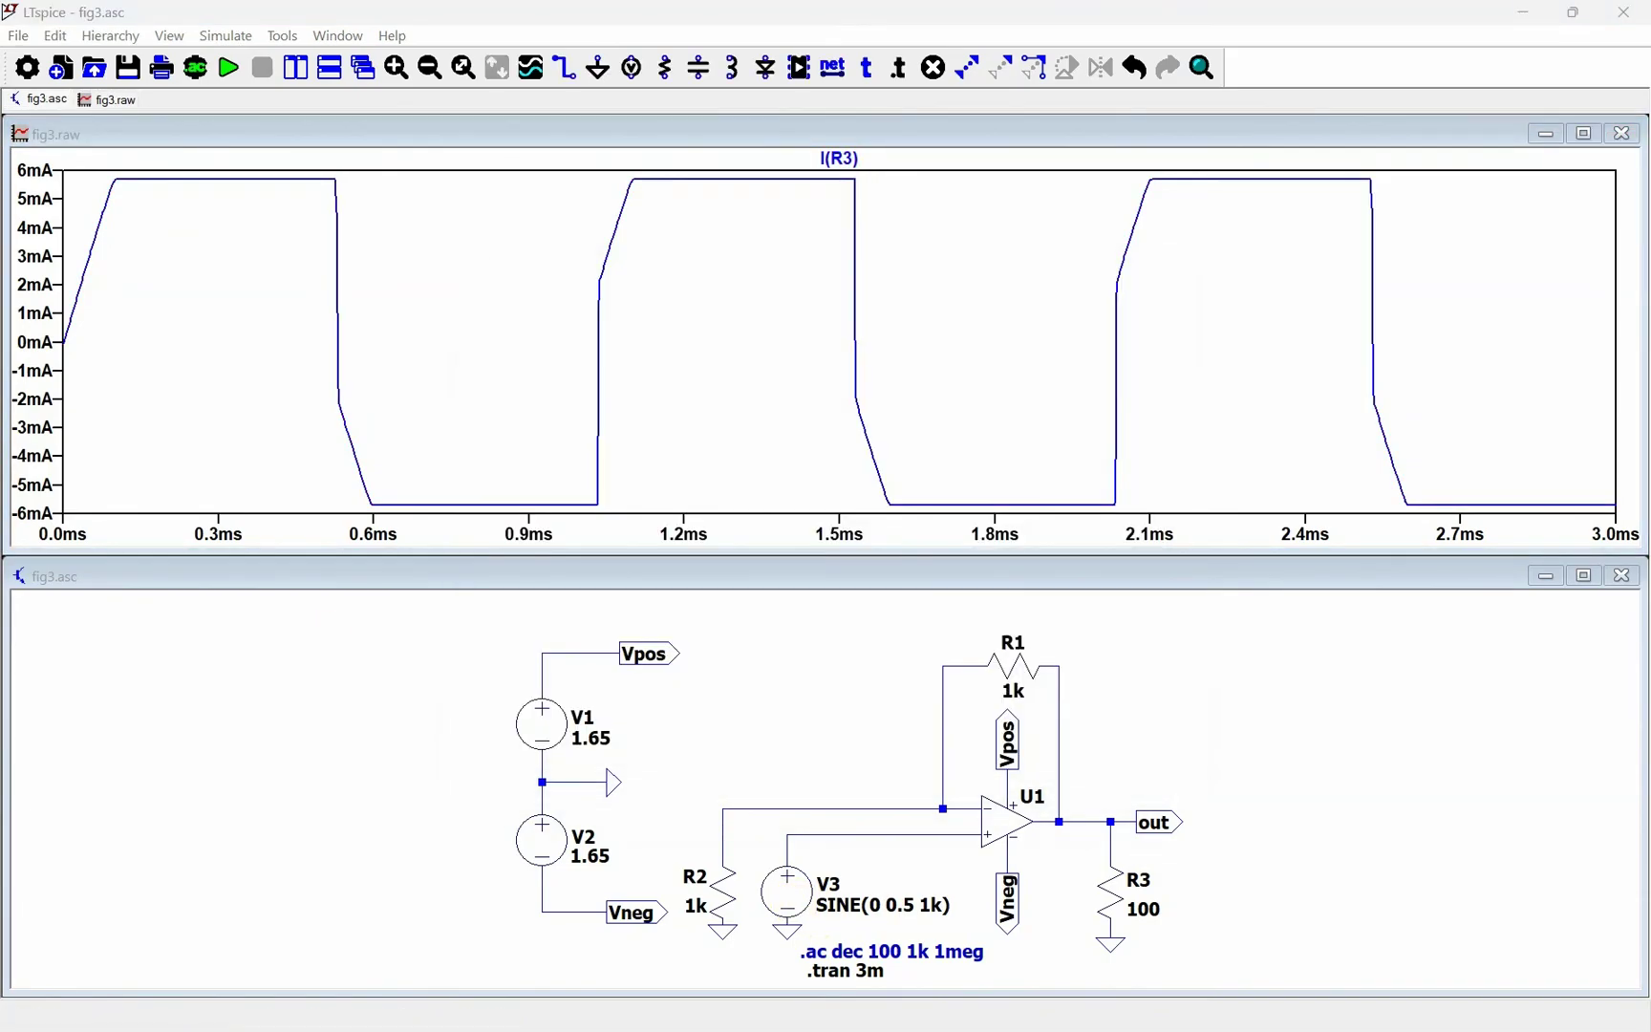
right_click(995, 826)
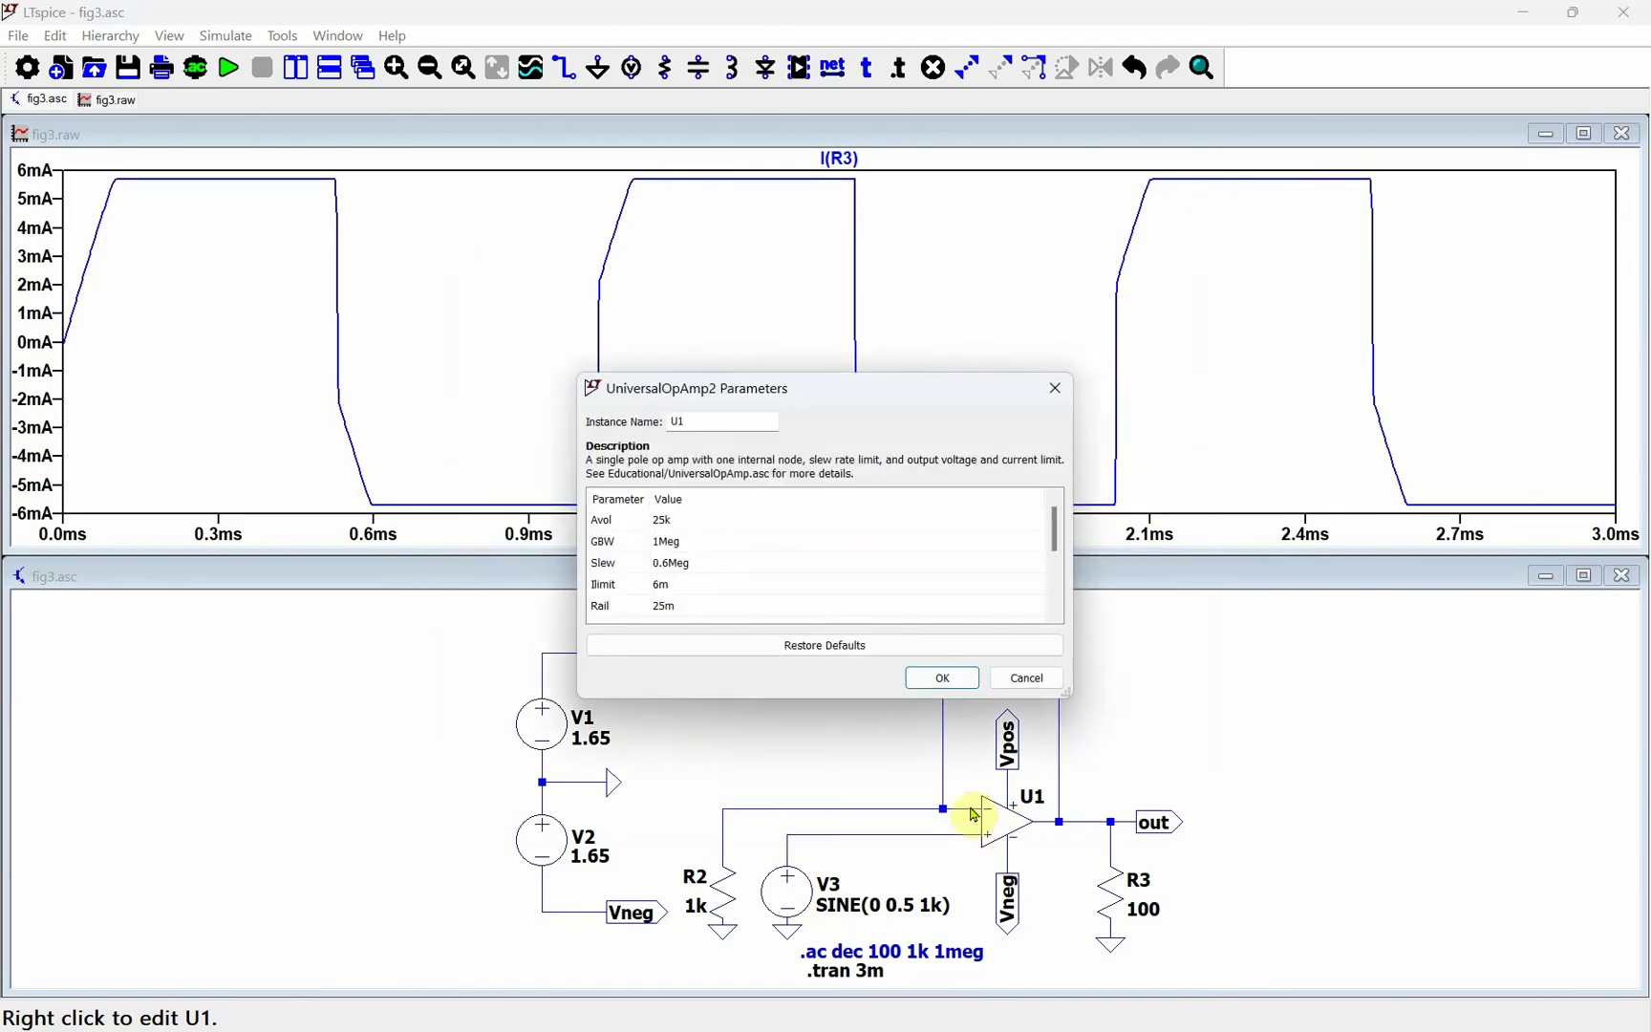
click(675, 608)
click(962, 684)
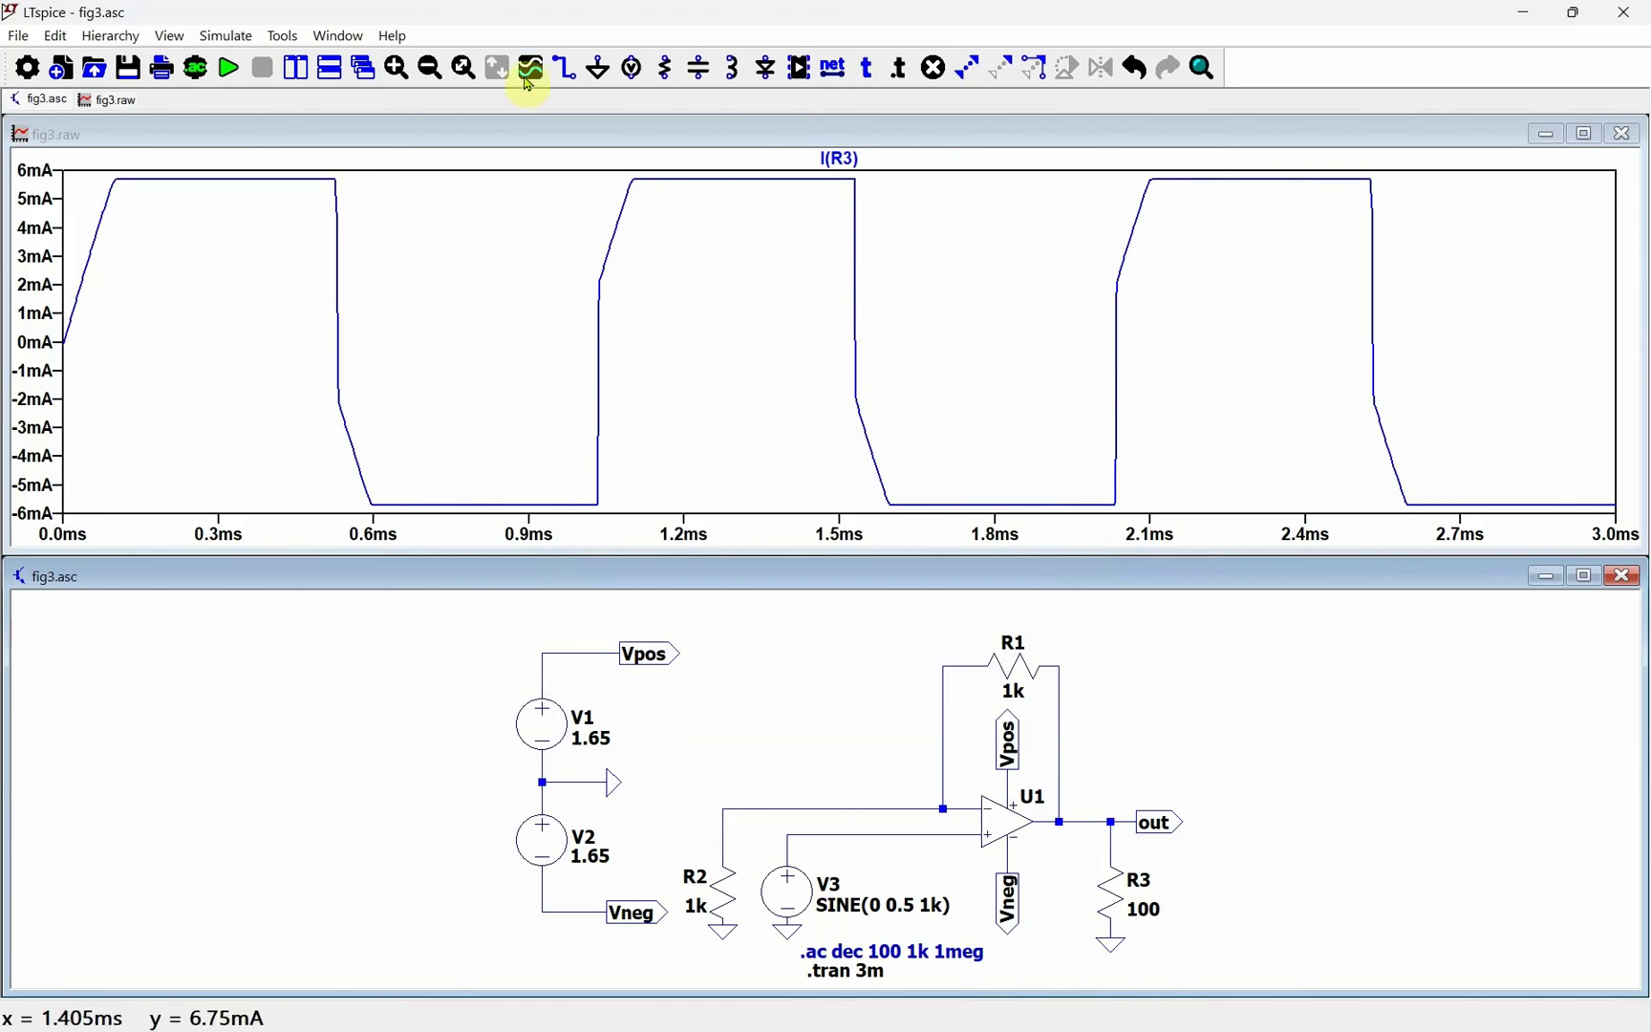
Step: Delete load resistor R3 along with its connecting wire and ground symbol
key(Delete)
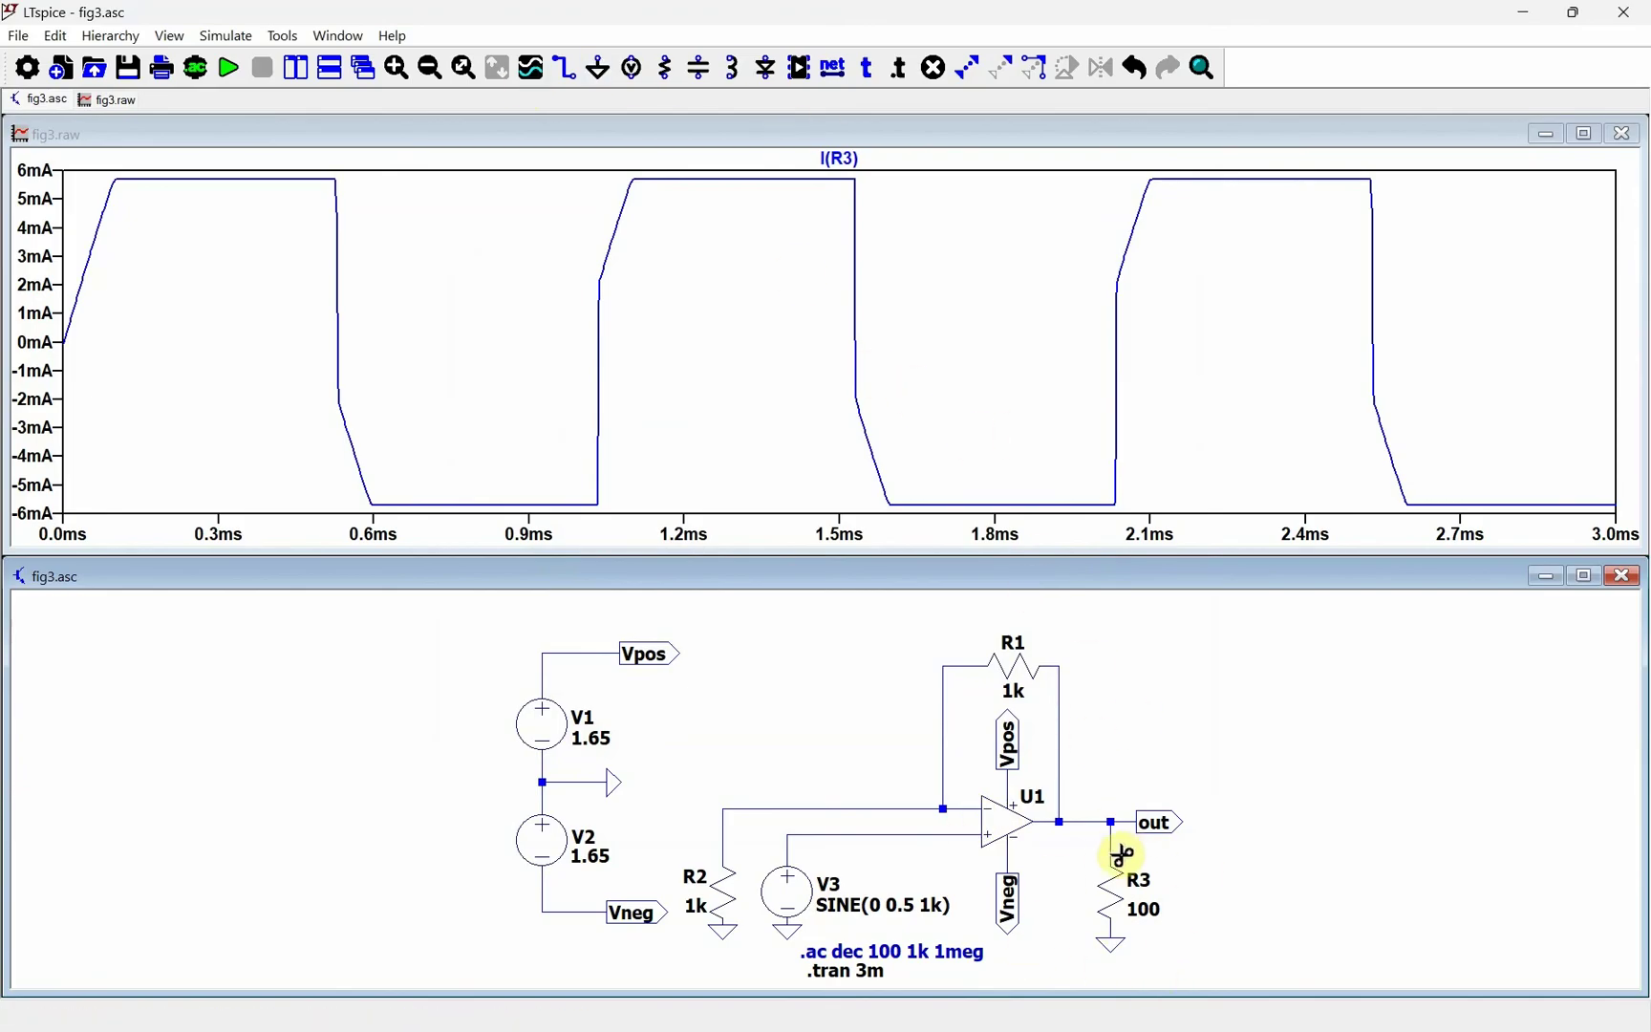
click(1112, 893)
click(1112, 850)
click(1114, 939)
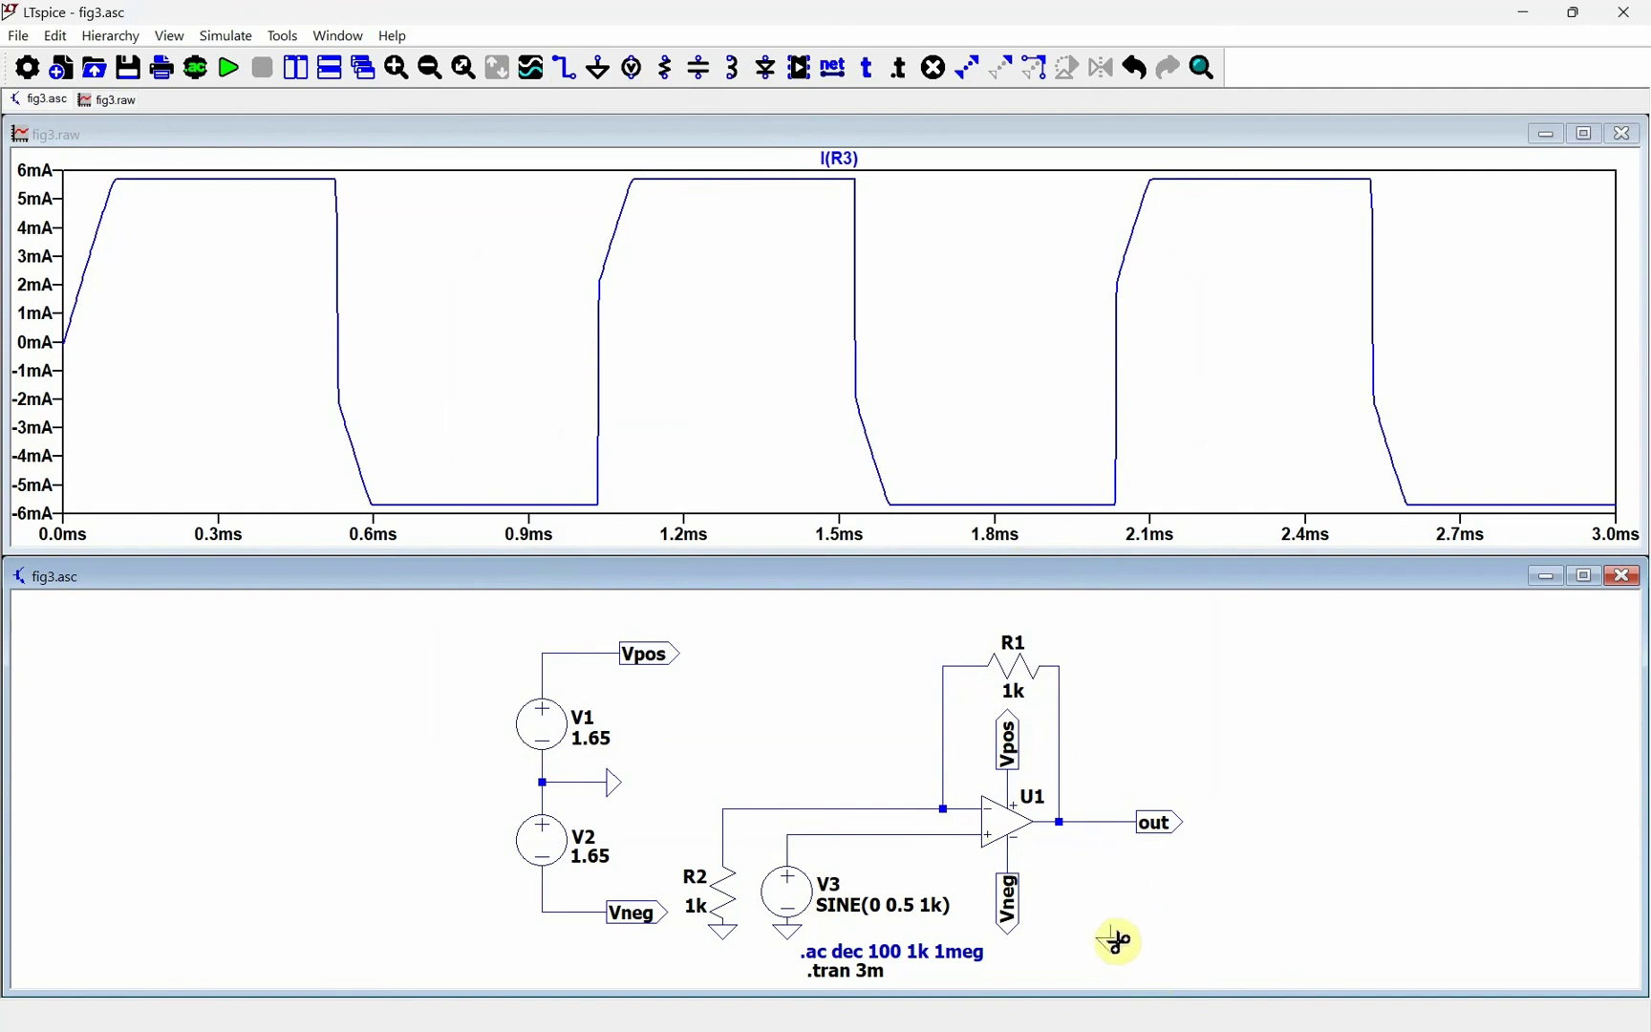
key(Escape)
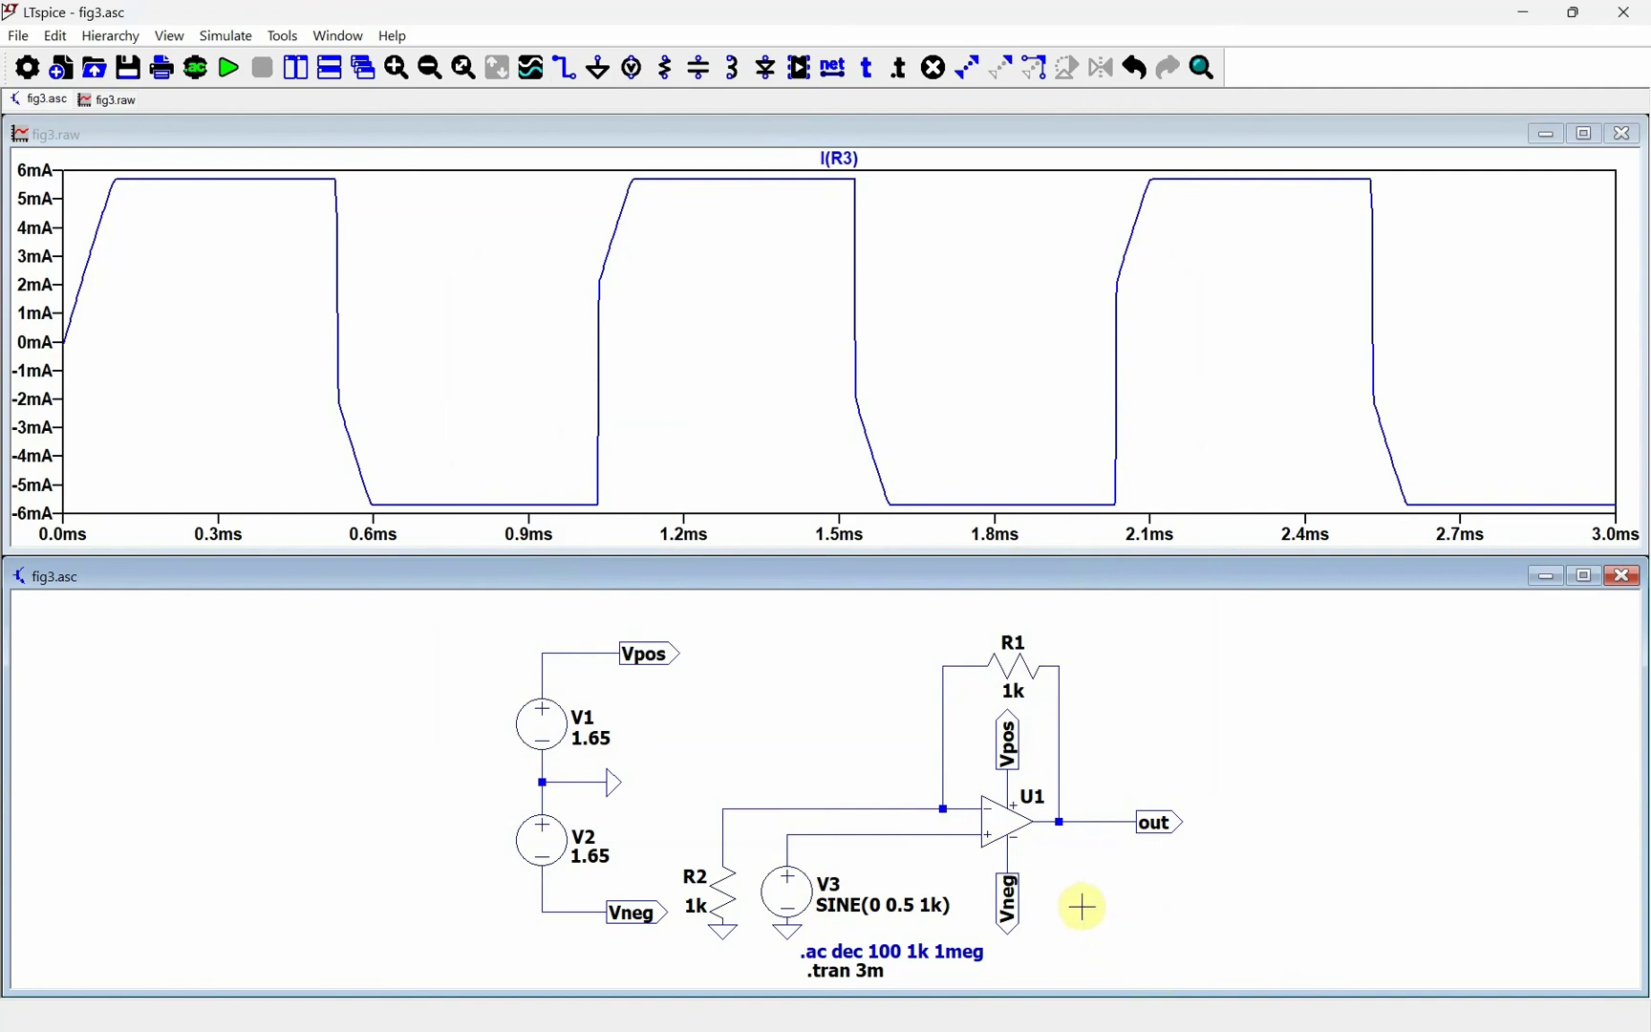
Step: Set the feedback resistor R1 to 9k
right_click(1013, 669)
text(9k)
key(Return)
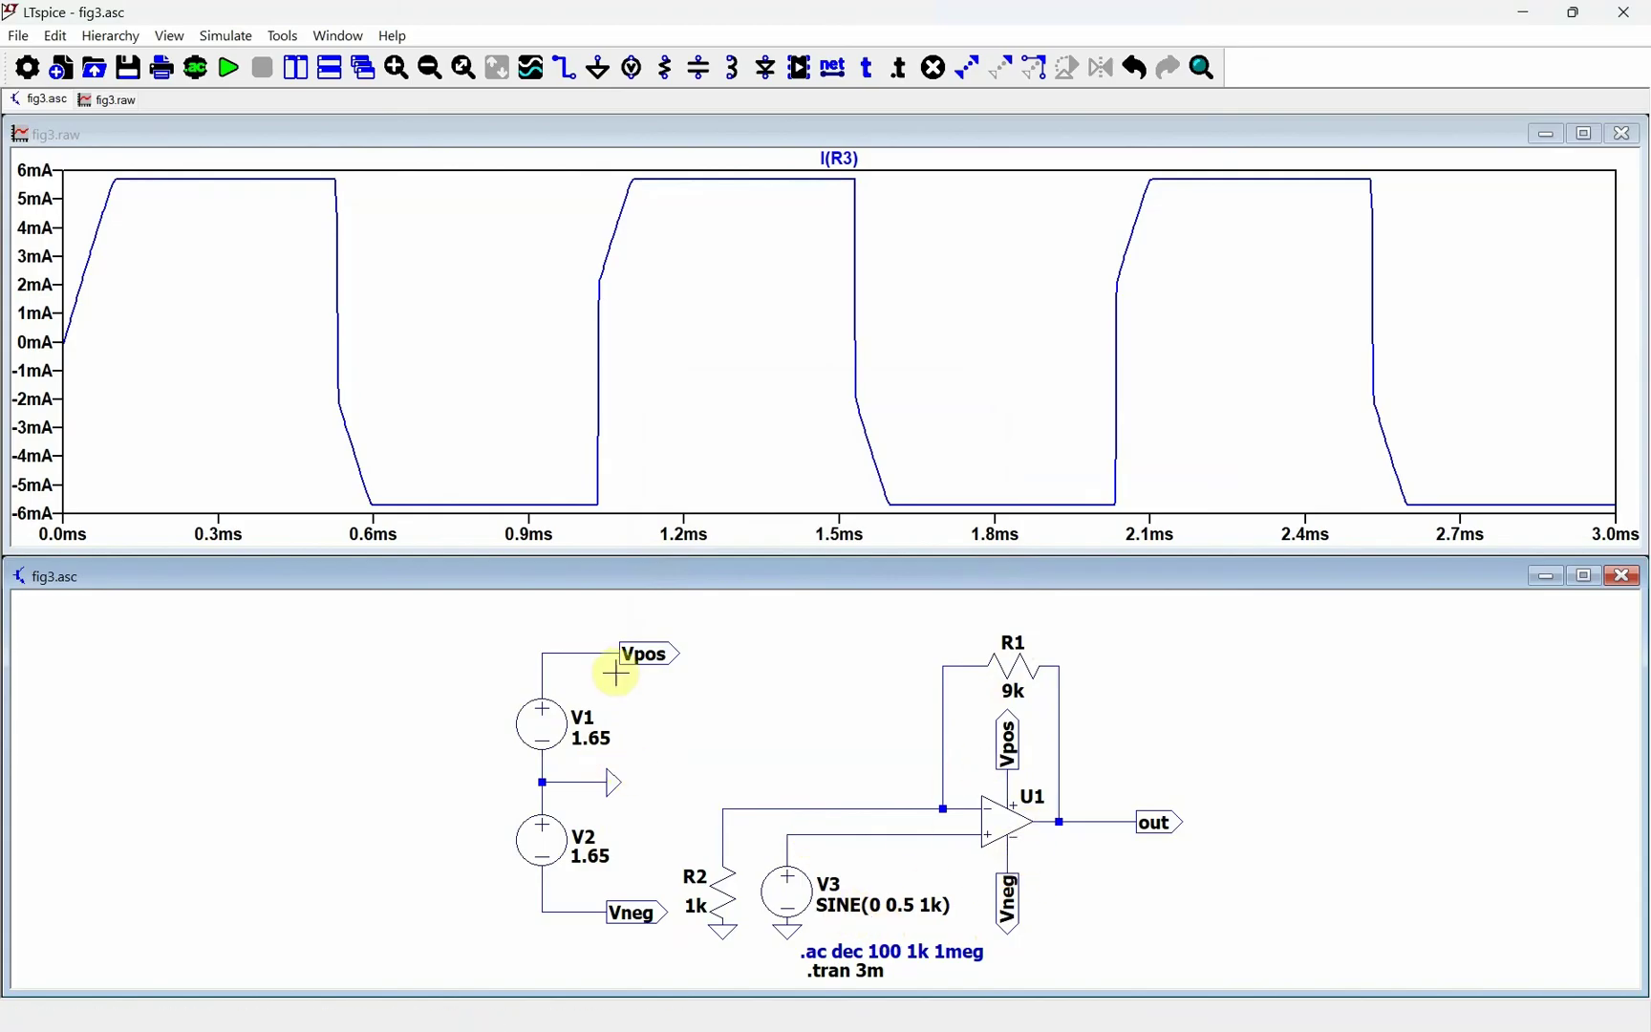
Step: Set the amplitude of V3's sine source to 0.2 V
right_click(800, 906)
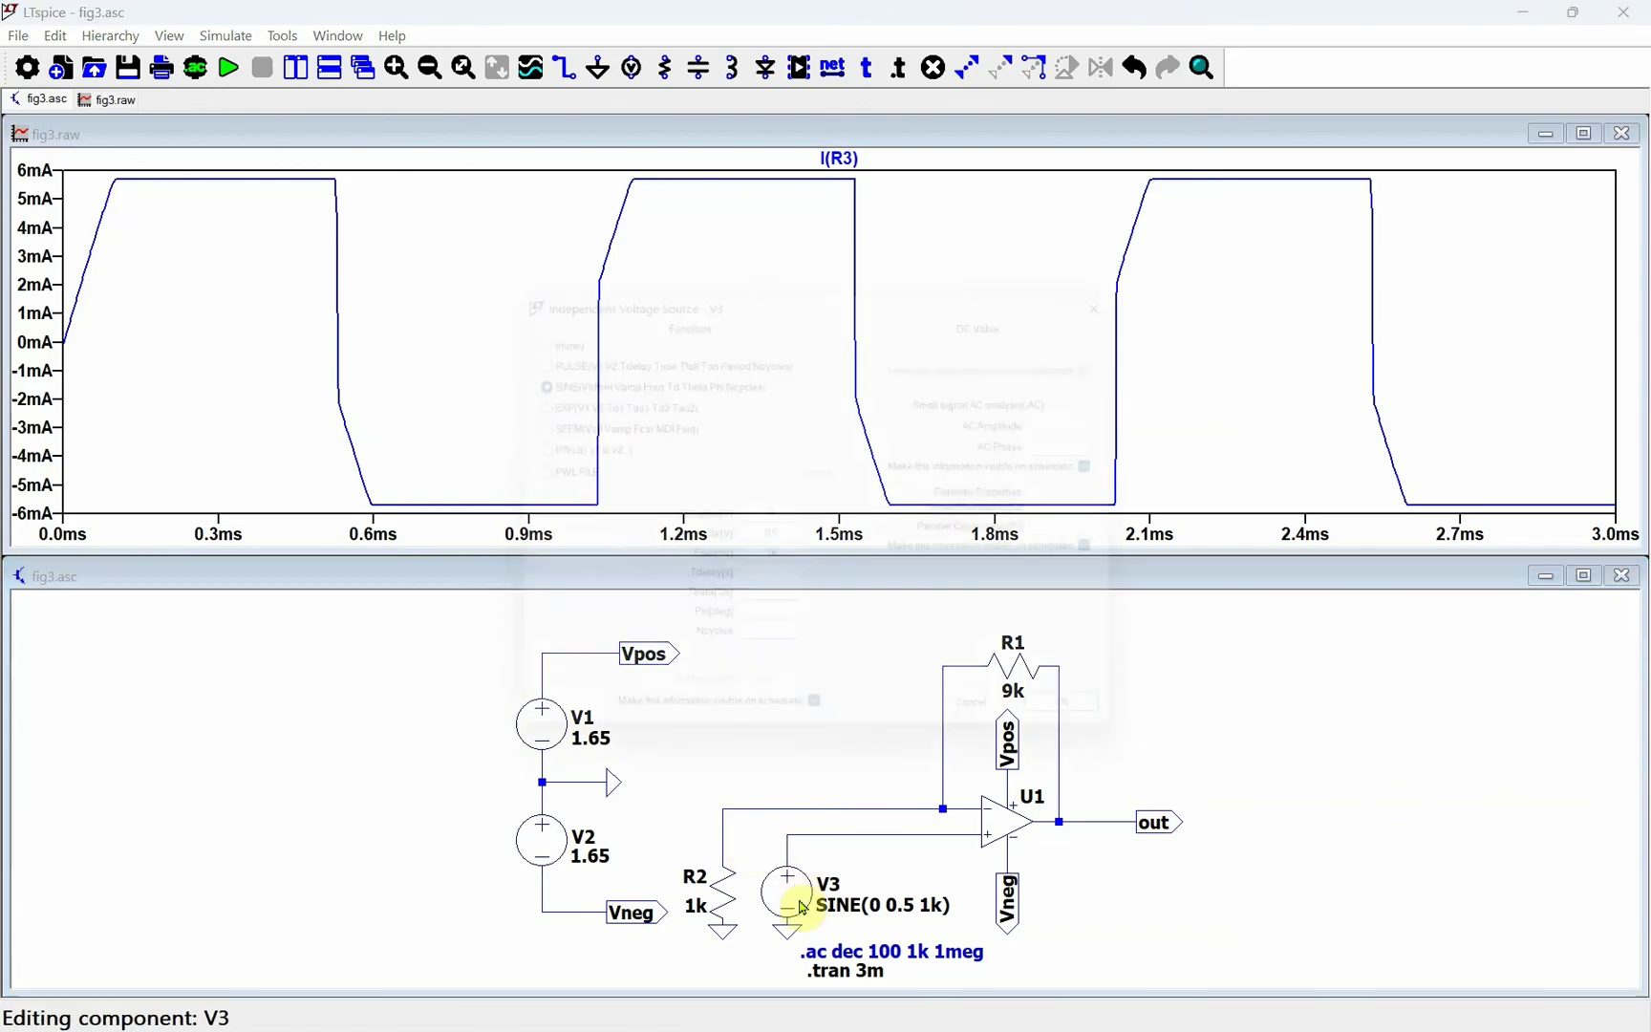
drag(791, 542, 732, 542)
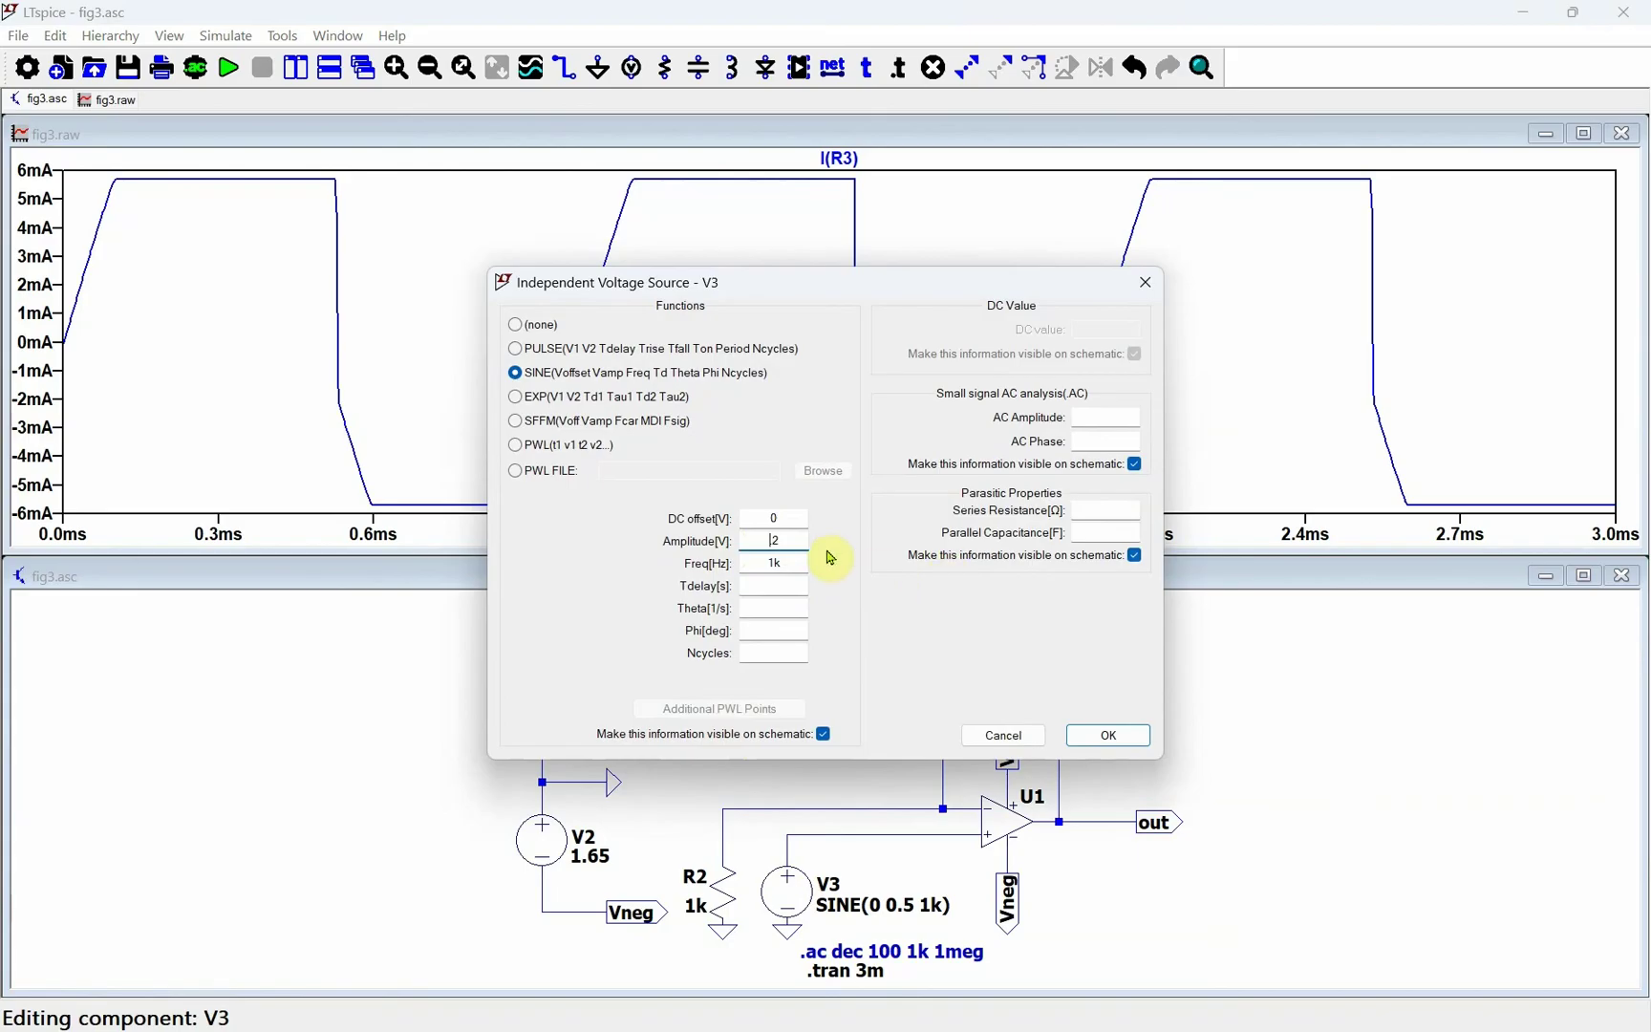
text(0.)
key(Return)
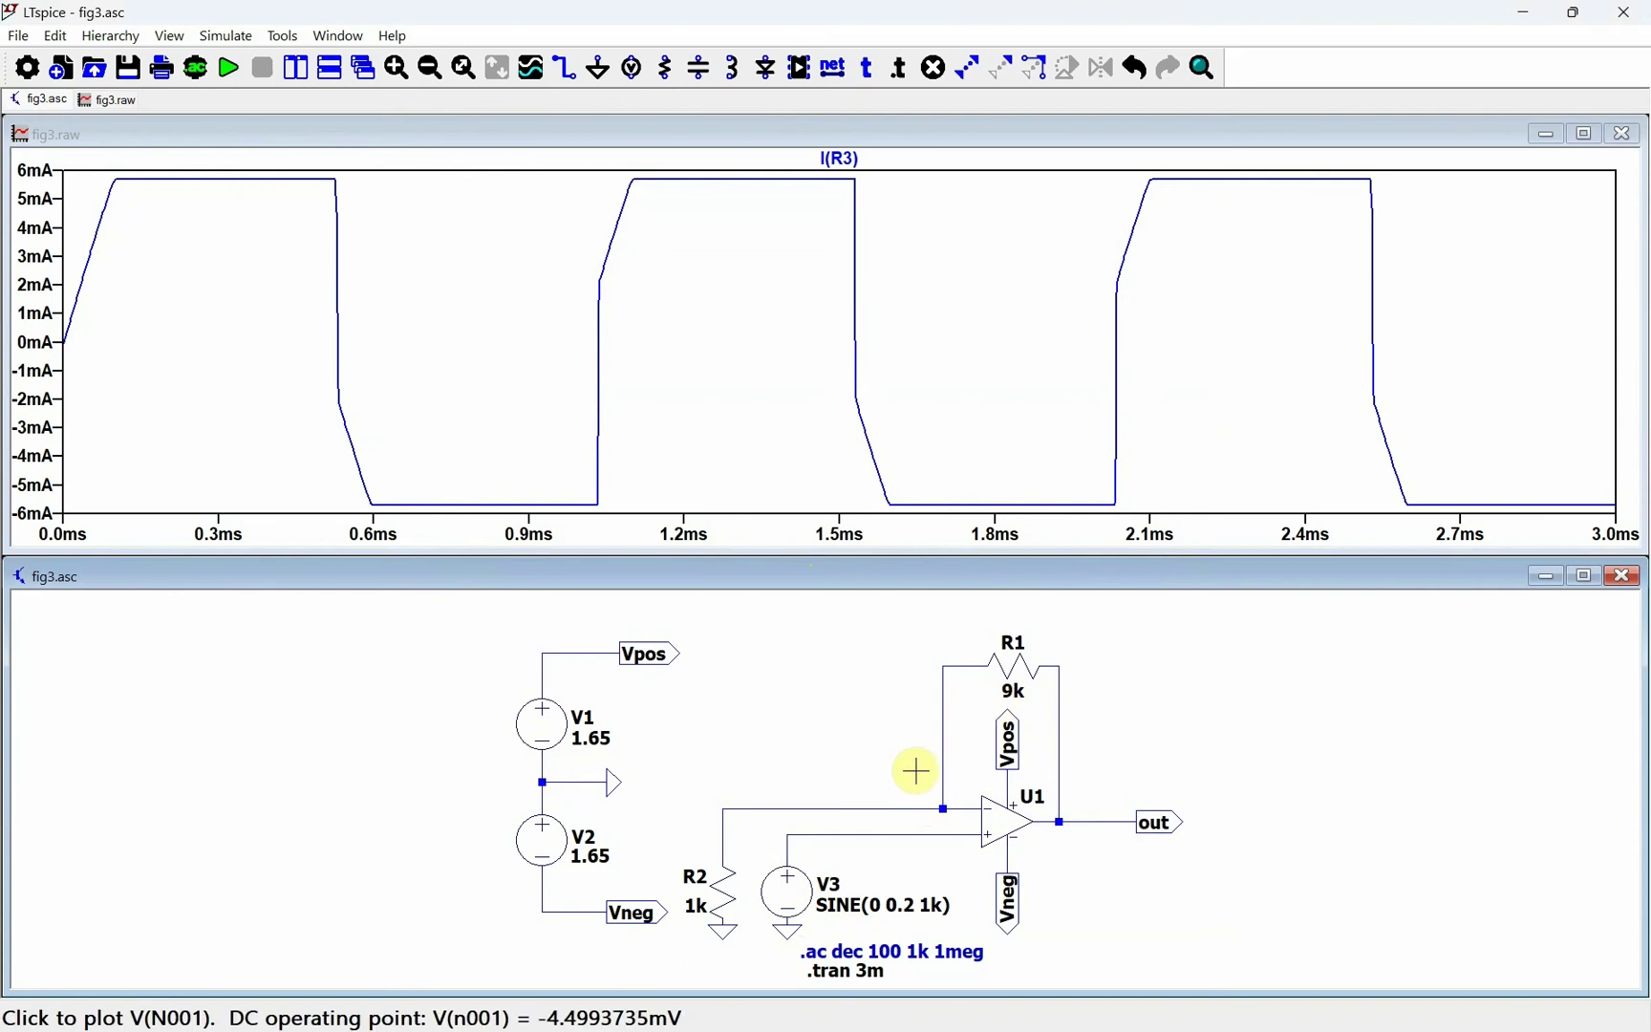
Step: Run the transient simulation and inspect V(out) and the input voltage V(n002), ending with V(out) plotted alone
click(227, 70)
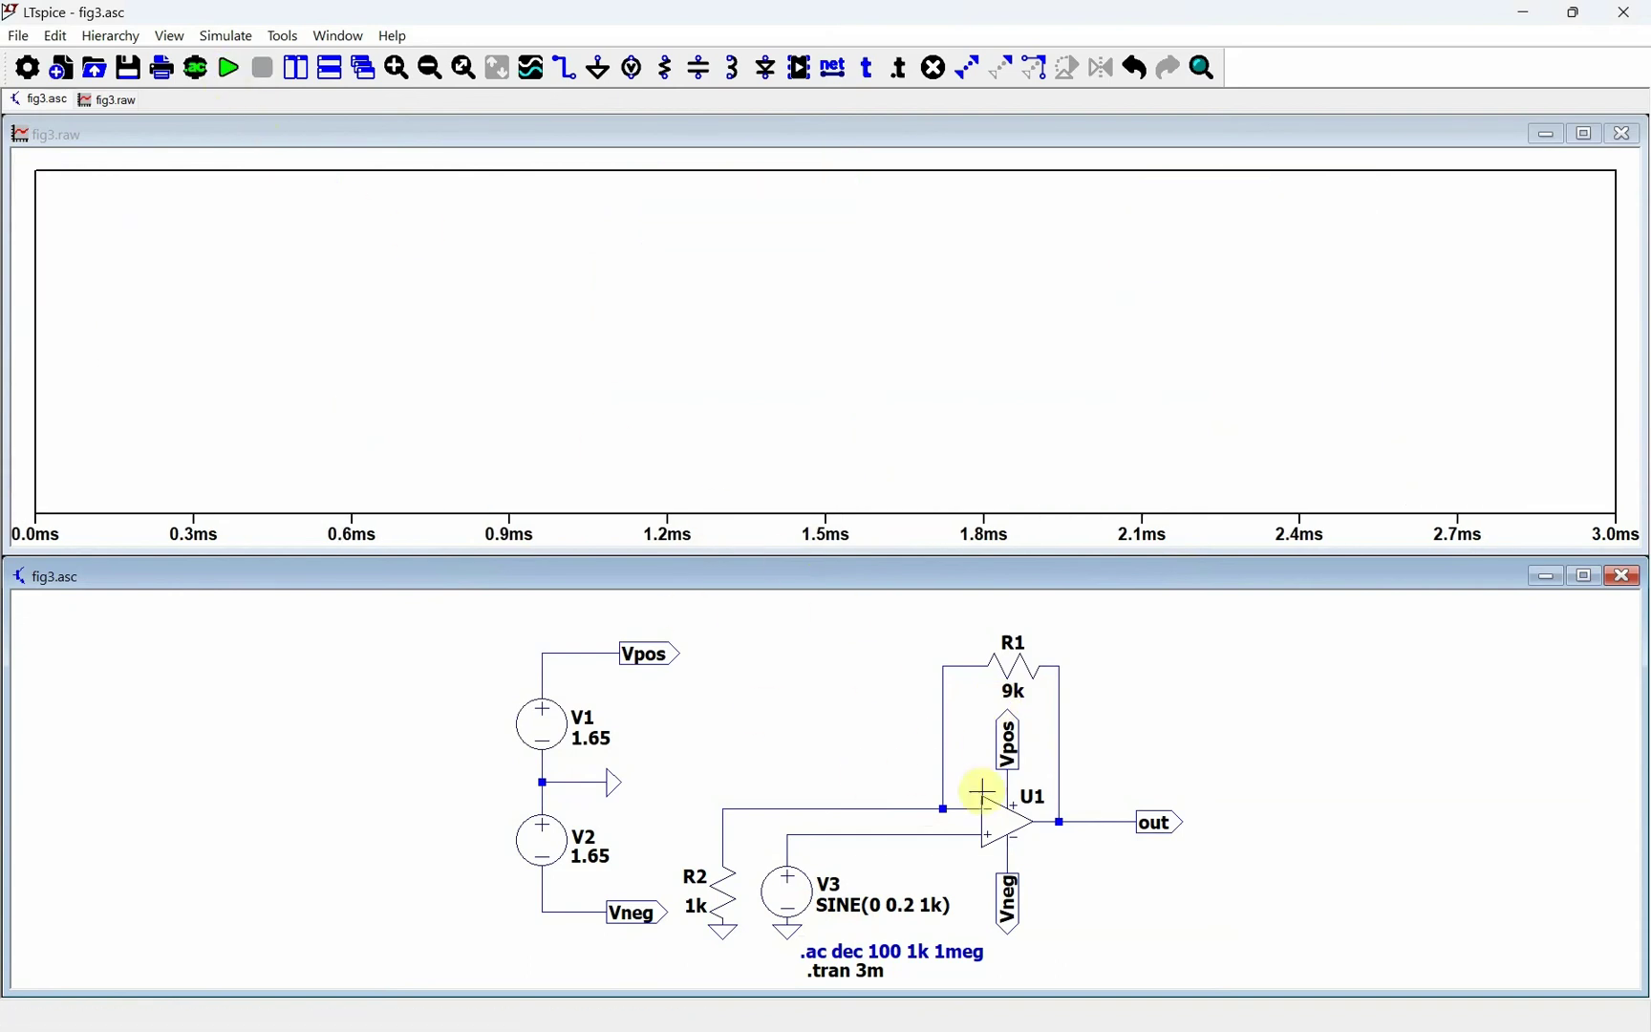
click(1087, 822)
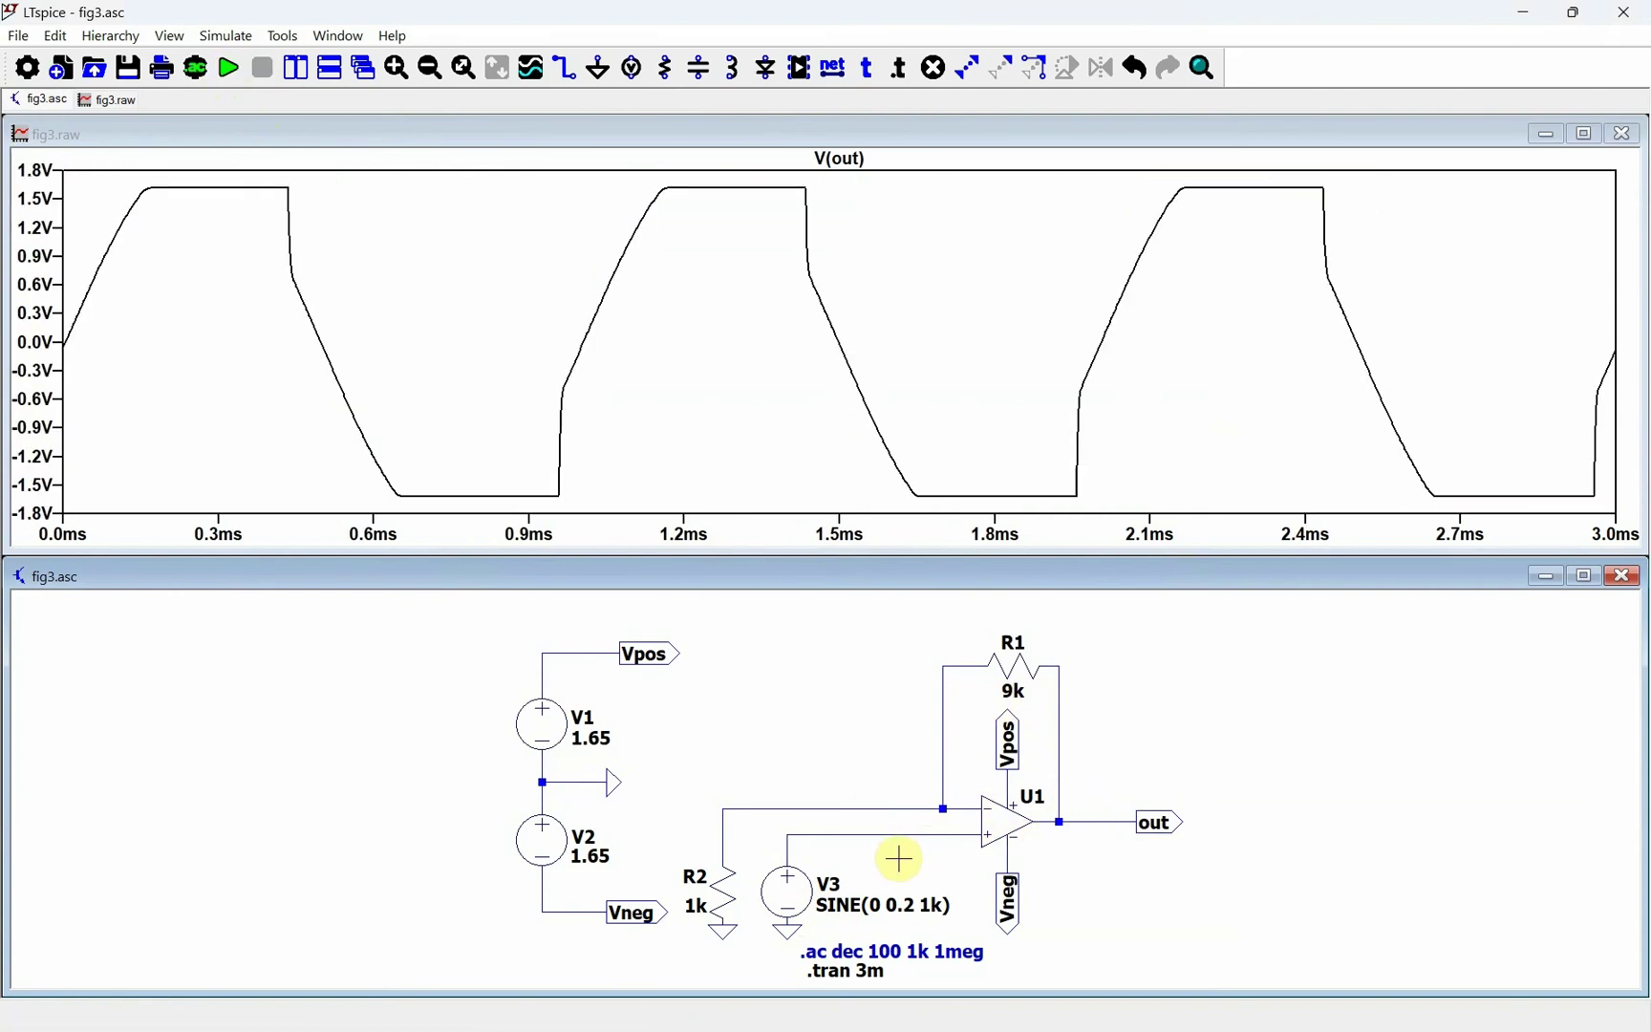
click(819, 834)
click(820, 834)
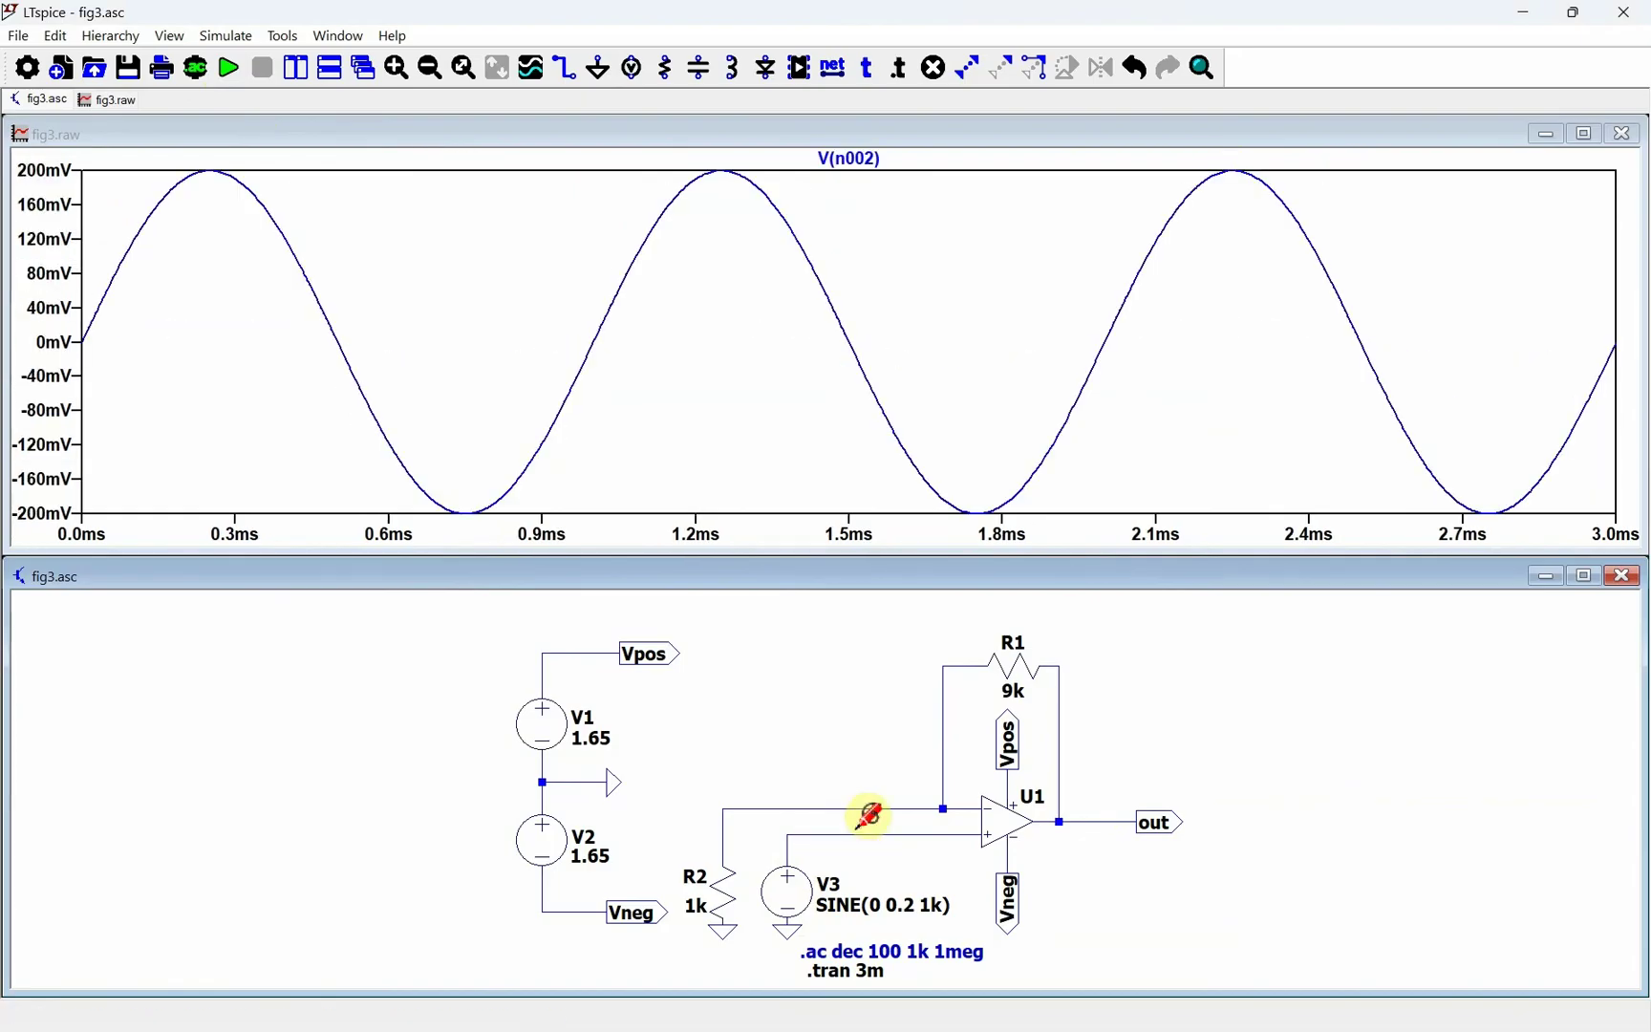
click(1103, 823)
click(1103, 823)
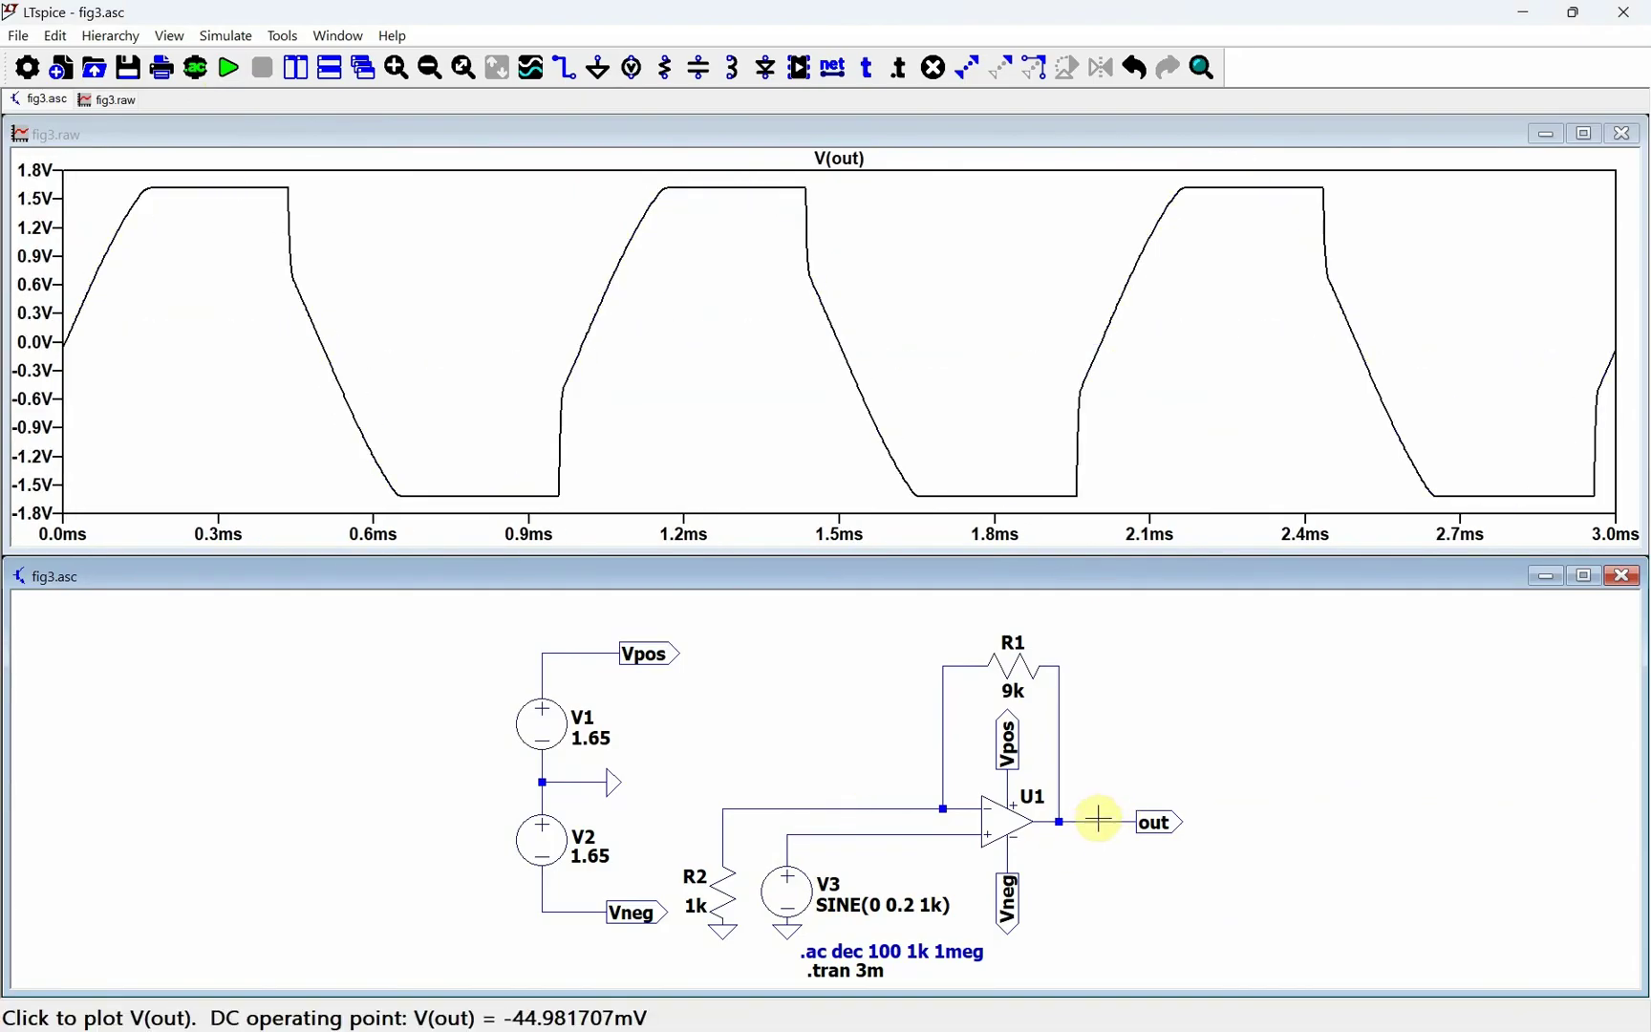
Step: Measure the positive saturation level of V(out) with a cursor on a clipped peak, and close the cursor readout
click(846, 160)
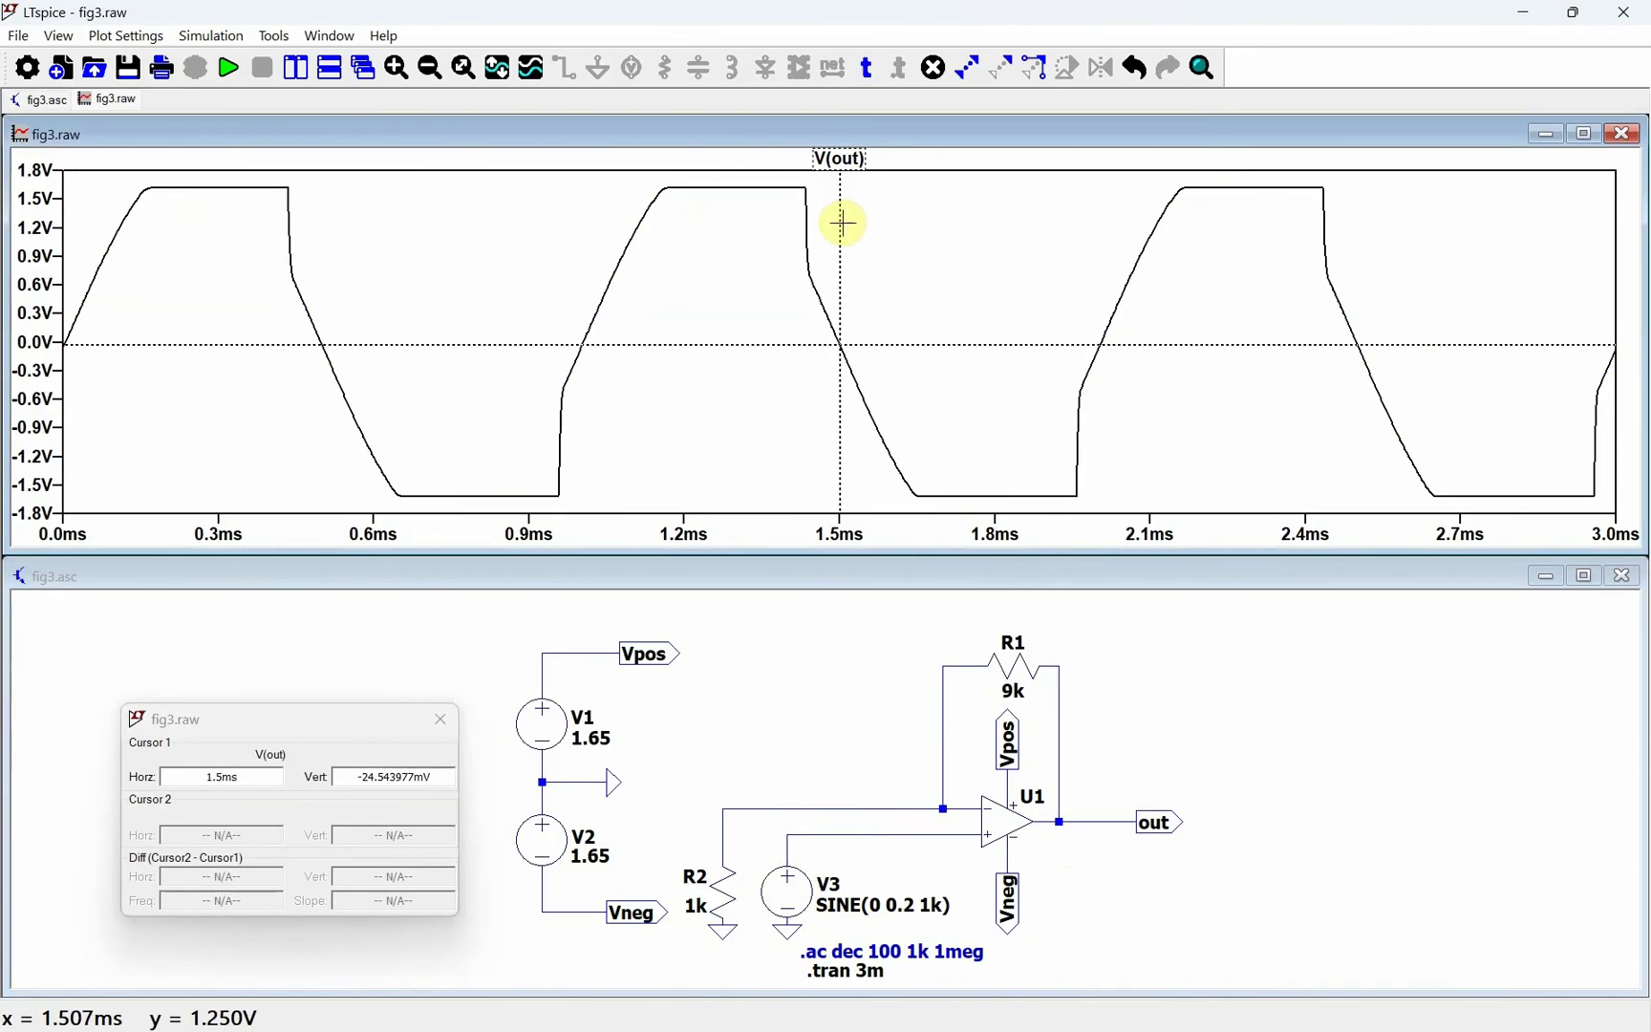
drag(848, 244, 709, 295)
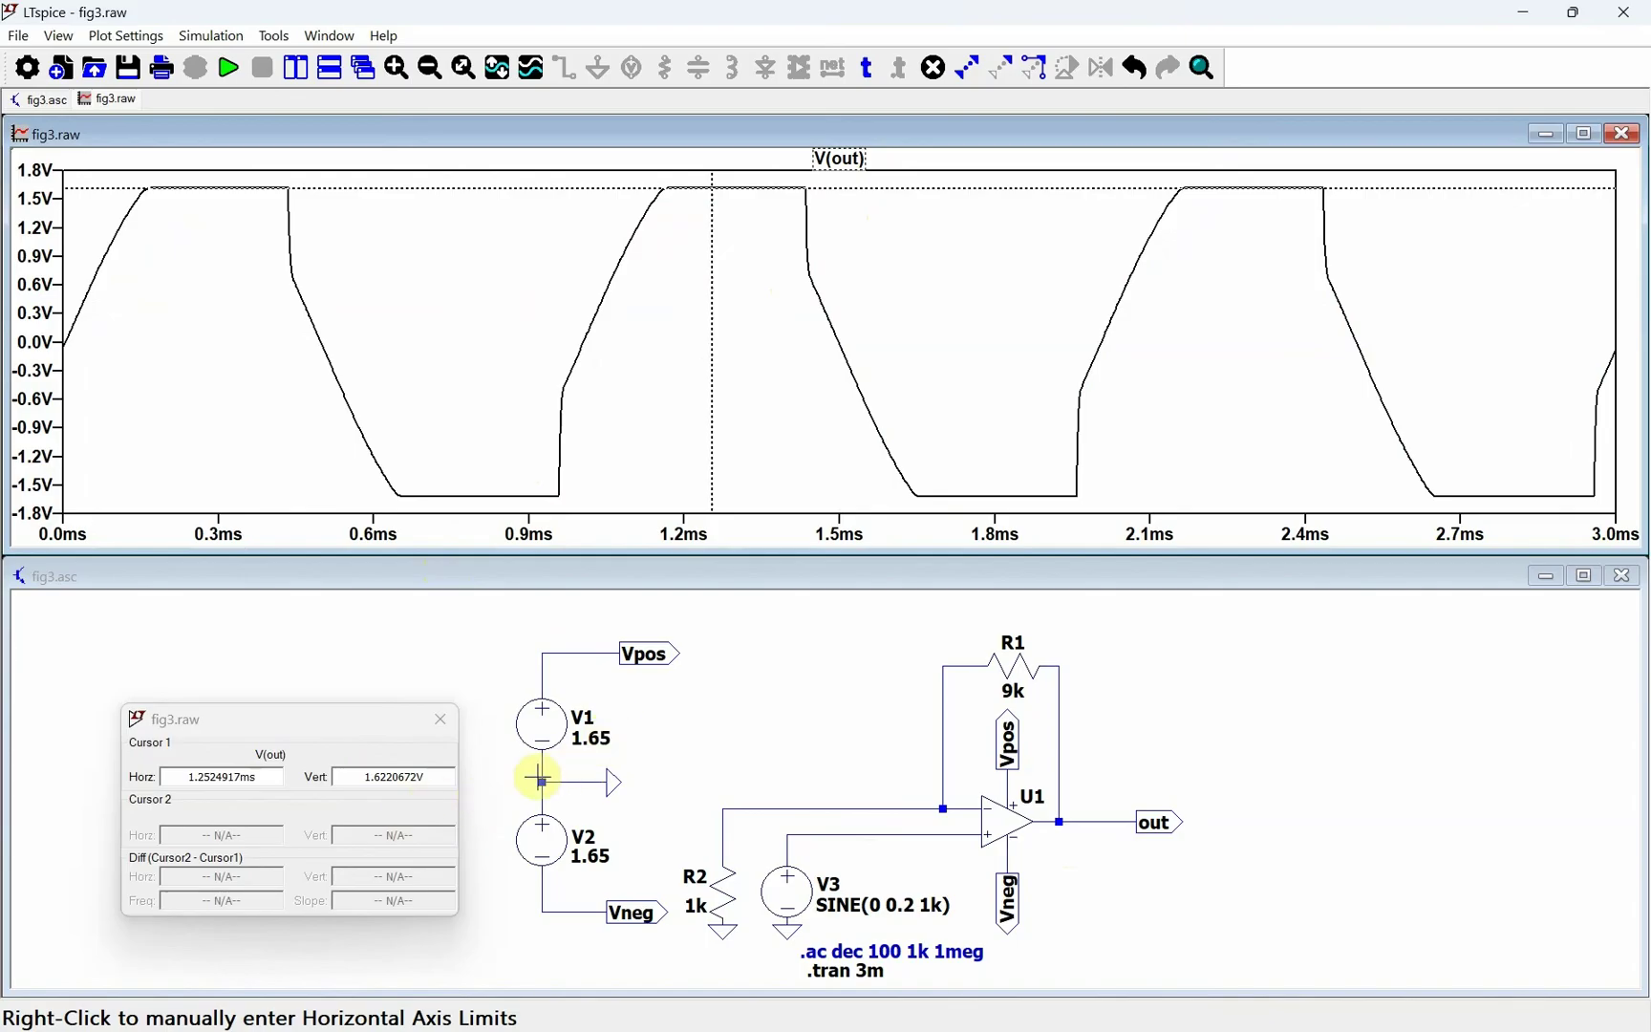
click(441, 718)
Step: Set the amplitude of V3's sine source to 0.15 V and rerun the transient simulation
right_click(793, 896)
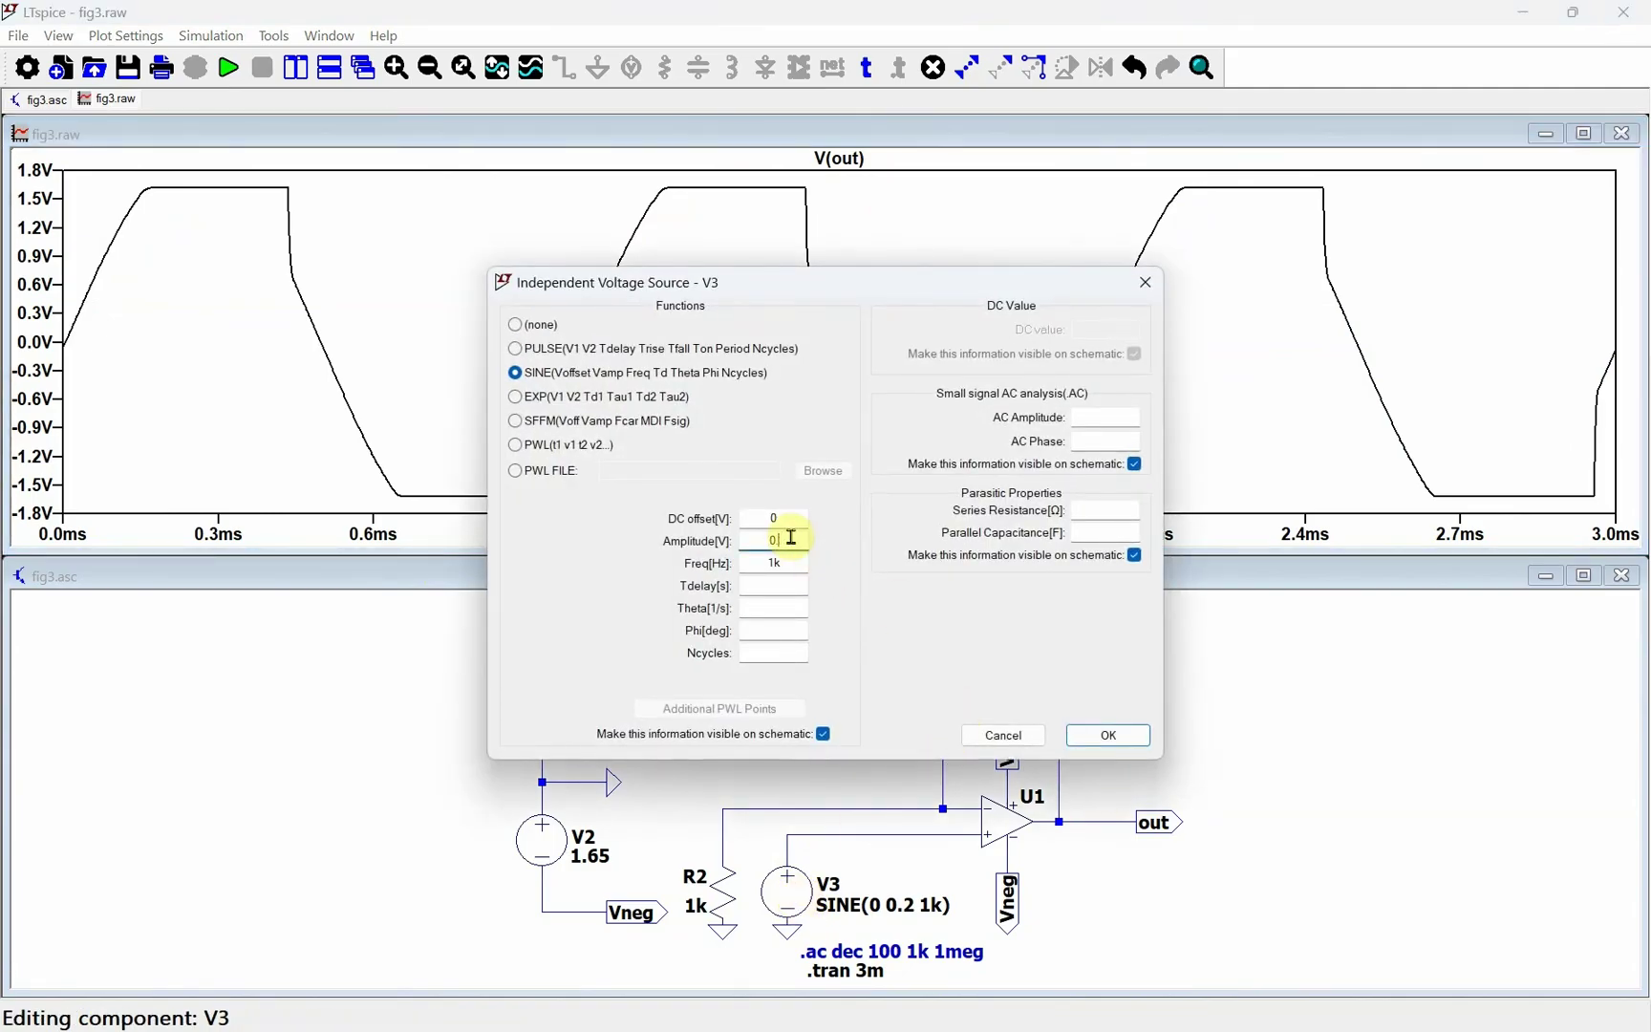
text(15)
key(Return)
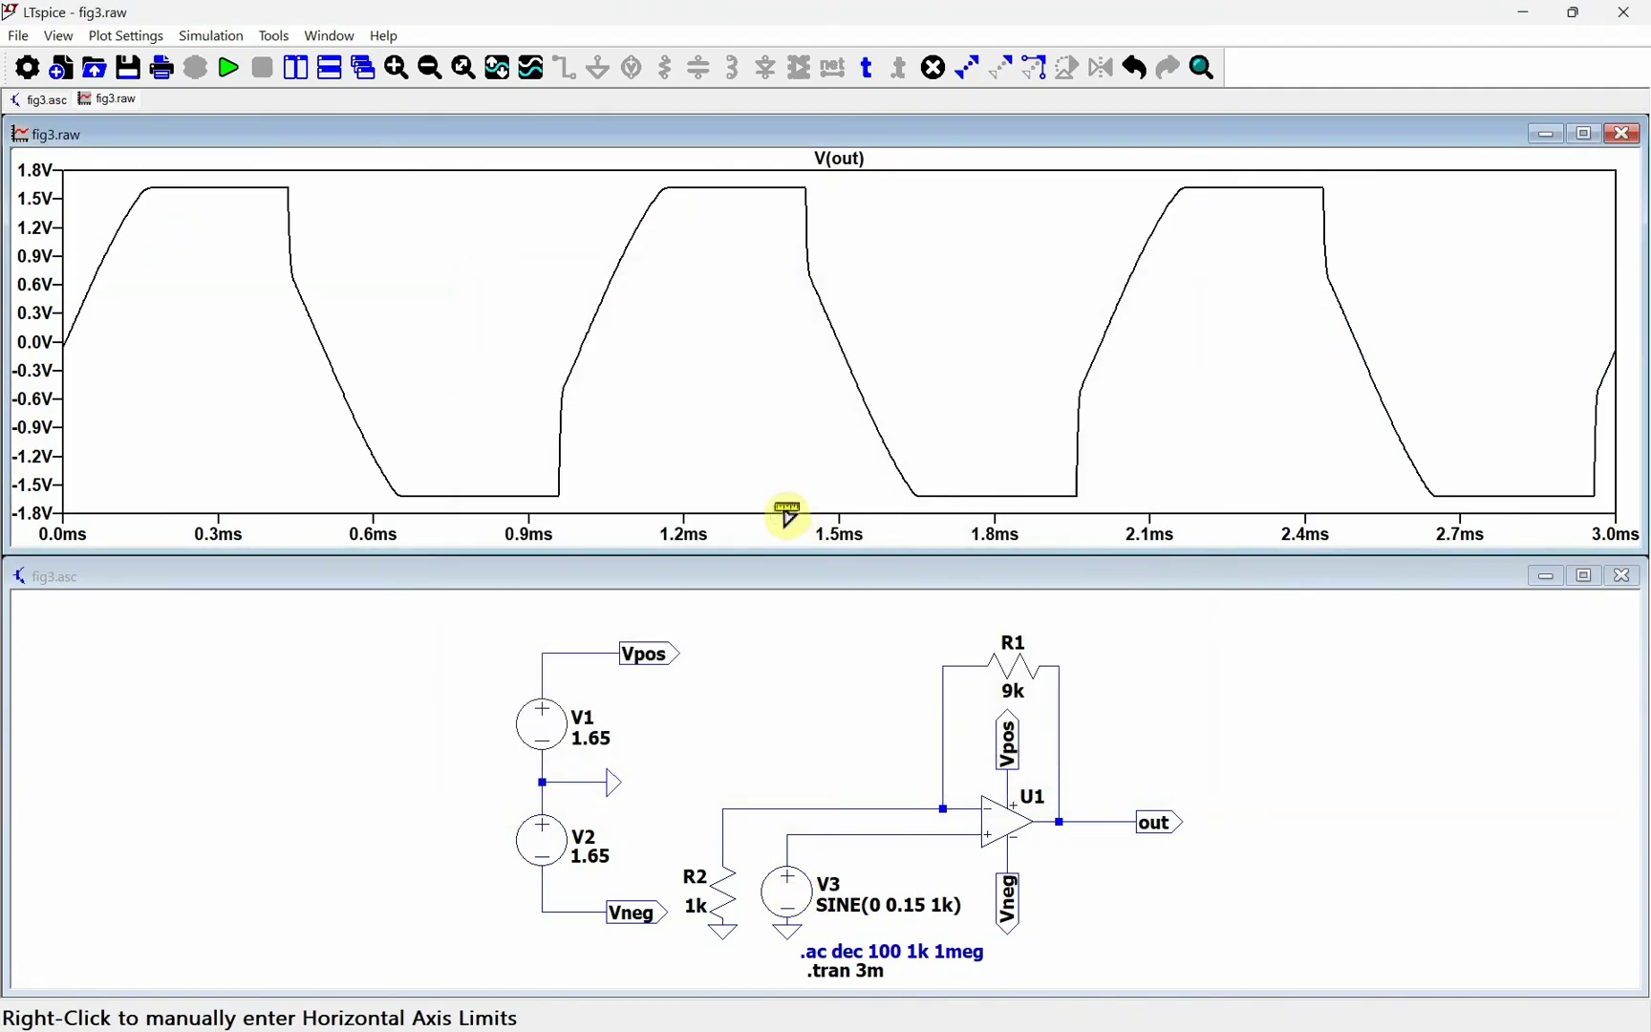
click(228, 67)
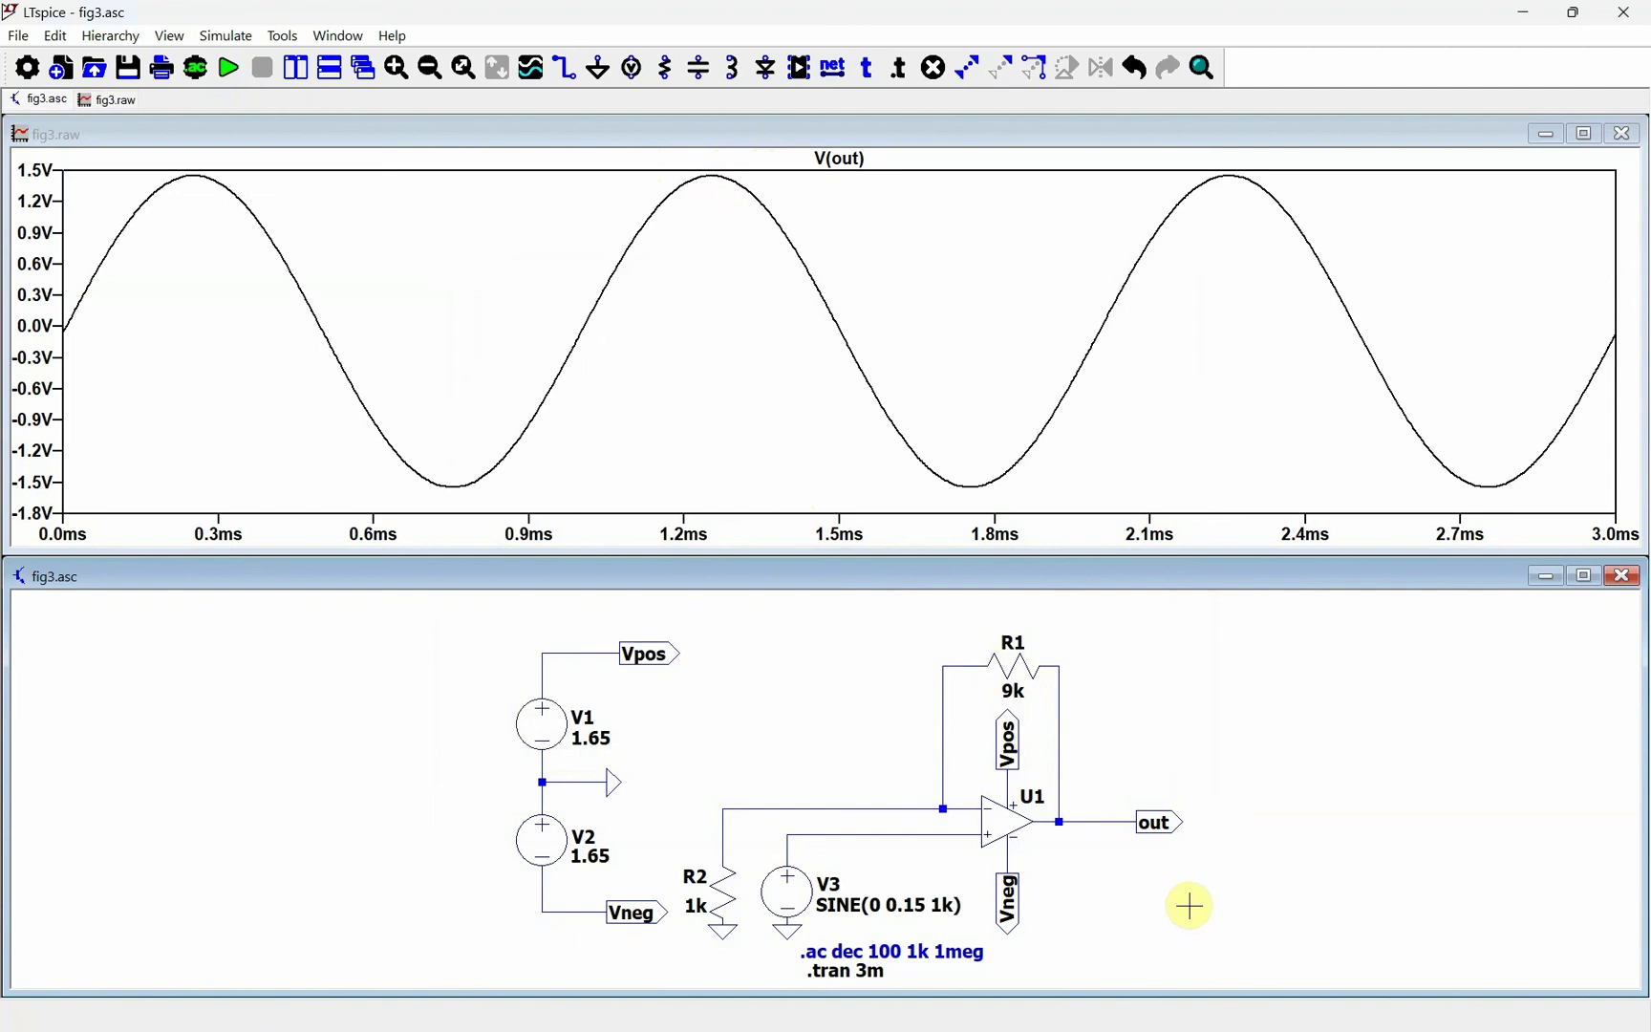
Step: Check the offset voltage Vos in op-amp U1's UniversalOpAmp2 parameters
right_click(1009, 812)
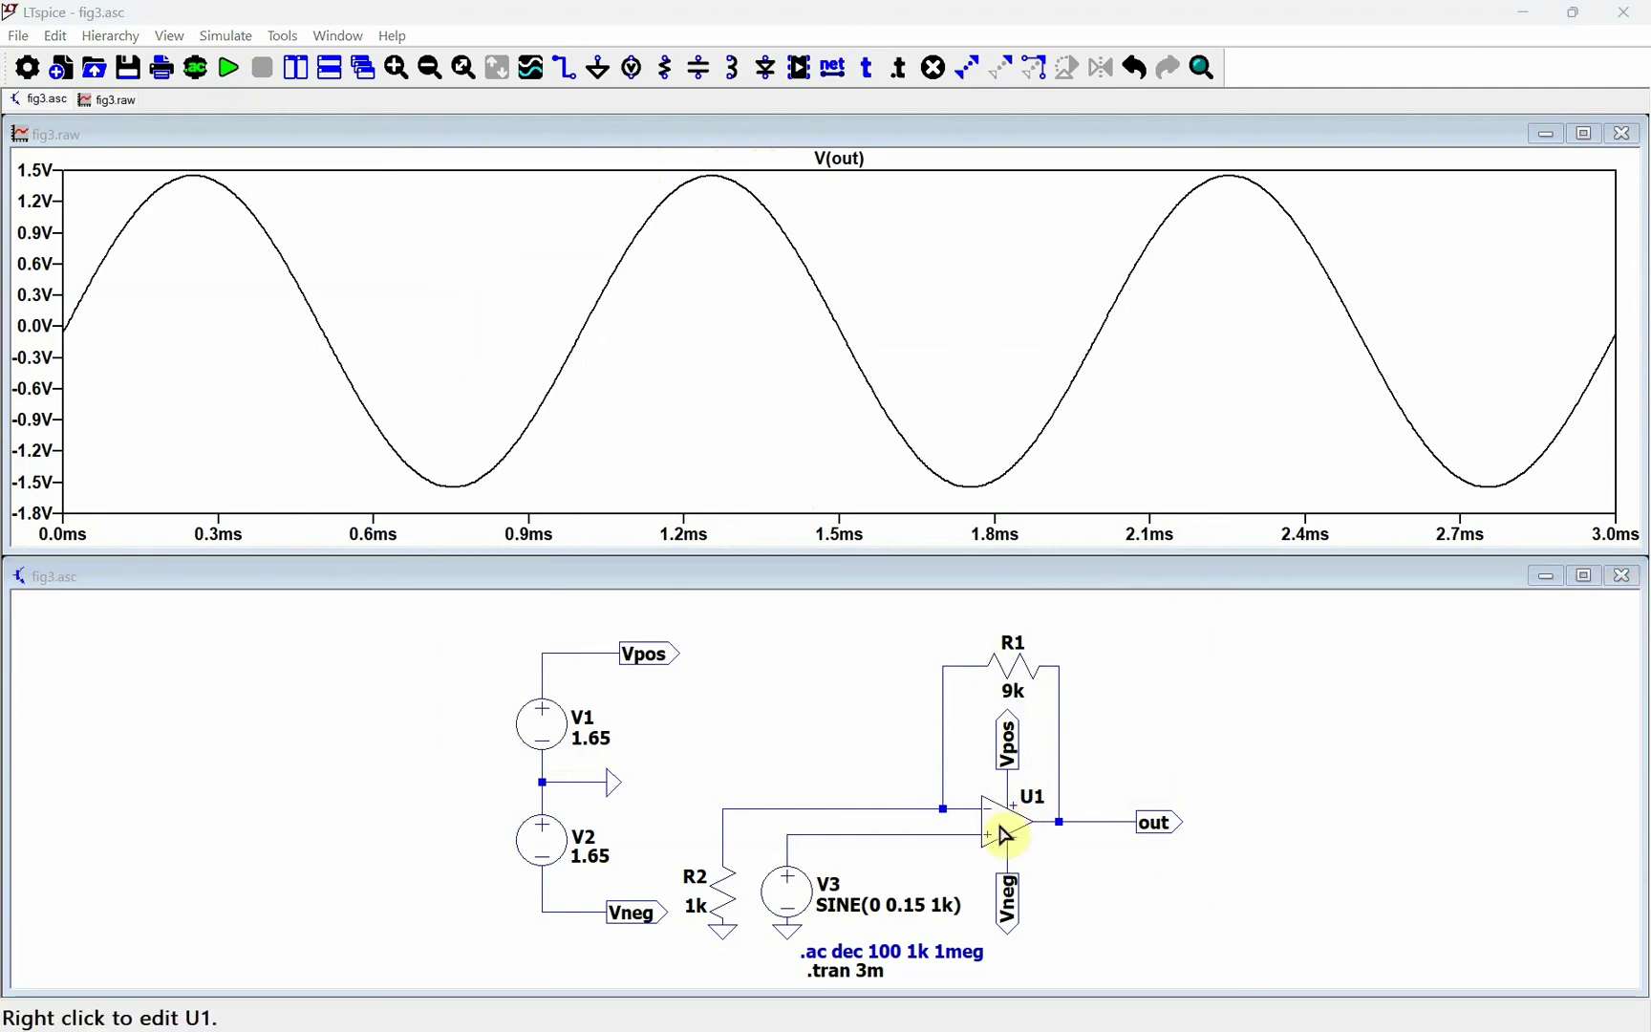
scroll(663, 608, down, 1)
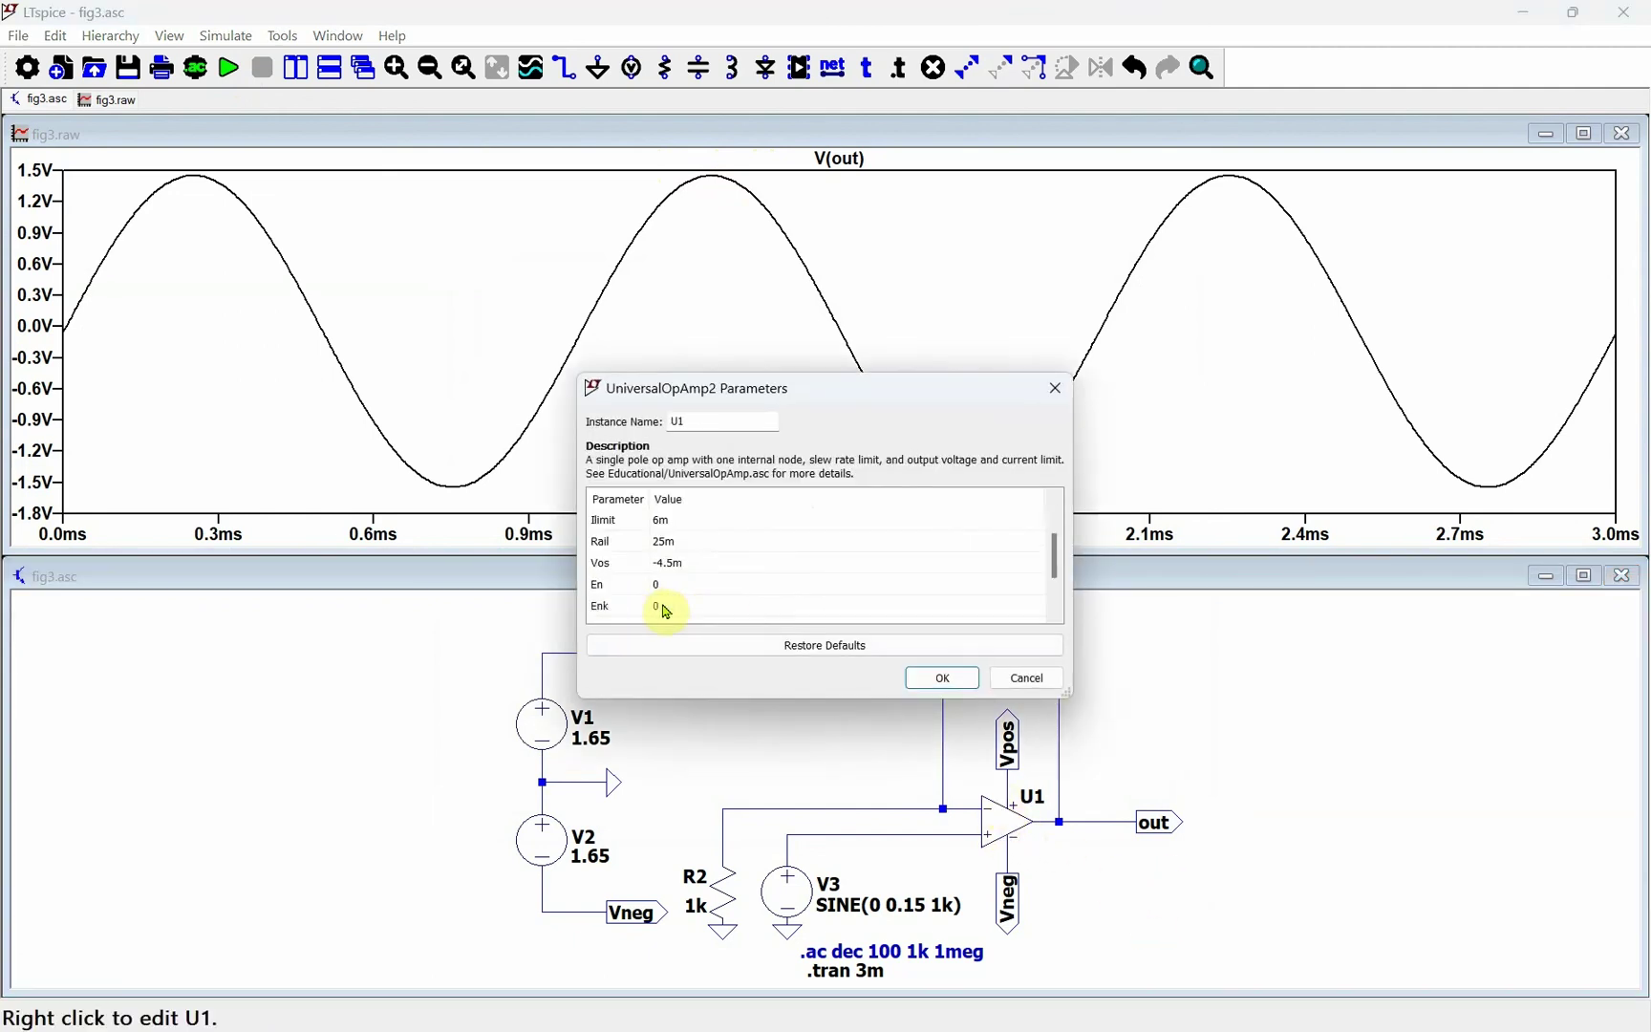
click(671, 565)
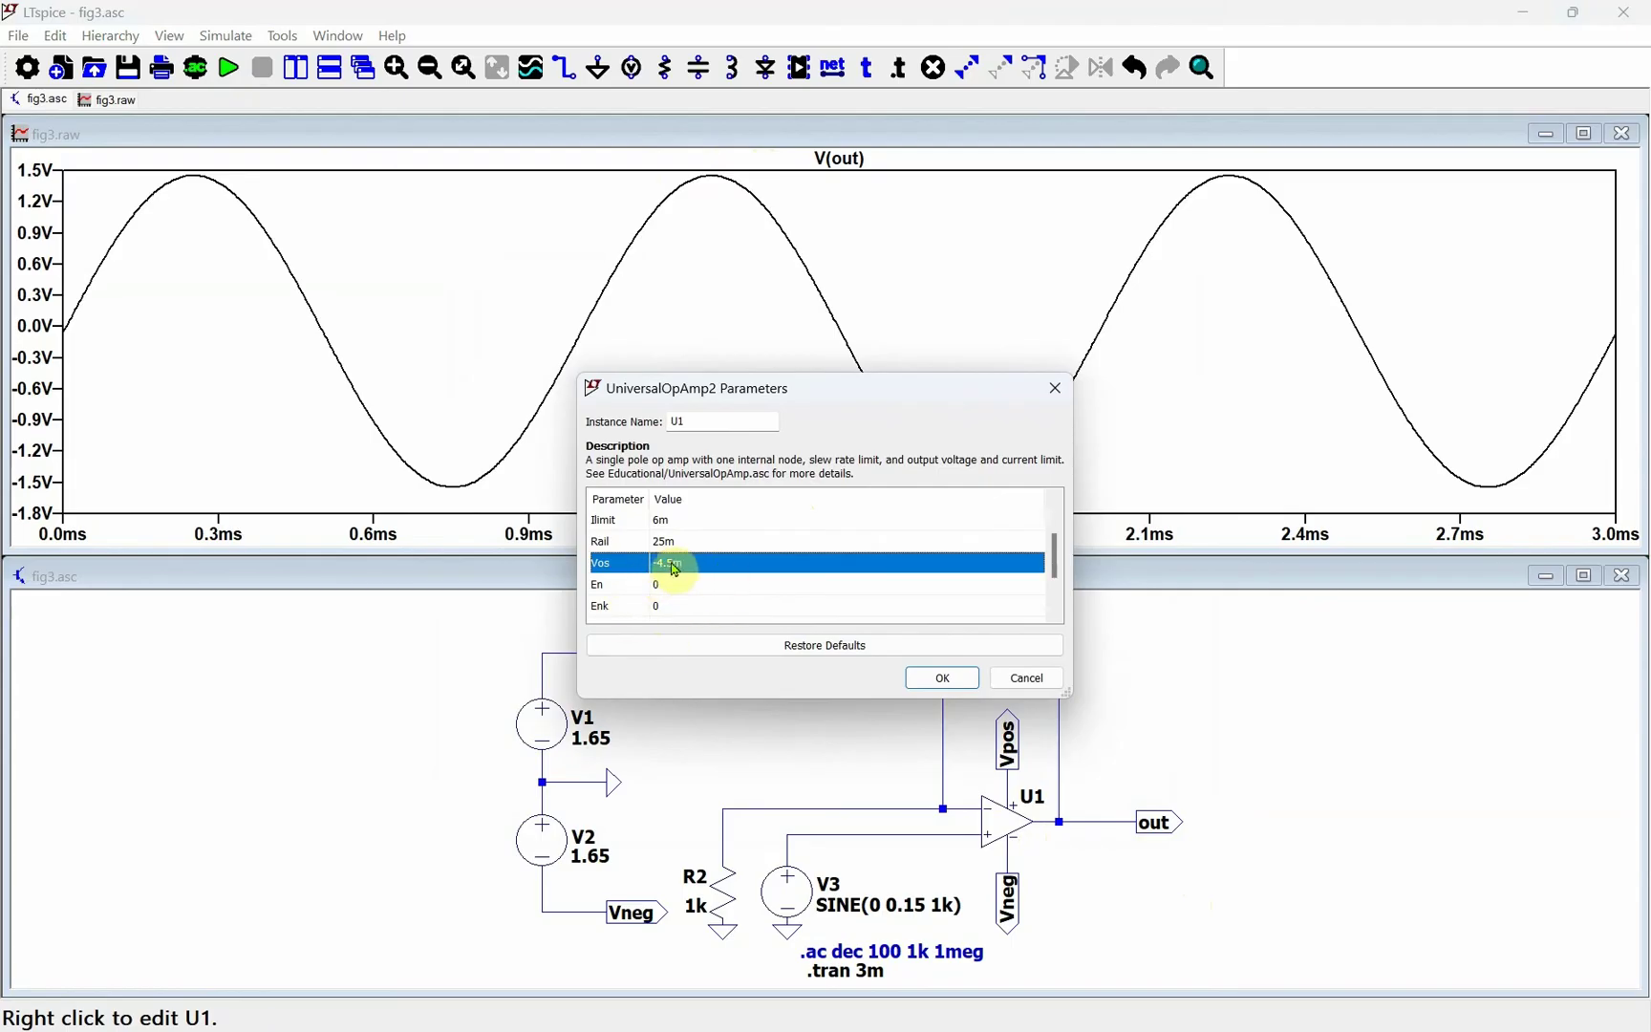
click(943, 677)
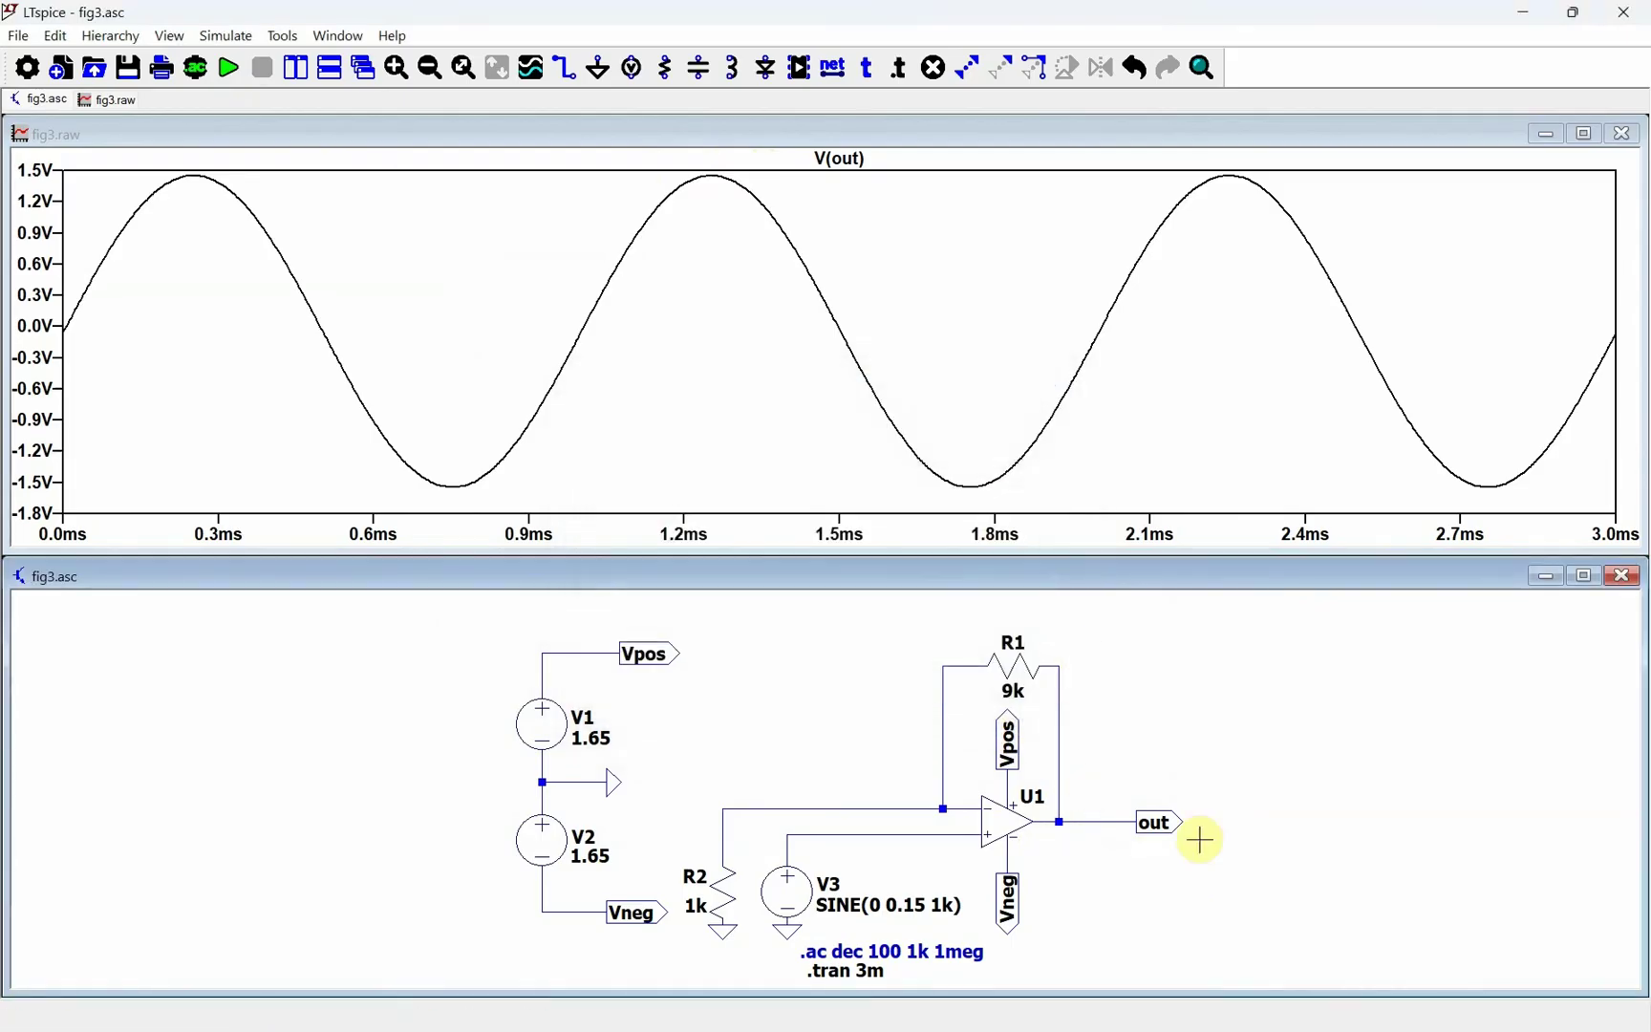
Step: Set the amplitude of V3's sine source to 0.1 V and rerun the transient simulation
right_click(786, 891)
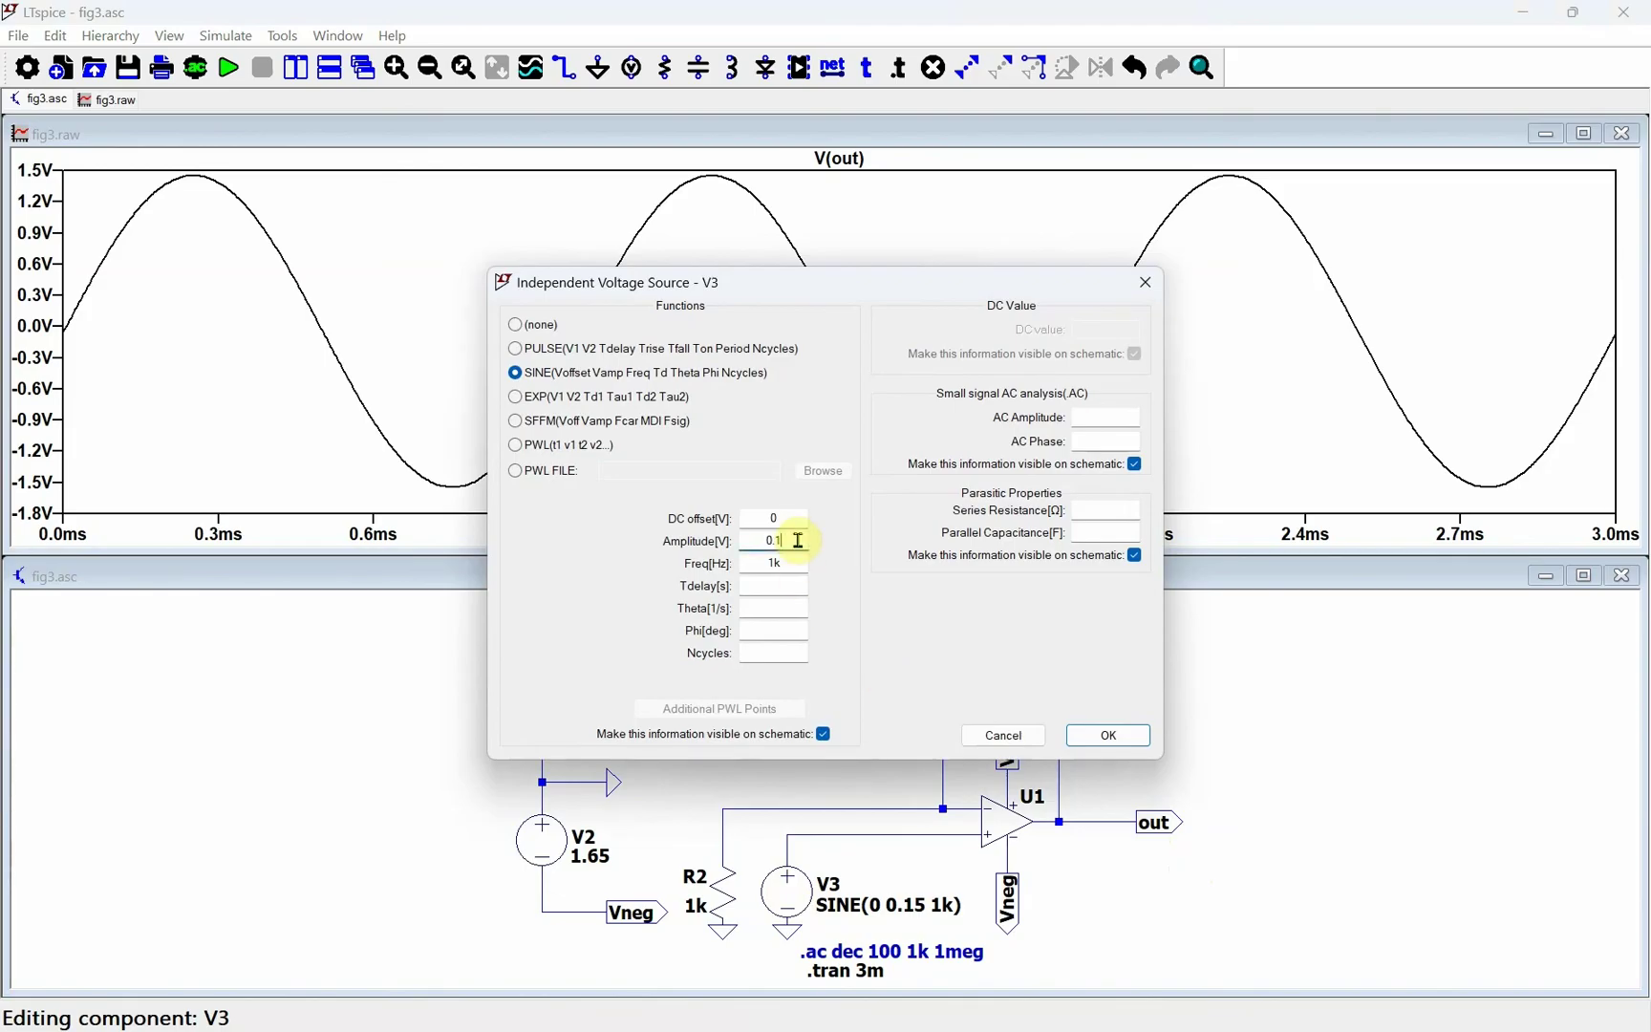
key(Return)
click(229, 70)
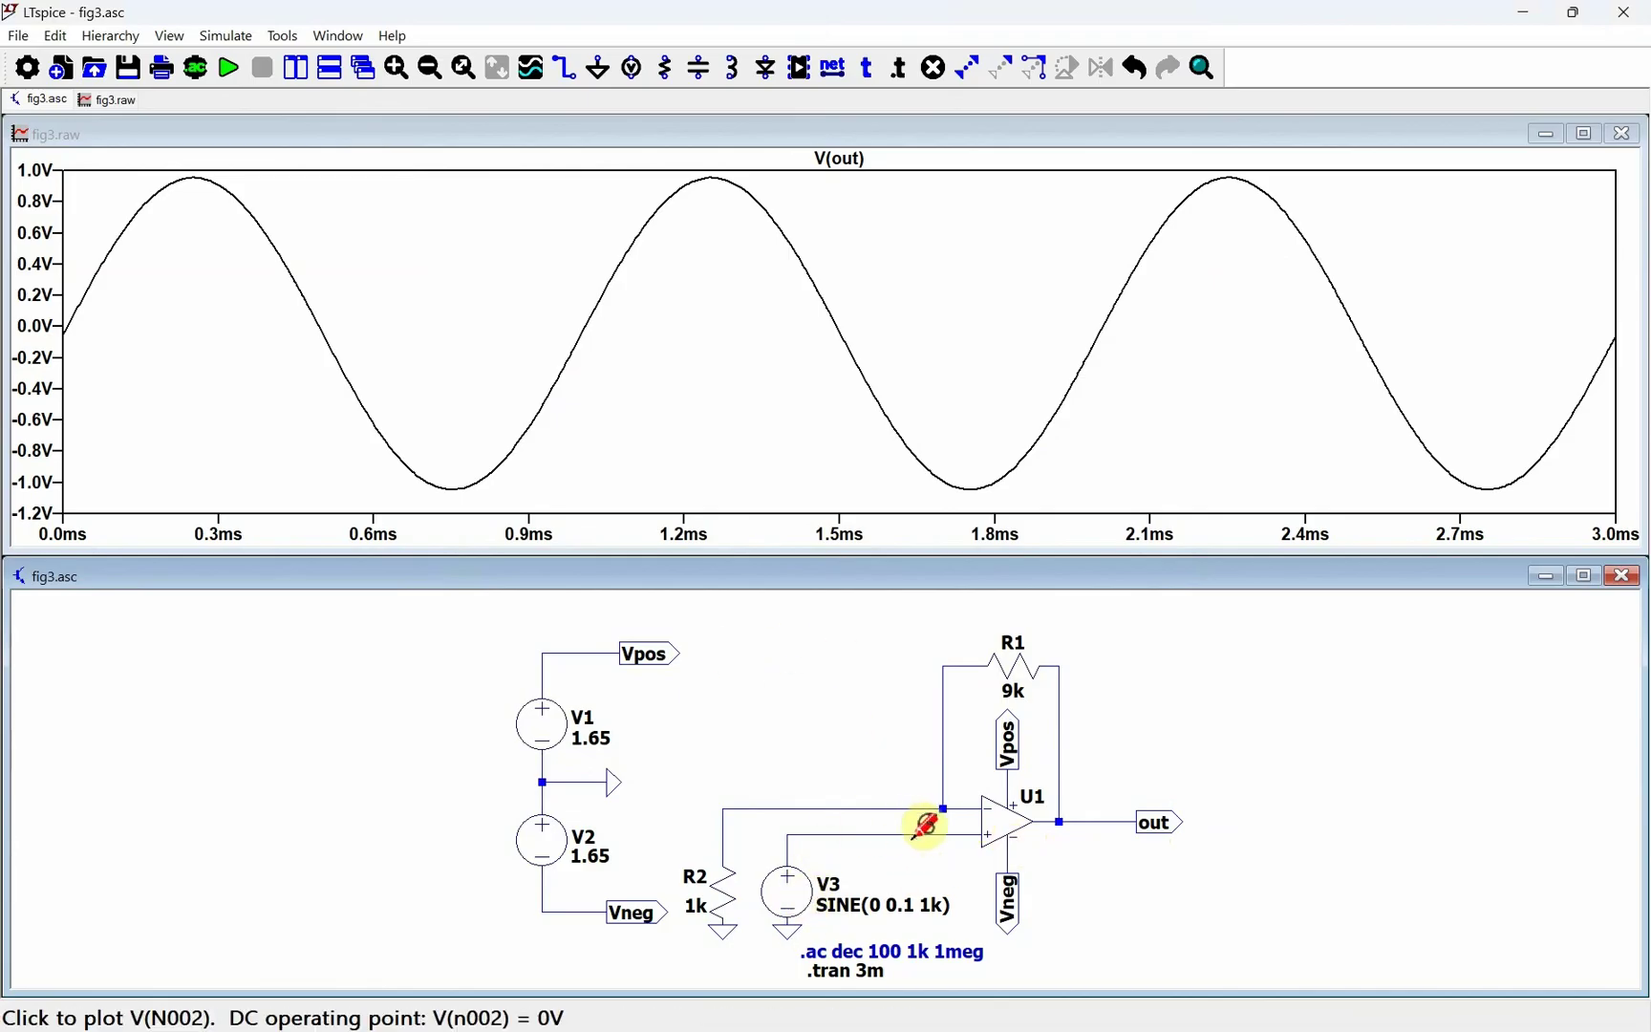
Step: Attach two cursors to V(out) and place them on a positive peak and the following negative peak to measure both levels
click(841, 160)
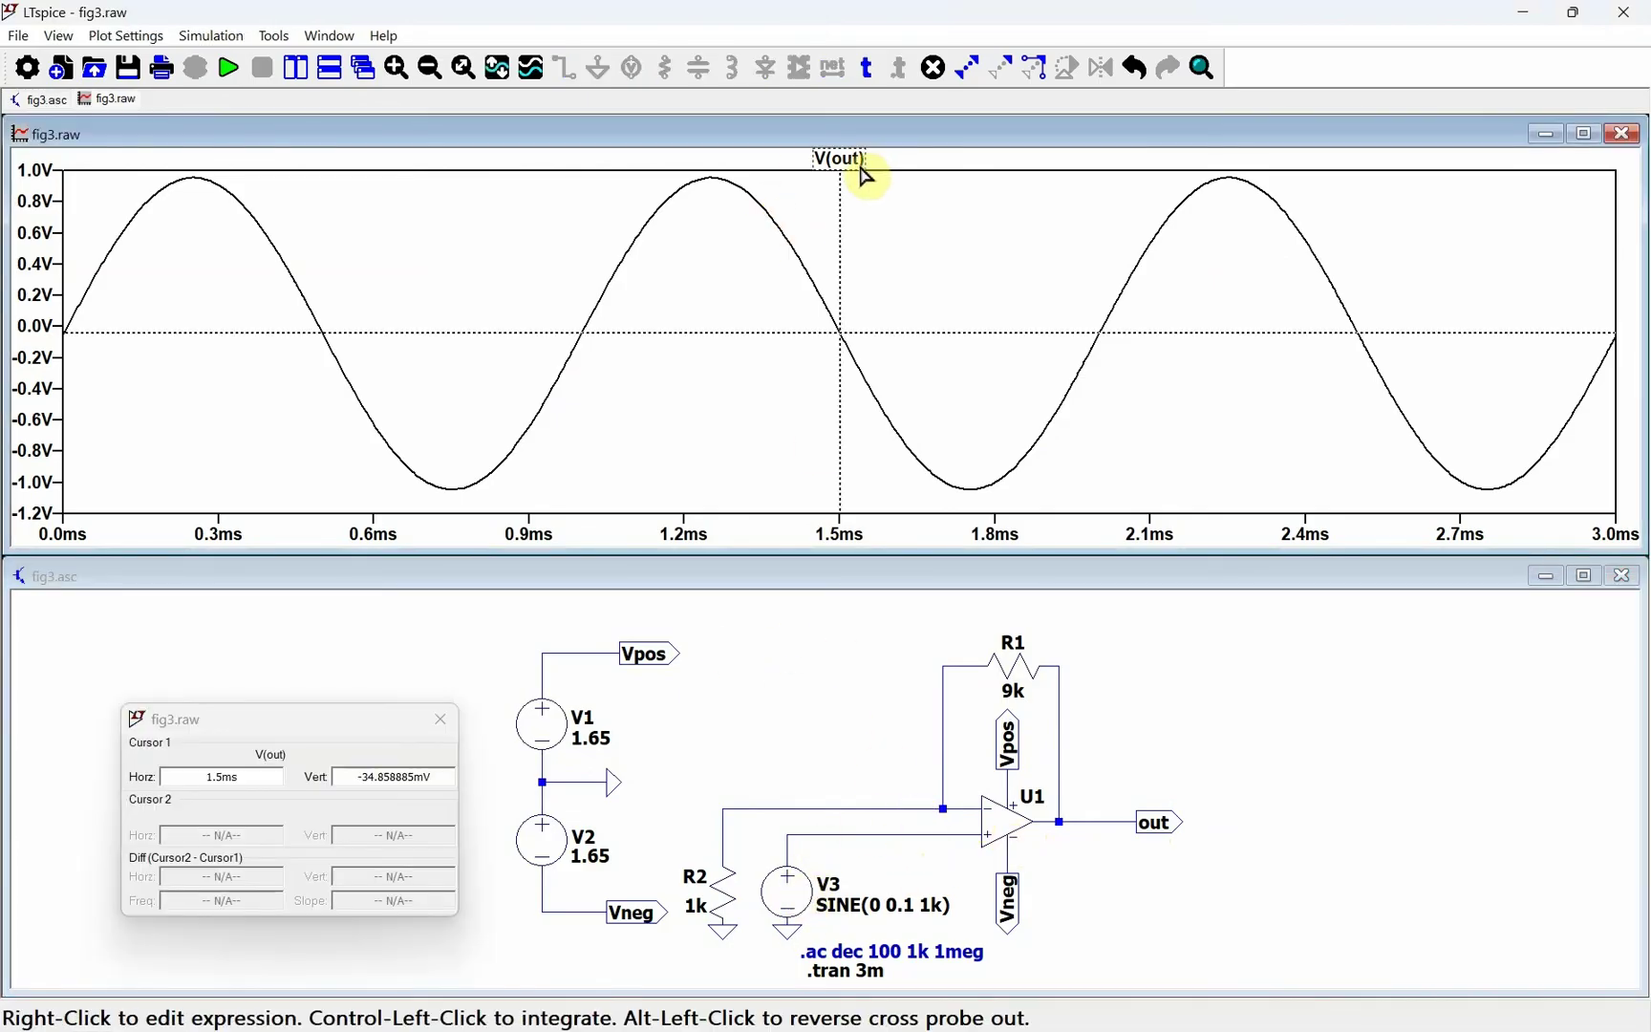
click(853, 165)
drag(851, 207, 722, 228)
drag(855, 244, 980, 343)
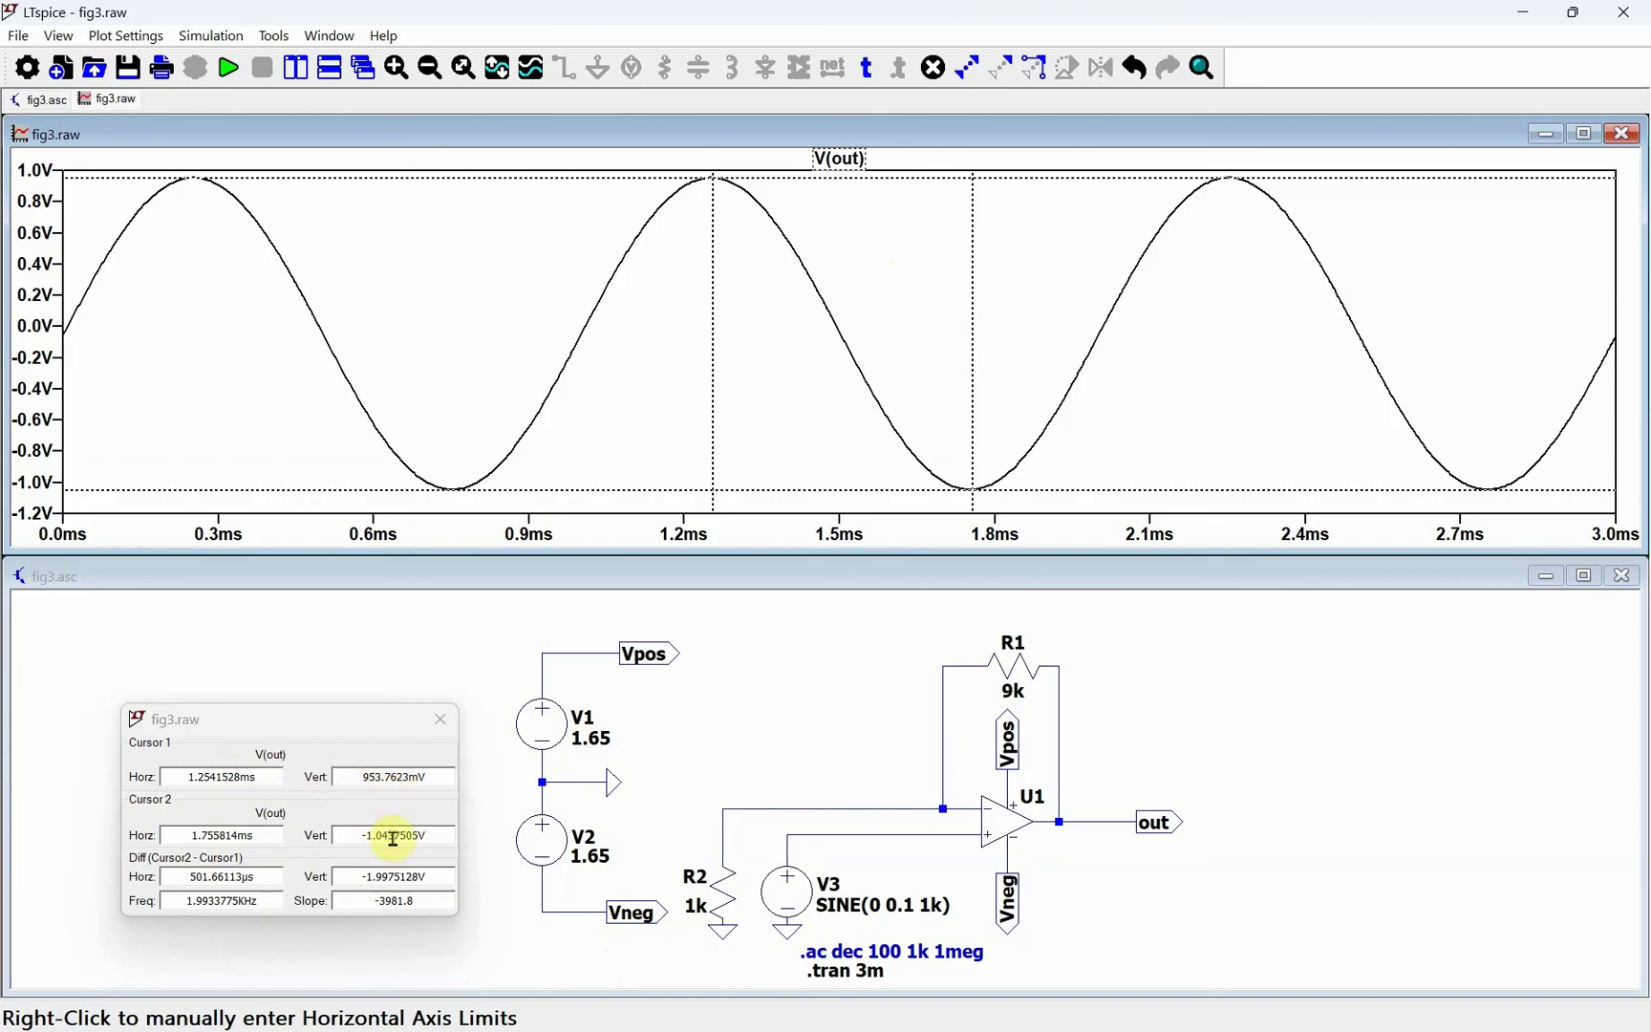
Step: Integrate the V(out) waveform to read its average and RMS values, and close the waveform summary
click(863, 750)
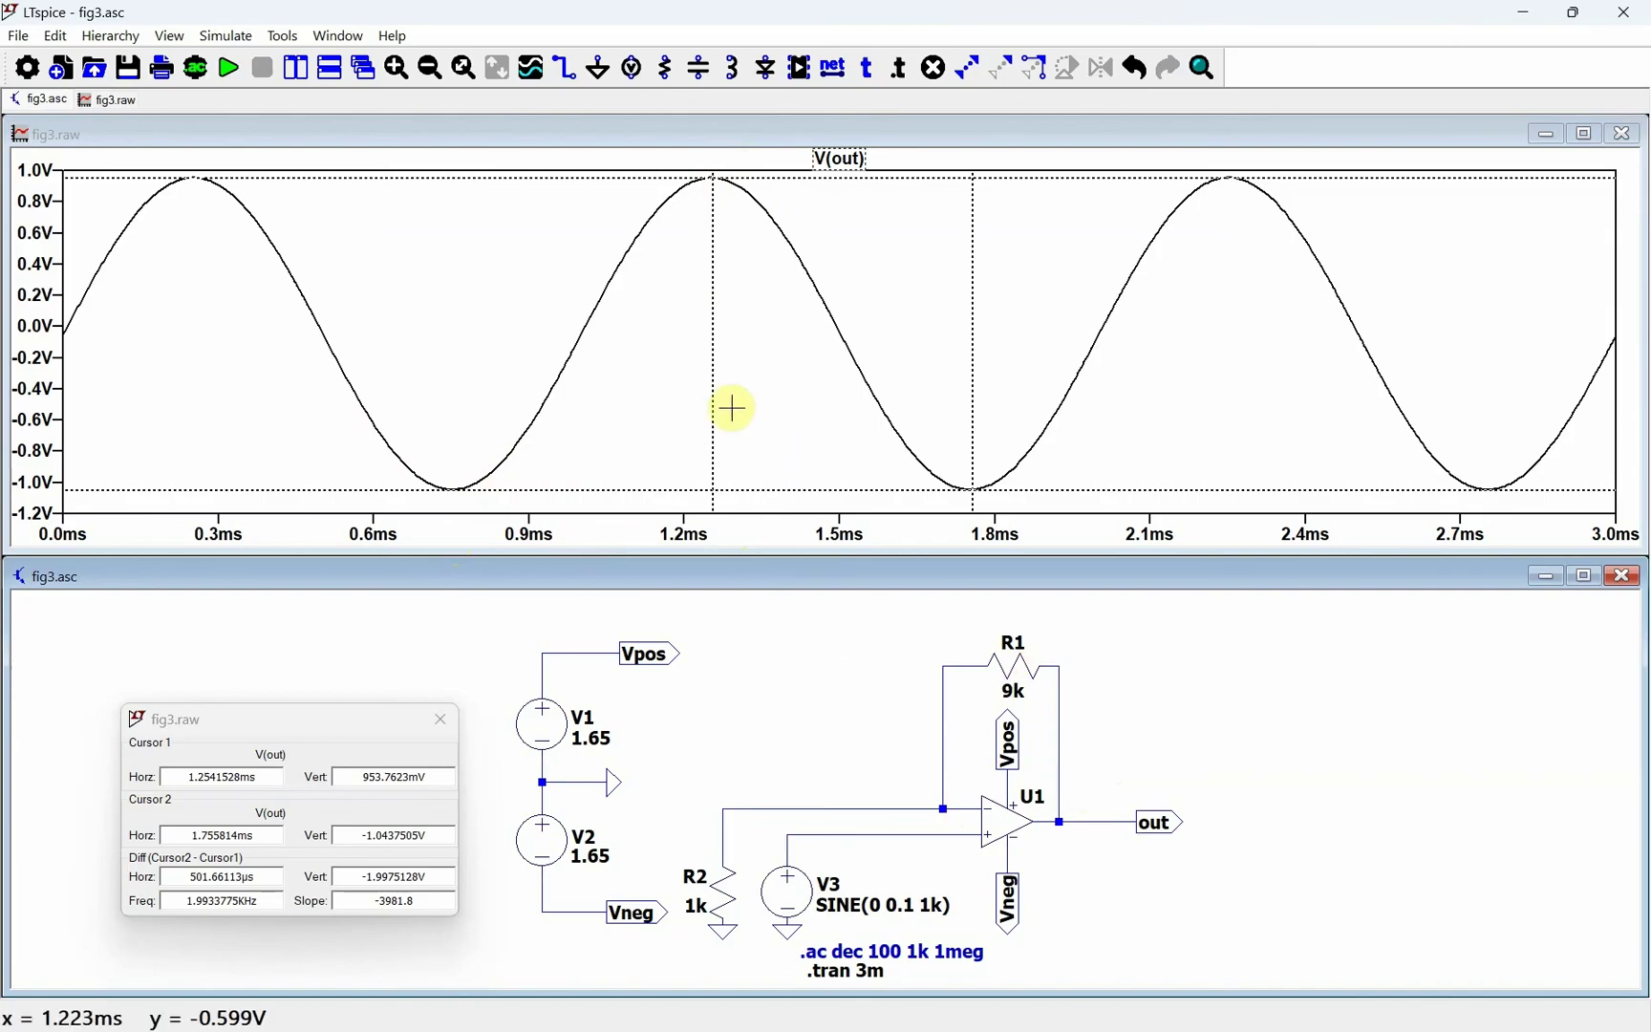
ctrl+click(855, 169)
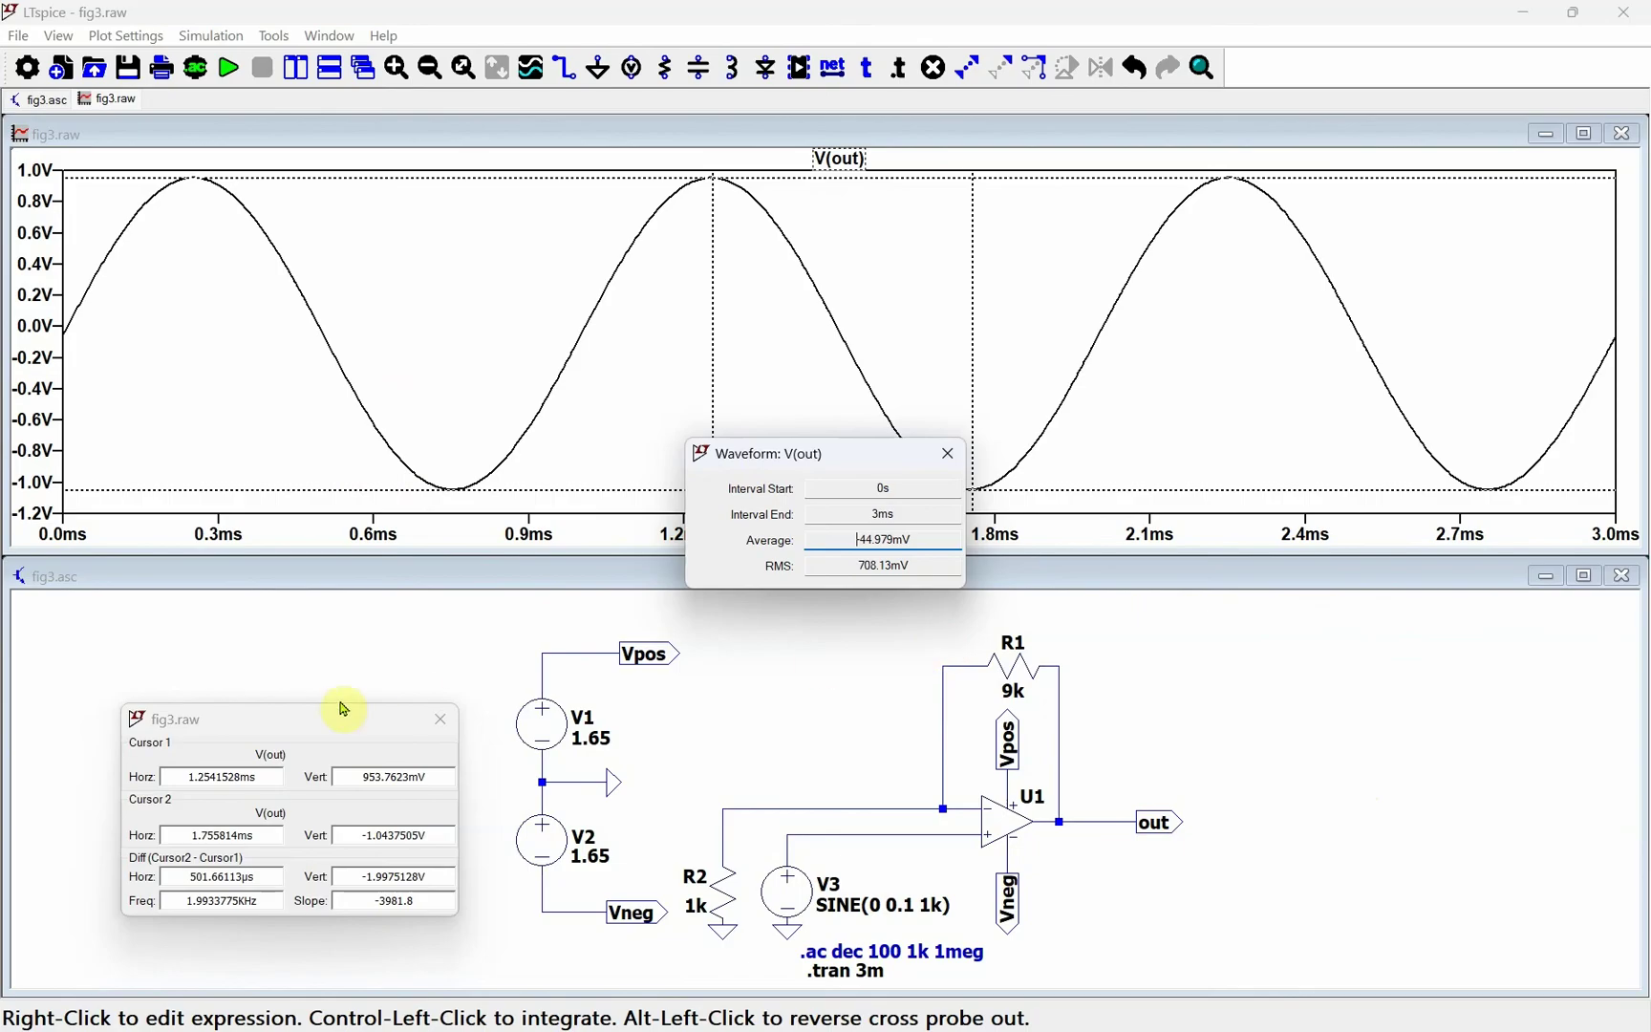
click(947, 453)
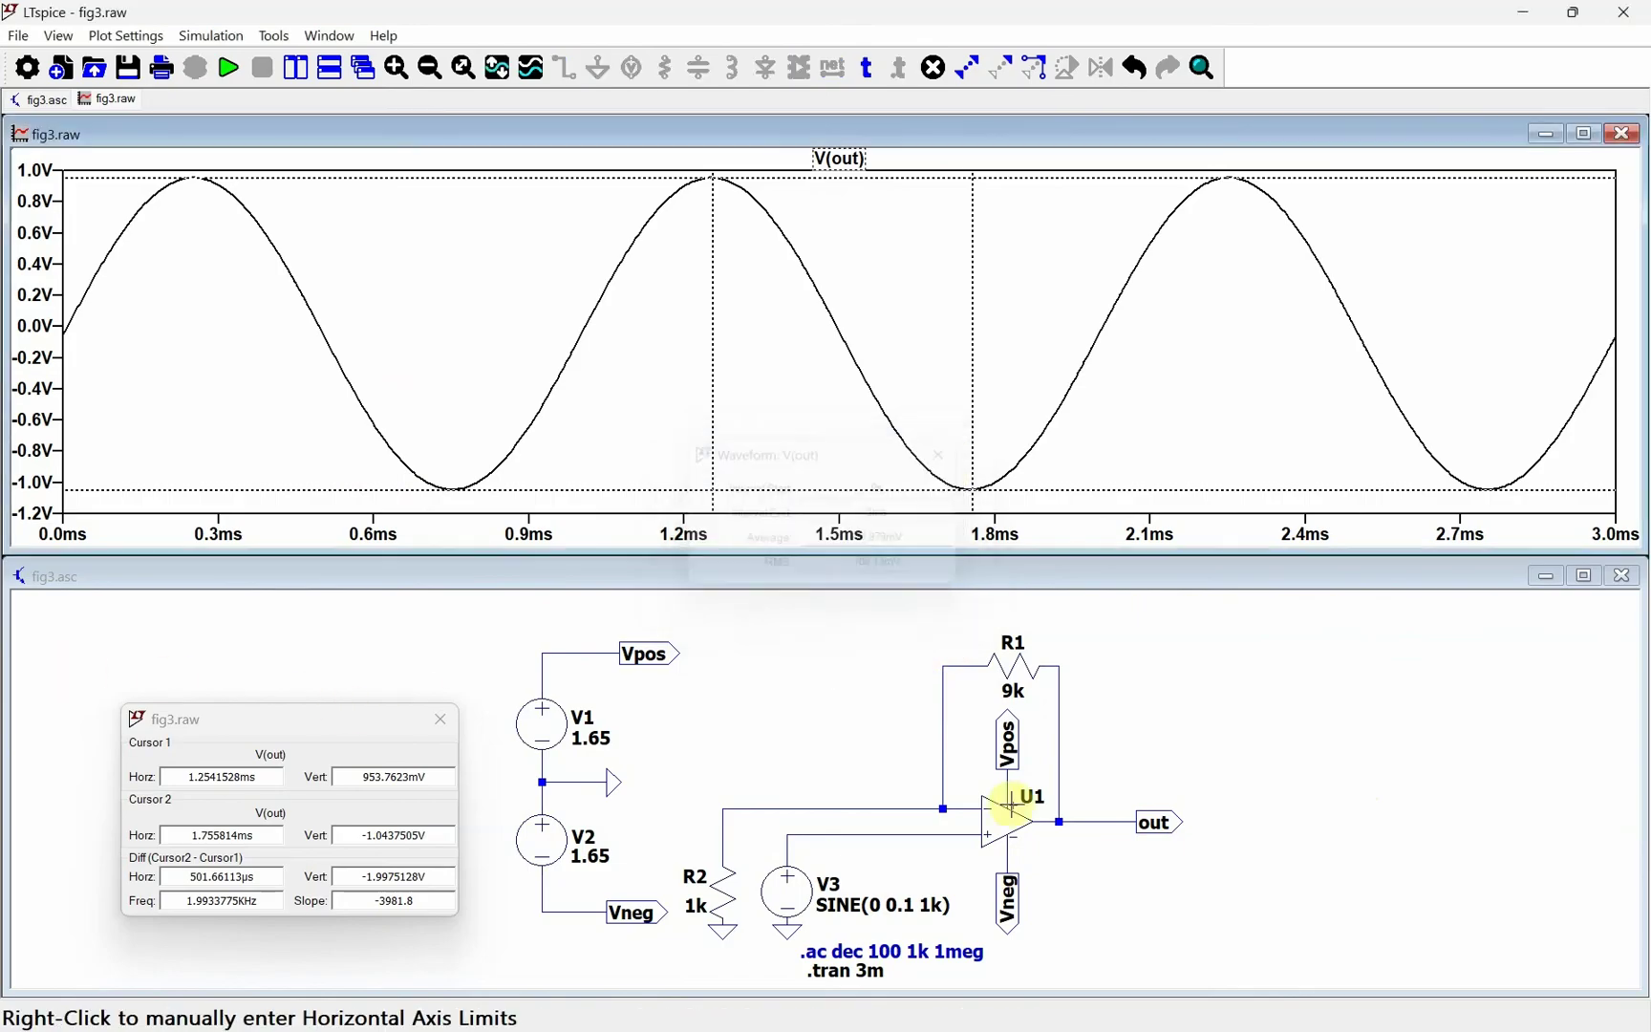
Step: Review op-amp U1's UniversalOpAmp2 parameters from Avol and GBW to Rail and Vos
right_click(1008, 834)
scroll(767, 597, down, 3)
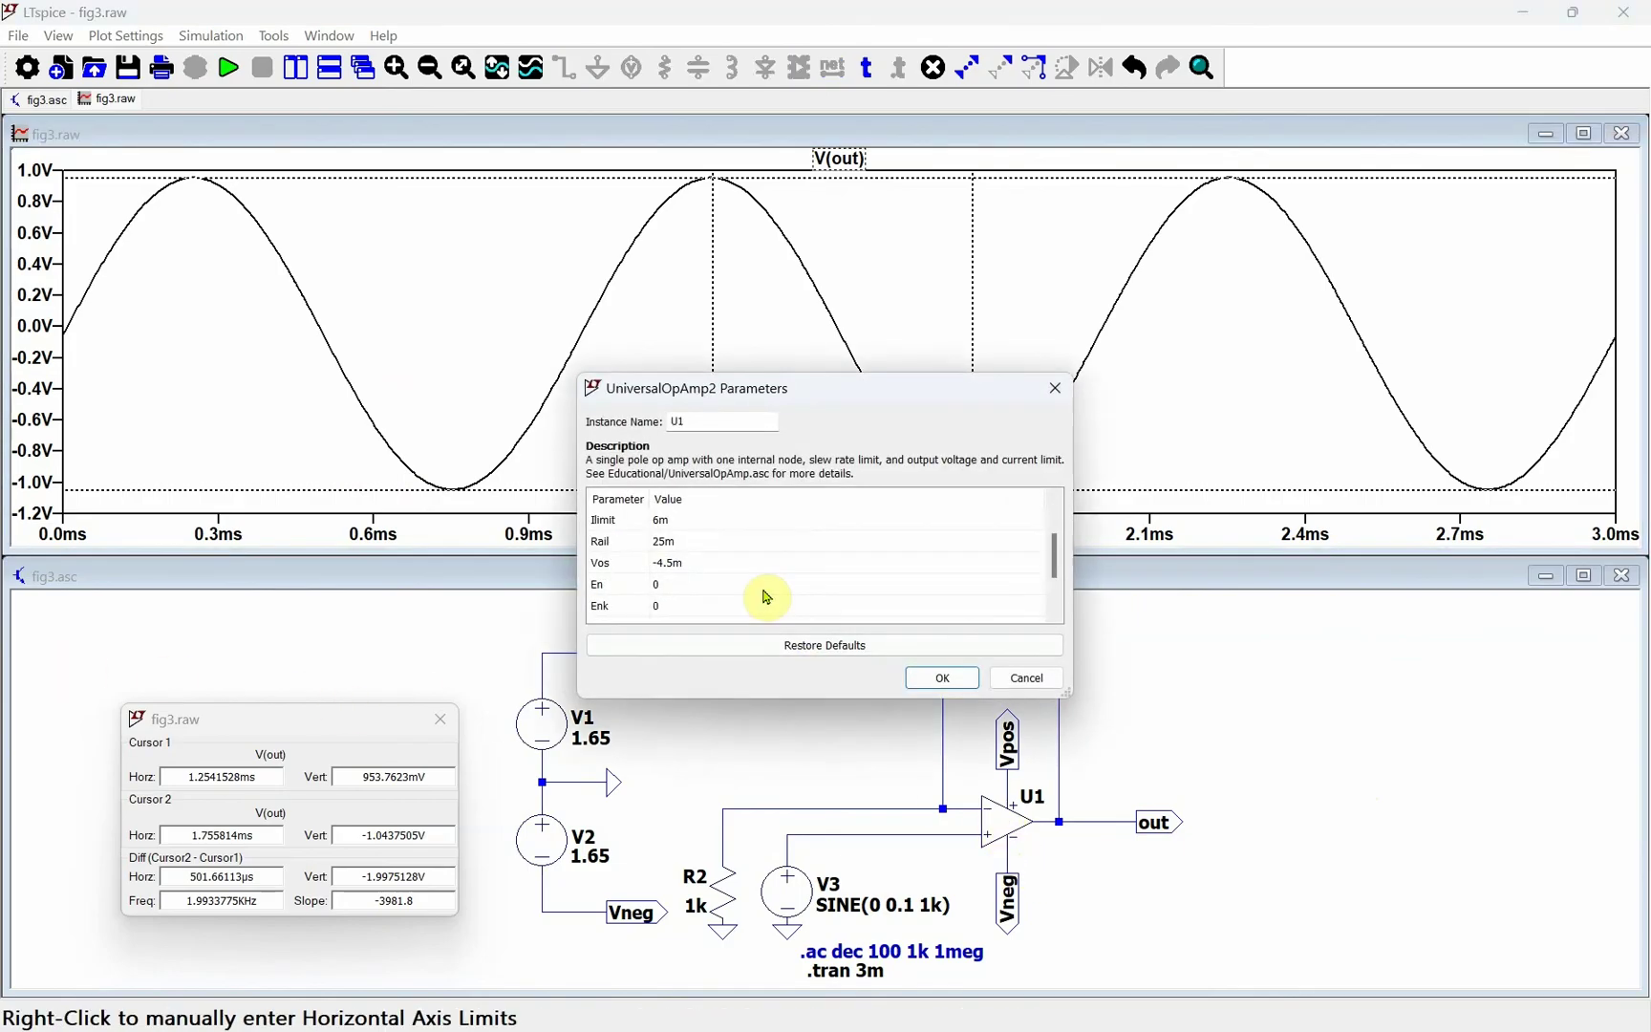
scroll(692, 567, up, 1)
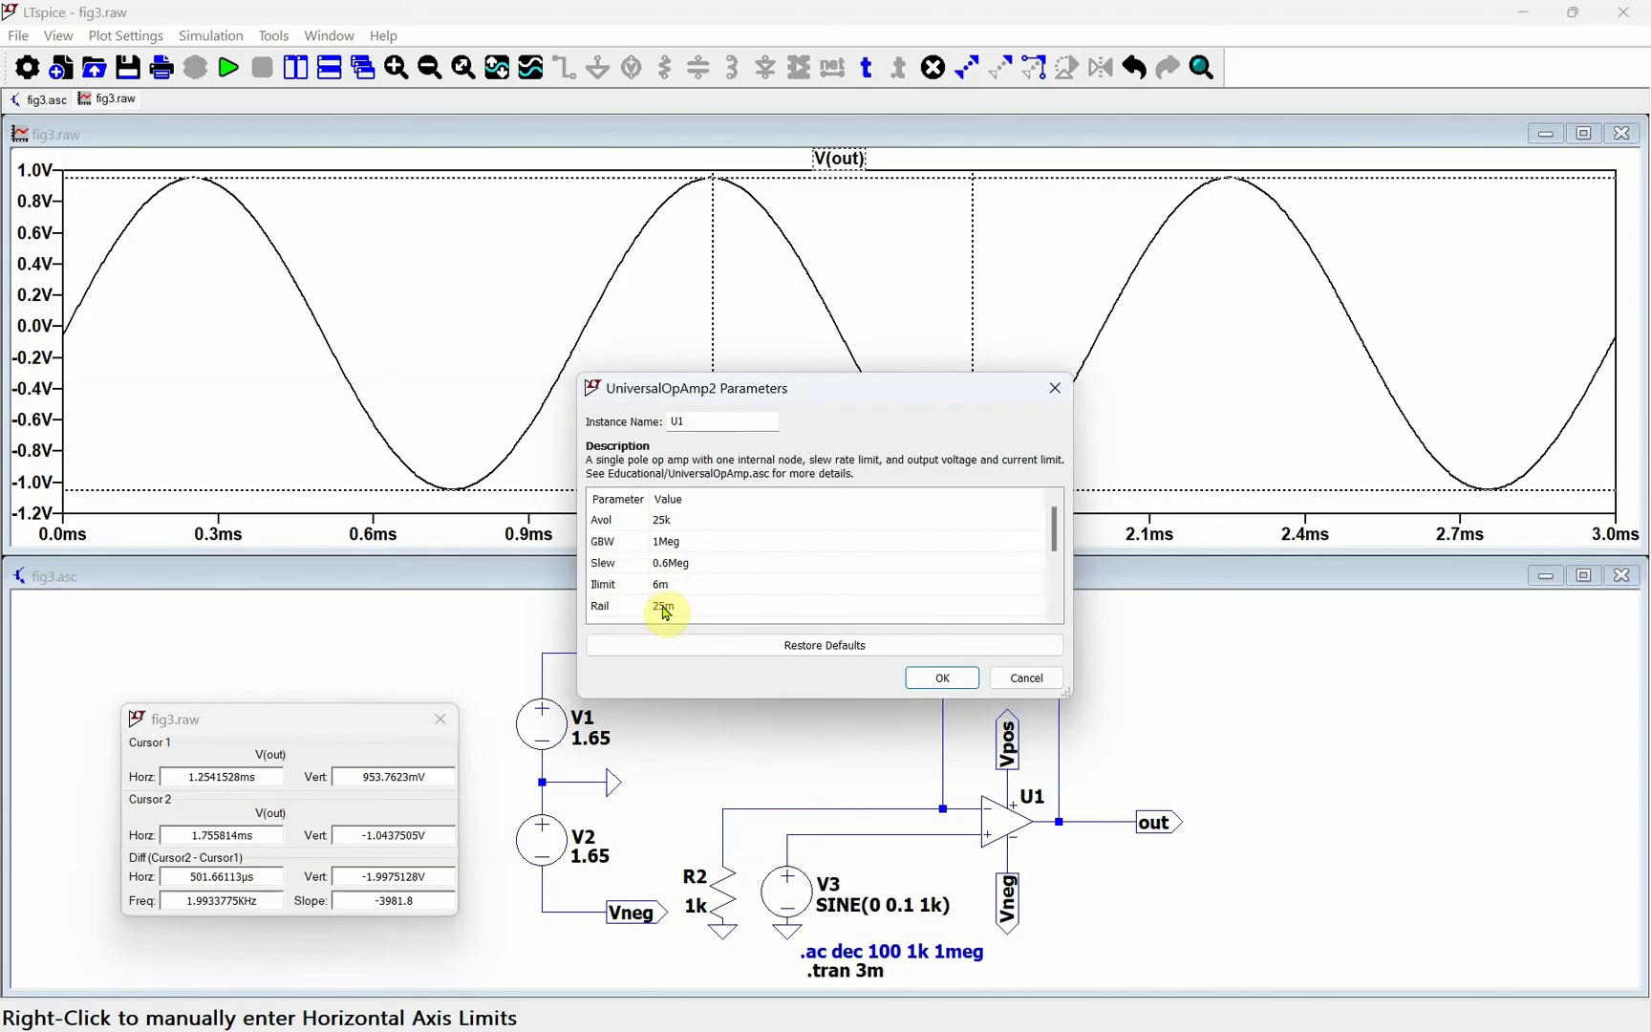
scroll(666, 611, down, 1)
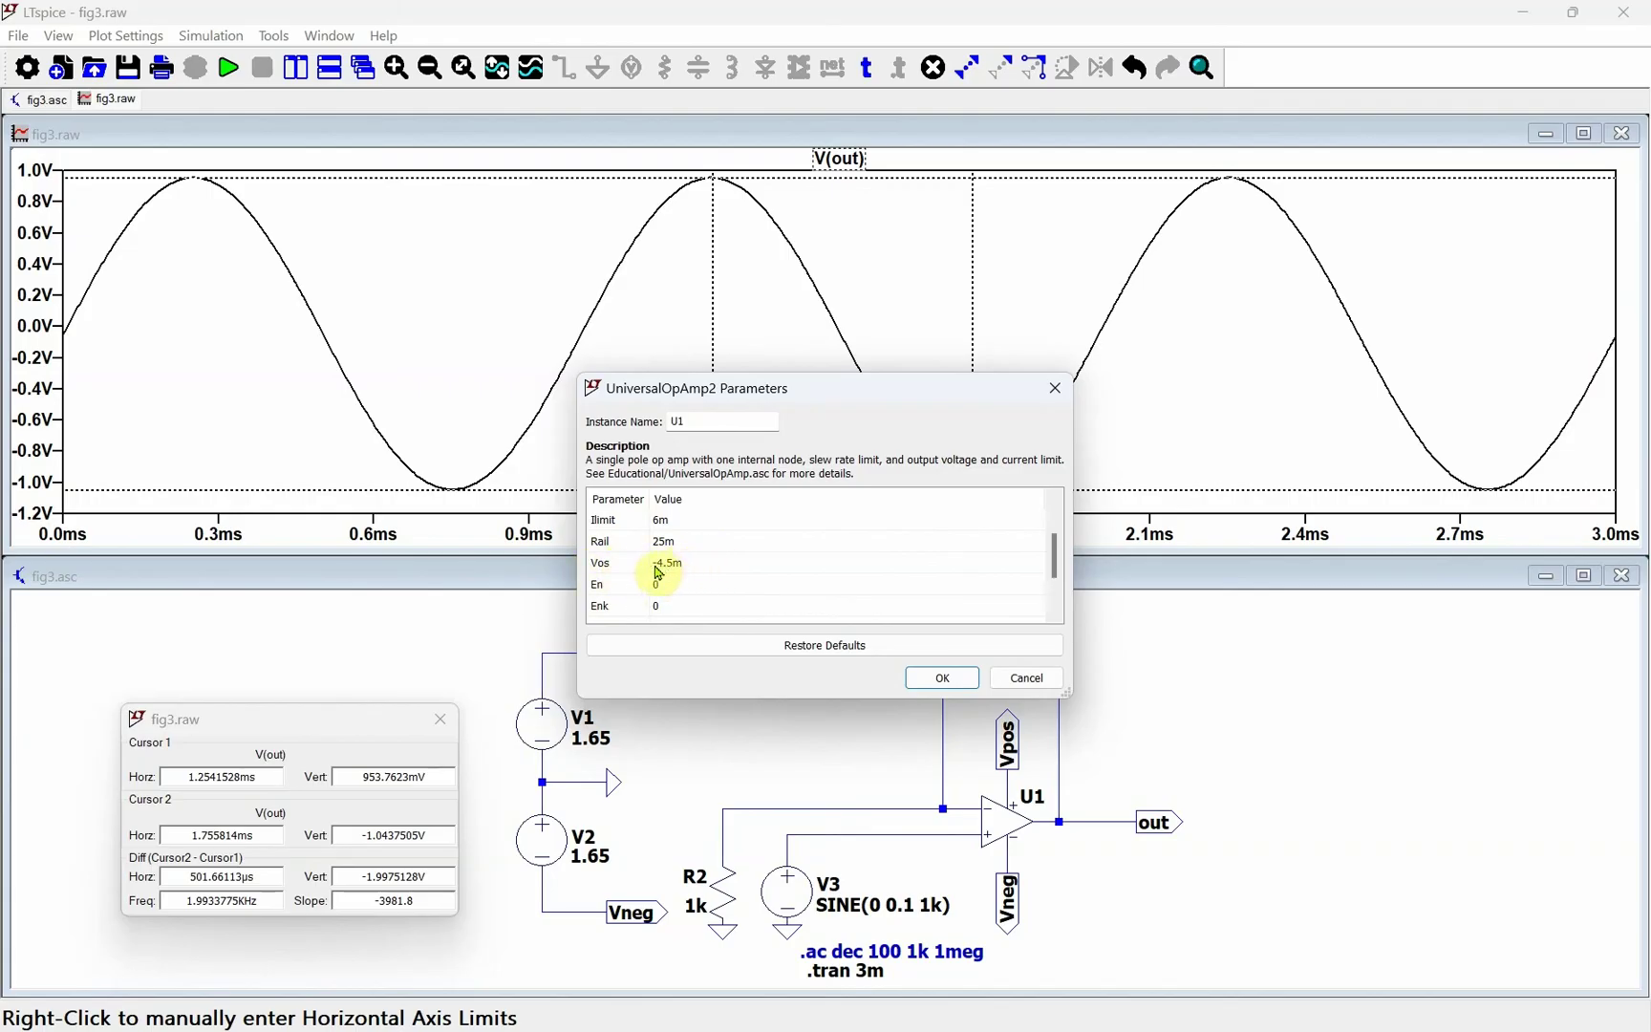
click(915, 676)
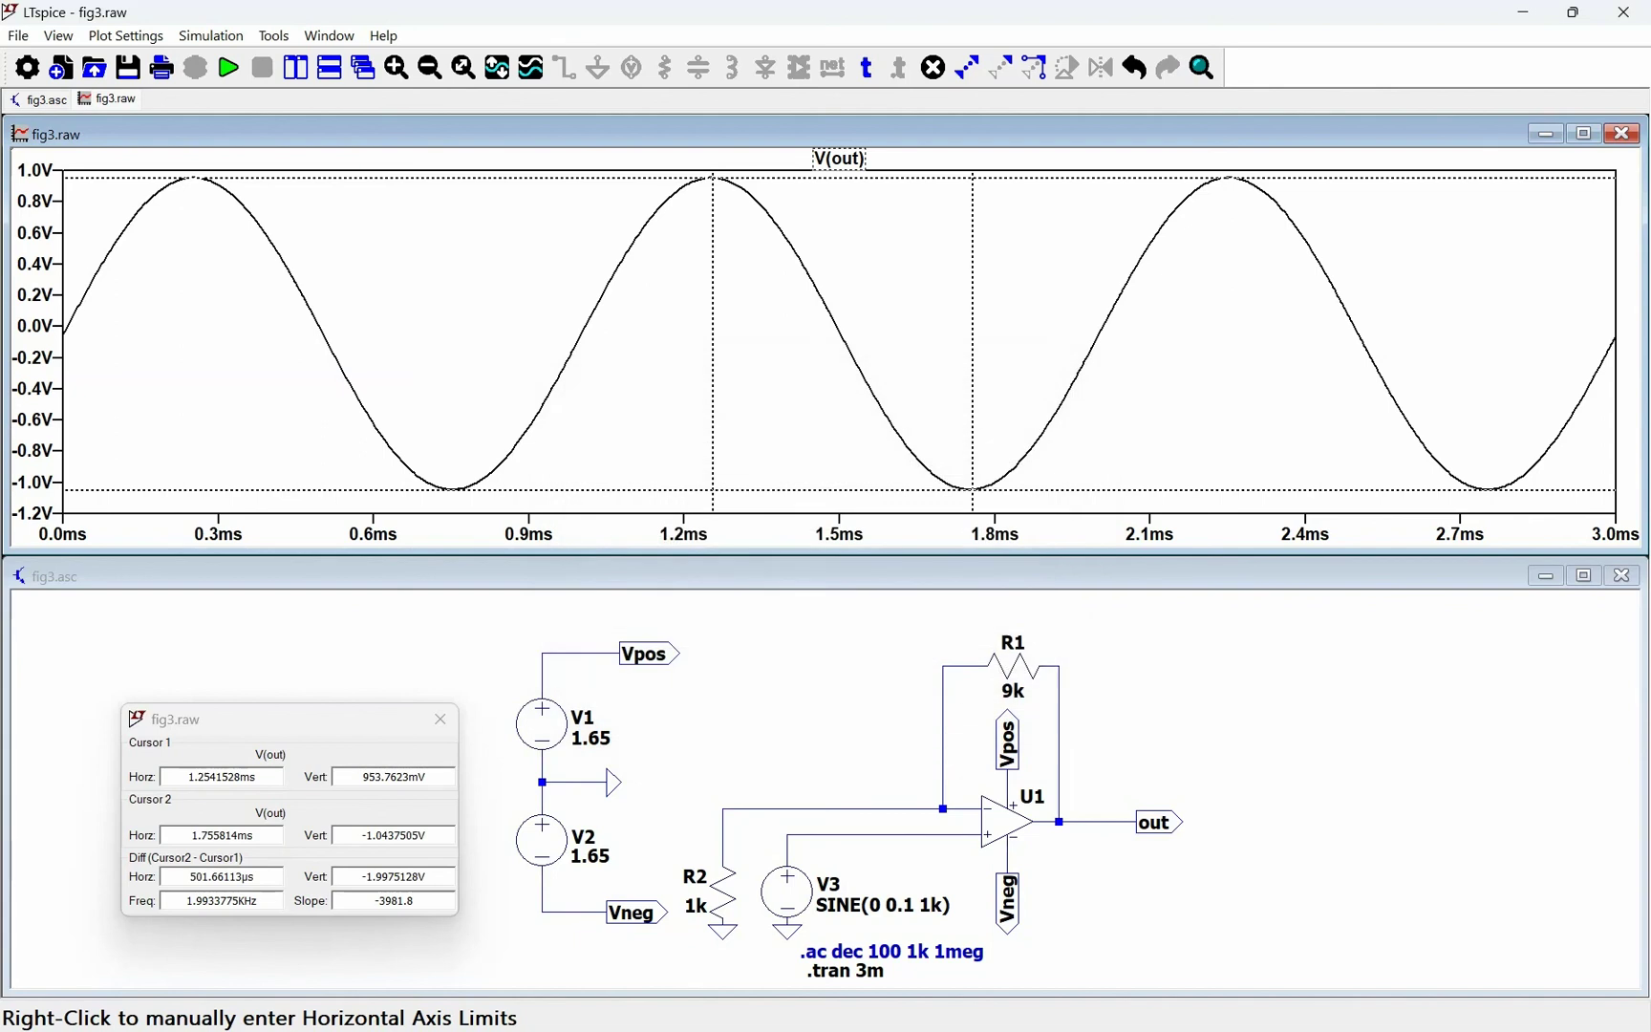